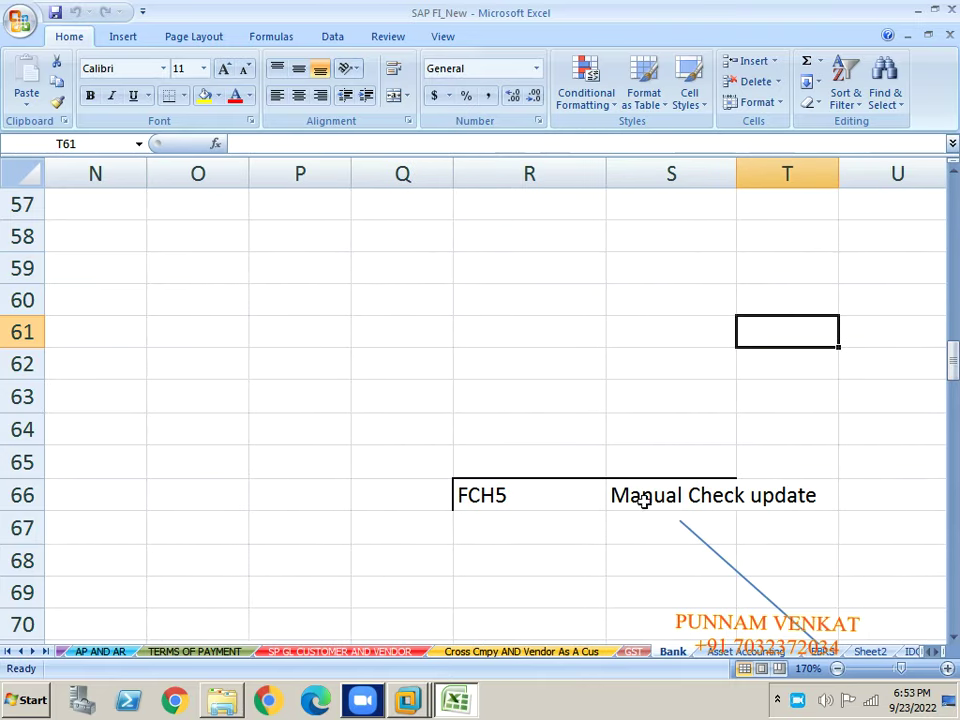
Step: Zoom the Bank sheet out to 150% and move right toward the empty columns near AD60
{"action": "left_click", "coordinate": [838, 668]}
{"action": "left_click", "coordinate": [838, 668]}
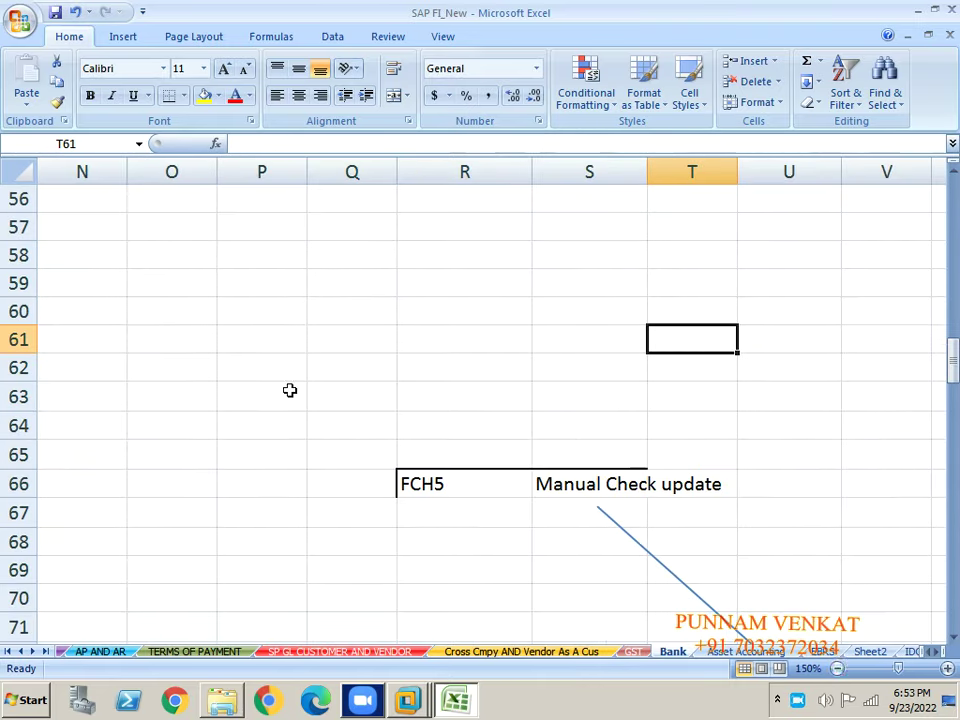
{"action": "key", "text": "Right"}
{"action": "key", "text": "Right"}
{"action": "key", "text": "Right"}
{"action": "key", "text": "Right"}
{"action": "key", "text": "Right"}
{"action": "key", "text": "Right"}
{"action": "key", "text": "Right"}
{"action": "key", "text": "Right"}
{"action": "key", "text": "Right"}
{"action": "key", "text": "Right"}
{"action": "key", "text": "Right"}
{"action": "key", "text": "Right"}
{"action": "key", "text": "Right"}
{"action": "key", "text": "Right"}
{"action": "key", "text": "Right"}
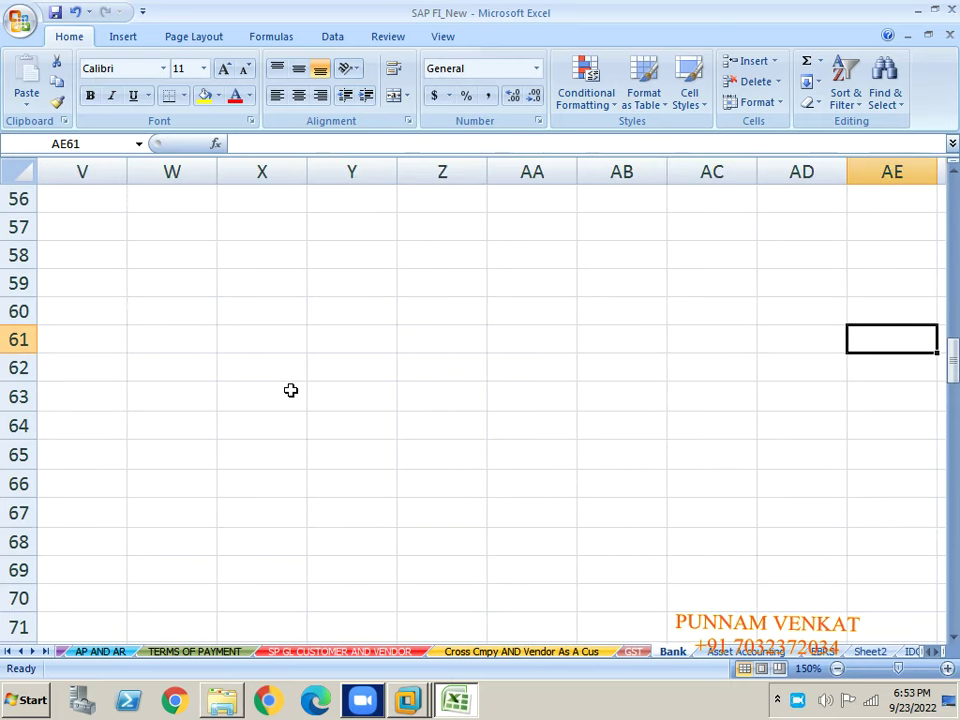
Step: Enter '-->' in AD60 and 'Create Vendor Master' in AE60
{"action": "left_click", "coordinate": [418, 309]}
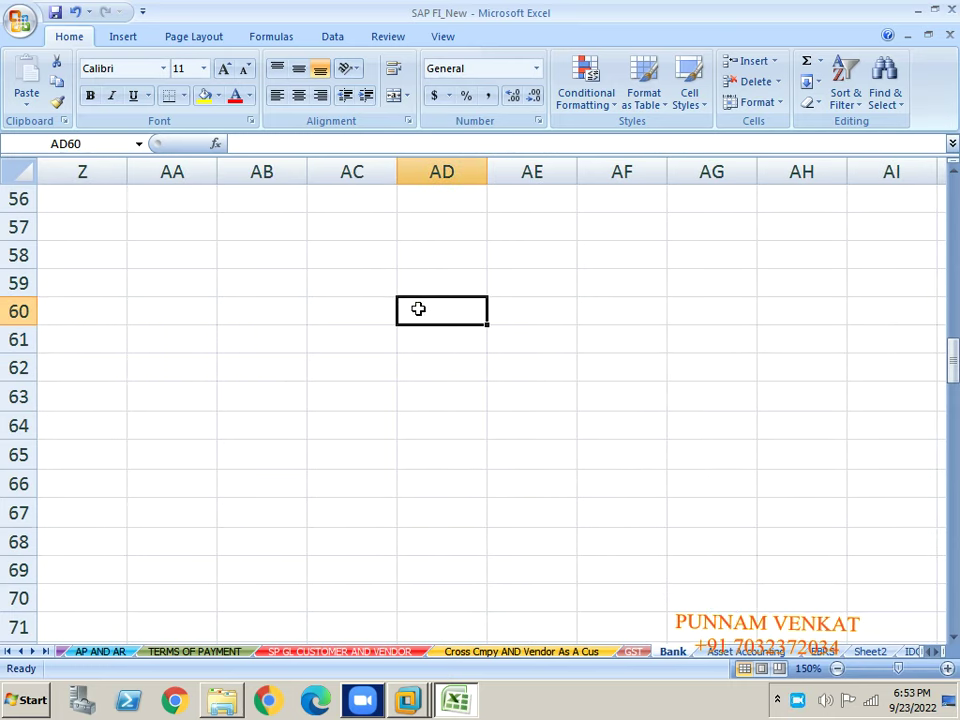
{"action": "type", "text": "'-->"}
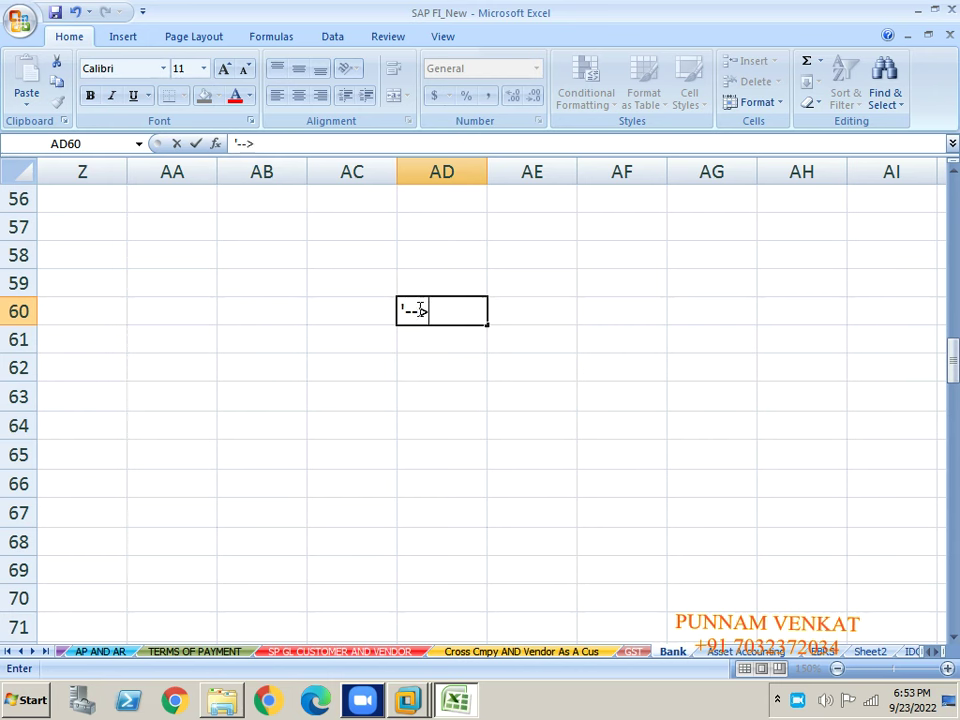
{"action": "key", "text": "Right"}
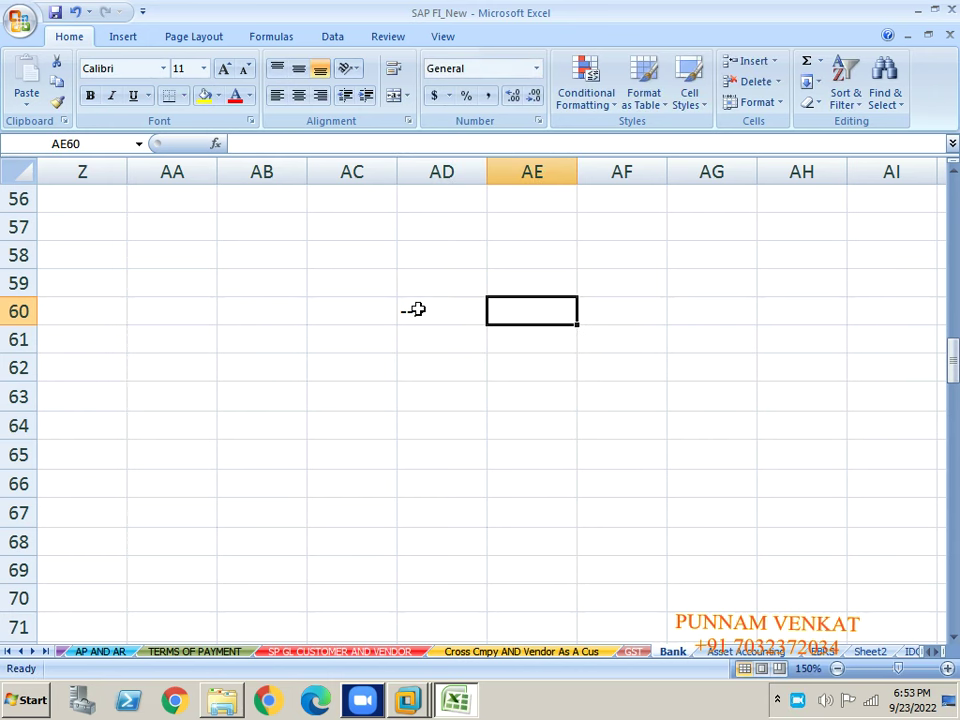
{"action": "type", "text": "Crete"}
{"action": "key", "text": "BackSpace"}
{"action": "key", "text": "BackSpace"}
{"action": "type", "text": "ate Vendor mas"}
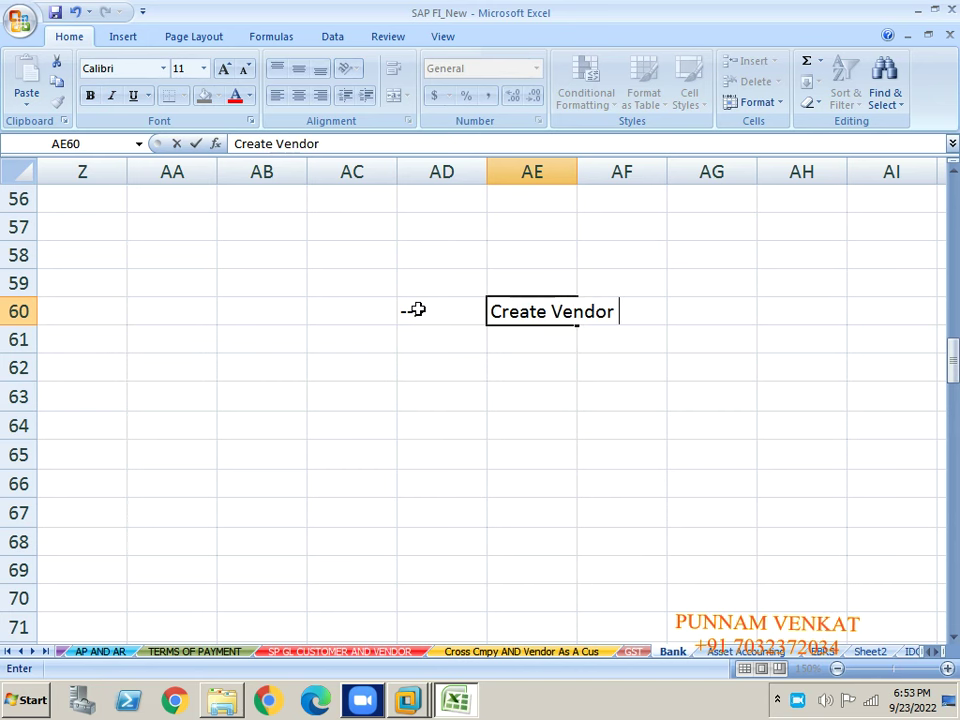
{"action": "key", "text": "BackSpace"}
{"action": "key", "text": "BackSpace"}
{"action": "key", "text": "BackSpace"}
{"action": "type", "text": "Master"}
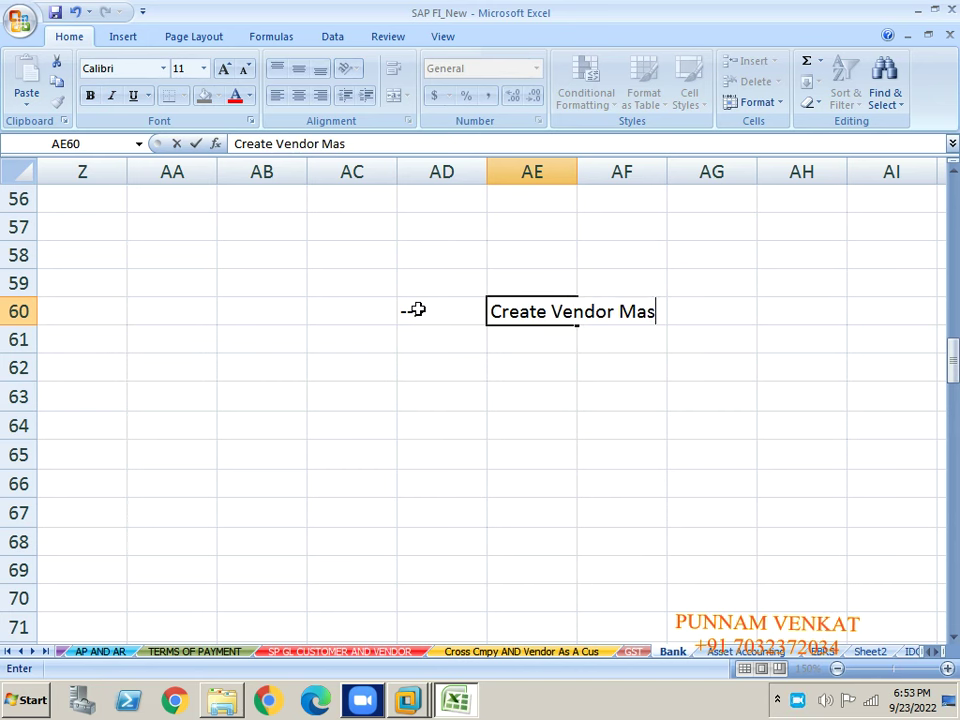
{"action": "key", "text": "Right"}
{"action": "key", "text": "Right"}
{"action": "key", "text": "Right"}
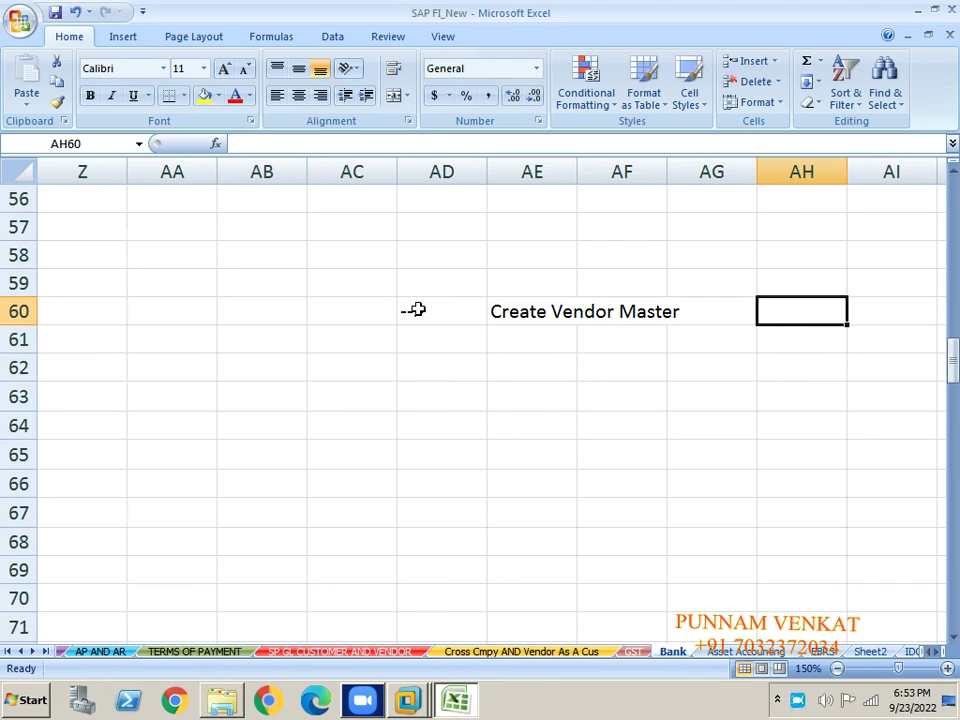
Step: Add 'FK01' in AH60 and the note '( 2 Vendors )' in AI60
{"action": "type", "text": "FK01"}
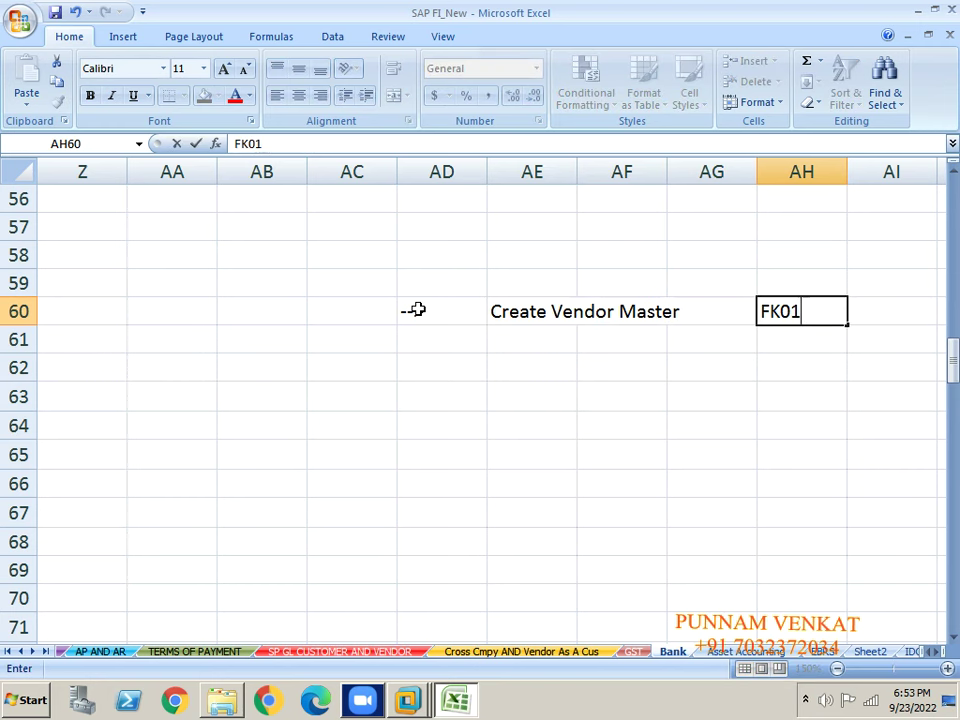
{"action": "key", "text": "Right"}
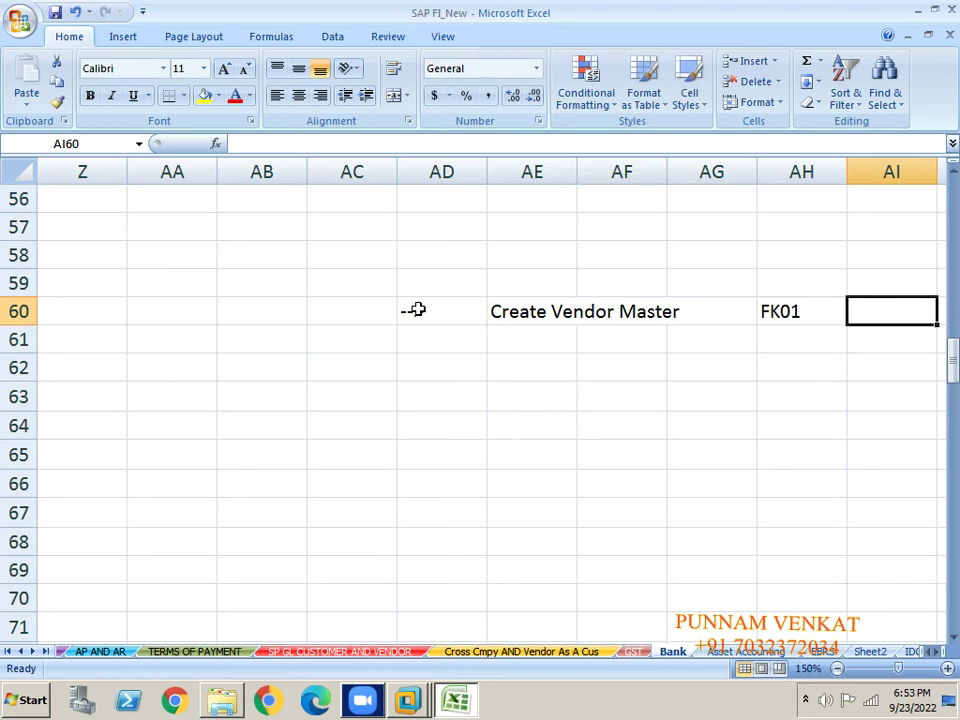
{"action": "type", "text": "( 2"}
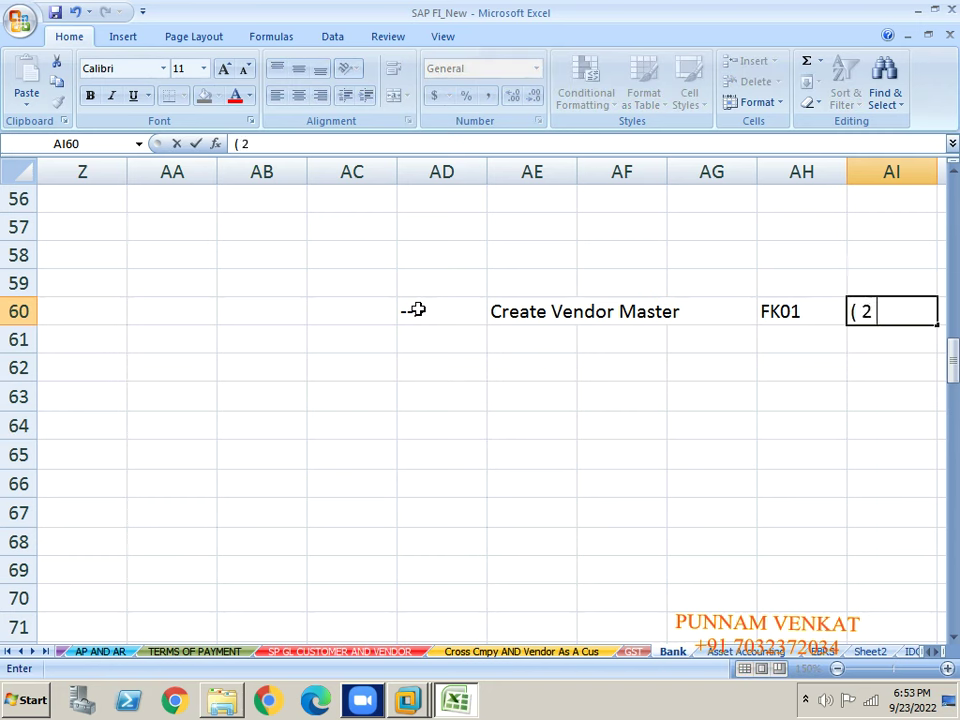
{"action": "type", "text": " vENDORS"}
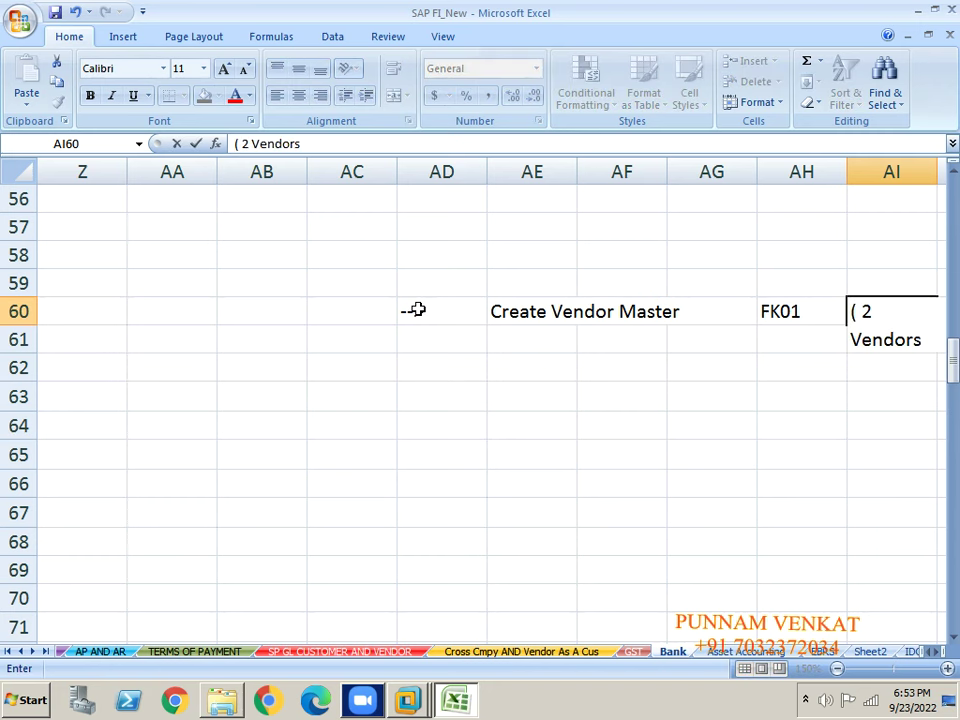
{"action": "key", "text": "Return"}
{"action": "key", "text": "Right"}
{"action": "key", "text": "Right"}
{"action": "key", "text": "Right"}
{"action": "key", "text": "Right"}
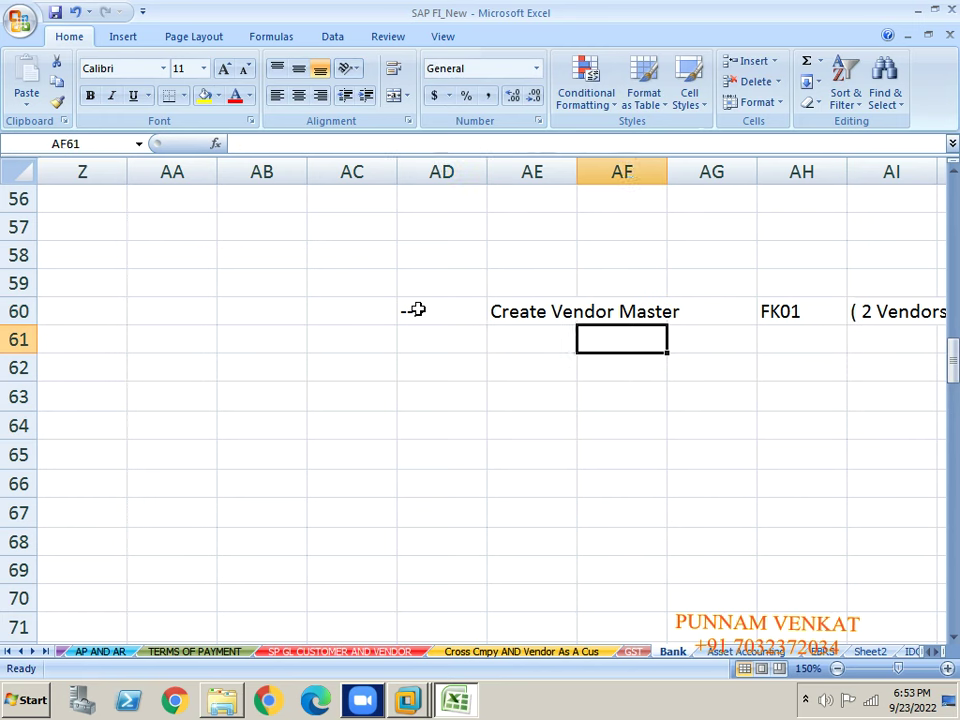
{"action": "key", "text": "Right"}
{"action": "key", "text": "Right"}
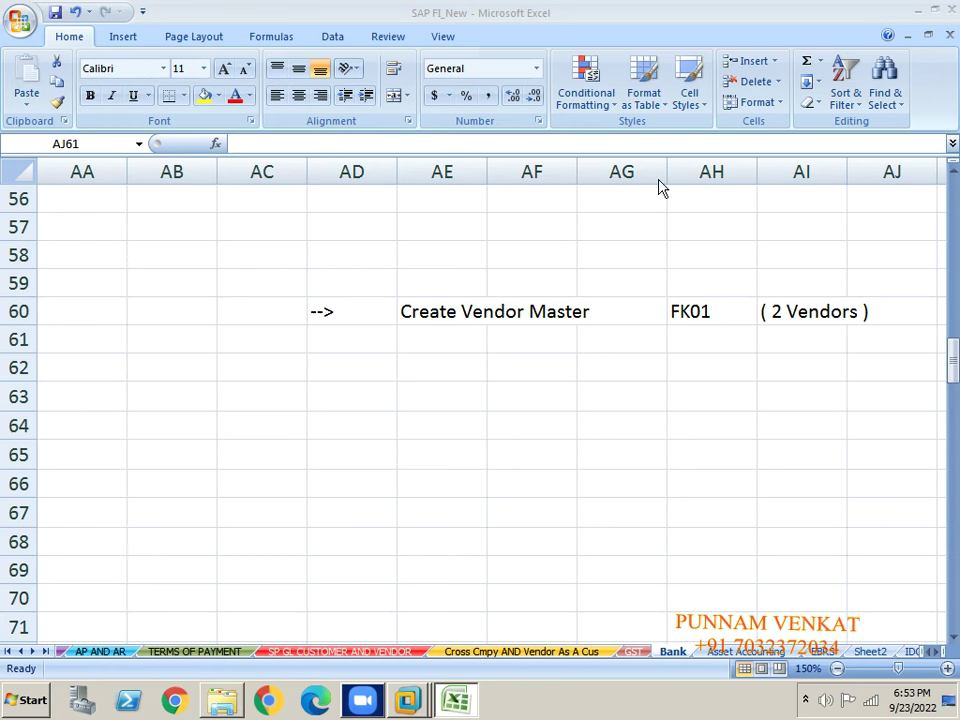
Step: Add row 61: copied '-->' arrow, 'Post Vendor Invoice' and code 'FB60'
{"action": "left_click", "coordinate": [393, 345]}
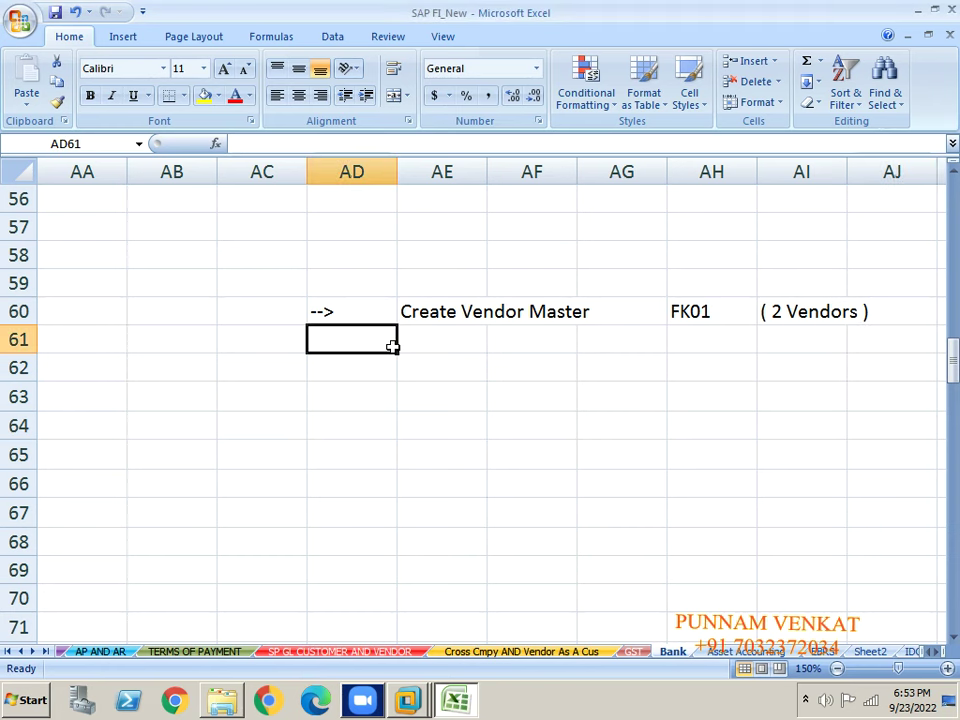
{"action": "key", "text": "Up"}
{"action": "key", "text": "ctrl+c"}
{"action": "key", "text": "Down"}
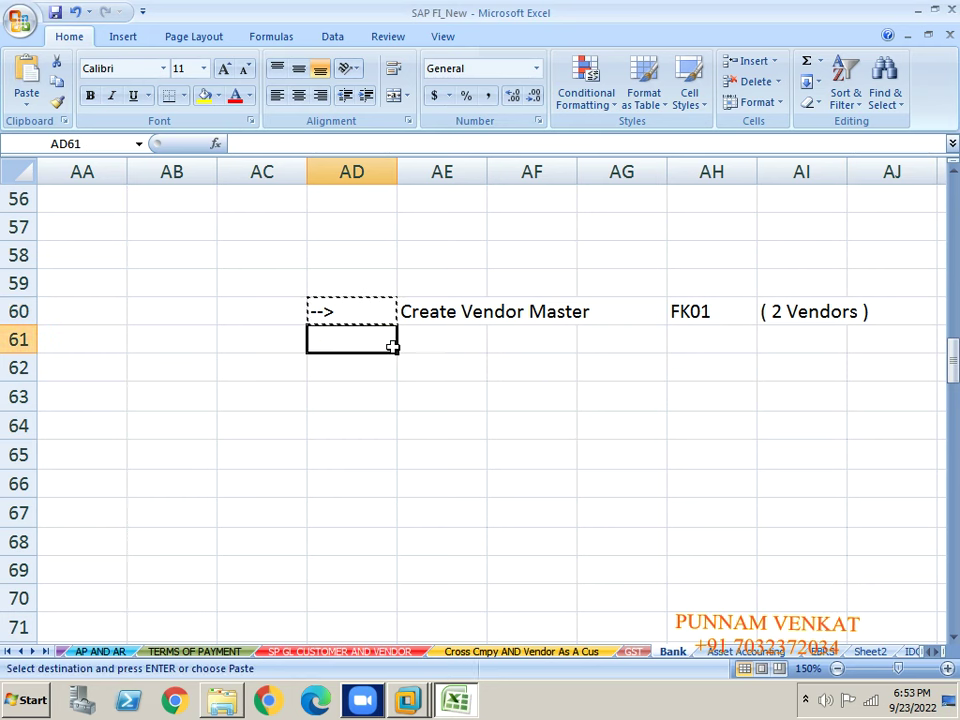
{"action": "key", "text": "ctrl+v"}
{"action": "key", "text": "Right"}
{"action": "type", "text": "Post "}
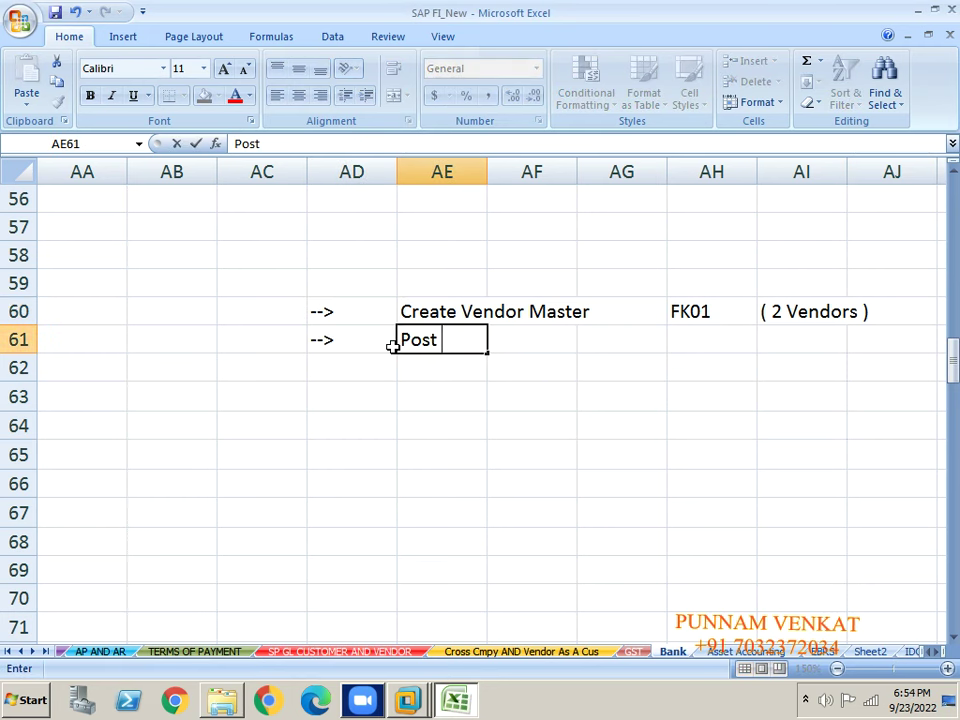
{"action": "type", "text": "Vendor I"}
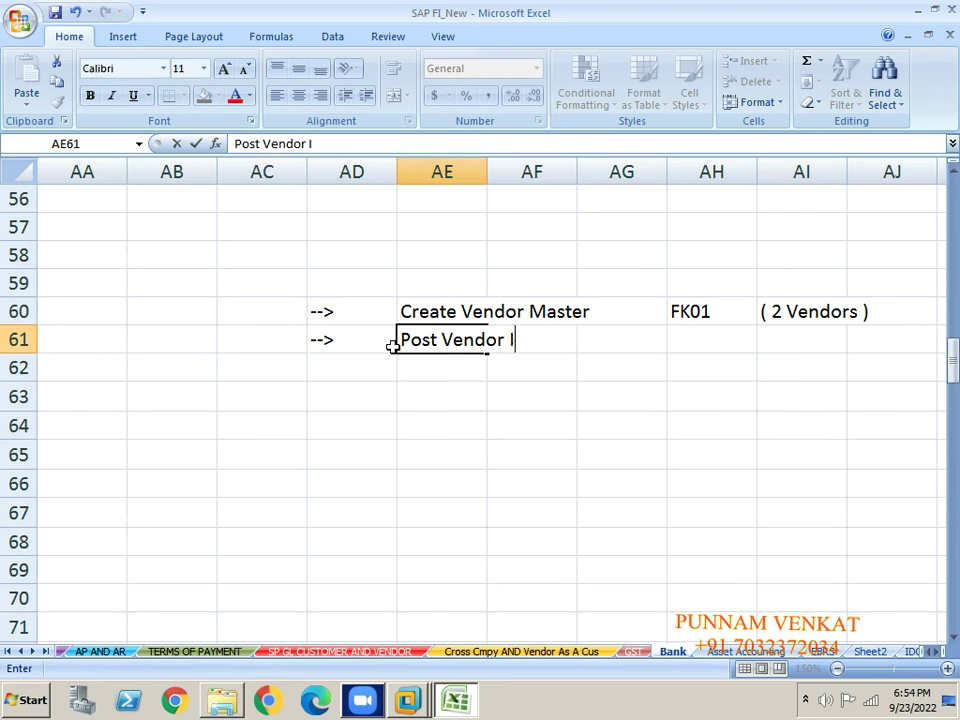
{"action": "type", "text": "nvoice"}
{"action": "key", "text": "Right"}
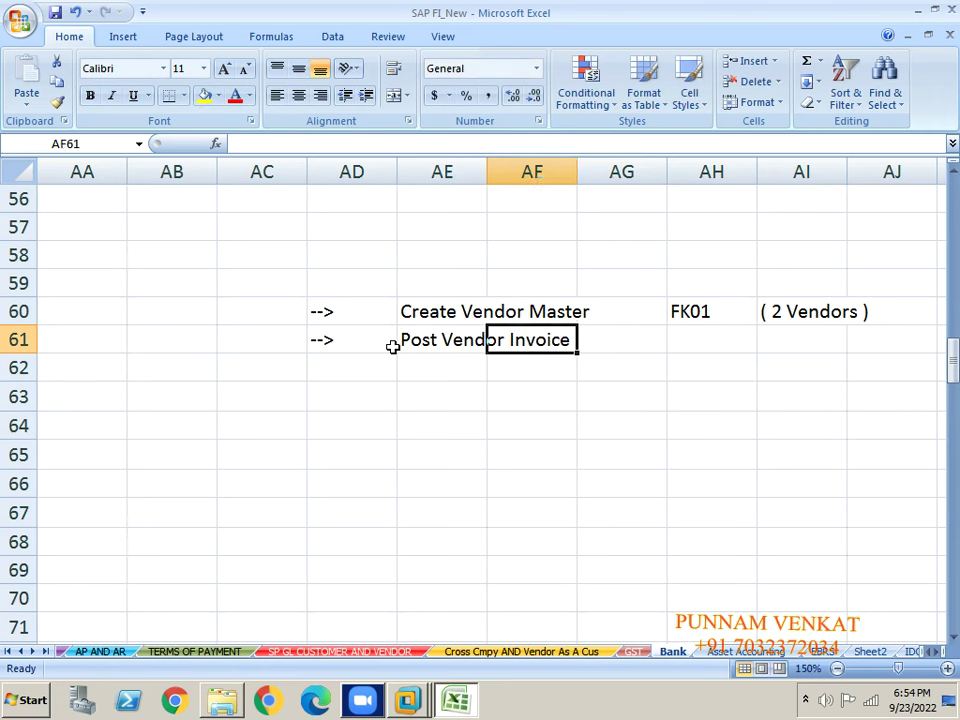
{"action": "key", "text": "Right"}
{"action": "key", "text": "Right"}
{"action": "type", "text": "FB60"}
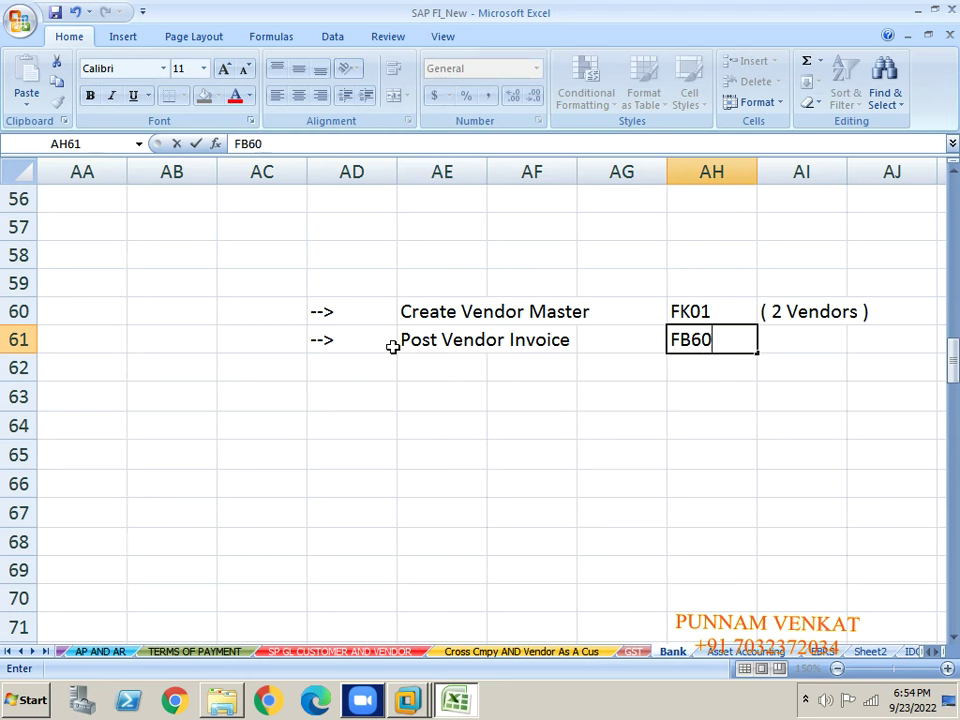
{"action": "key", "text": "Return"}
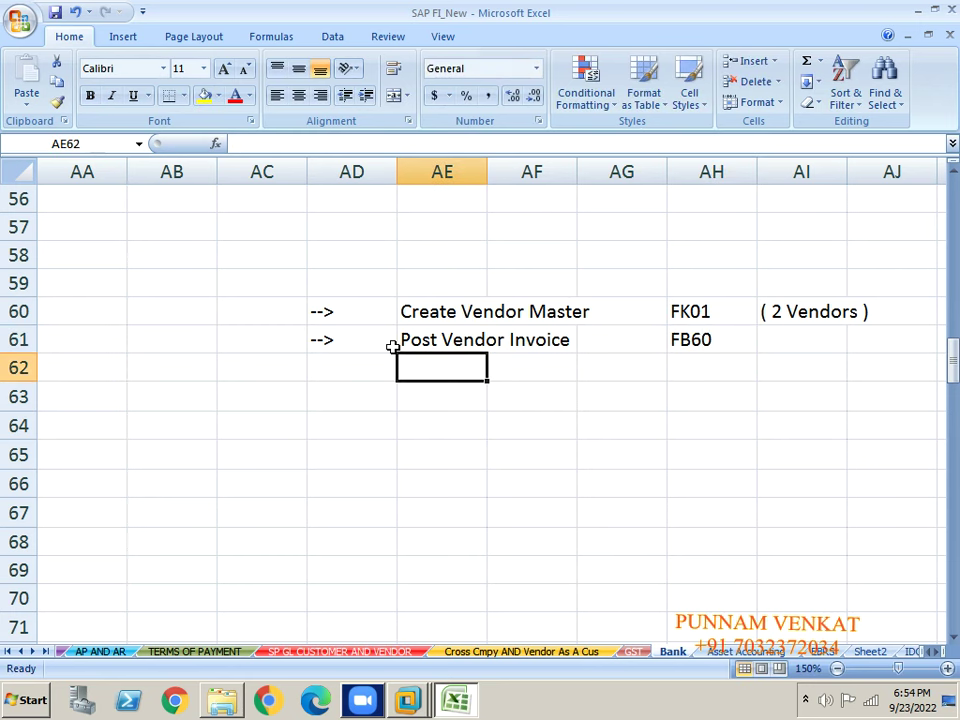
Step: Start row 62 with the '-->' arrow, 'Post Vendor Payment' and 'F110 ( F-'
{"action": "key", "text": "Down"}
{"action": "key", "text": "Up"}
{"action": "key", "text": "Up"}
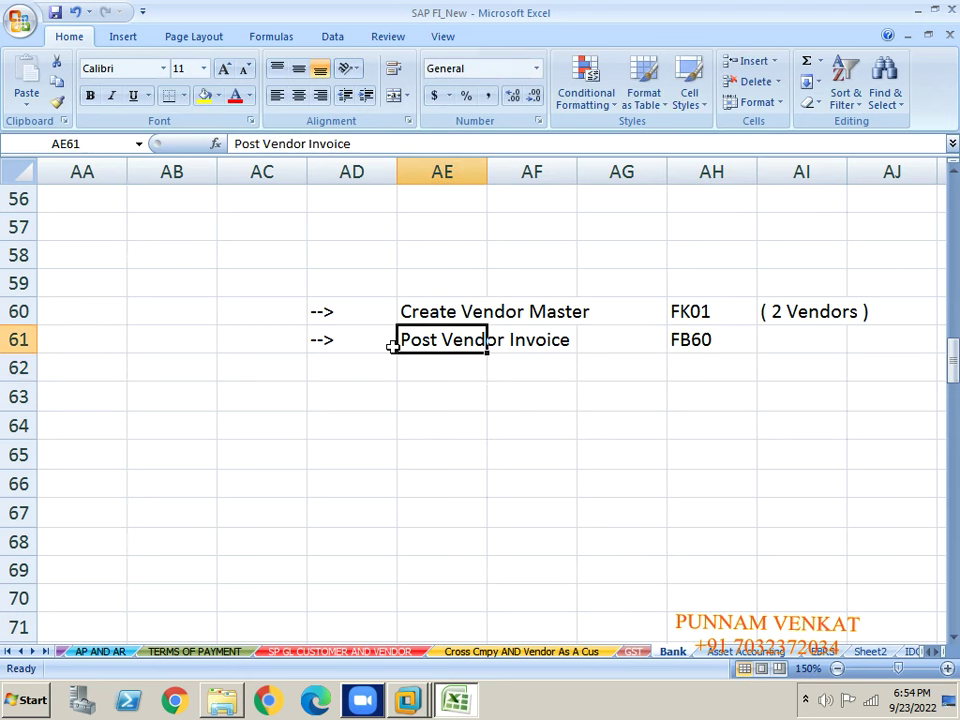
{"action": "key", "text": "Left"}
{"action": "key", "text": "ctrl+c"}
{"action": "key", "text": "Down"}
{"action": "key", "text": "ctrl+v"}
{"action": "key", "text": "Right"}
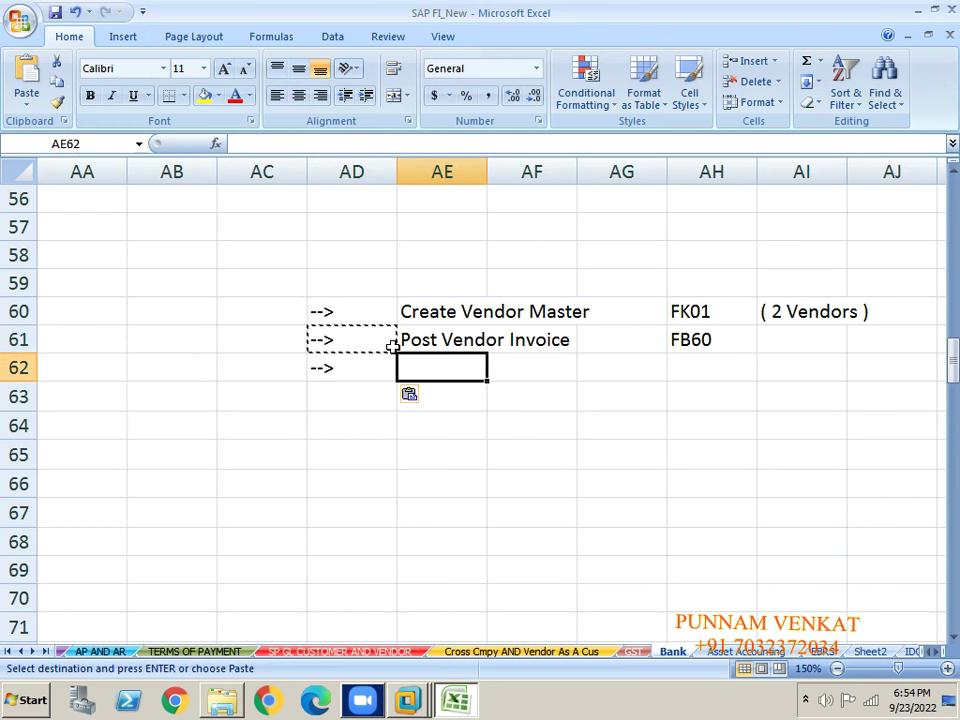
{"action": "type", "text": "pOS"}
{"action": "key", "text": "BackSpace"}
{"action": "key", "text": "BackSpace"}
{"action": "key", "text": "BackSpace"}
{"action": "type", "text": "Post Vendor "}
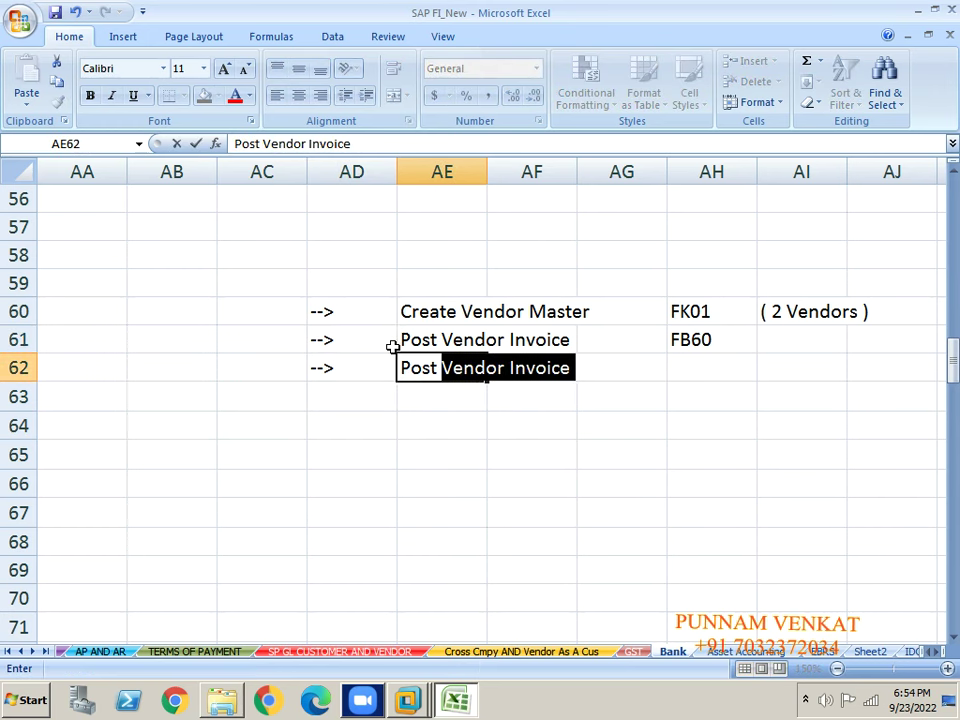
{"action": "type", "text": "Payment"}
{"action": "key", "text": "Right"}
{"action": "key", "text": "Right"}
{"action": "key", "text": "Right"}
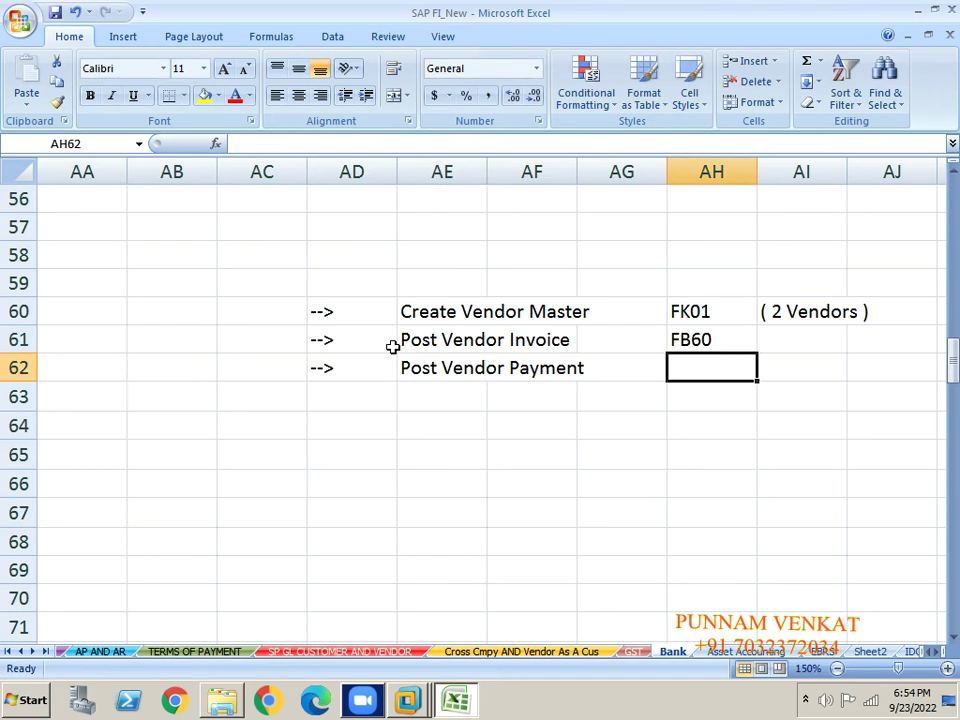
{"action": "type", "text": "F110 "}
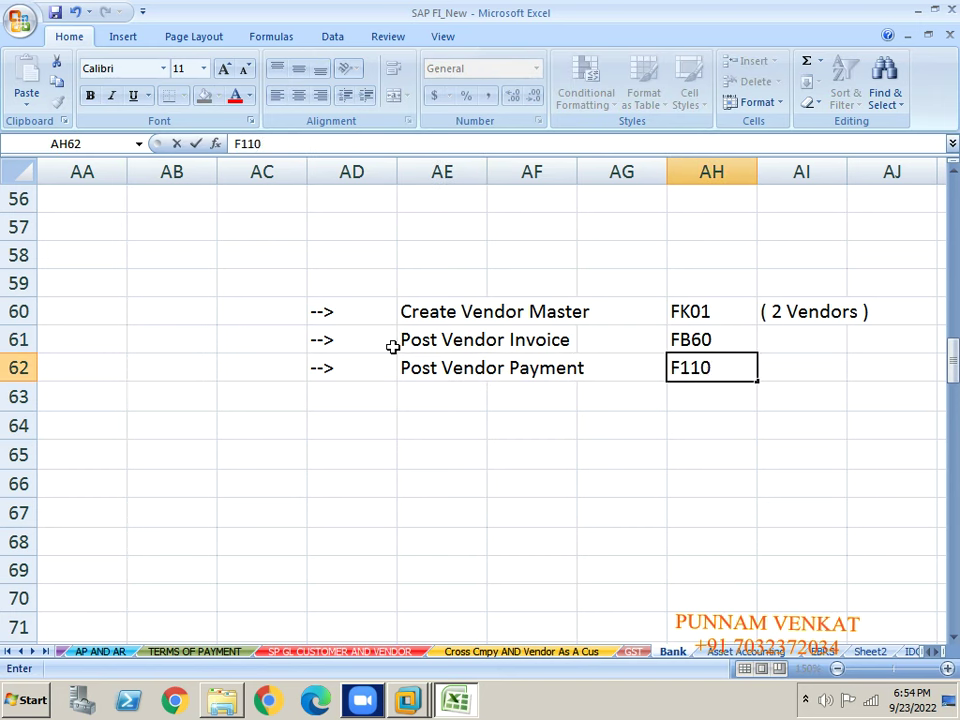
{"action": "type", "text": "( F-"}
Step: Restore the '-->' arrow in AD61 and finish AH62 as 'F110 ( F- 53 )'
{"action": "left_click", "coordinate": [393, 346]}
{"action": "type", "text": "5"}
{"action": "key", "text": "BackSpace"}
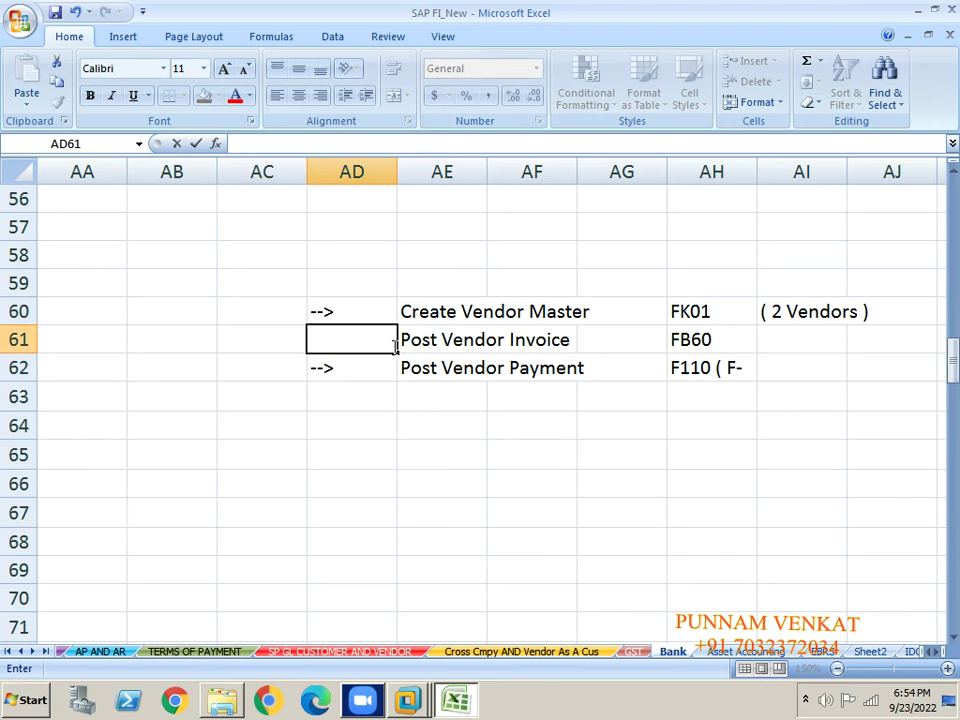
{"action": "type", "text": "-->"}
{"action": "double_click", "coordinate": [750, 364]}
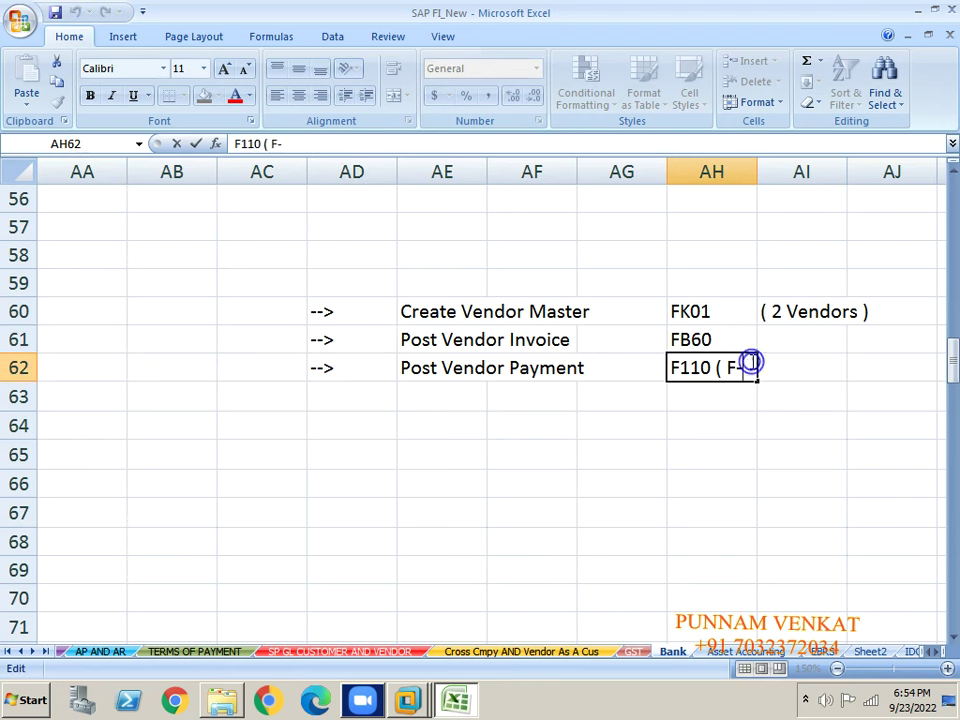
{"action": "type", "text": "53 "}
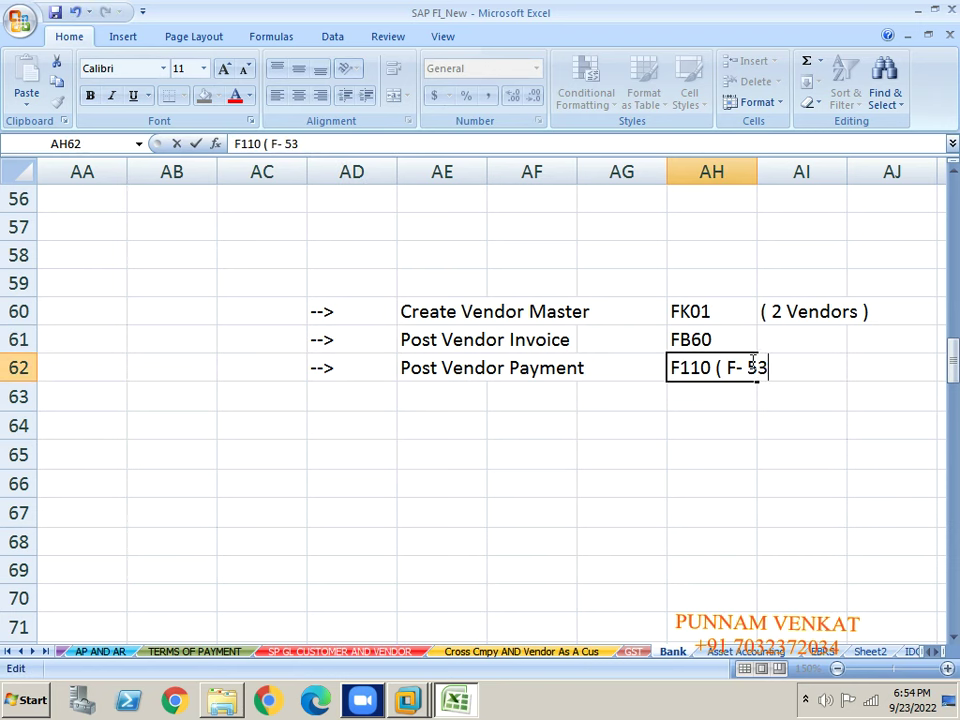
{"action": "type", "text": ")"}
{"action": "key", "text": "Return"}
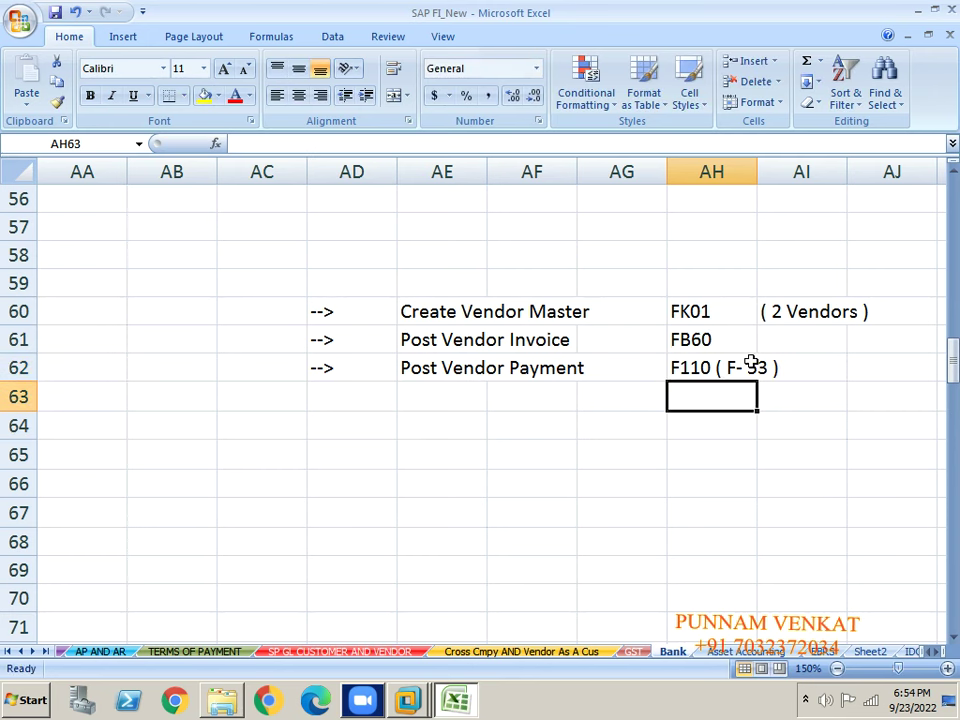
{"action": "left_click", "coordinate": [705, 432]}
{"action": "left_click", "coordinate": [684, 377]}
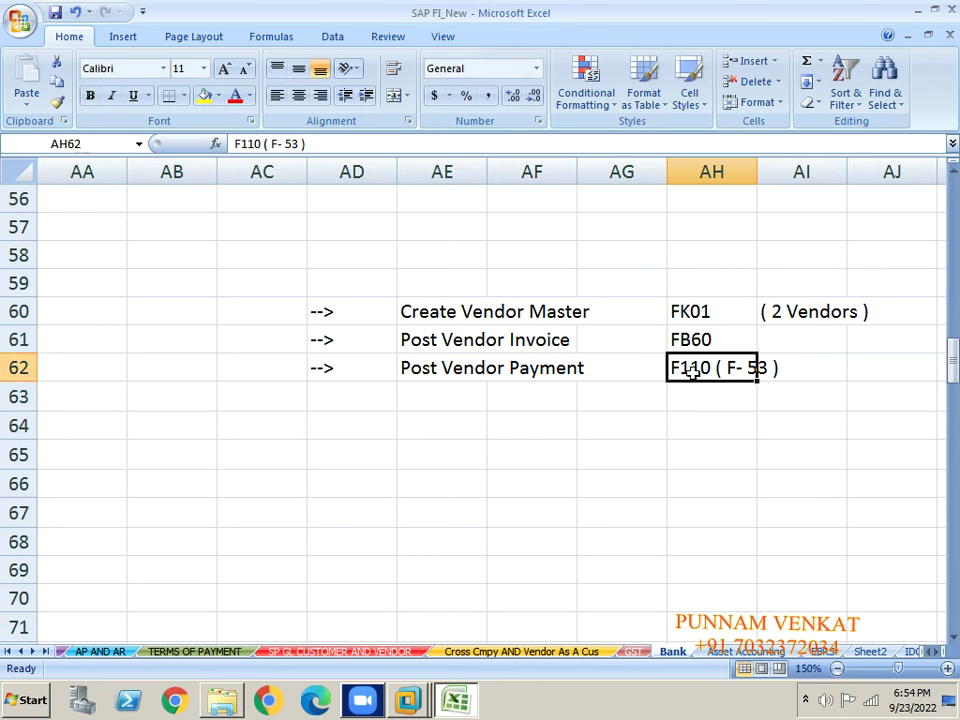
{"action": "left_click", "coordinate": [777, 405]}
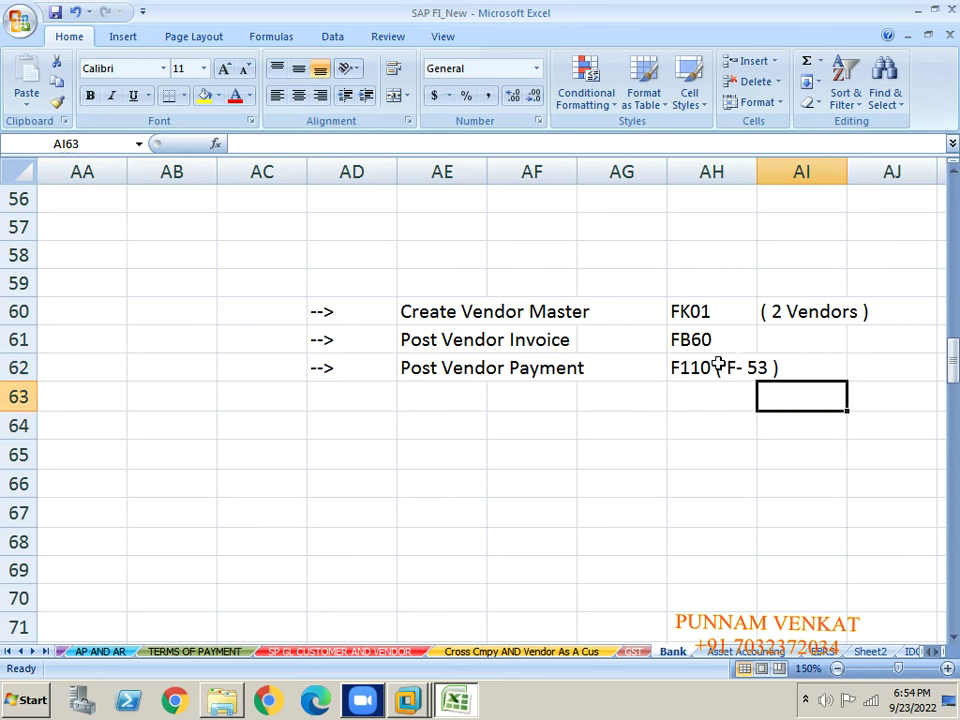
{"action": "left_click", "coordinate": [484, 385]}
Step: Add row 63: '-->' arrow, 'Check Vendor Line Item' and code 'FBL1N'
{"action": "left_click", "coordinate": [345, 364]}
{"action": "key", "text": "ctrl+c"}
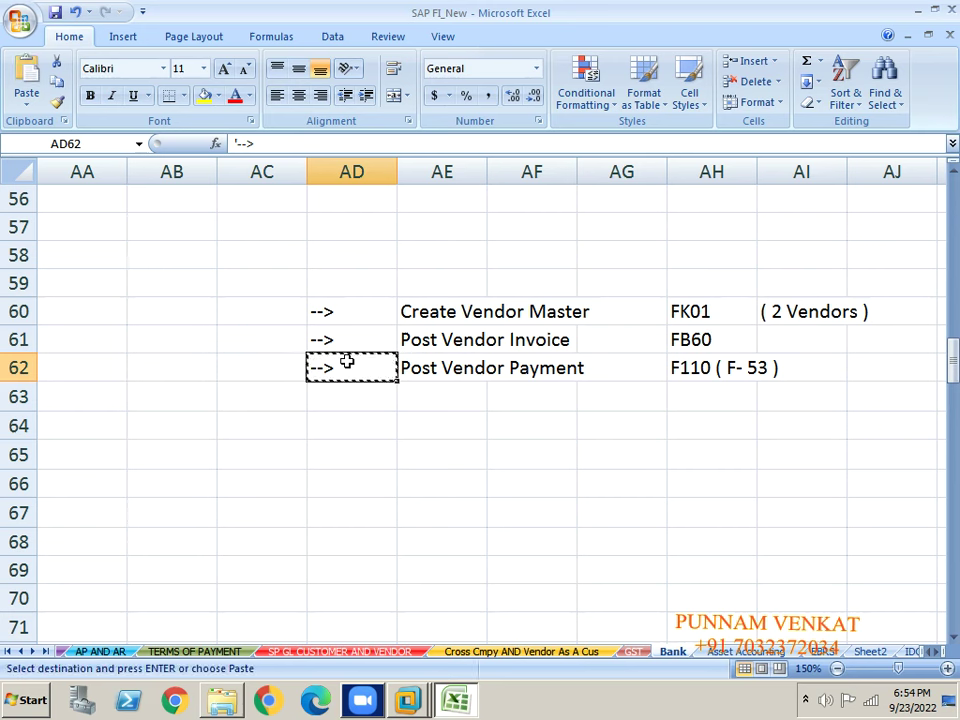
{"action": "key", "text": "Down"}
{"action": "key", "text": "ctrl+v"}
{"action": "key", "text": "Right"}
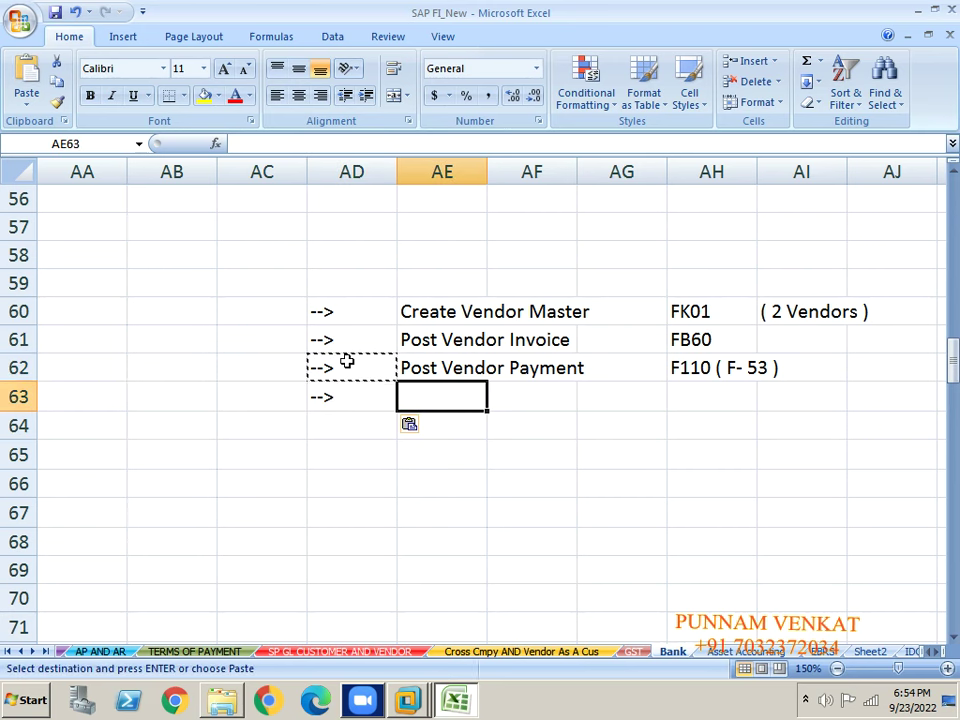
{"action": "type", "text": "cHEC"}
{"action": "key", "text": "BackSpace"}
{"action": "key", "text": "BackSpace"}
{"action": "key", "text": "BackSpace"}
{"action": "key", "text": "BackSpace"}
{"action": "type", "text": "Chec"}
{"action": "key", "text": "BackSpace"}
{"action": "key", "text": "BackSpace"}
{"action": "key", "text": "BackSpace"}
{"action": "key", "text": "BackSpace"}
{"action": "type", "text": "Check "}
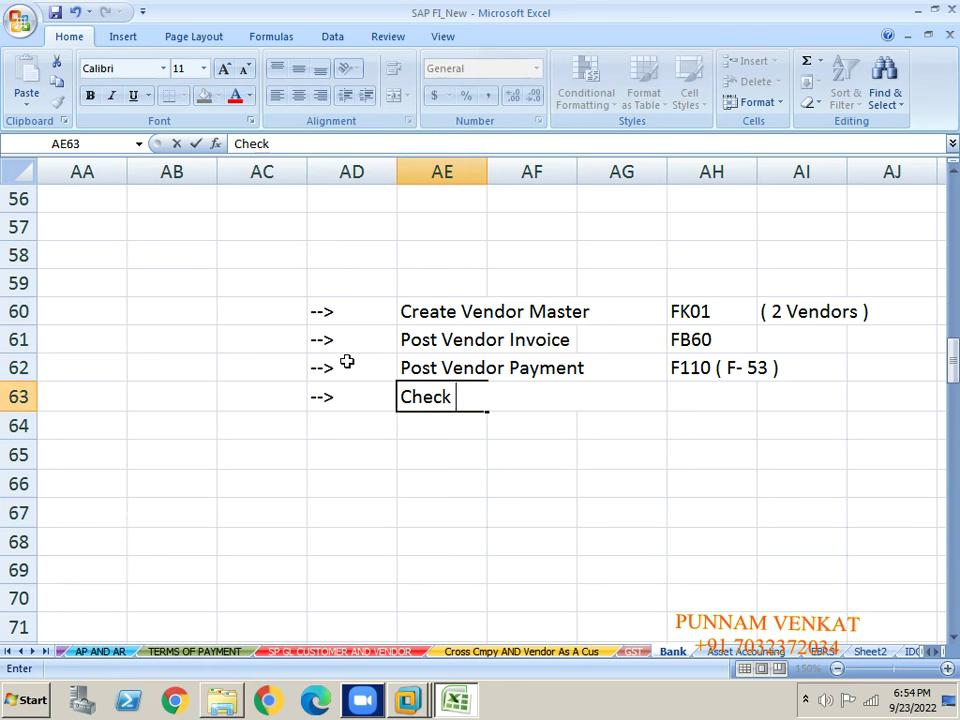
{"action": "type", "text": "Vendor LIne Item"}
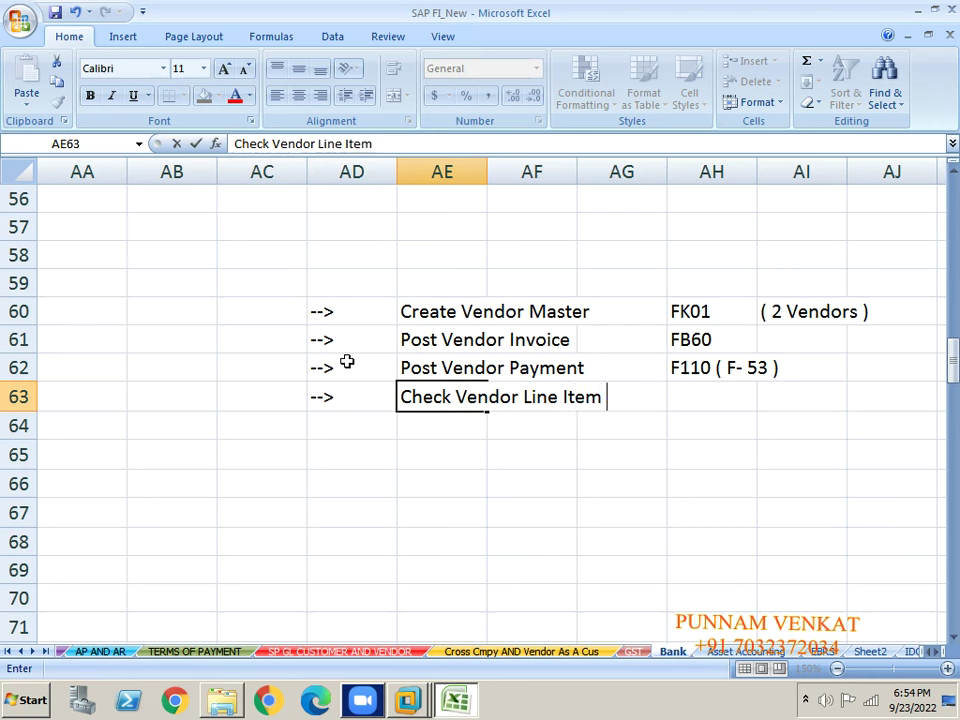
{"action": "key", "text": "Tab"}
{"action": "key", "text": "Tab"}
{"action": "key", "text": "Tab"}
{"action": "type", "text": "FBL"}
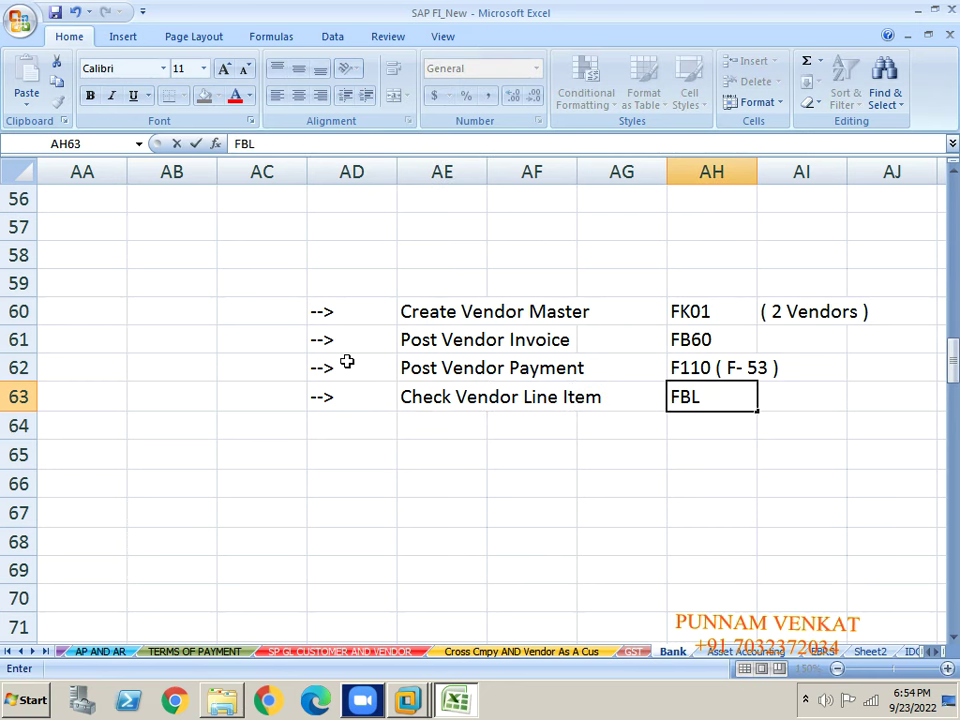
{"action": "type", "text": "1N"}
{"action": "key", "text": "Return"}
Step: Add row 64: '-->' arrow, 'Cheque Printing' and codes 'SP01/SP02'
{"action": "key", "text": "Up"}
{"action": "key", "text": "Left"}
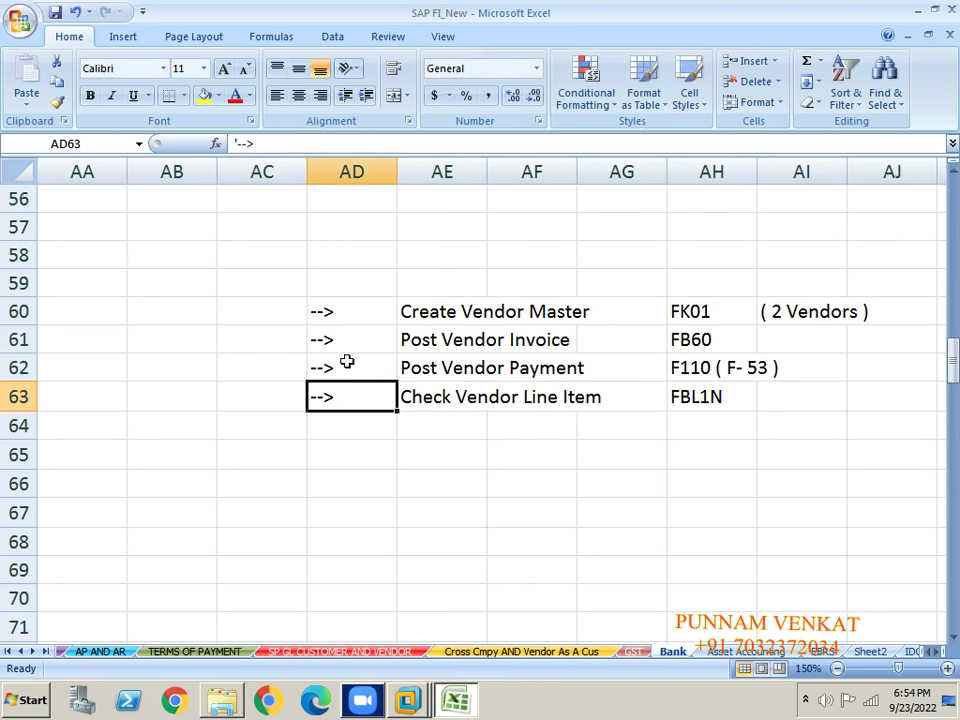
{"action": "key", "text": "ctrl+c"}
{"action": "key", "text": "Down"}
{"action": "key", "text": "ctrl+v"}
{"action": "key", "text": "Right"}
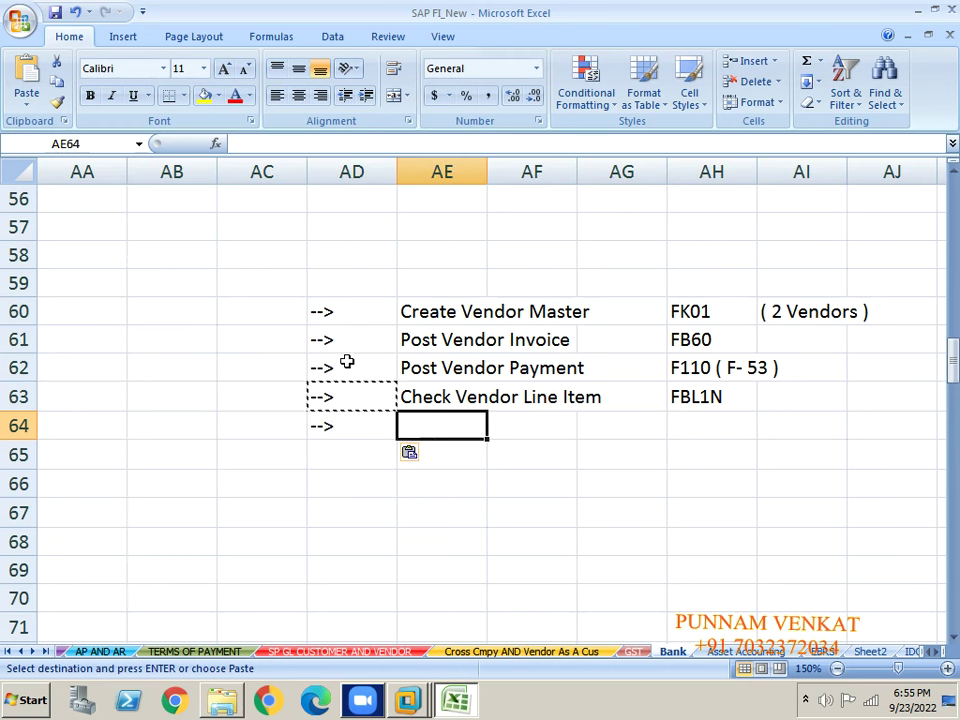
{"action": "type", "text": "cHEQUE "}
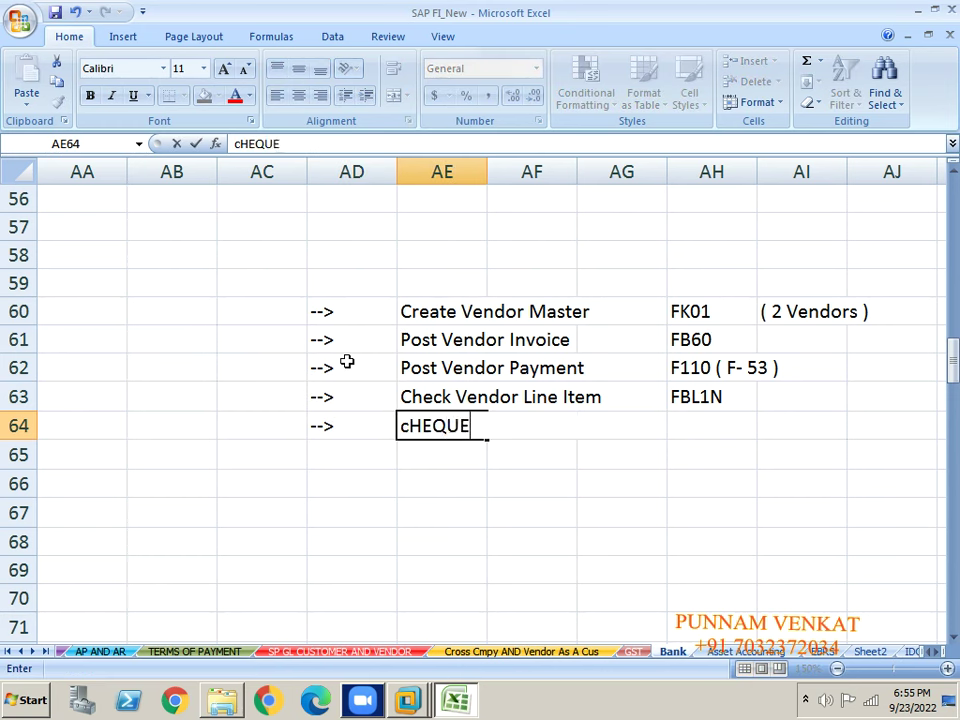
{"action": "type", "text": "Pri"}
{"action": "key", "text": "BackSpace"}
{"action": "type", "text": "inting F"}
{"action": "key", "text": "BackSpace"}
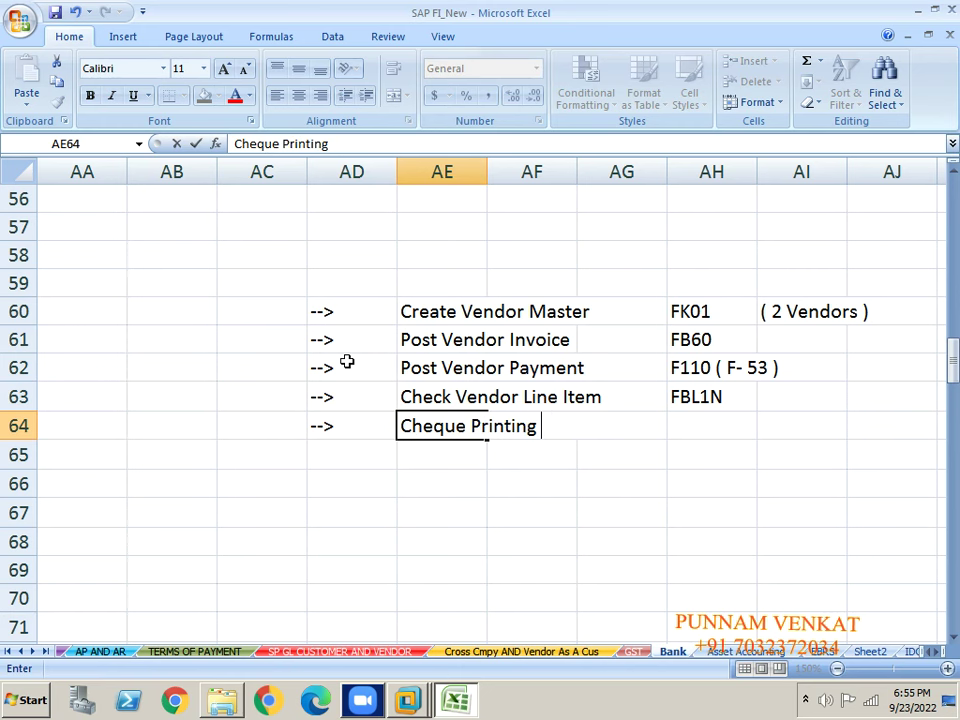
{"action": "type", "text": "F-"}
{"action": "key", "text": "BackSpace"}
{"action": "key", "text": "BackSpace"}
{"action": "key", "text": "Tab"}
{"action": "key", "text": "Tab"}
{"action": "key", "text": "Tab"}
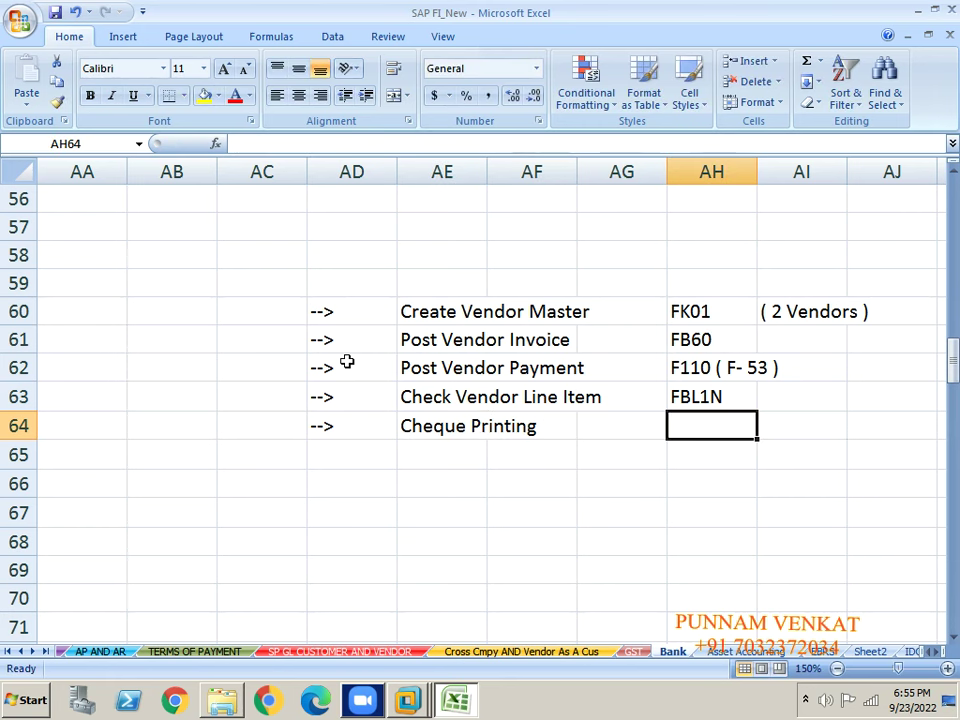
{"action": "type", "text": "SP01/SP02"}
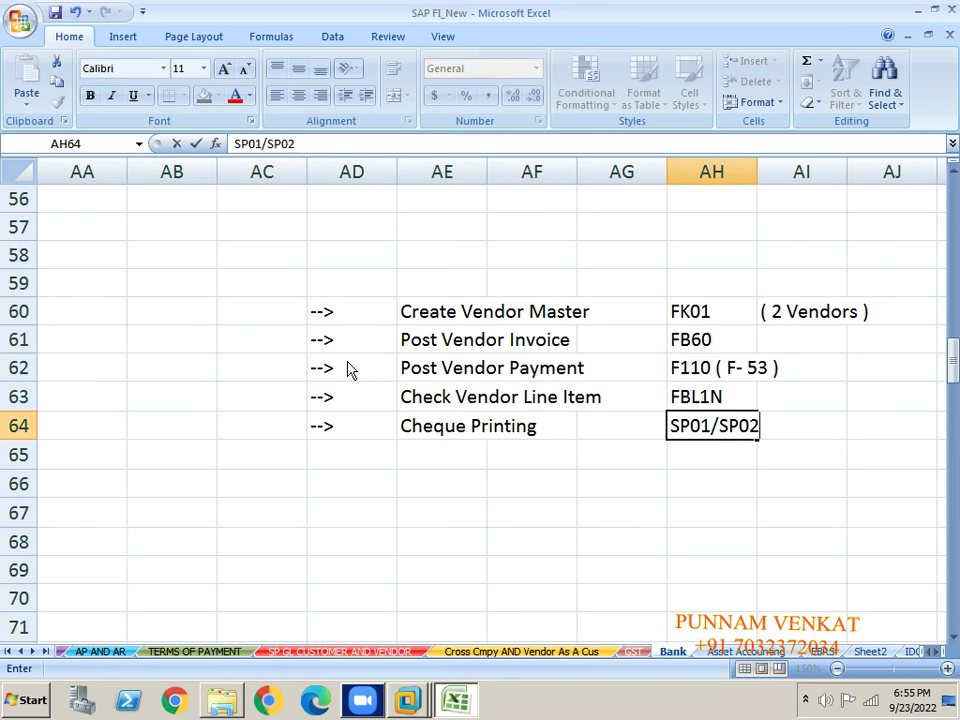
{"action": "key", "text": "Return"}
{"action": "left_click", "coordinate": [463, 551]}
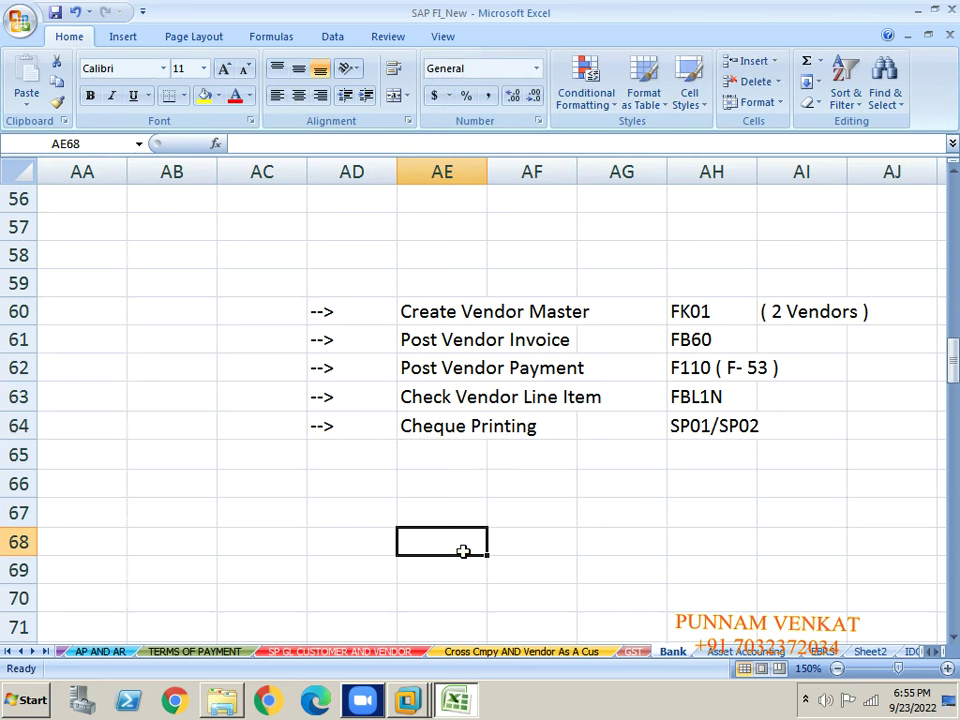
Step: Move '( F- 53 )' out of AH62 into AI62 beside F110
{"action": "left_click", "coordinate": [675, 490]}
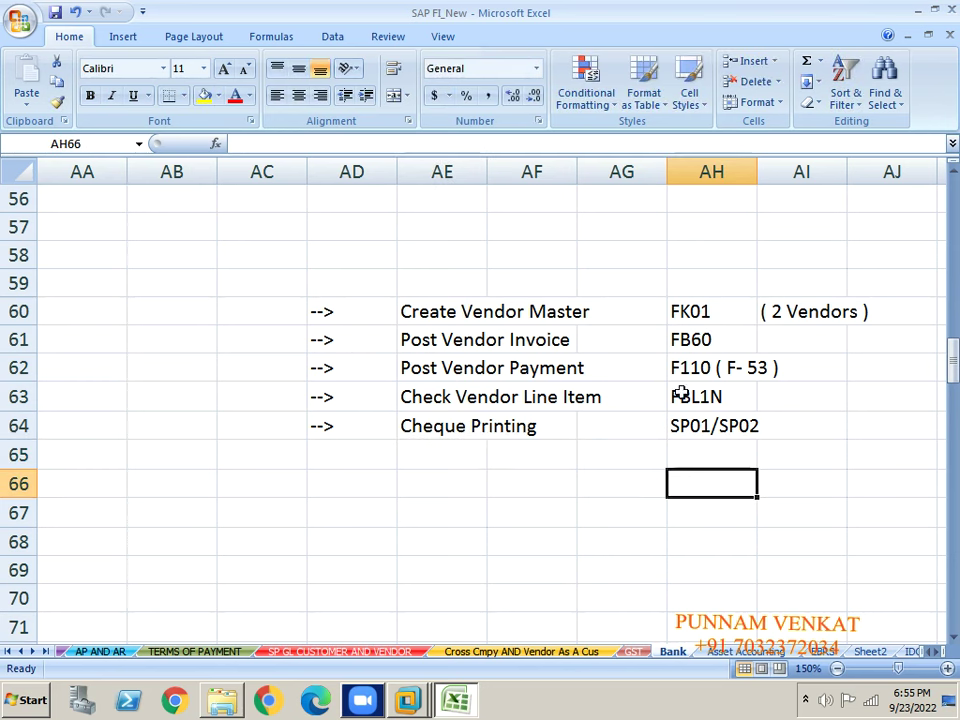
{"action": "left_click", "coordinate": [673, 367]}
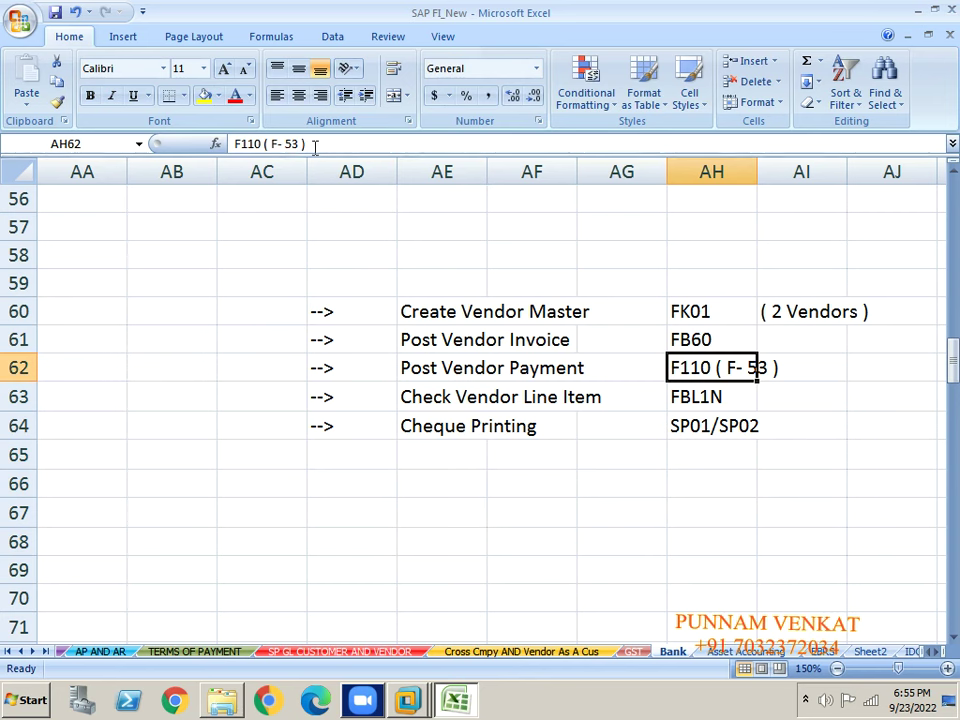
{"action": "left_click_drag", "start_coordinate": [312, 143], "coordinate": [265, 144]}
{"action": "key", "text": "BackSpace"}
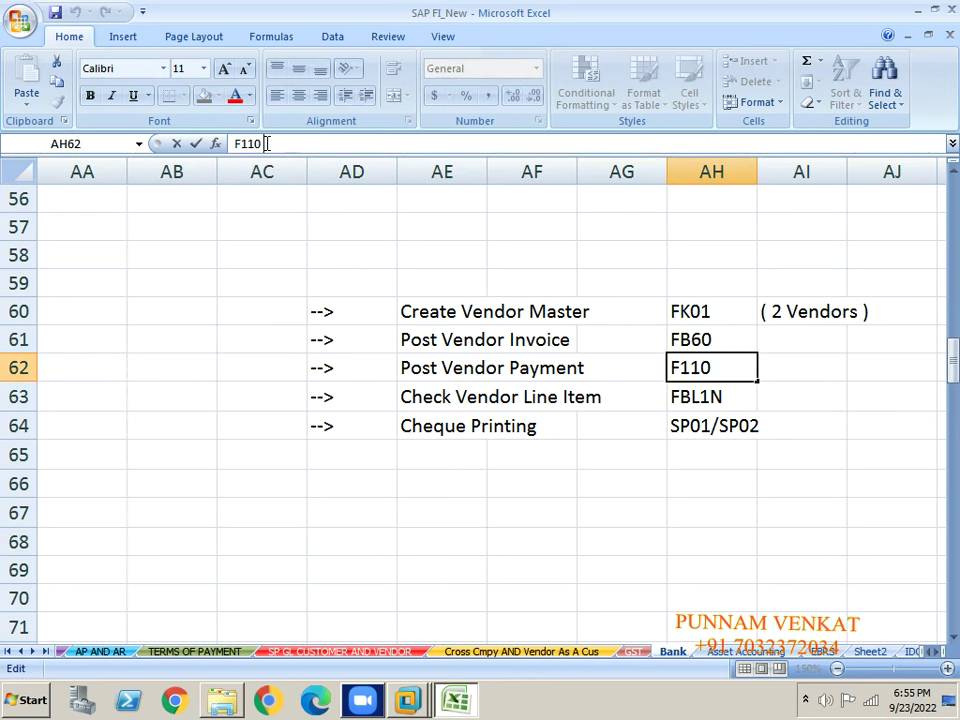
{"action": "left_click", "coordinate": [796, 416]}
{"action": "left_click", "coordinate": [815, 383]}
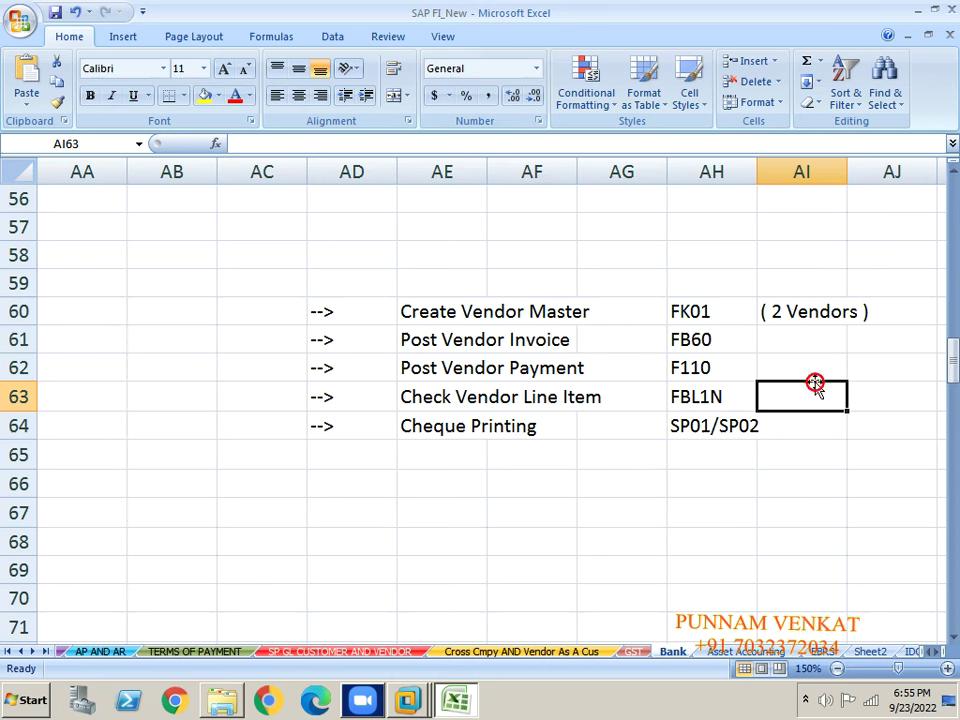
{"action": "left_click", "coordinate": [814, 373]}
{"action": "key", "text": "ctrl+v"}
{"action": "left_click", "coordinate": [688, 552]}
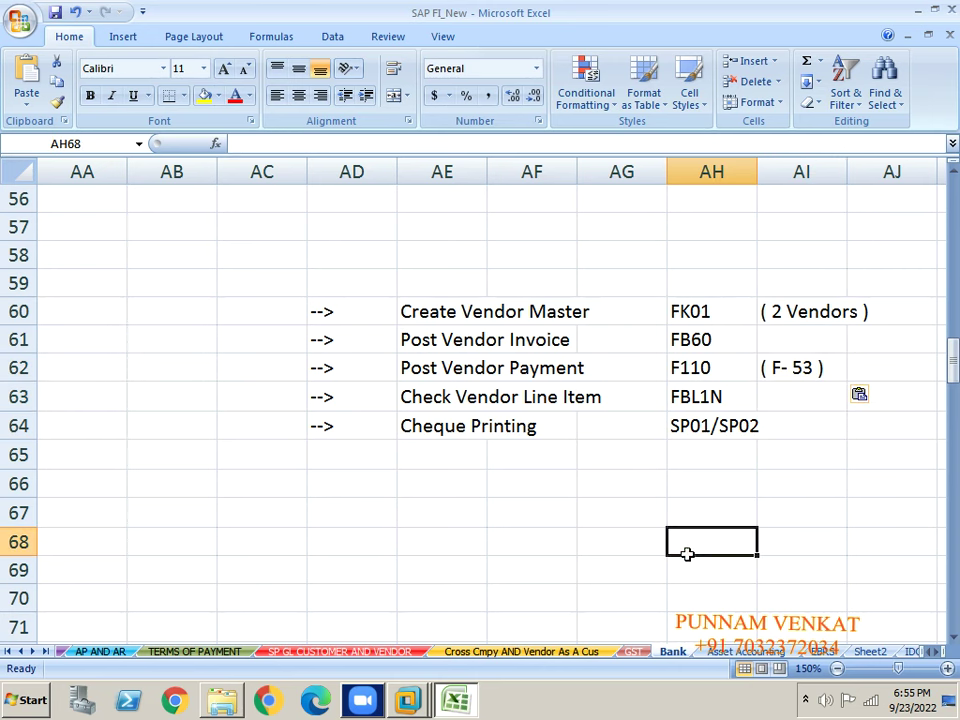
Step: Select the first step rows, then the Post Vendor Payment row through F110
{"action": "left_click", "coordinate": [313, 269]}
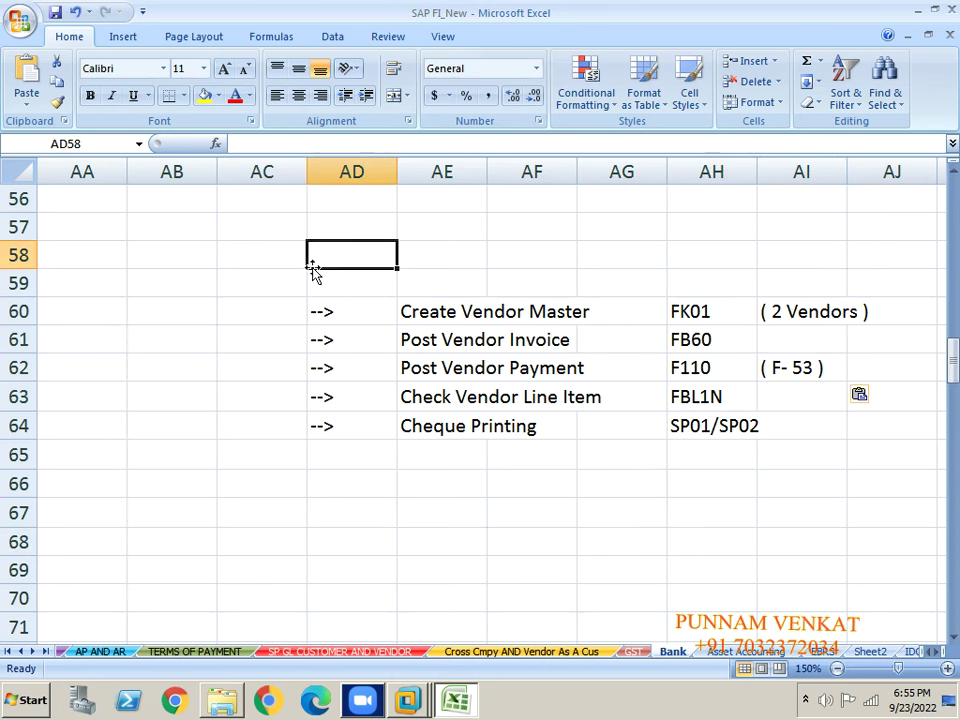
{"action": "key", "text": "Down"}
{"action": "key", "text": "shift+Right"}
{"action": "key", "text": "shift+Right"}
{"action": "key", "text": "shift+Right"}
{"action": "key", "text": "shift+Right"}
{"action": "key", "text": "shift+Right"}
{"action": "key", "text": "shift+Right"}
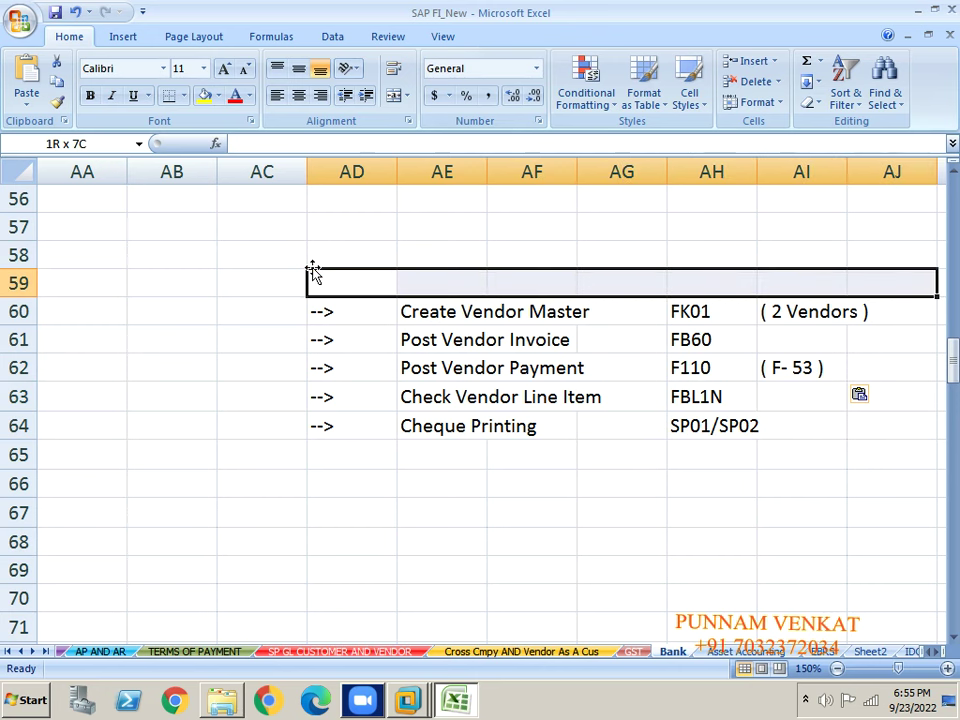
{"action": "key", "text": "shift+Left"}
{"action": "key", "text": "shift+Down"}
{"action": "key", "text": "shift+Down"}
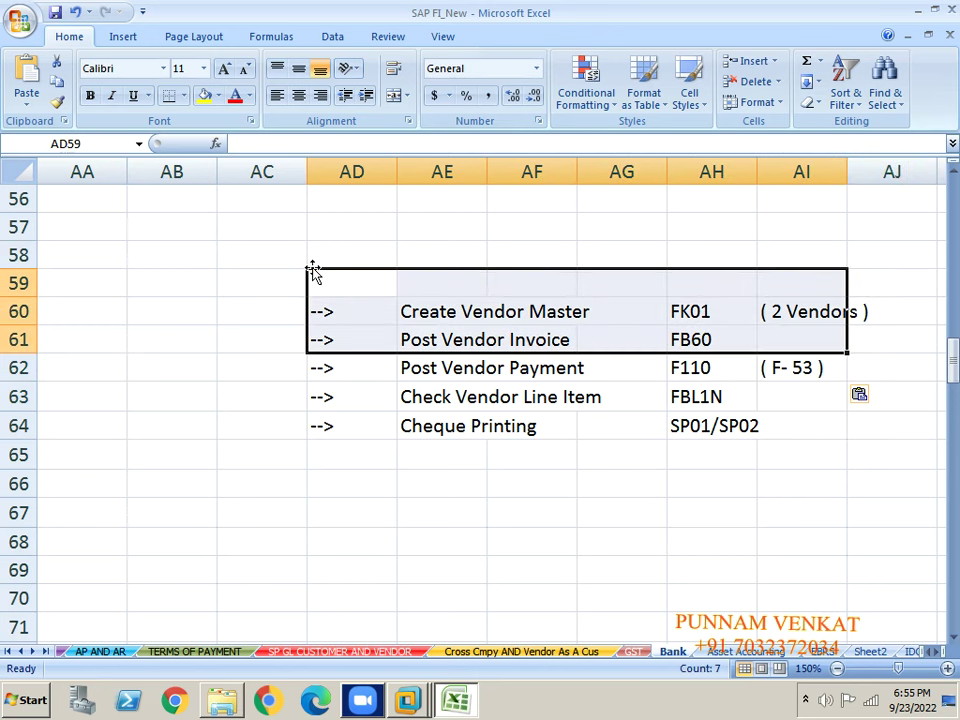
{"action": "key", "text": "Down"}
{"action": "key", "text": "Down"}
{"action": "key", "text": "Down"}
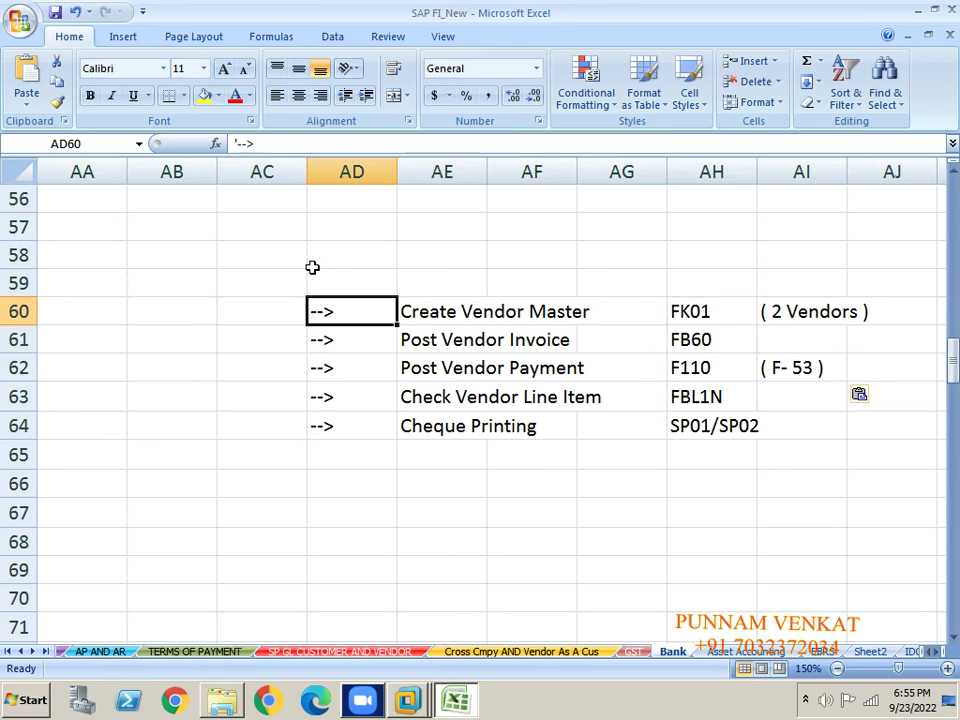
{"action": "key", "text": "shift+Right"}
{"action": "key", "text": "shift+Right"}
{"action": "key", "text": "shift+Right"}
{"action": "key", "text": "shift+Right"}
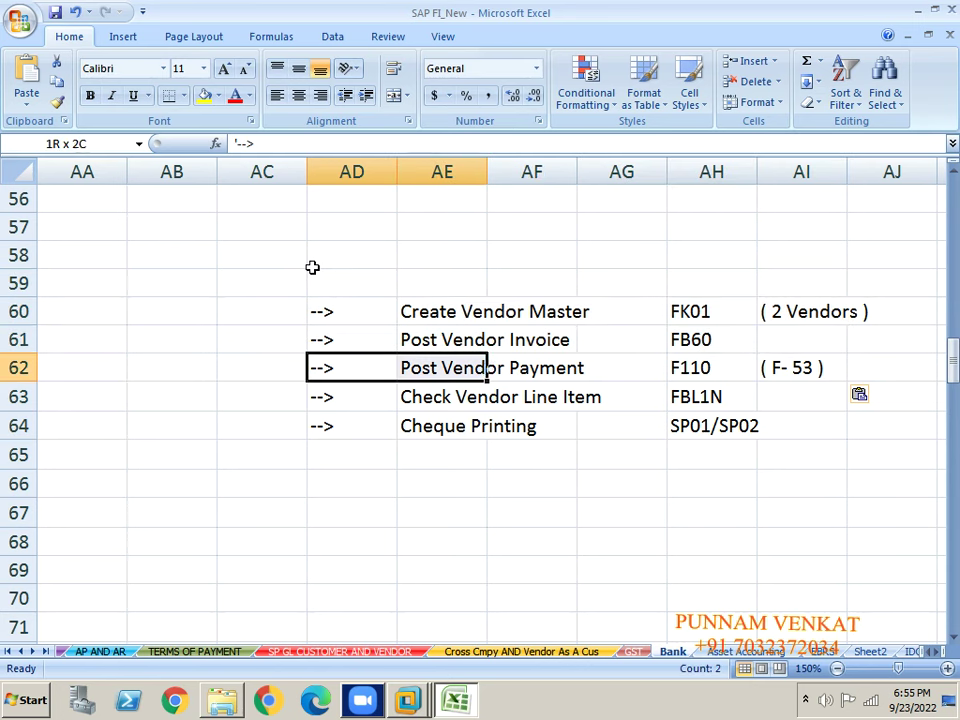
Step: Highlight the Post Vendor Payment row in yellow
{"action": "left_click", "coordinate": [204, 95]}
{"action": "left_click", "coordinate": [651, 468]}
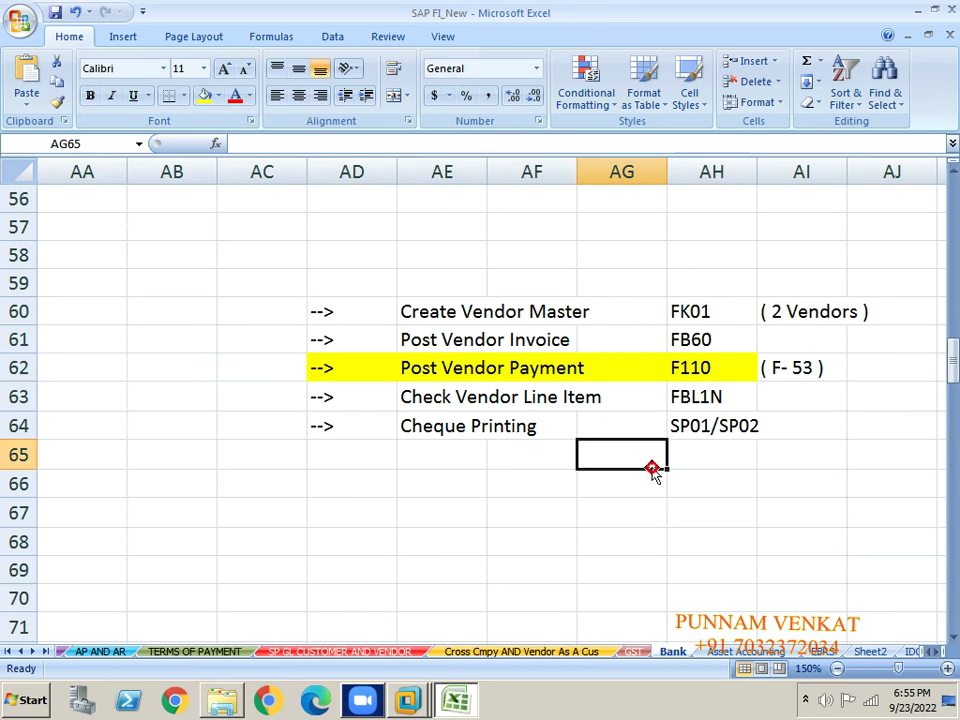
{"action": "left_click", "coordinate": [720, 378]}
Step: Point out the F110 payment code and its ( F- 53 ) alternative
{"action": "left_click", "coordinate": [790, 369]}
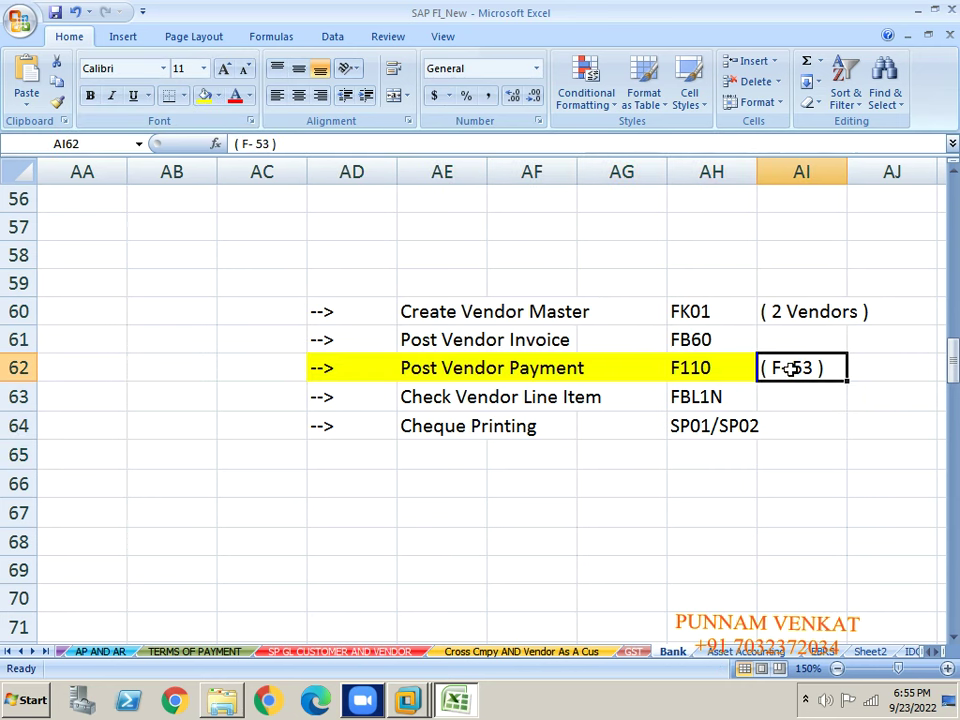
{"action": "left_click", "coordinate": [733, 371]}
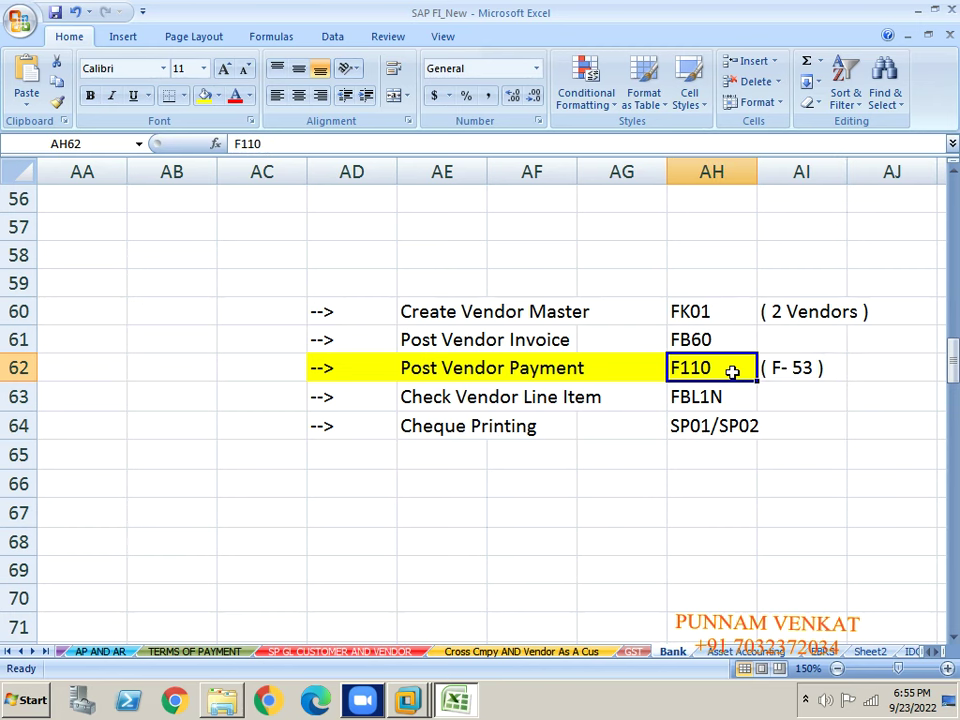
{"action": "left_click", "coordinate": [790, 385]}
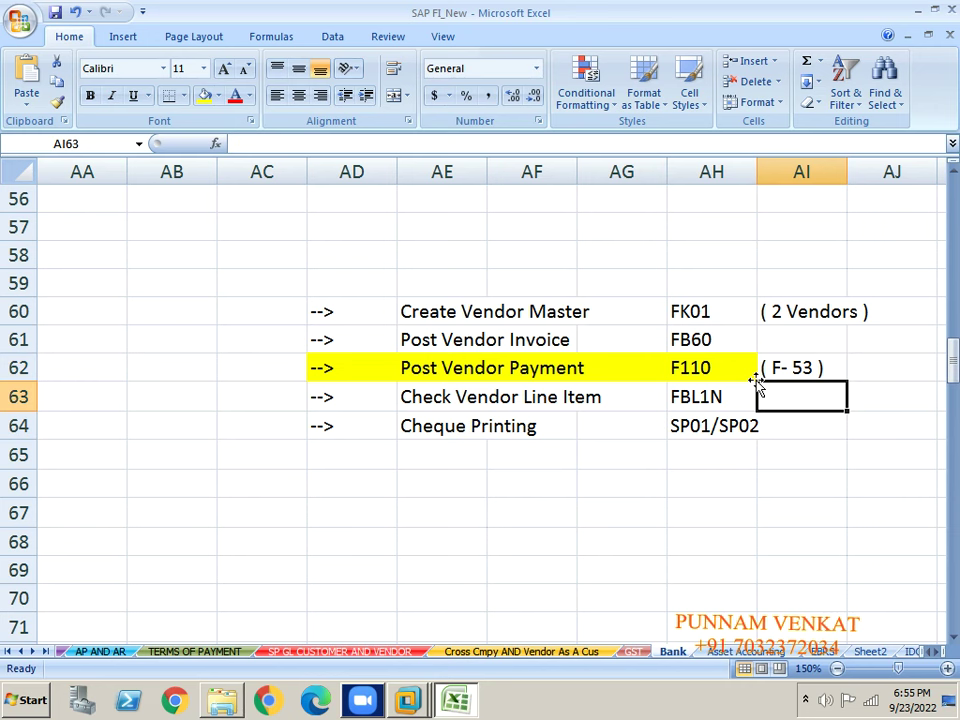
{"action": "left_click", "coordinate": [742, 373]}
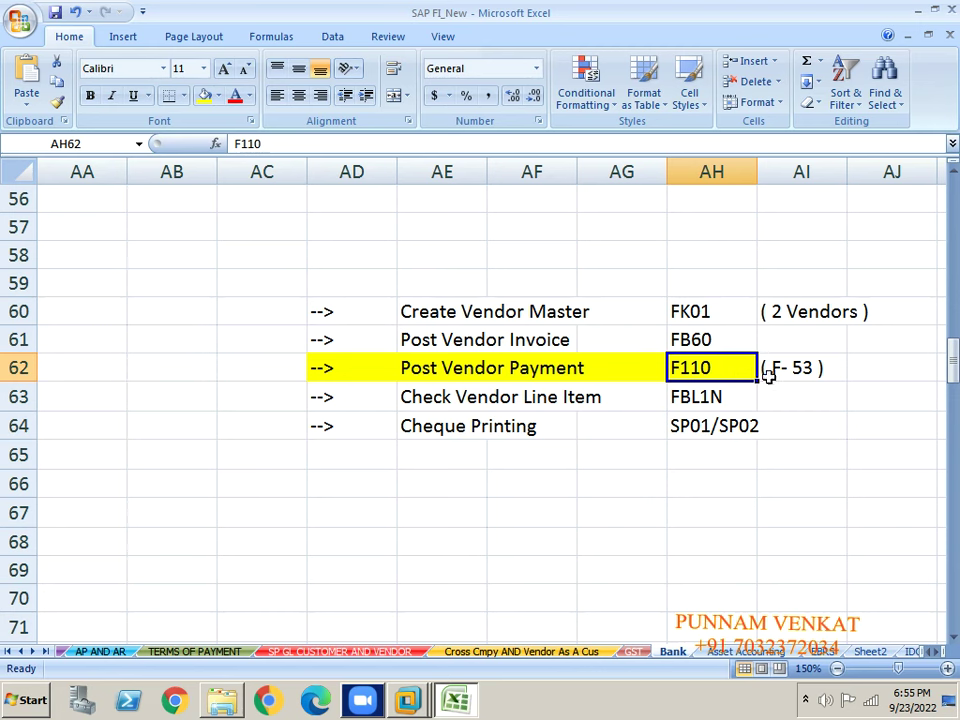
{"action": "left_click", "coordinate": [782, 370]}
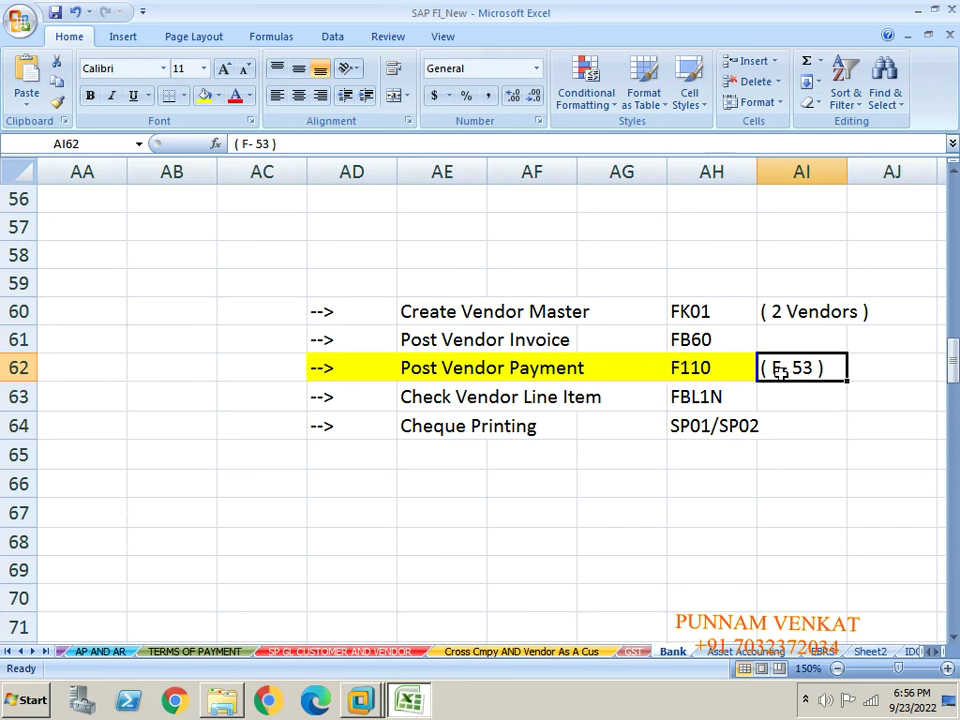
{"action": "left_click", "coordinate": [695, 369]}
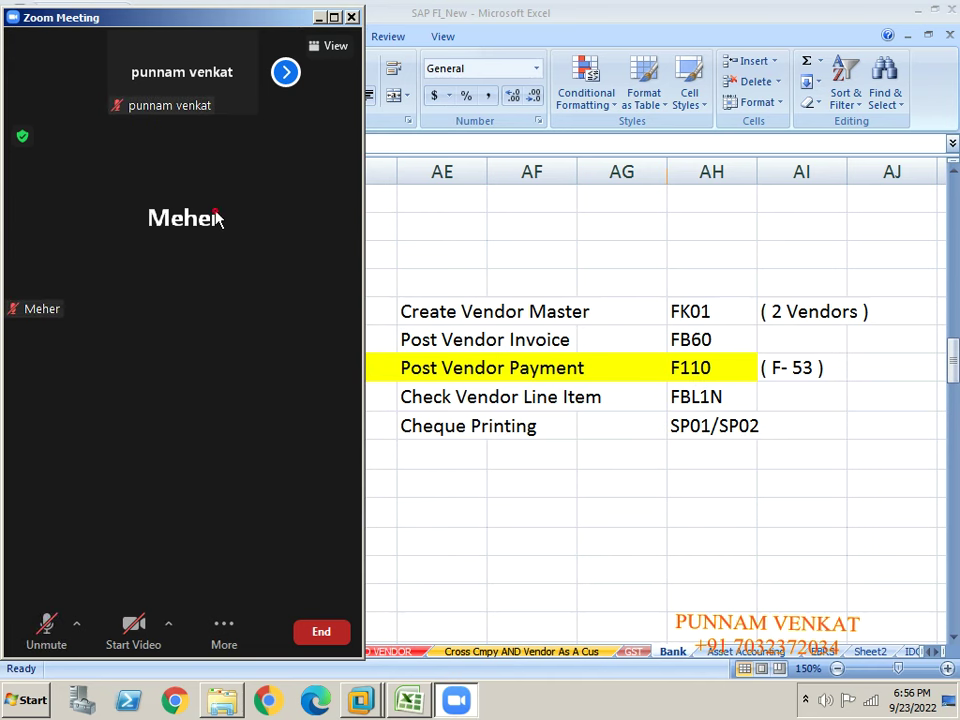
Step: Maximize the Zoom meeting, unmute, start screen sharing, and return to Excel
{"action": "left_click", "coordinate": [334, 17]}
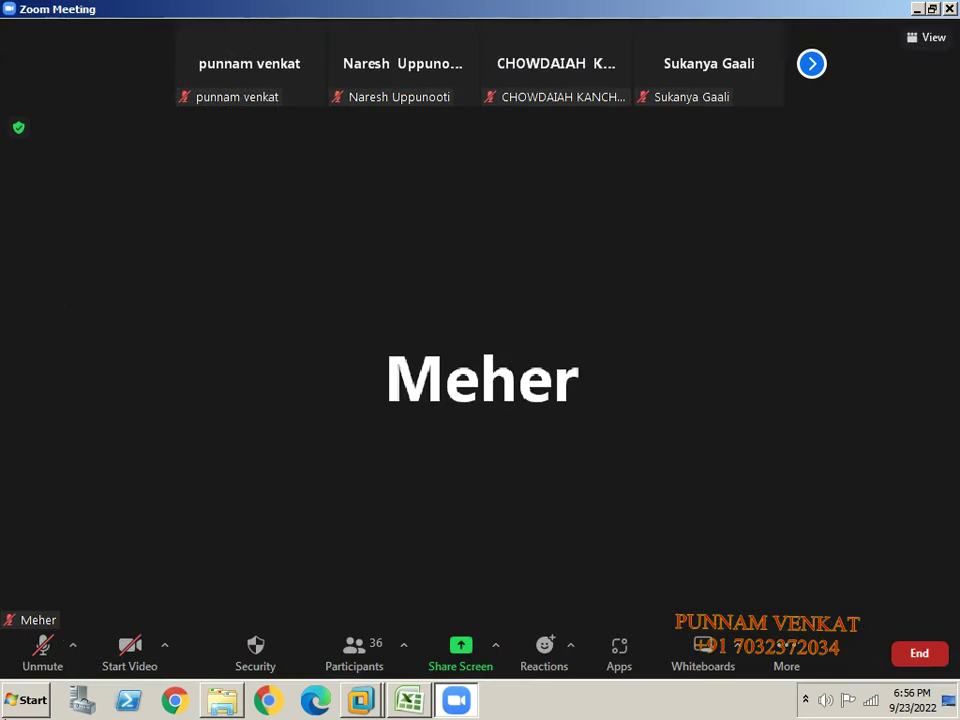
{"action": "left_click", "coordinate": [44, 646]}
{"action": "left_click", "coordinate": [452, 660]}
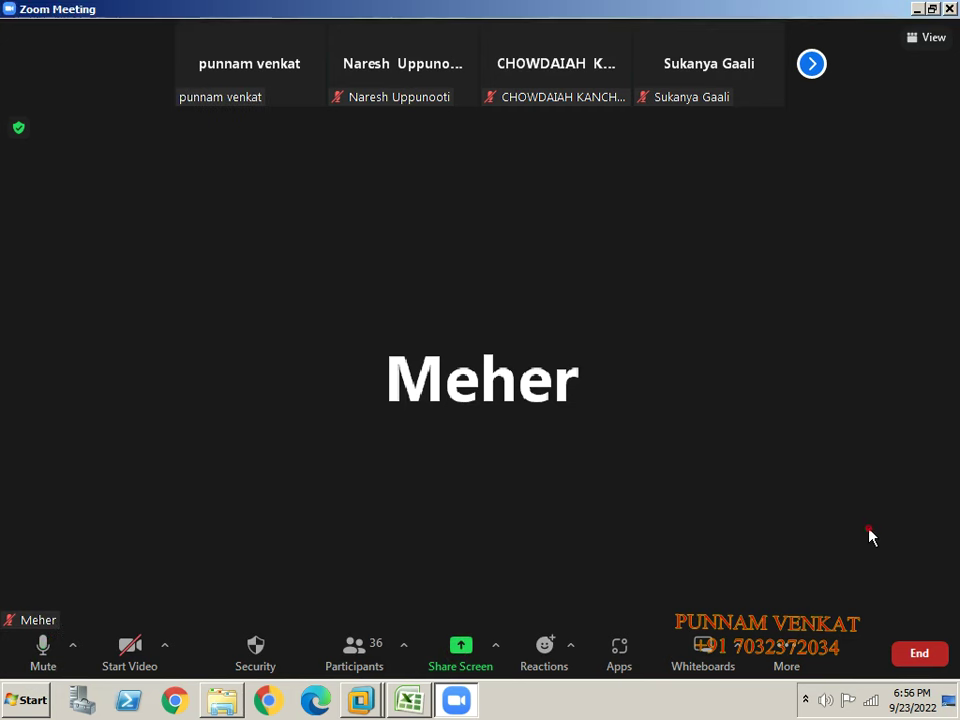
{"action": "key", "text": "alt+Tab"}
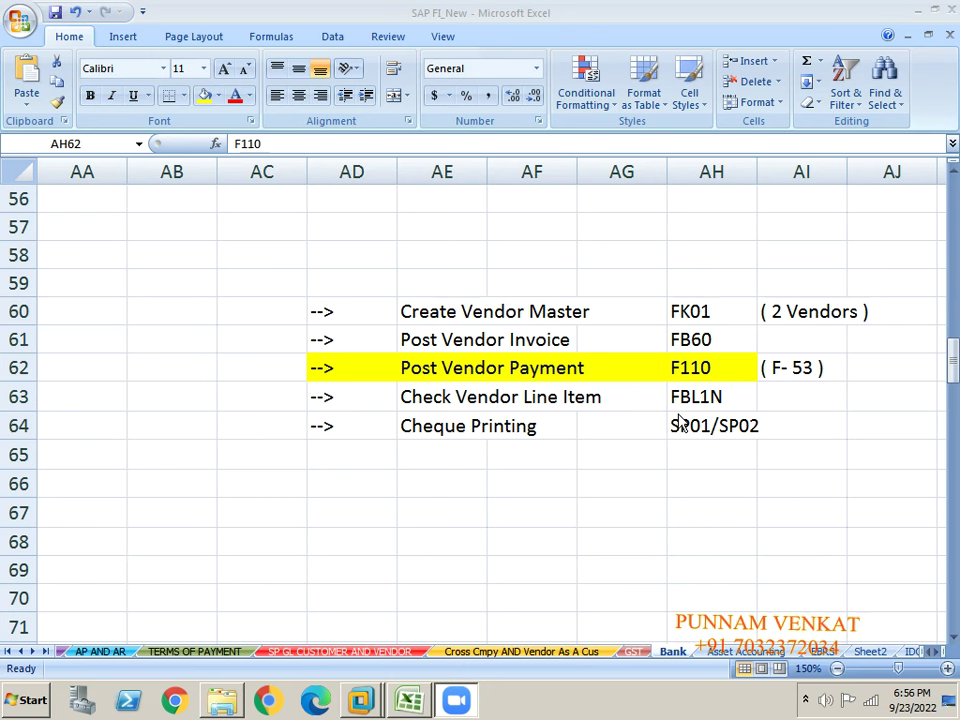
Step: Select the step table AD59:AJ65 and point through the 2 Vendors, F-53, FBL1N and Cheque Printing entries
{"action": "left_click", "coordinate": [339, 280]}
{"action": "key", "text": "shift+Right"}
{"action": "key", "text": "shift+Right"}
{"action": "key", "text": "shift+Right"}
{"action": "key", "text": "shift+Right"}
{"action": "key", "text": "shift+Right"}
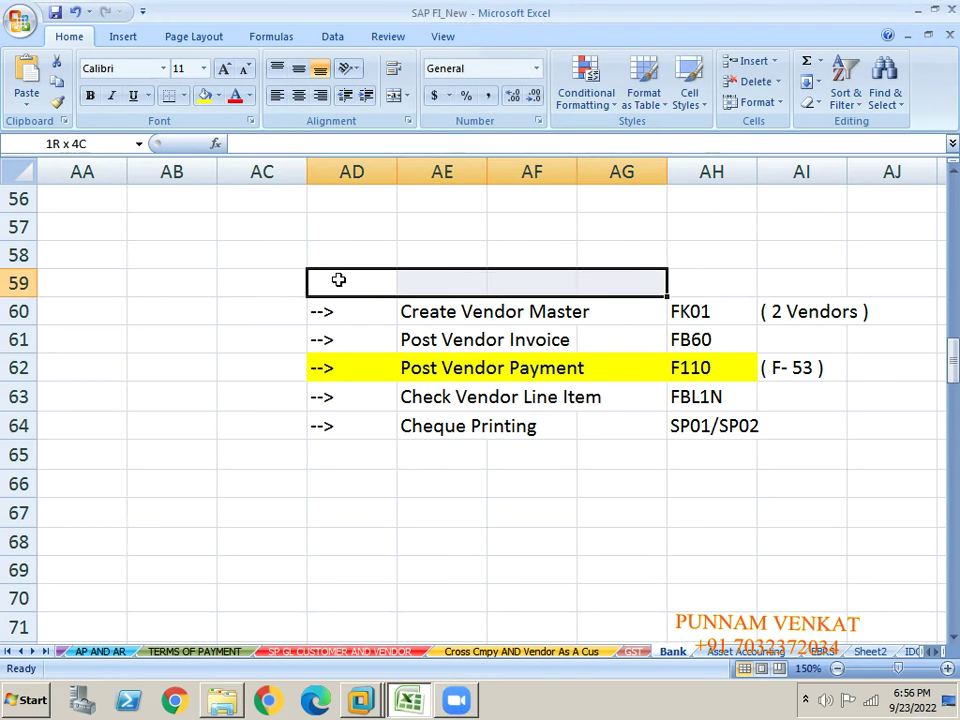
{"action": "key", "text": "shift+Down"}
{"action": "key", "text": "shift+Down"}
{"action": "key", "text": "shift+Down"}
{"action": "key", "text": "shift+Down"}
{"action": "key", "text": "shift+Down"}
{"action": "key", "text": "shift+Down"}
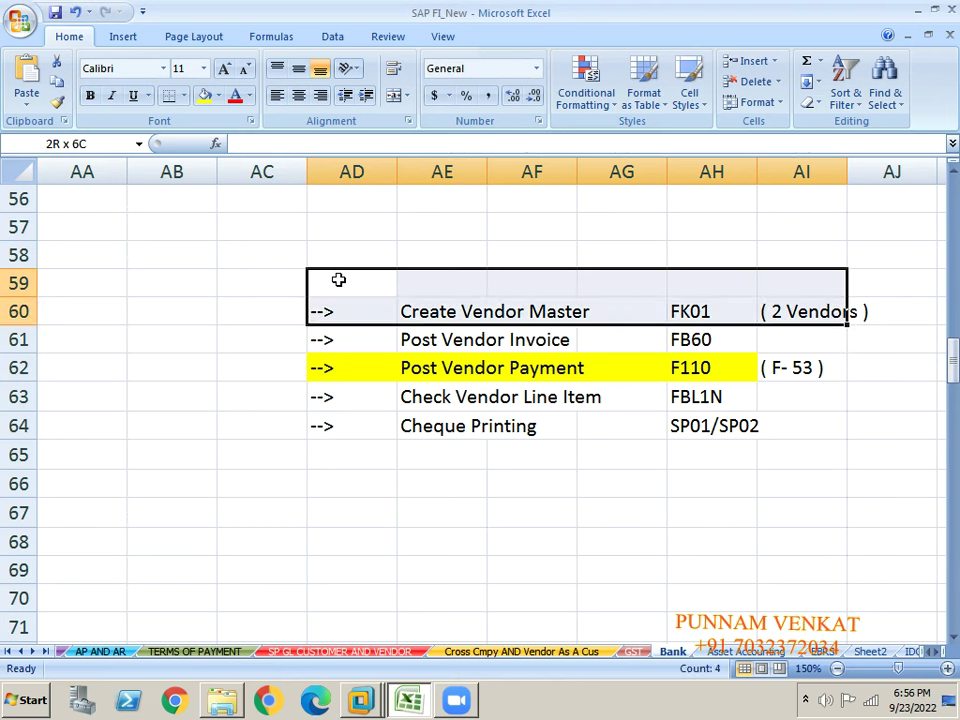
{"action": "key", "text": "shift+Right"}
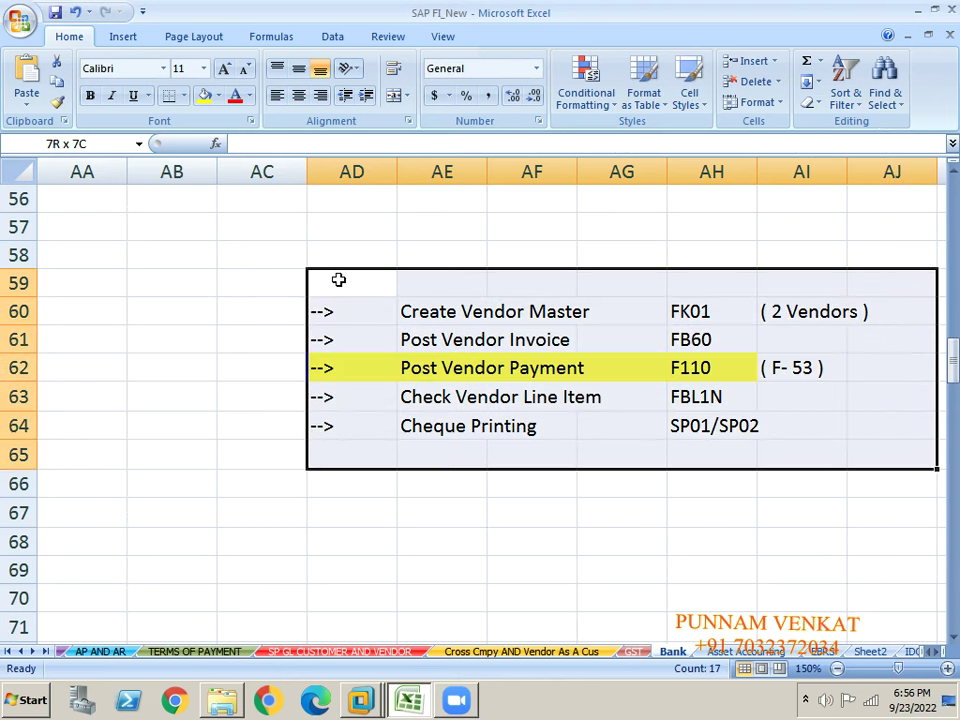
{"action": "left_click", "coordinate": [796, 313]}
{"action": "left_click", "coordinate": [793, 333]}
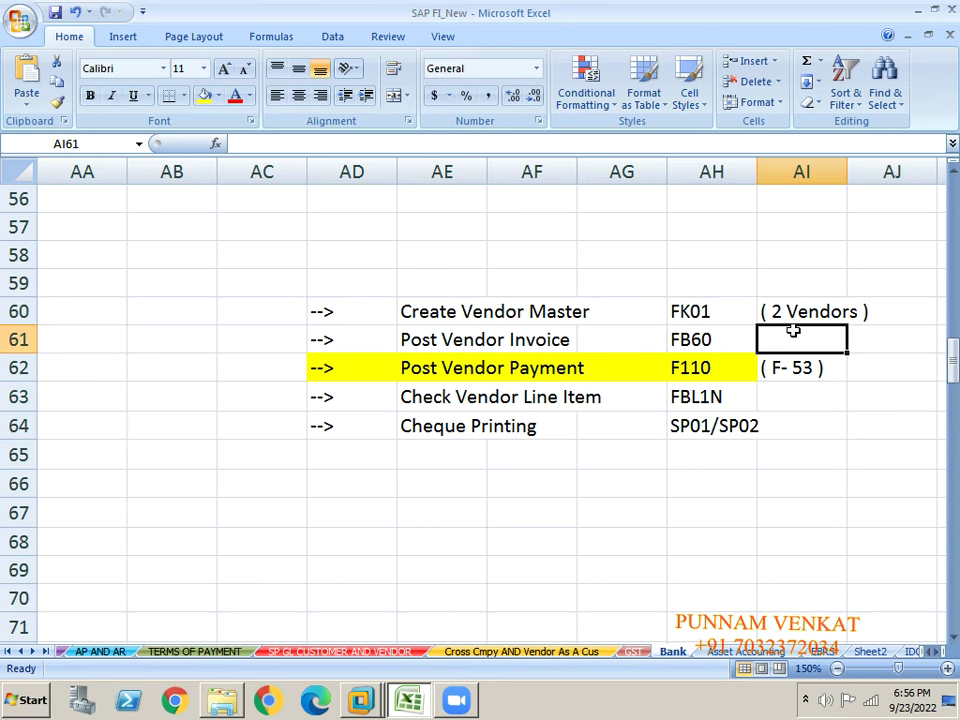
{"action": "left_click", "coordinate": [793, 365]}
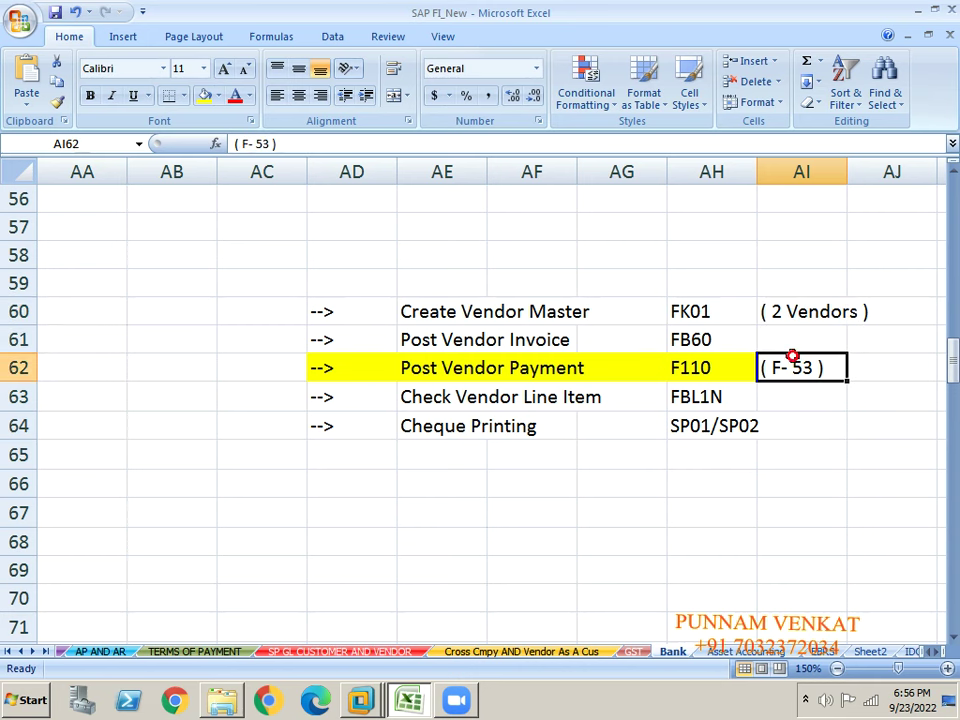
{"action": "left_click", "coordinate": [716, 390]}
{"action": "left_click", "coordinate": [531, 426]}
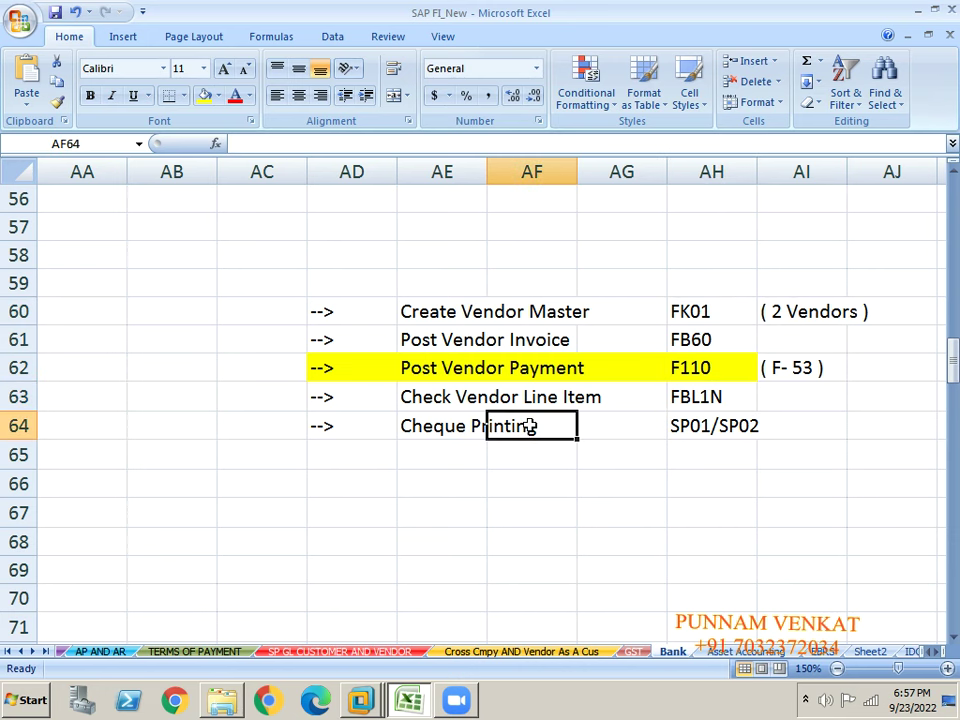
Step: Select the Post Vendor Payment row, then switch to the virtual machine desktop
{"action": "left_click", "coordinate": [330, 357]}
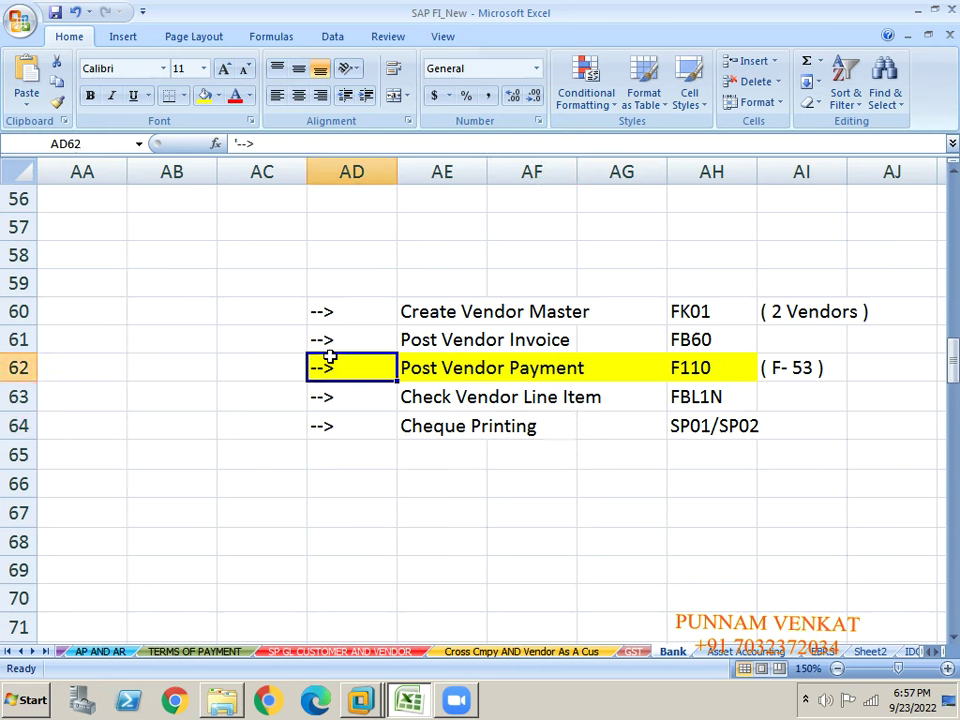
{"action": "key", "text": "shift+Right"}
{"action": "key", "text": "shift+Right"}
{"action": "key", "text": "shift+Right"}
{"action": "key", "text": "shift+Right"}
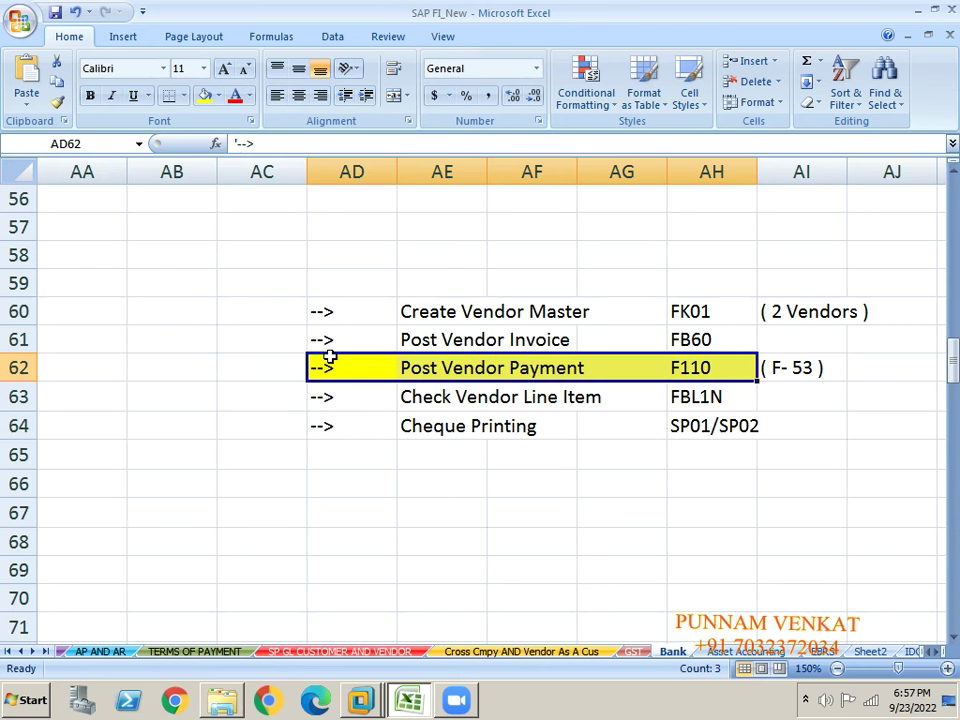
{"action": "key", "text": "Up"}
{"action": "key", "text": "Up"}
{"action": "key", "text": "Up"}
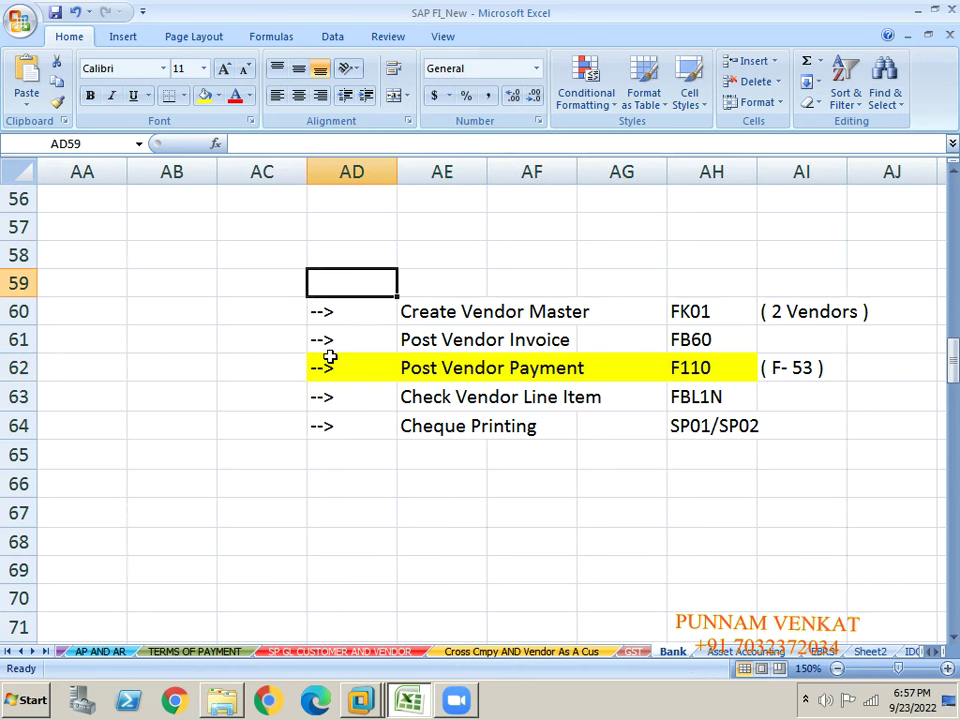
{"action": "key", "text": "alt+Tab"}
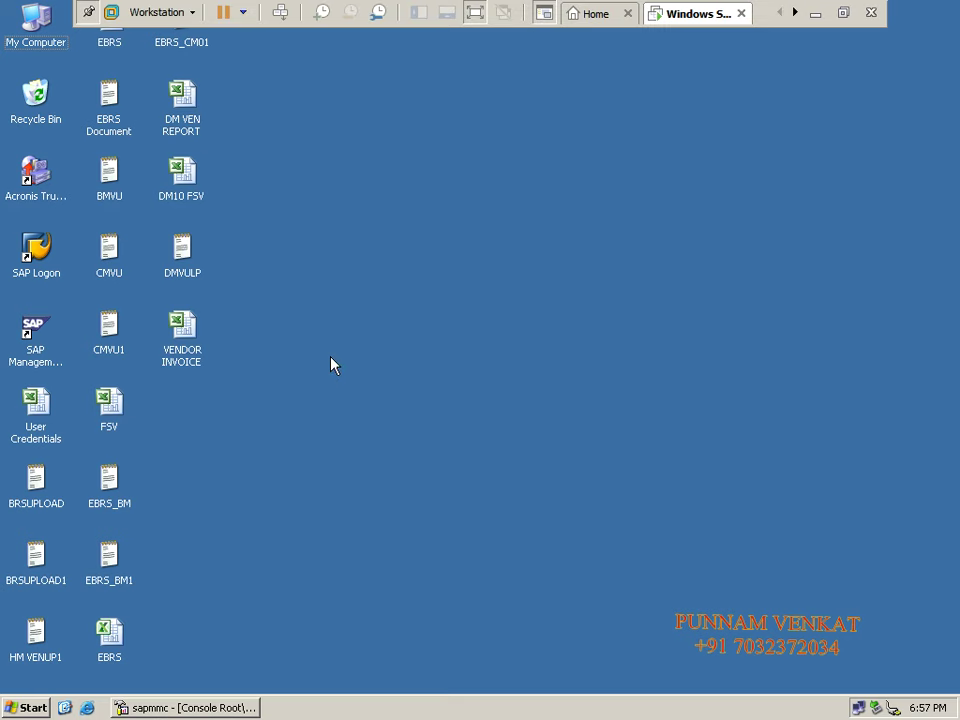
Step: Minimize sapmmc, launch SAP Logon 730 and open the ECC 6.0 EHP6 IDES connection
{"action": "left_click", "coordinate": [206, 706]}
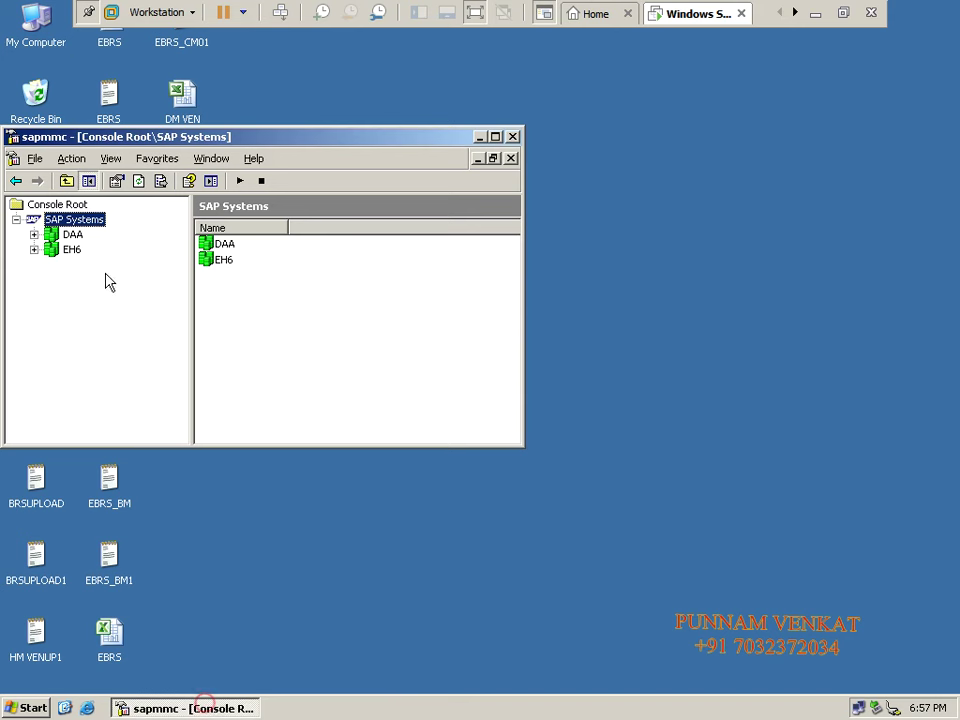
{"action": "left_click", "coordinate": [140, 184]}
{"action": "left_click", "coordinate": [479, 136]}
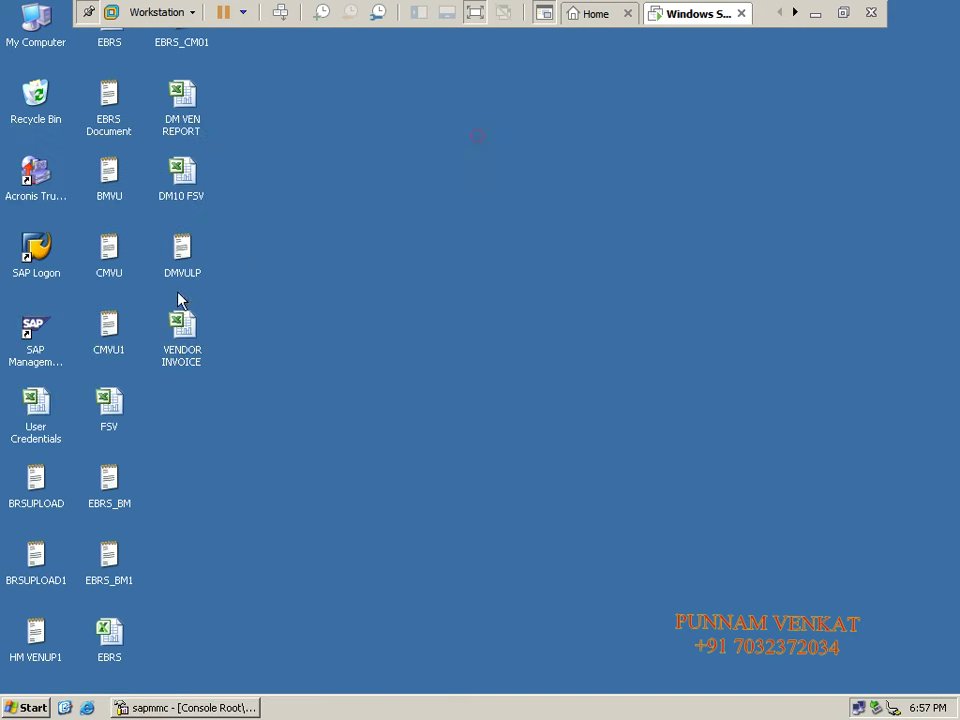
{"action": "double_click", "coordinate": [55, 265]}
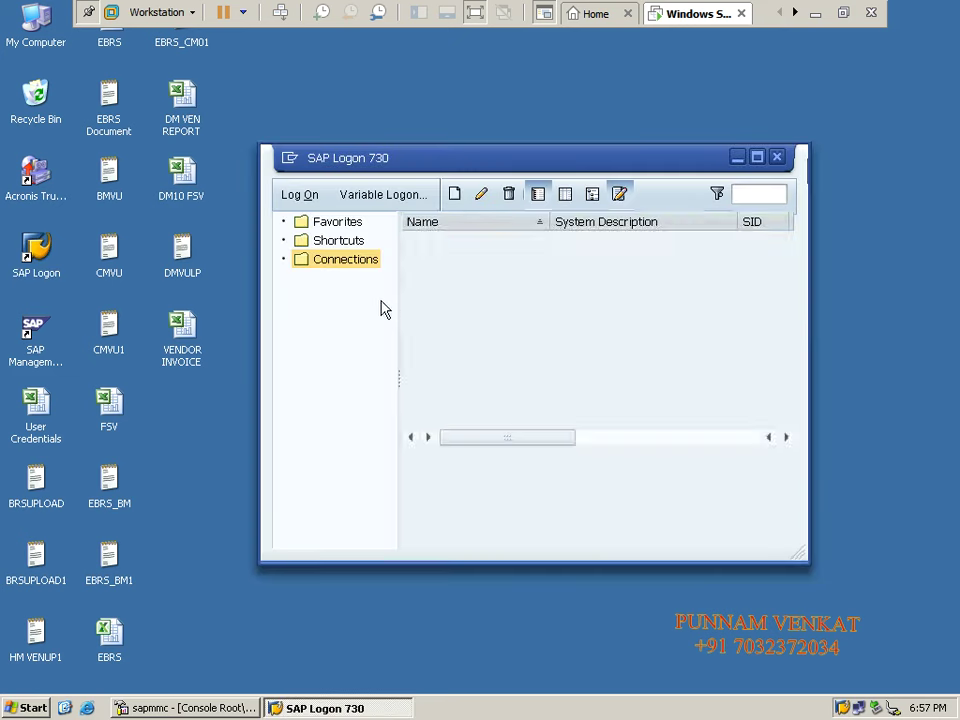
{"action": "left_click", "coordinate": [298, 192]}
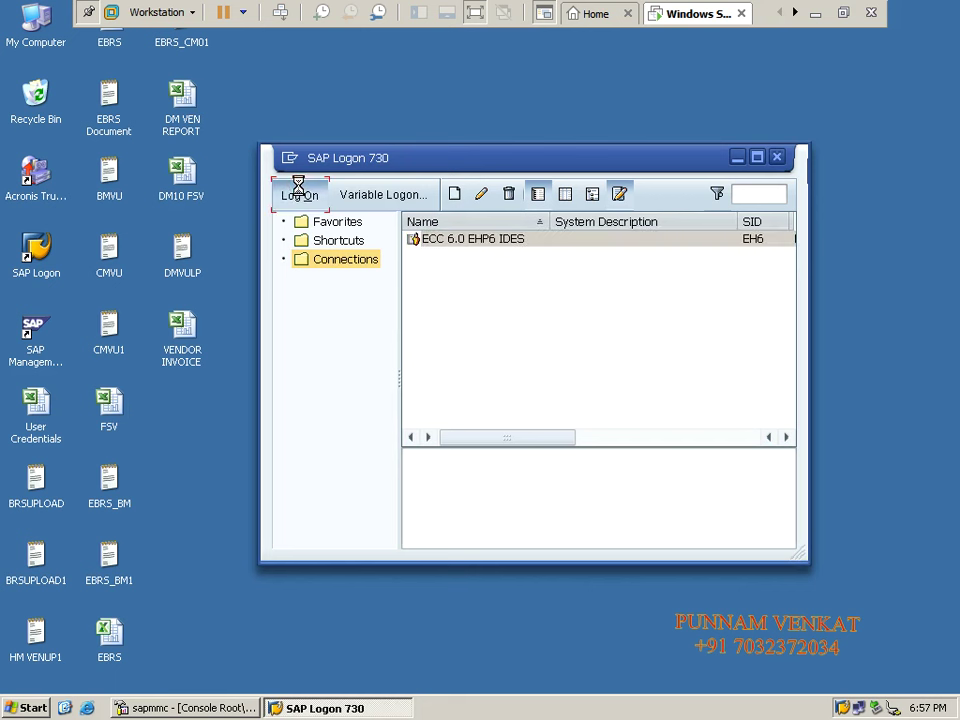
{"action": "left_click", "coordinate": [298, 193]}
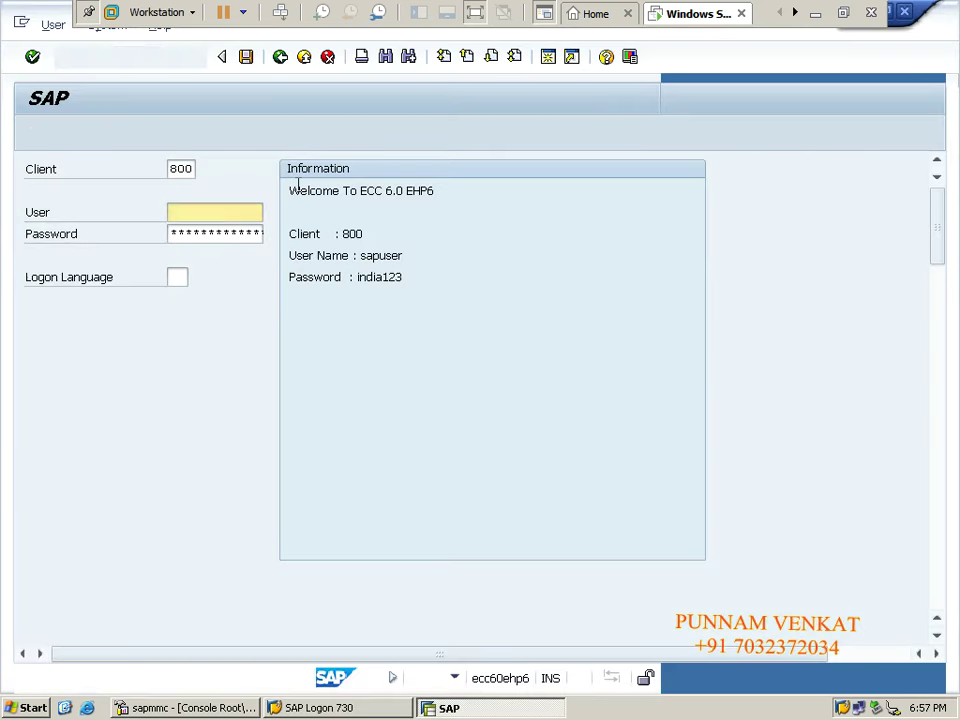
Step: Sign in to client 800 with the SAP user ID and password
{"action": "key", "text": "Tab"}
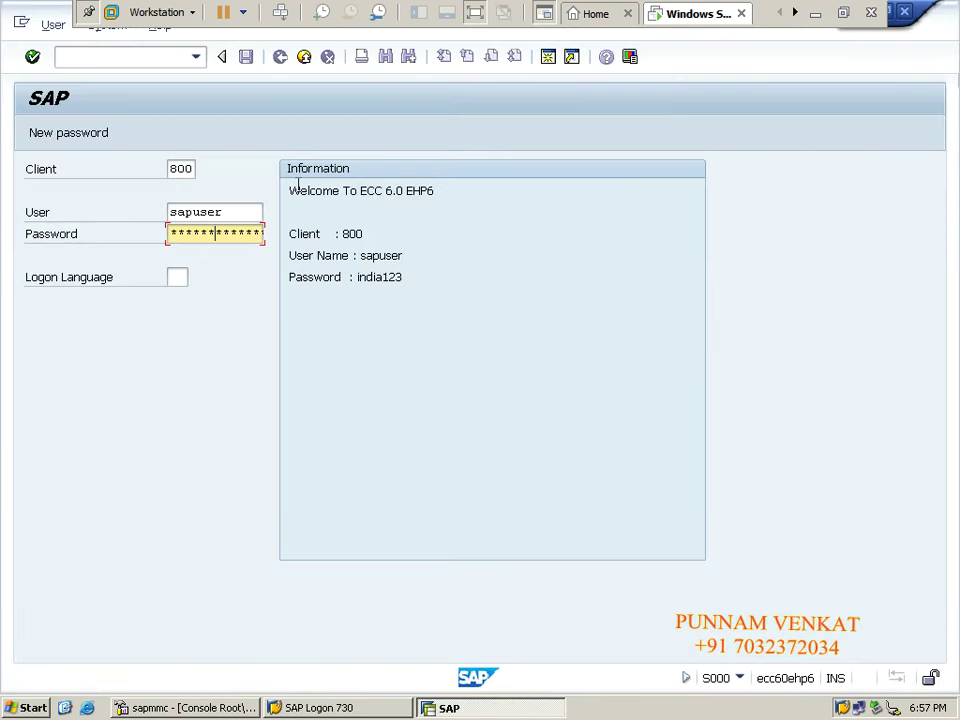
{"action": "left_click", "coordinate": [301, 192]}
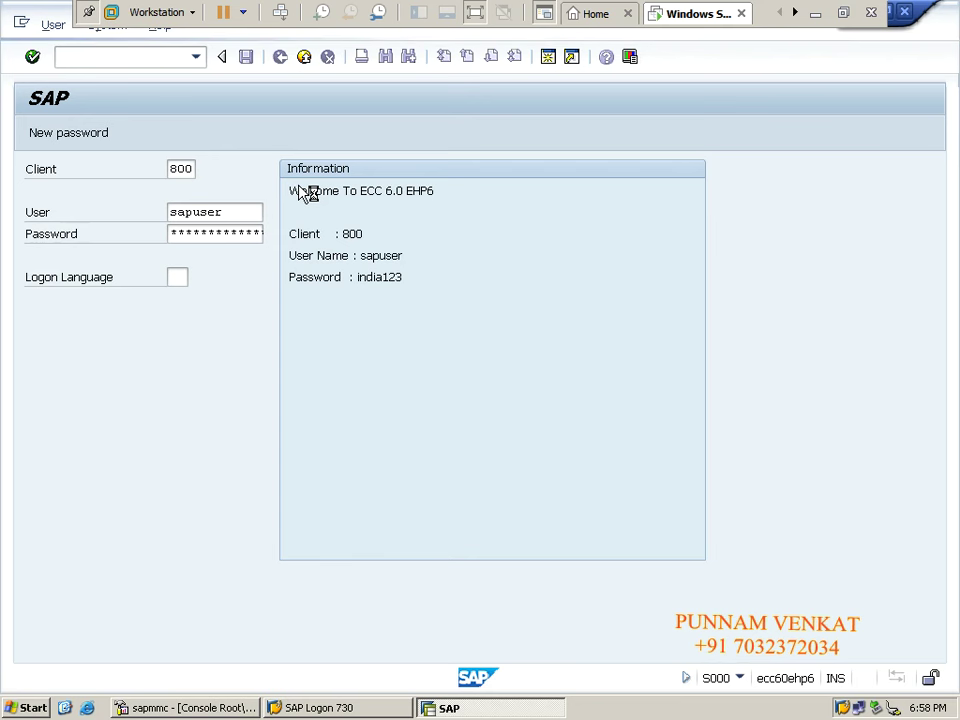
{"action": "key", "text": "Return"}
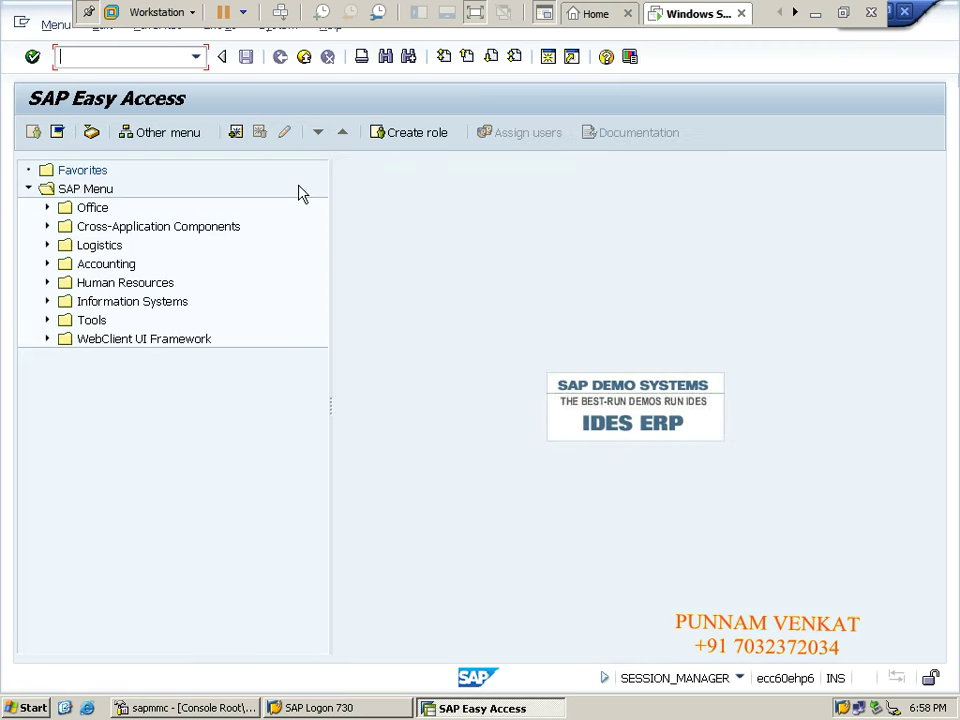
Step: Run FK01 with company code FM10 and account group FDVG to reach the address screen
{"action": "type", "text": "FK01"}
{"action": "key", "text": "Return"}
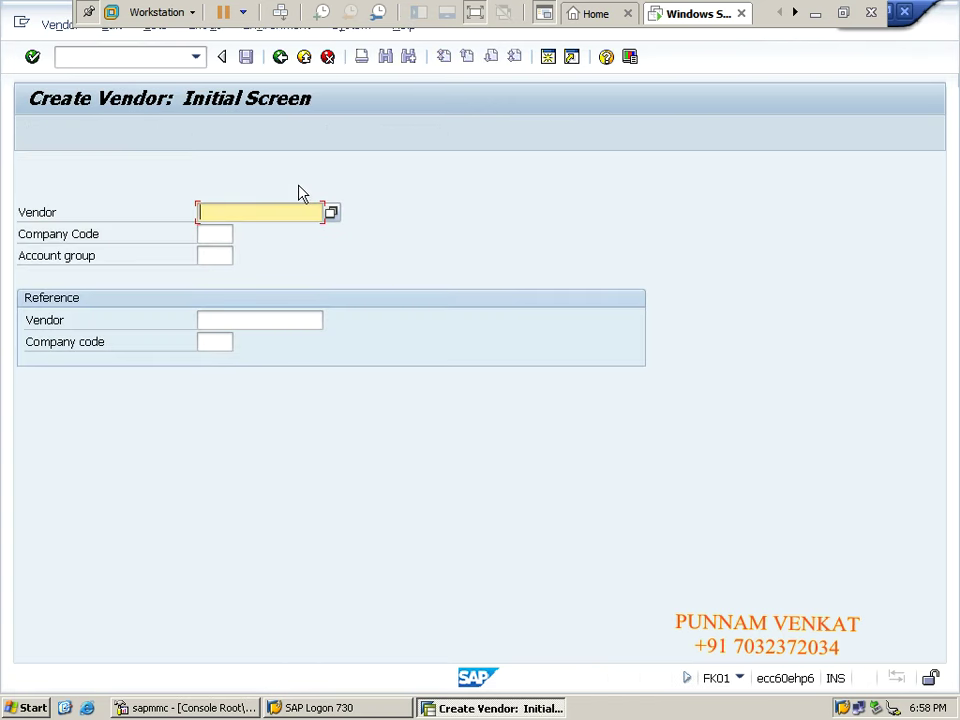
{"action": "left_click", "coordinate": [226, 236]}
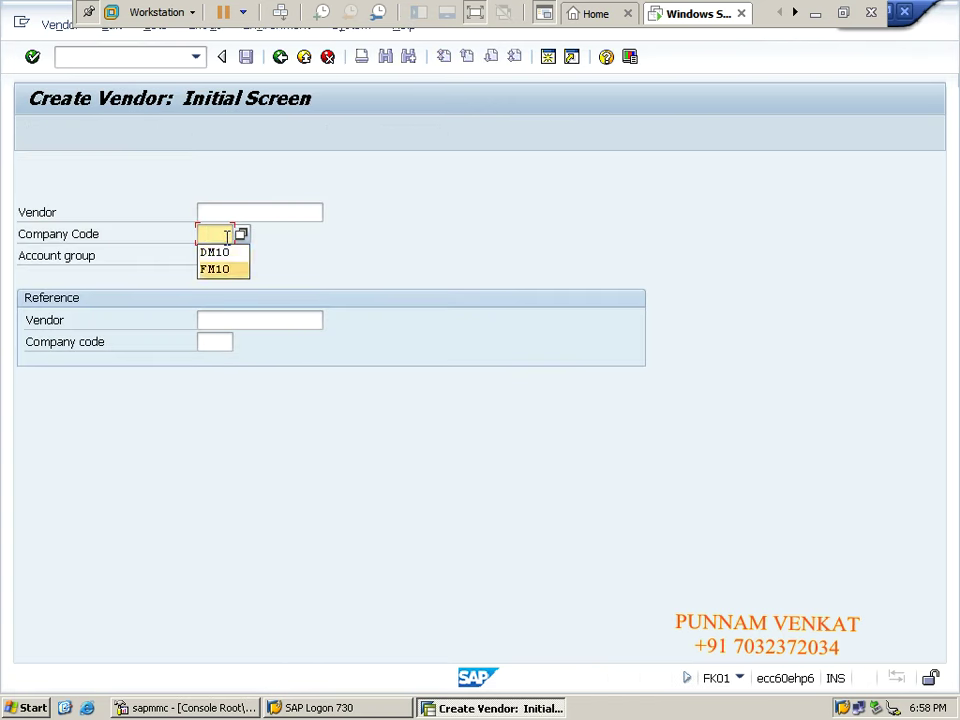
{"action": "key", "text": "Tab"}
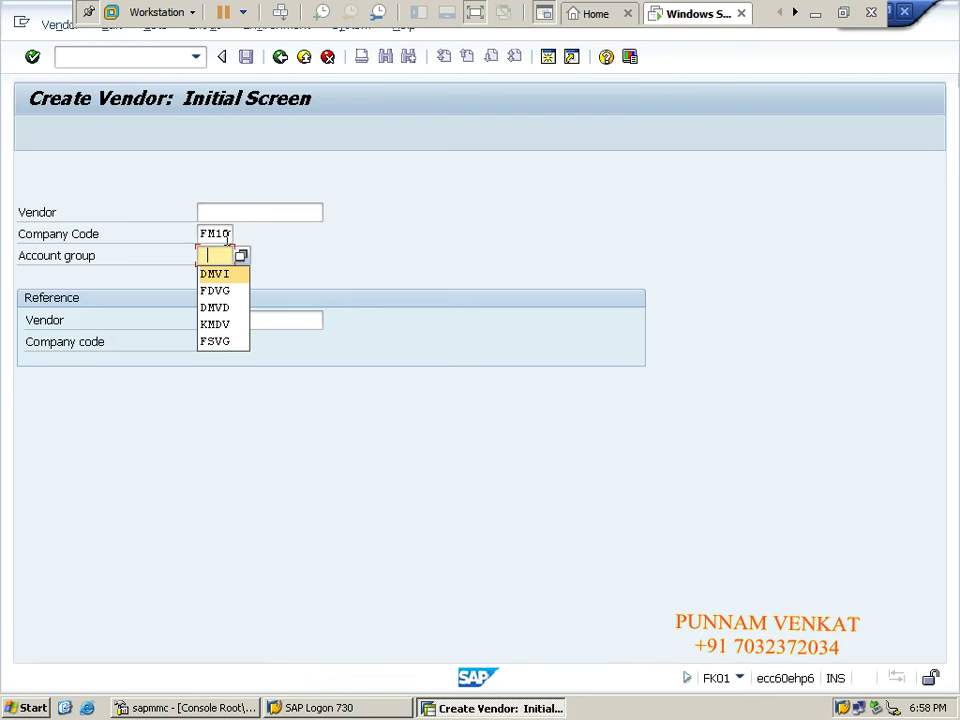
{"action": "key", "text": "Down"}
{"action": "key", "text": "Tab"}
{"action": "key", "text": "Return"}
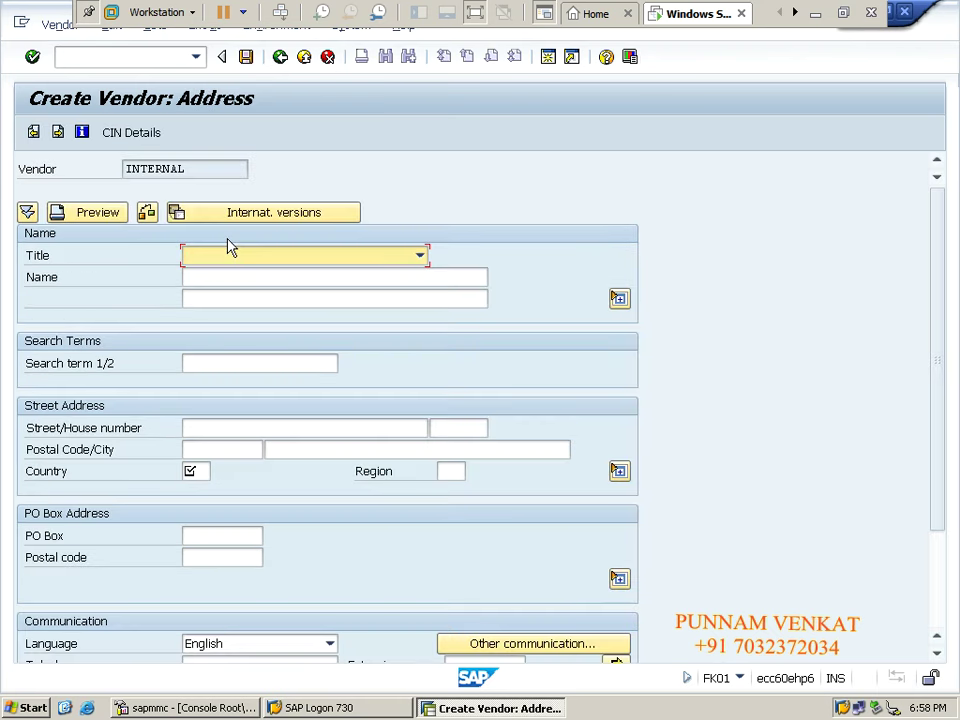
Step: Enter 'PV_01 Pvt ltd' as the vendor name on both name lines
{"action": "left_click", "coordinate": [205, 278]}
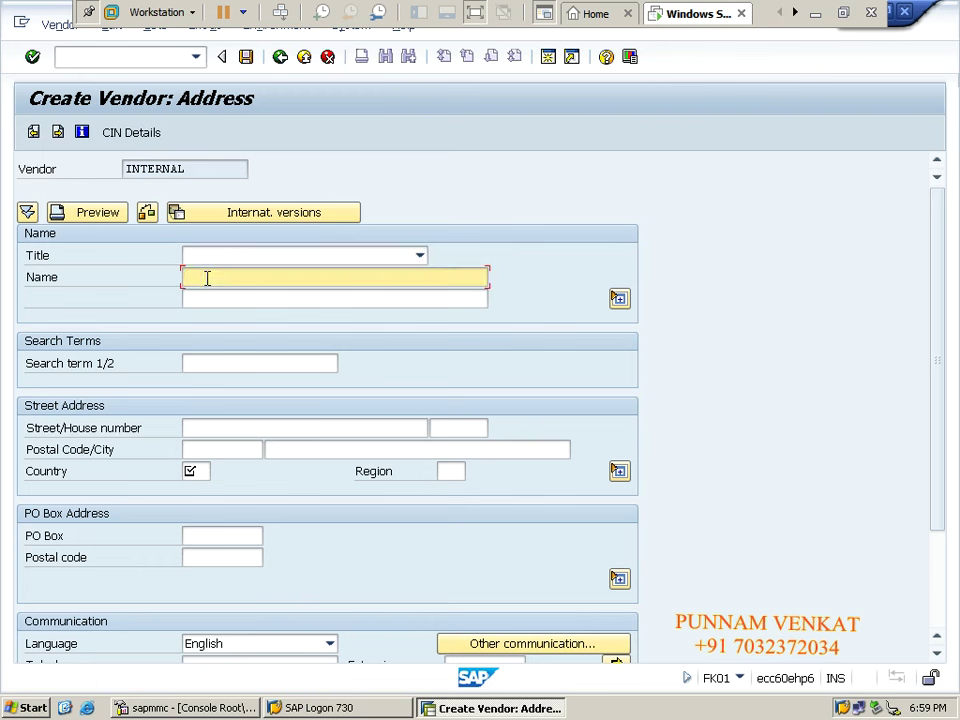
{"action": "type", "text": "PV _01 pVT"}
{"action": "key", "text": "BackSpace"}
{"action": "key", "text": "BackSpace"}
{"action": "key", "text": "BackSpace"}
{"action": "type", "text": "Pvt ltd"}
{"action": "key", "text": "Tab"}
{"action": "triple_click", "coordinate": [205, 277]}
{"action": "key", "text": "ctrl+c"}
{"action": "key", "text": "Tab"}
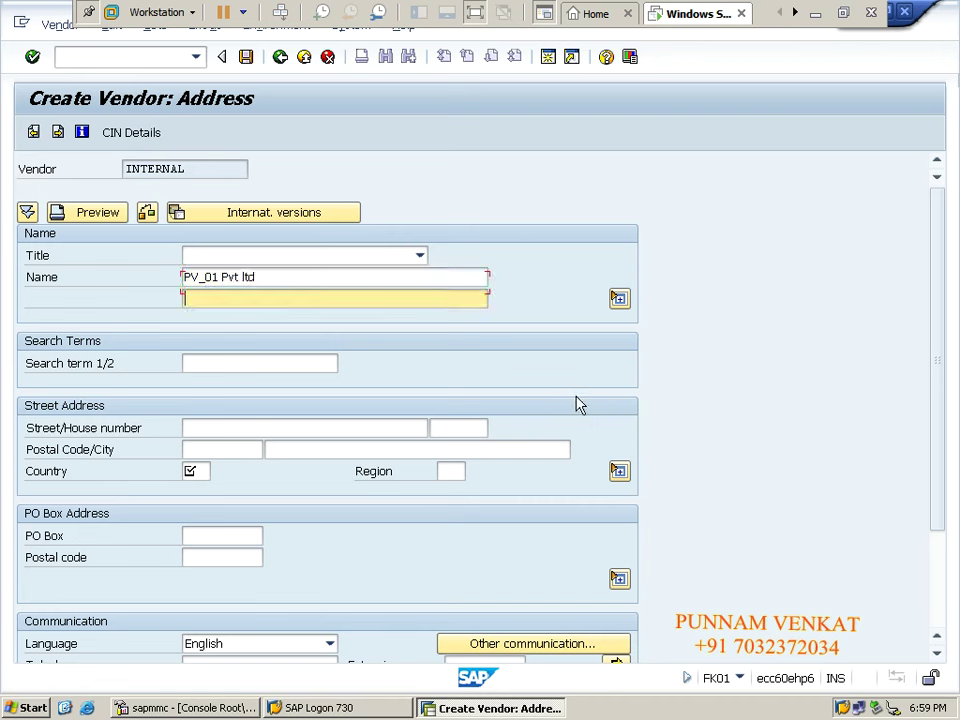
{"action": "key", "text": "ctrl+v"}
{"action": "key", "text": "Tab"}
{"action": "key", "text": "Tab"}
{"action": "key", "text": "shift+Tab"}
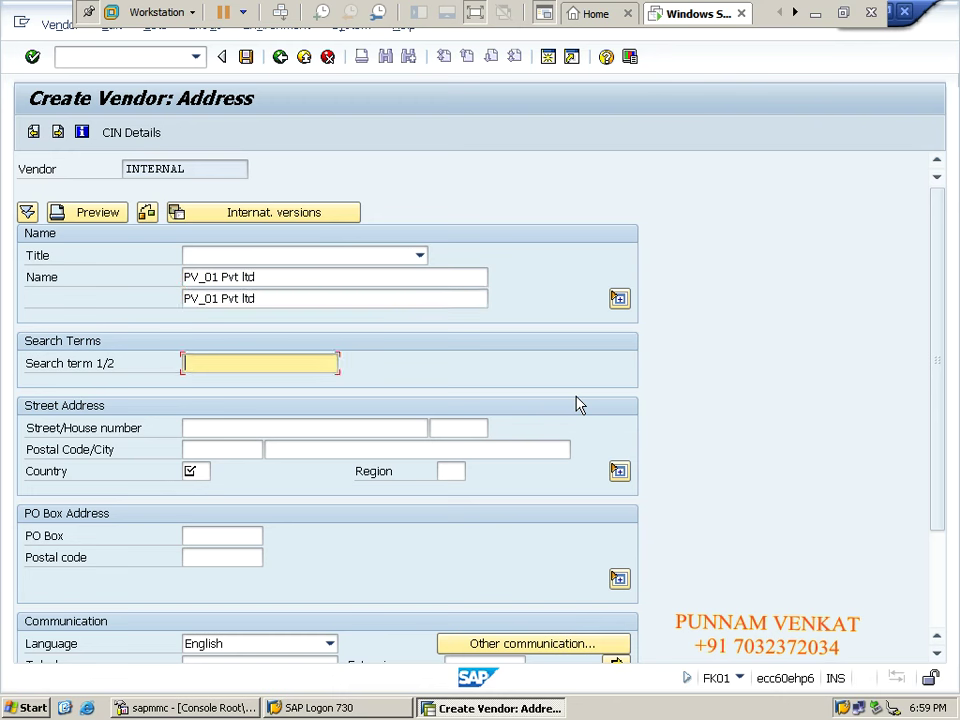
{"action": "type", "text": "PV"}
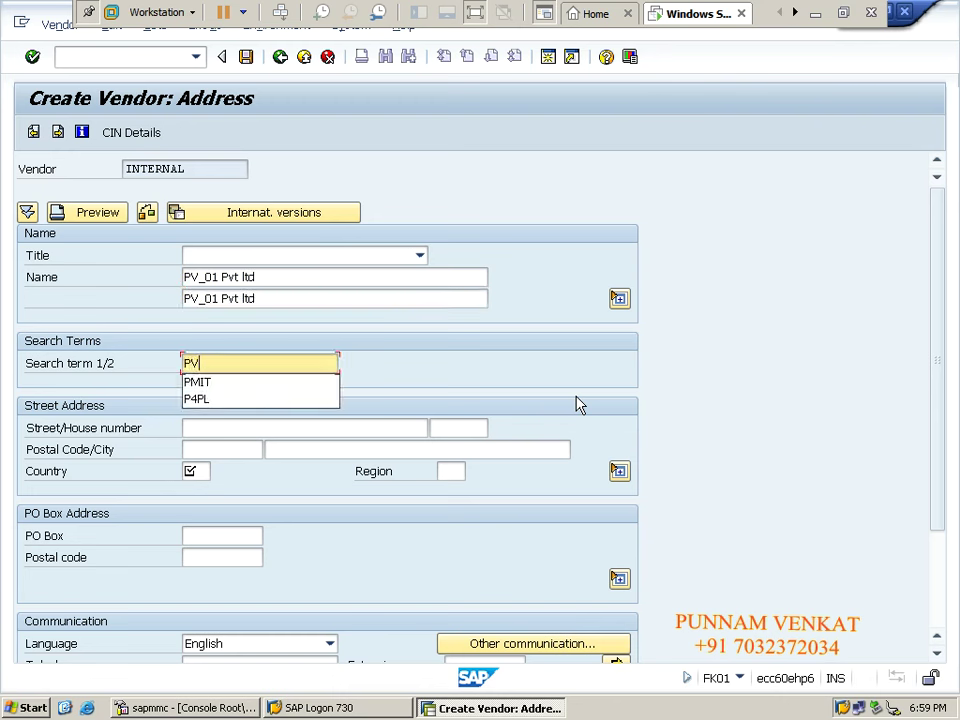
{"action": "type", "text": "LD"}
{"action": "key", "text": "Tab"}
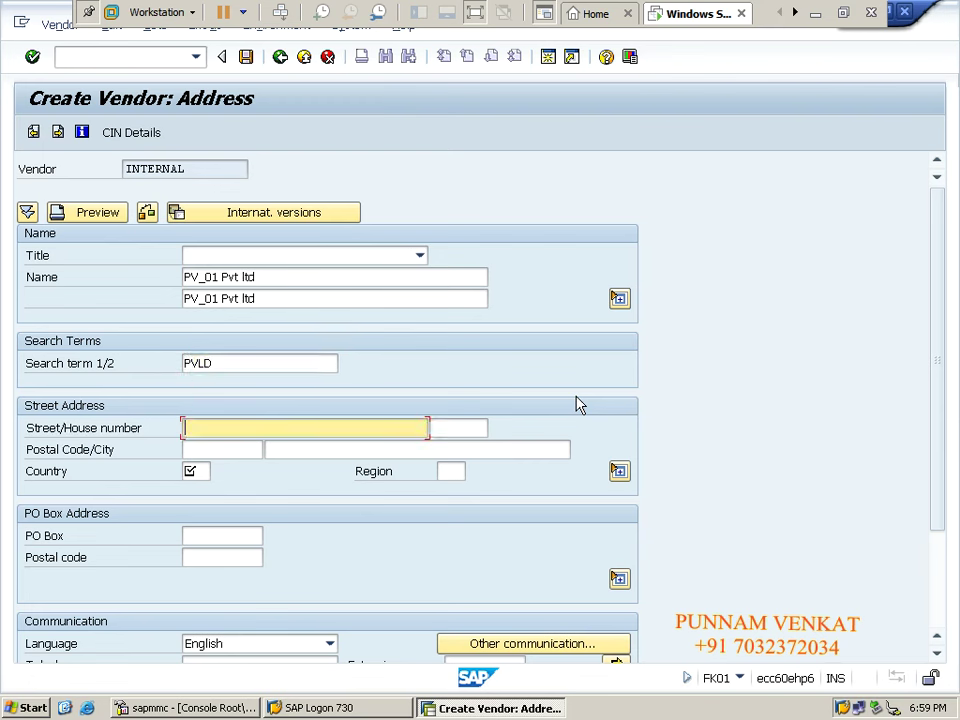
{"action": "type", "text": "S R Nagar"}
{"action": "key", "text": "Tab"}
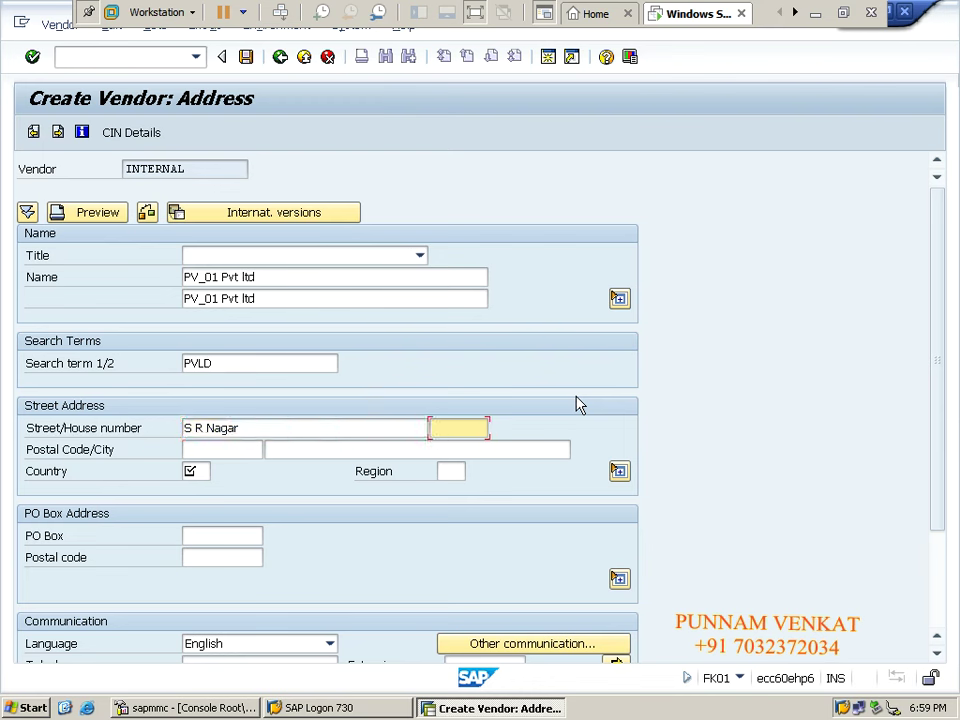
{"action": "type", "text": "7845"}
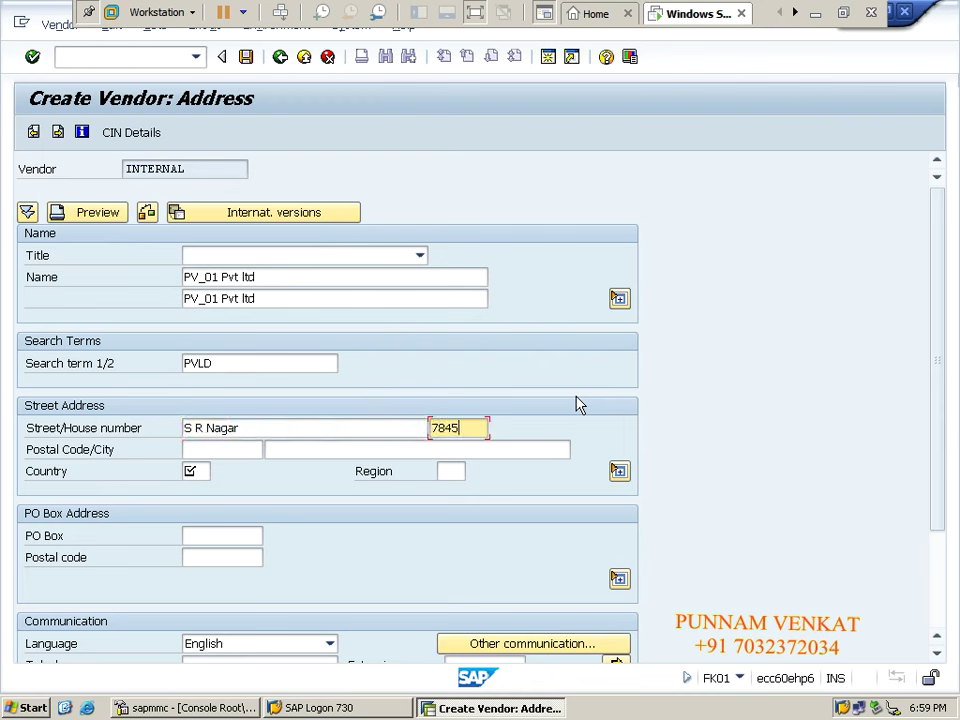
Step: Set postal code 500073, city Hyderabad, country IN and region 01
{"action": "key", "text": "Tab"}
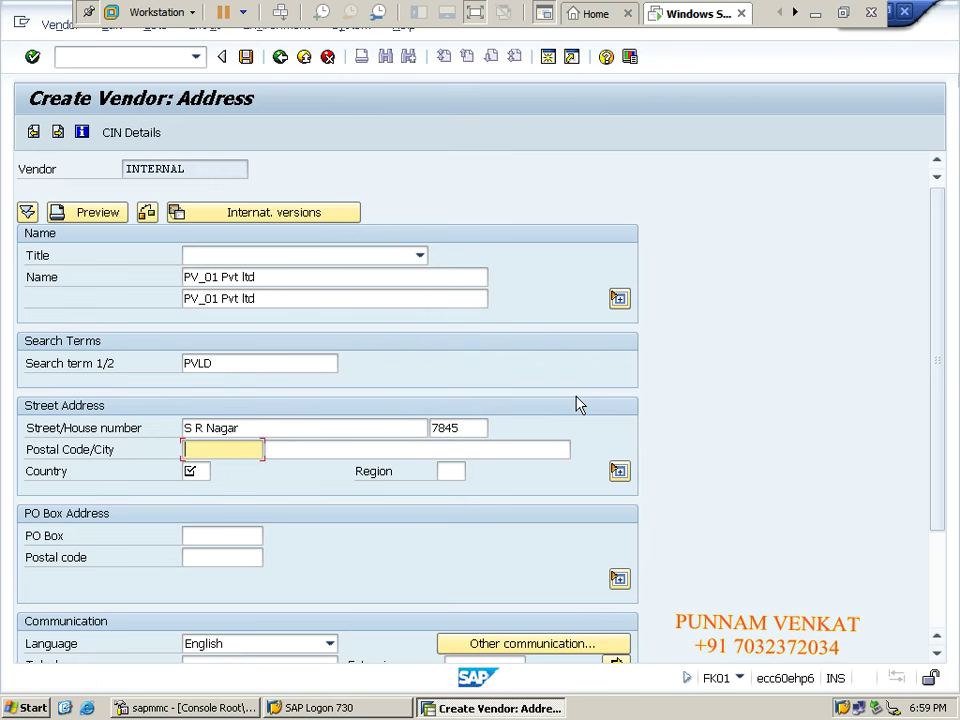
{"action": "type", "text": "5000"}
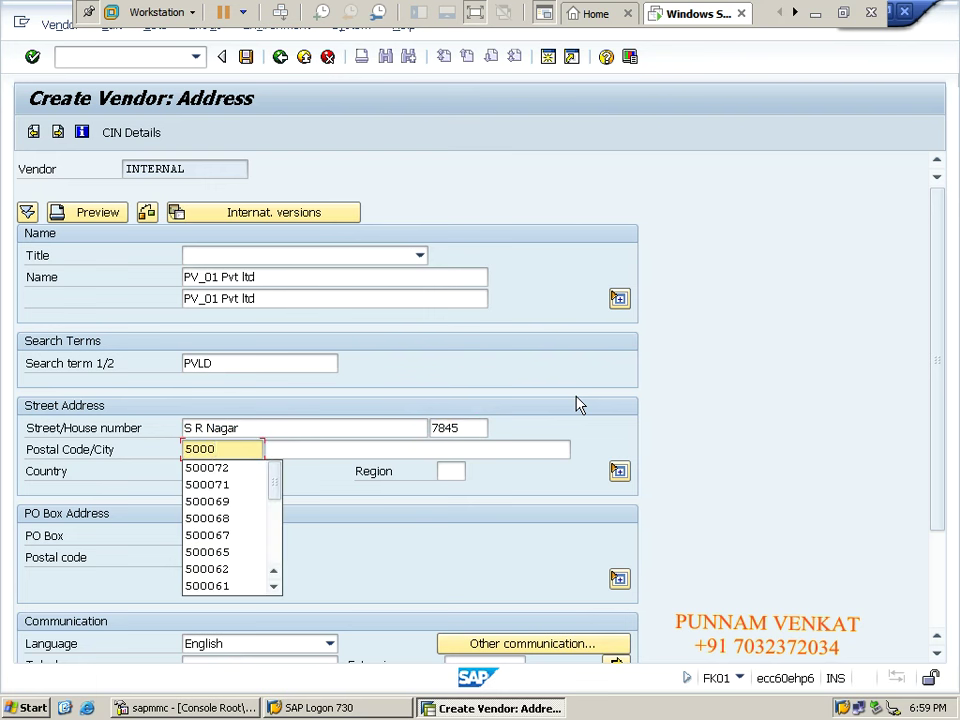
{"action": "type", "text": "73"}
{"action": "key", "text": "Tab"}
{"action": "type", "text": "hy"}
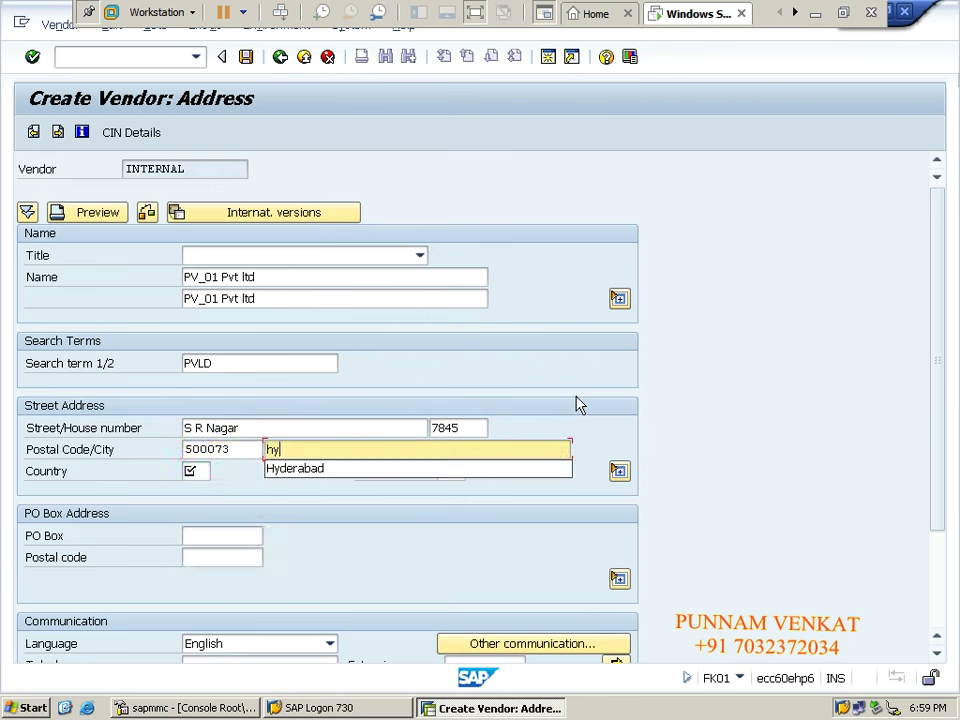
{"action": "key", "text": "Down"}
{"action": "key", "text": "Tab"}
{"action": "key", "text": "Down"}
{"action": "key", "text": "Tab"}
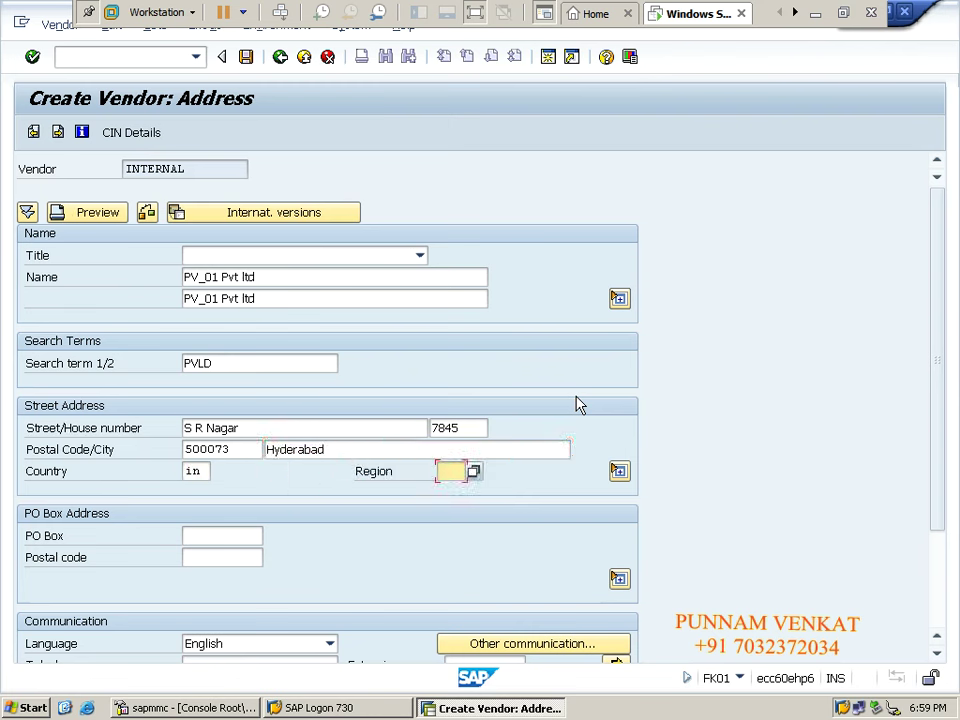
{"action": "key", "text": "Down"}
{"action": "key", "text": "Tab"}
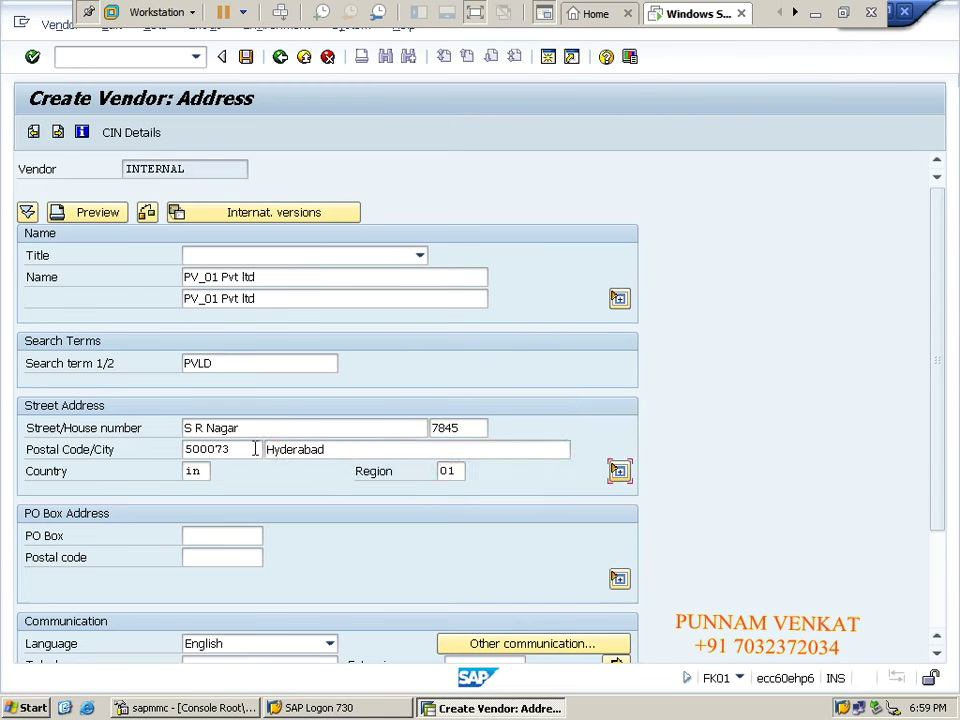
Step: Use 500073 for the PO box and PO box postal code, then continue to Payment transactions
{"action": "left_click_drag", "start_coordinate": [255, 448], "coordinate": [155, 442]}
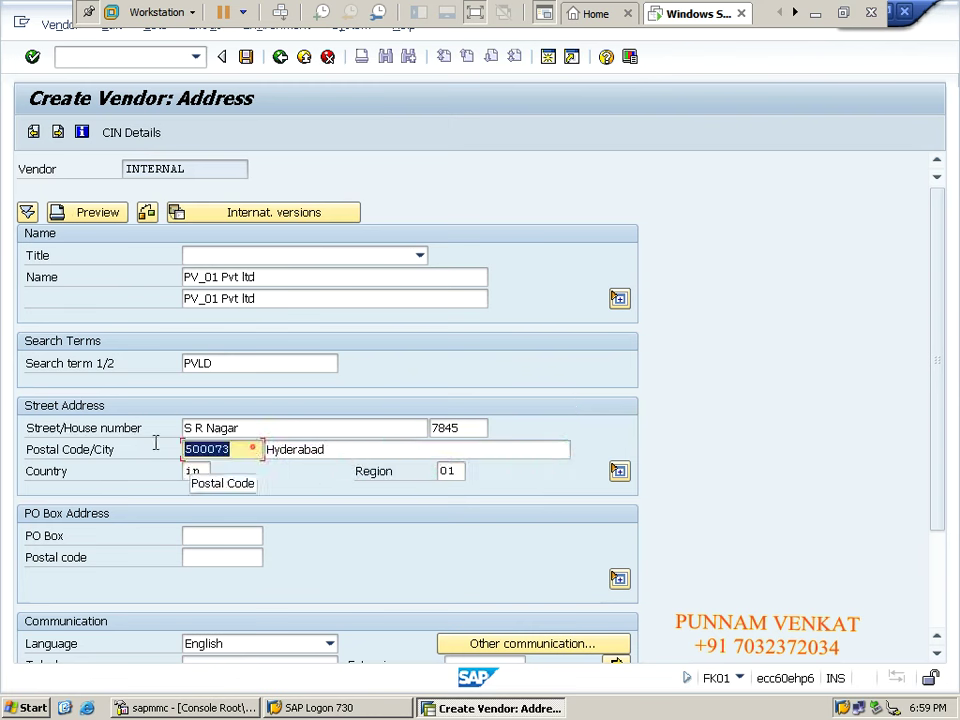
{"action": "left_click", "coordinate": [234, 540]}
{"action": "key", "text": "ctrl+v"}
{"action": "key", "text": "Tab"}
{"action": "key", "text": "ctrl+v"}
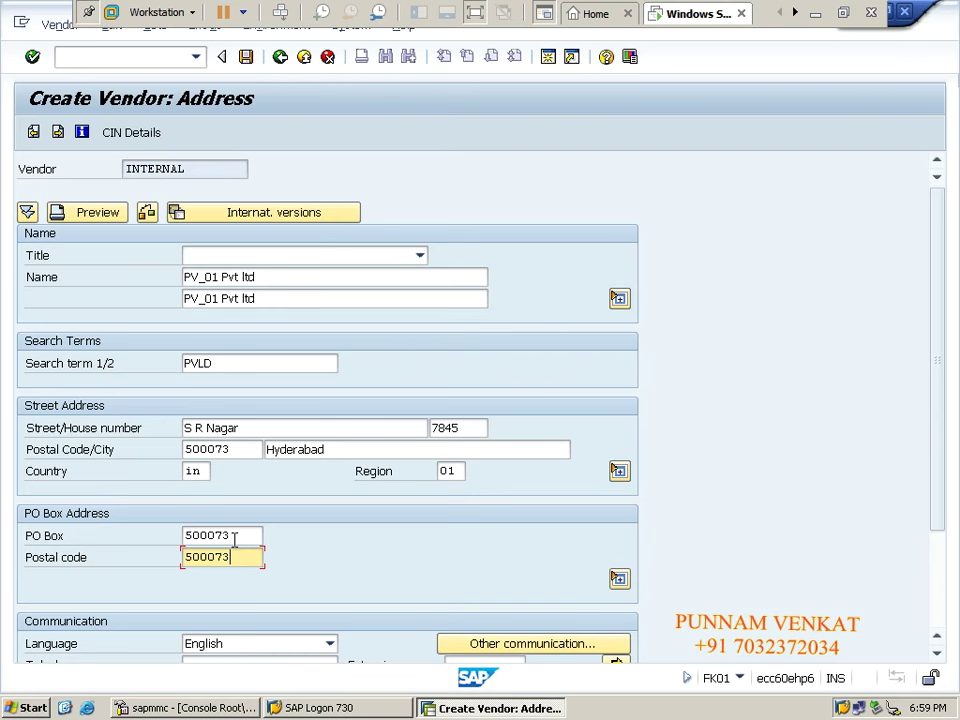
{"action": "key", "text": "Return"}
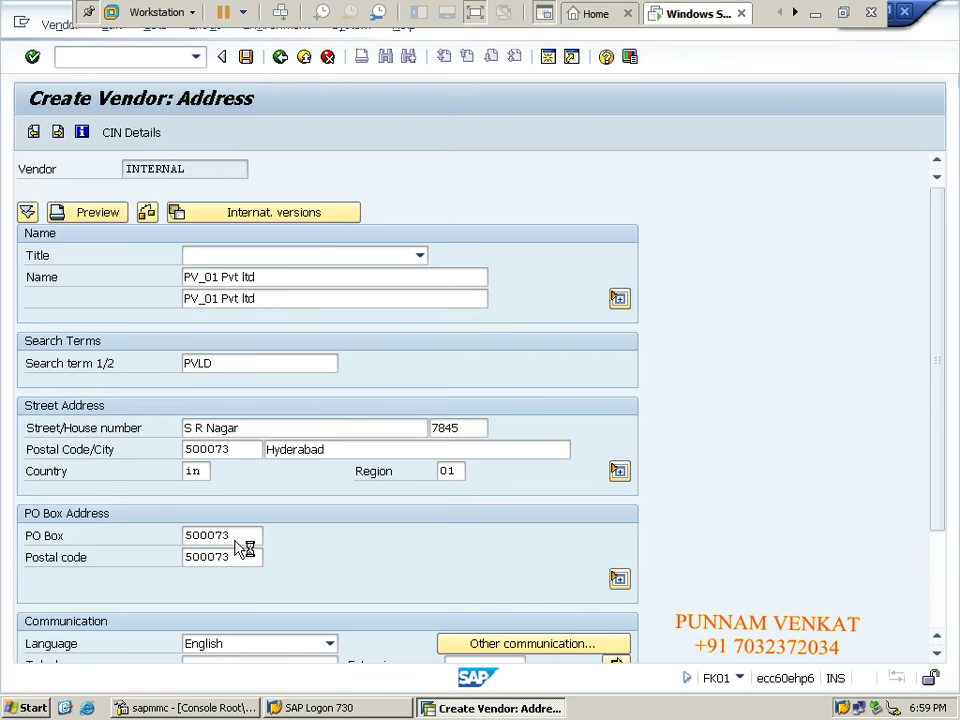
{"action": "key", "text": "Return"}
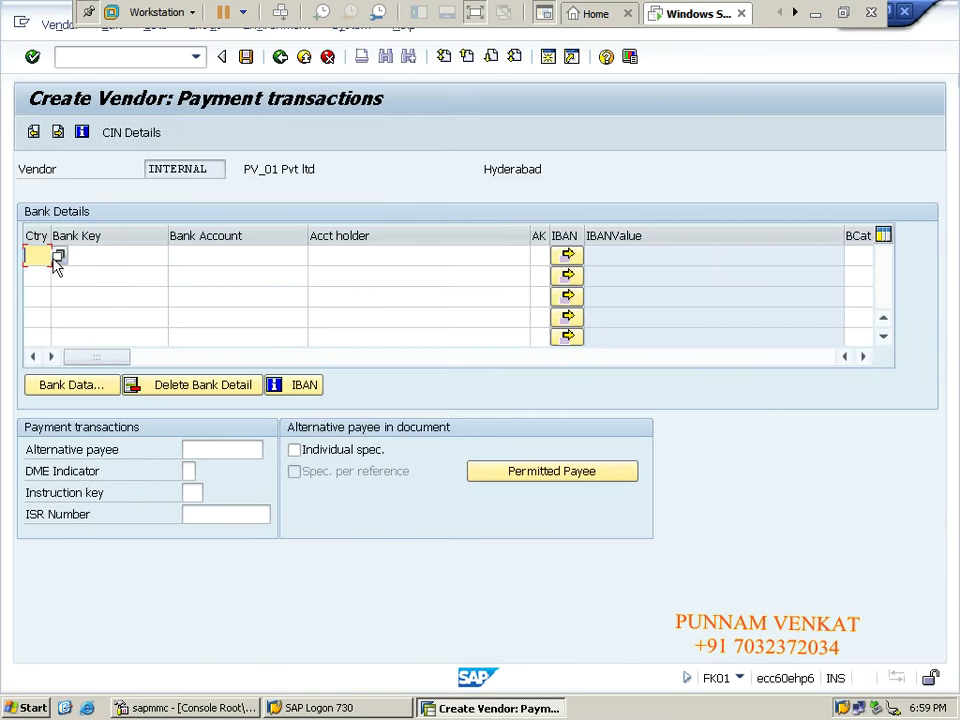
Step: Add a bank details row with country IN and bank key ICICI001
{"action": "left_click_drag", "start_coordinate": [50, 237], "coordinate": [75, 240]}
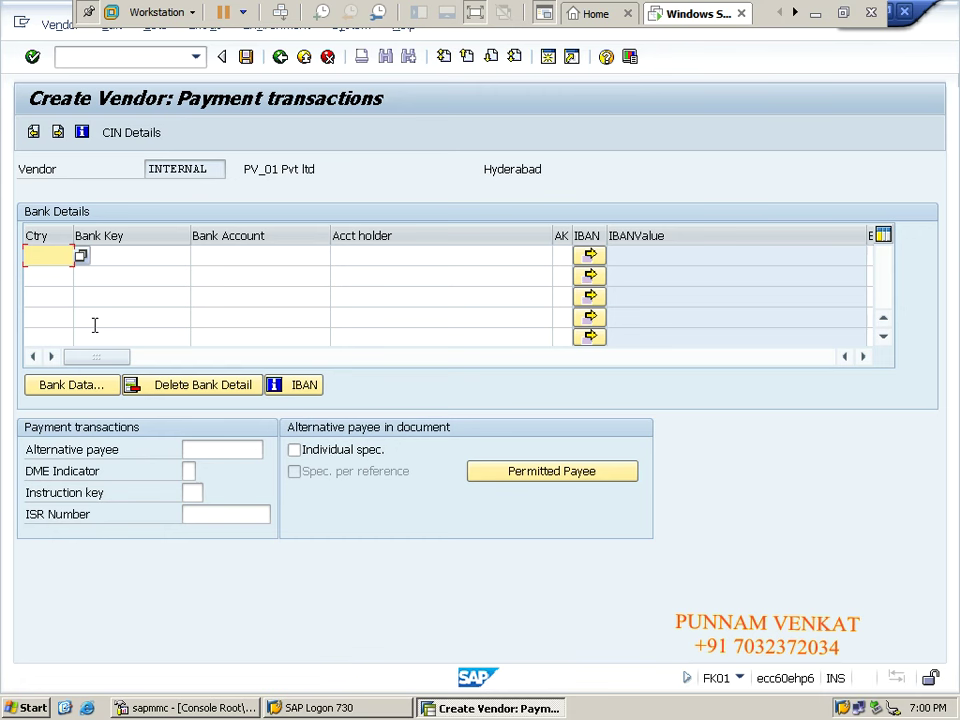
{"action": "type", "text": "I"}
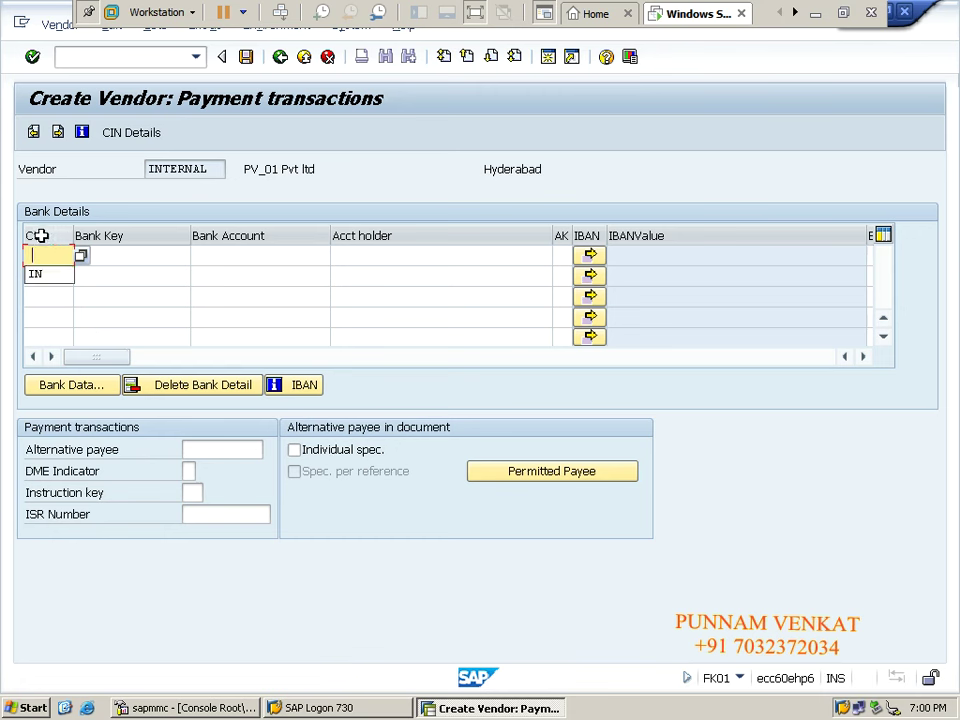
{"action": "left_click", "coordinate": [43, 273]}
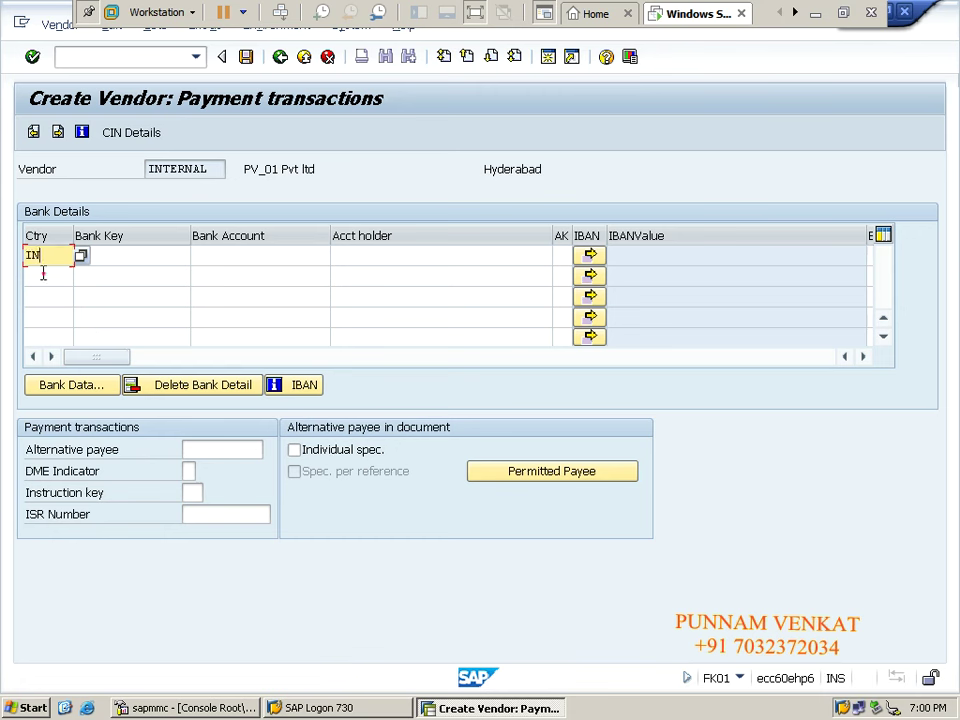
{"action": "left_click", "coordinate": [104, 259]}
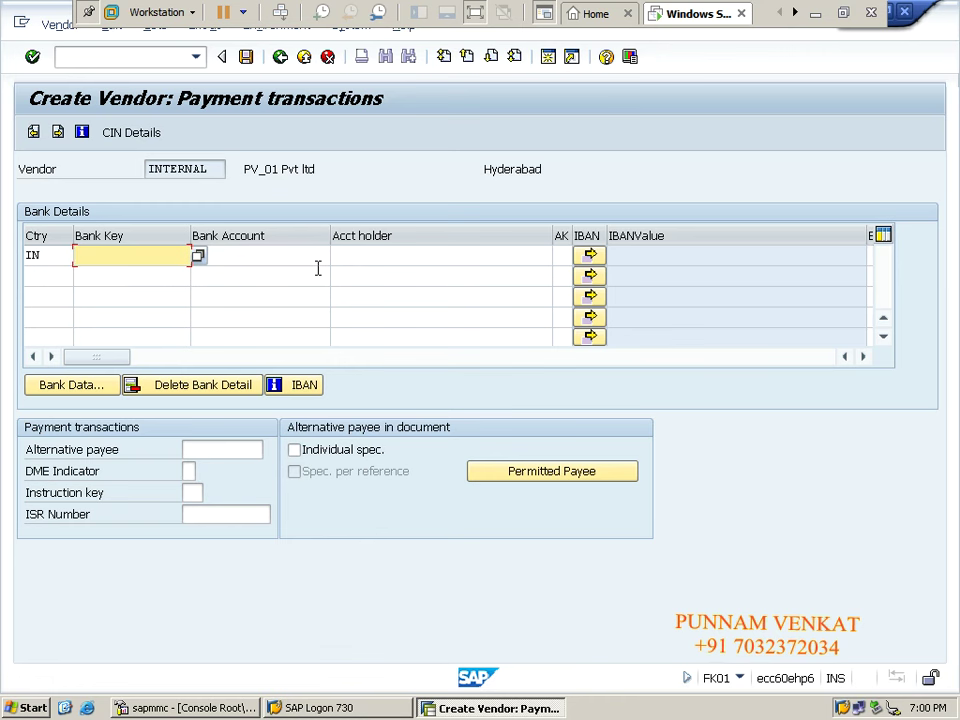
{"action": "type", "text": "icic"}
{"action": "key", "text": "BackSpace"}
{"action": "key", "text": "BackSpace"}
{"action": "key", "text": "BackSpace"}
{"action": "key", "text": "BackSpace"}
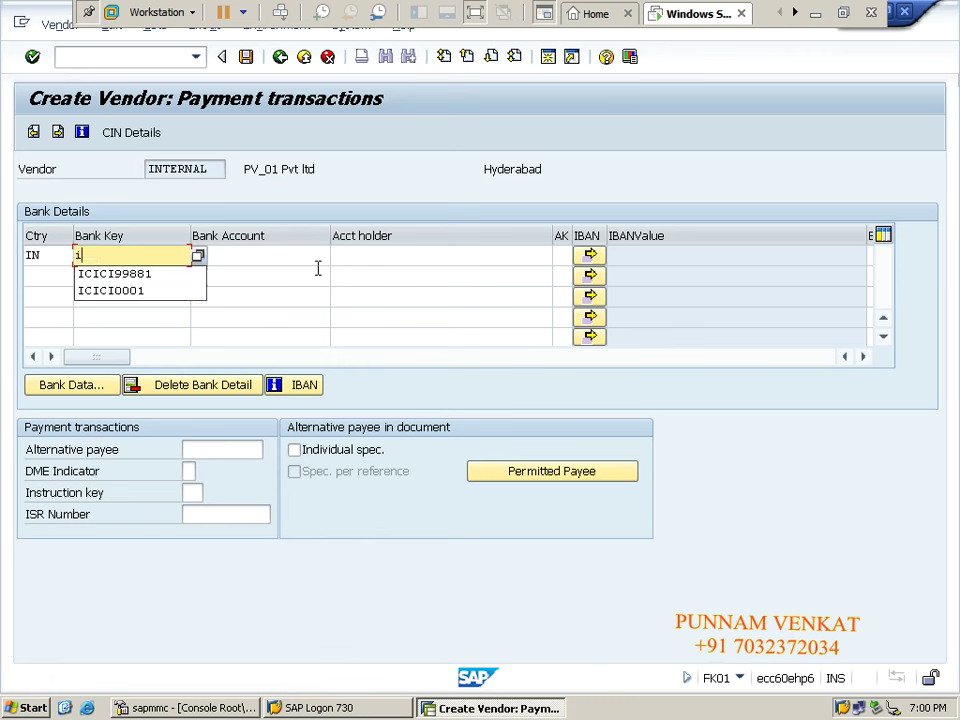
{"action": "type", "text": "ICICI001"}
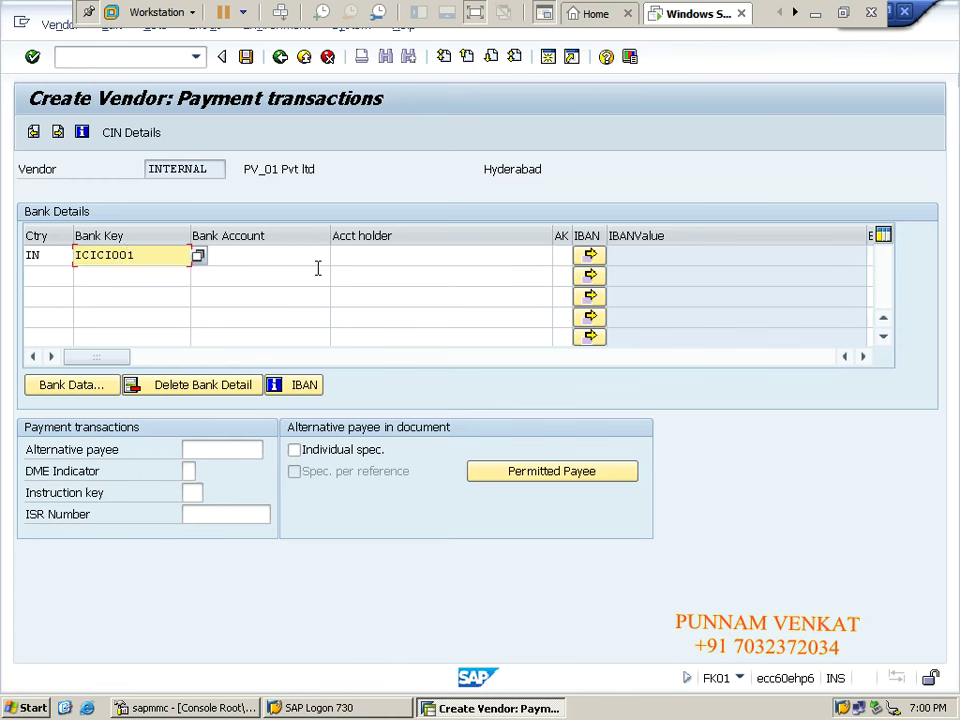
{"action": "key", "text": "Tab"}
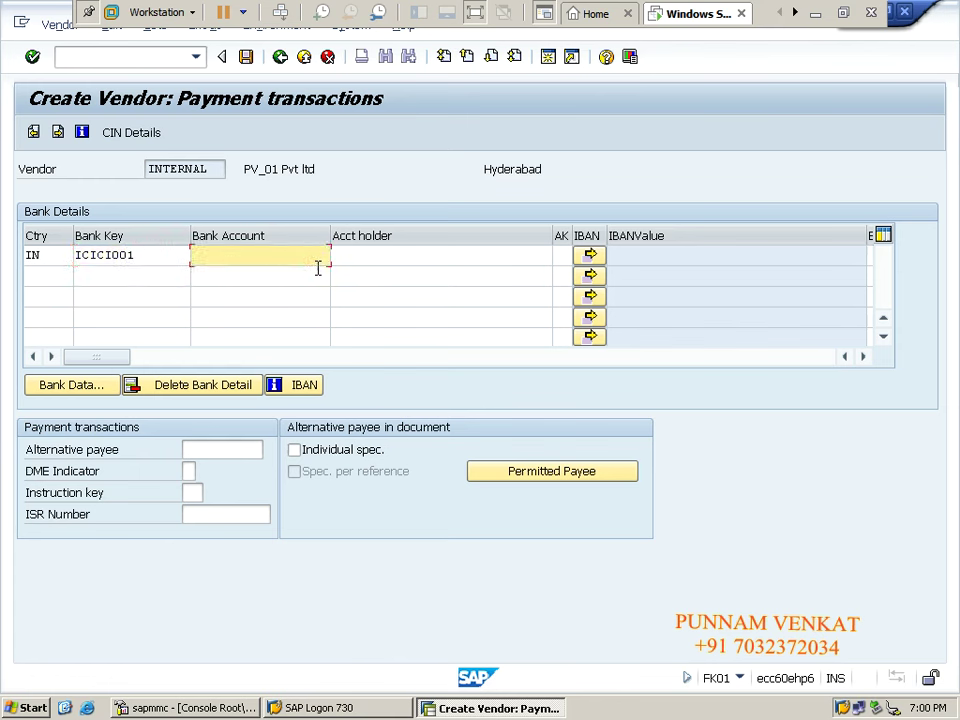
Step: Enter the bank account number and 'PV_01 Pvt ltd' as account holder
{"action": "key", "text": "Tab"}
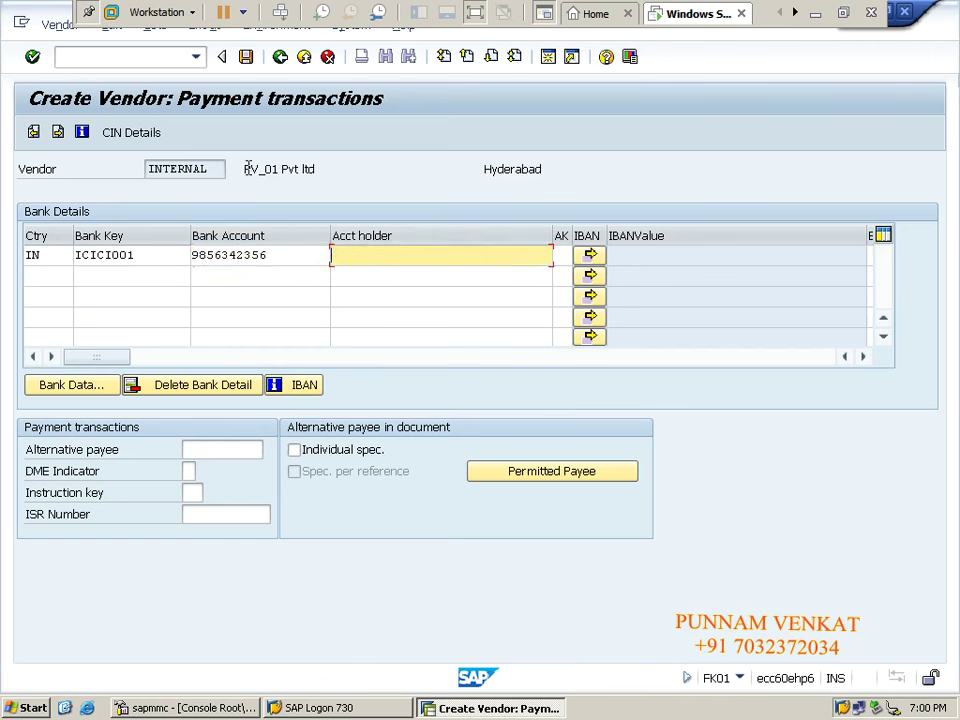
{"action": "left_click_drag", "start_coordinate": [247, 168], "coordinate": [320, 168]}
{"action": "key", "text": "ctrl+c"}
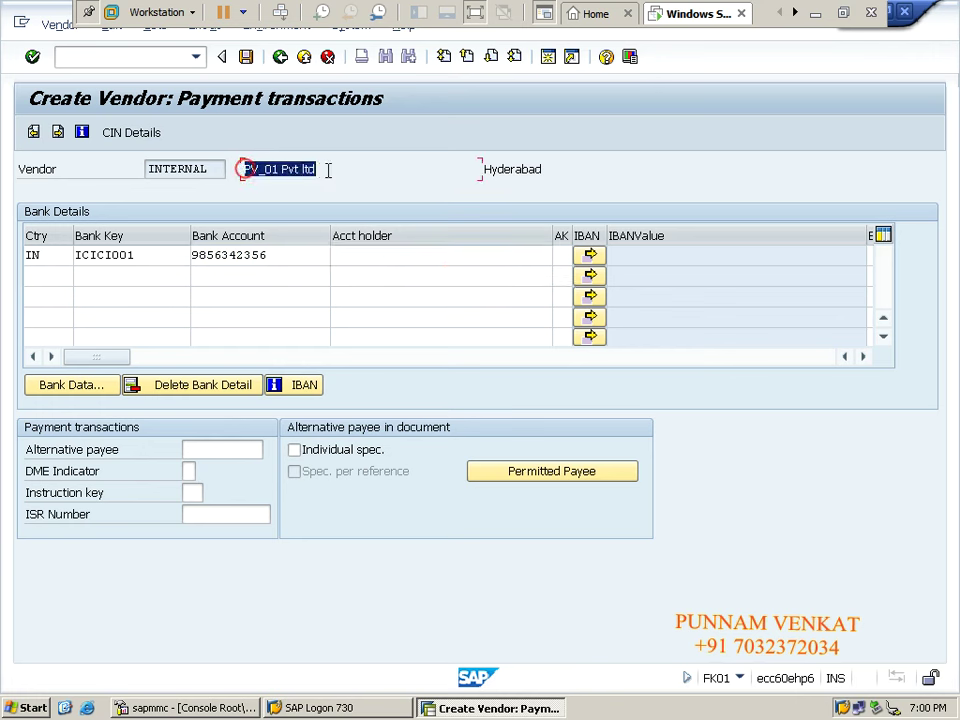
{"action": "left_click", "coordinate": [386, 253]}
{"action": "key", "text": "ctrl+v"}
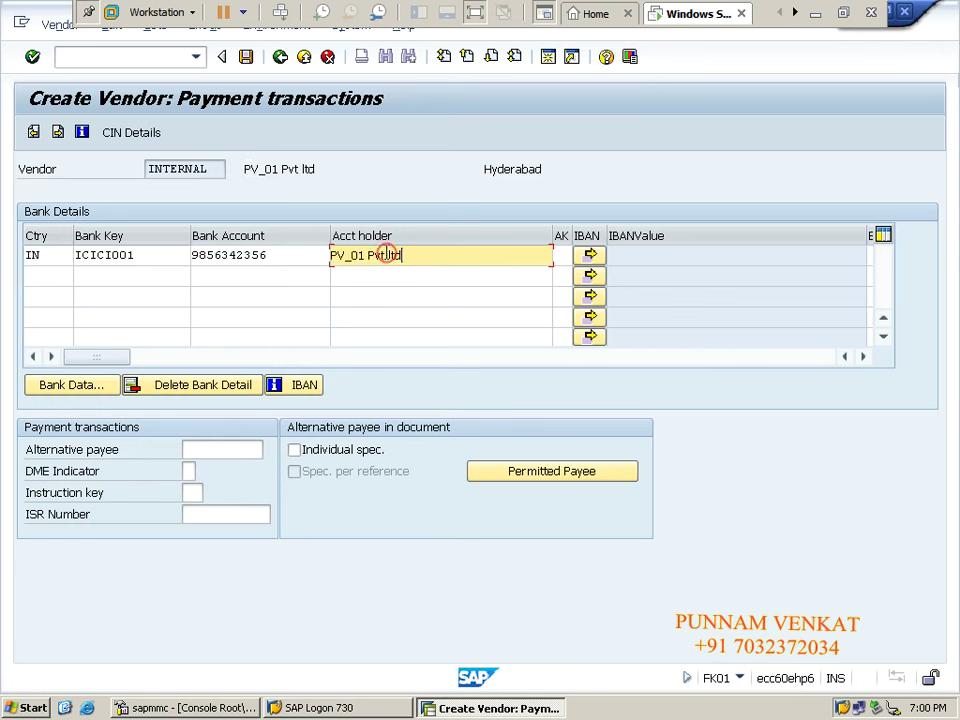
Step: In the Bank Data popup, enter bank name 'ICICI Bank', region 01 and street 'PV STREET'
{"action": "left_click", "coordinate": [73, 396]}
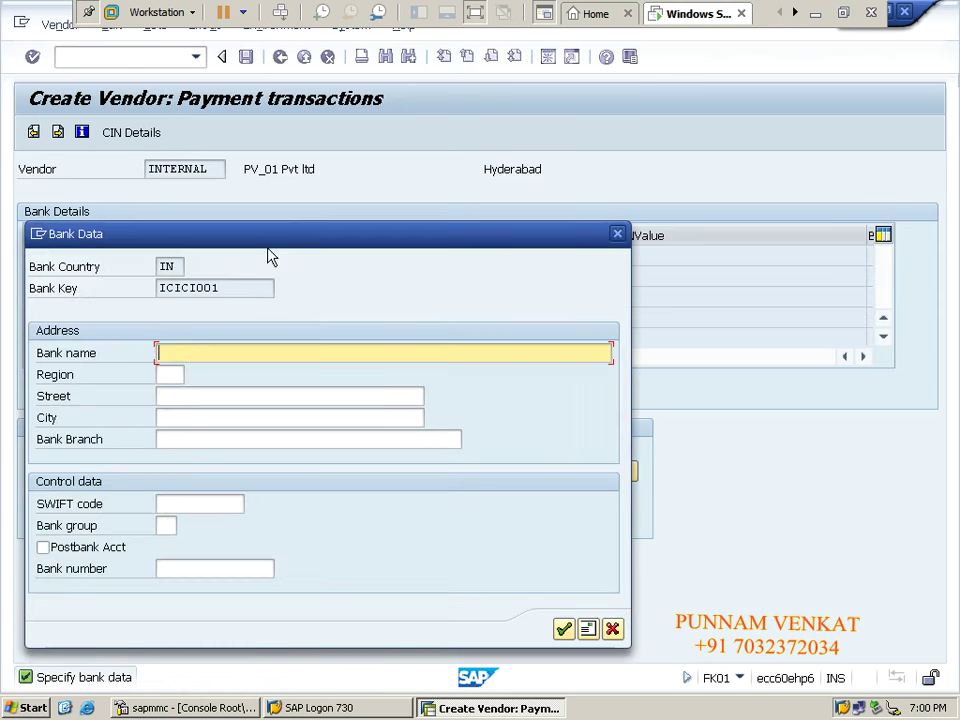
{"action": "left_click_drag", "start_coordinate": [272, 236], "coordinate": [515, 290]}
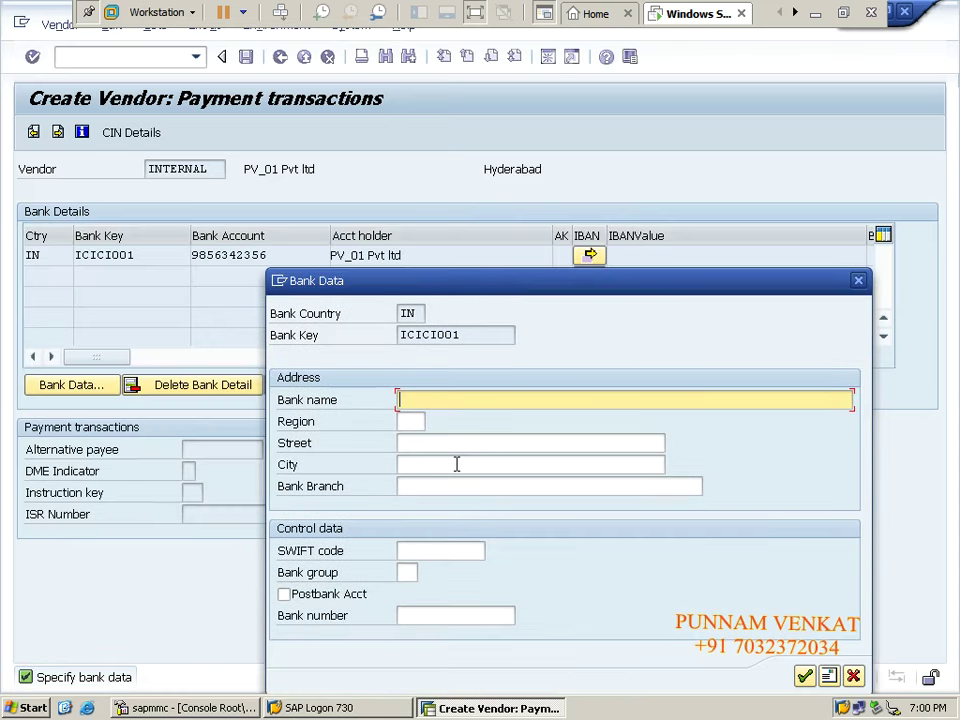
{"action": "type", "text": "ICICI Bank"}
{"action": "key", "text": "Tab"}
{"action": "type", "text": "01"}
{"action": "key", "text": "Tab"}
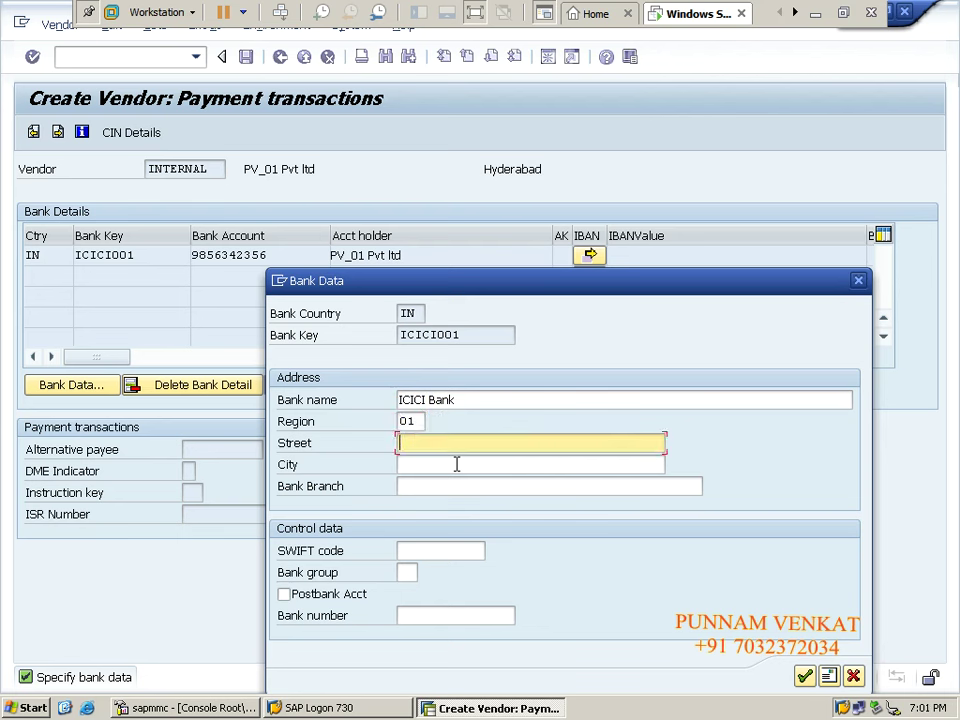
{"action": "type", "text": "pv"}
{"action": "key", "text": "BackSpace"}
{"action": "key", "text": "BackSpace"}
{"action": "type", "text": "PV STREET"}
{"action": "key", "text": "Tab"}
Step: Set city Hyderabad, branch 'PV Branch' and SWIFT code ICIC0098, then confirm the bank data
{"action": "type", "text": "HY"}
{"action": "key", "text": "Down"}
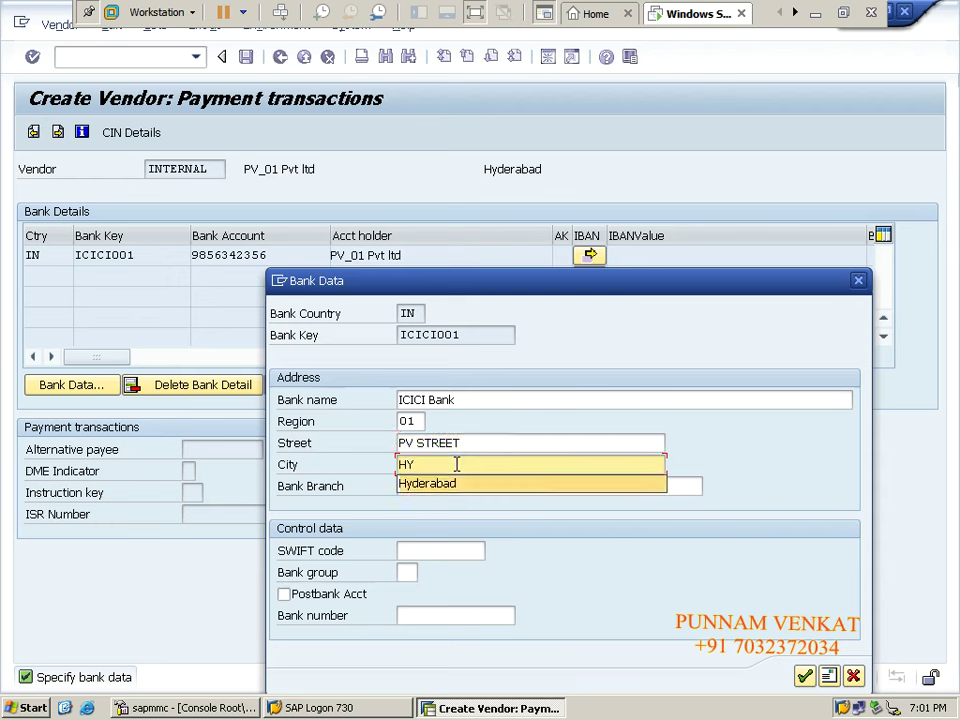
{"action": "key", "text": "Return"}
{"action": "key", "text": "Tab"}
{"action": "type", "text": "PV Branch"}
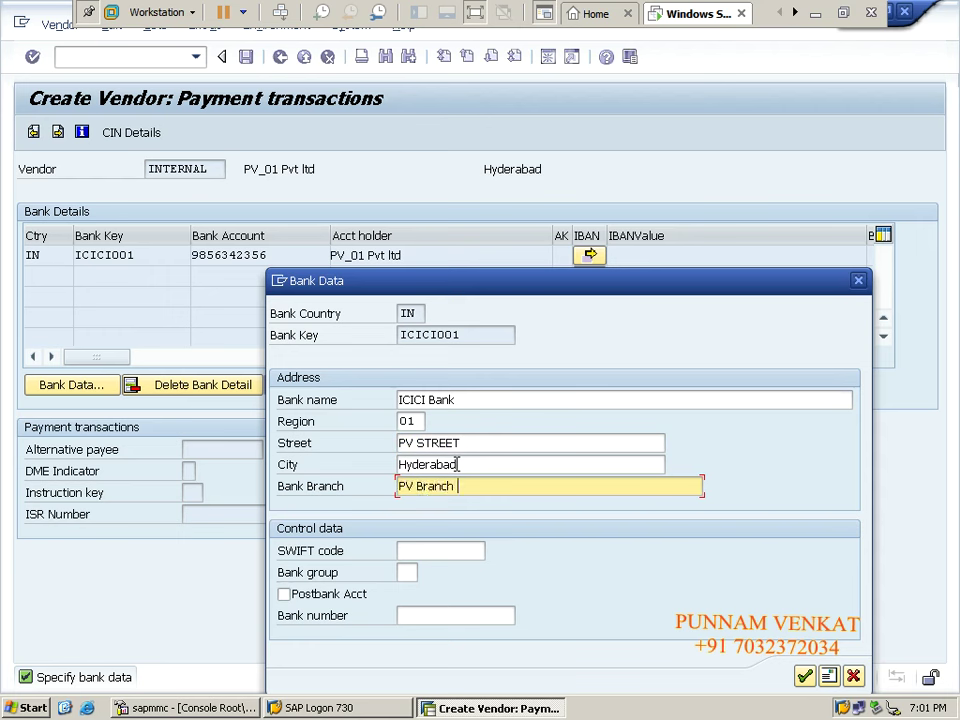
{"action": "left_click", "coordinate": [427, 550]}
{"action": "type", "text": "ICI"}
{"action": "key", "text": "BackSpace"}
{"action": "key", "text": "BackSpace"}
{"action": "key", "text": "BackSpace"}
{"action": "type", "text": "ICIC0098"}
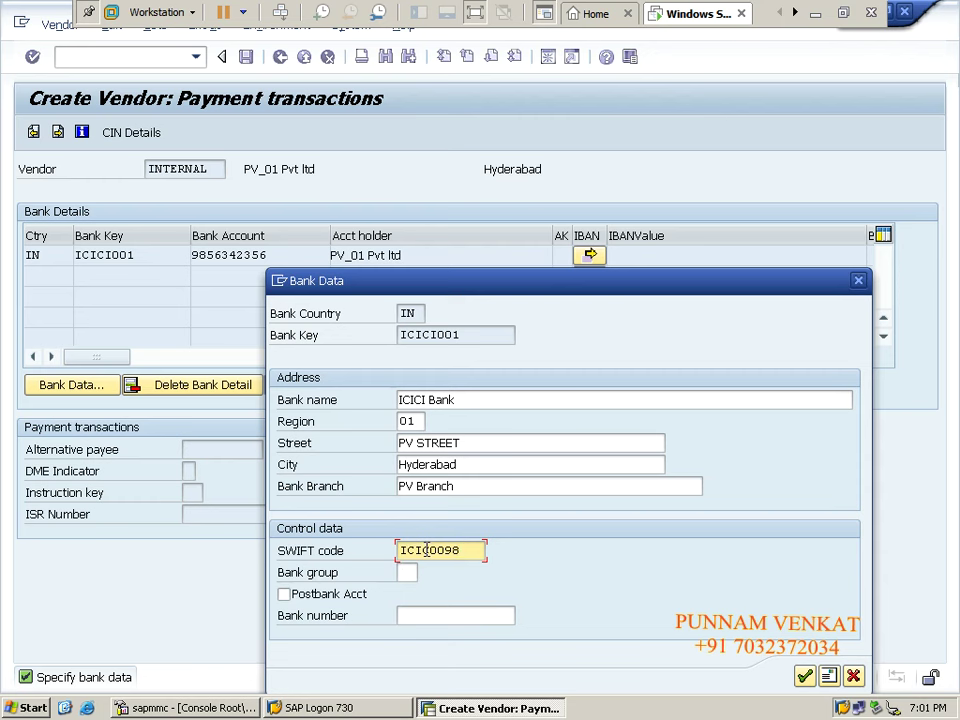
{"action": "left_click_drag", "start_coordinate": [468, 550], "coordinate": [379, 546]}
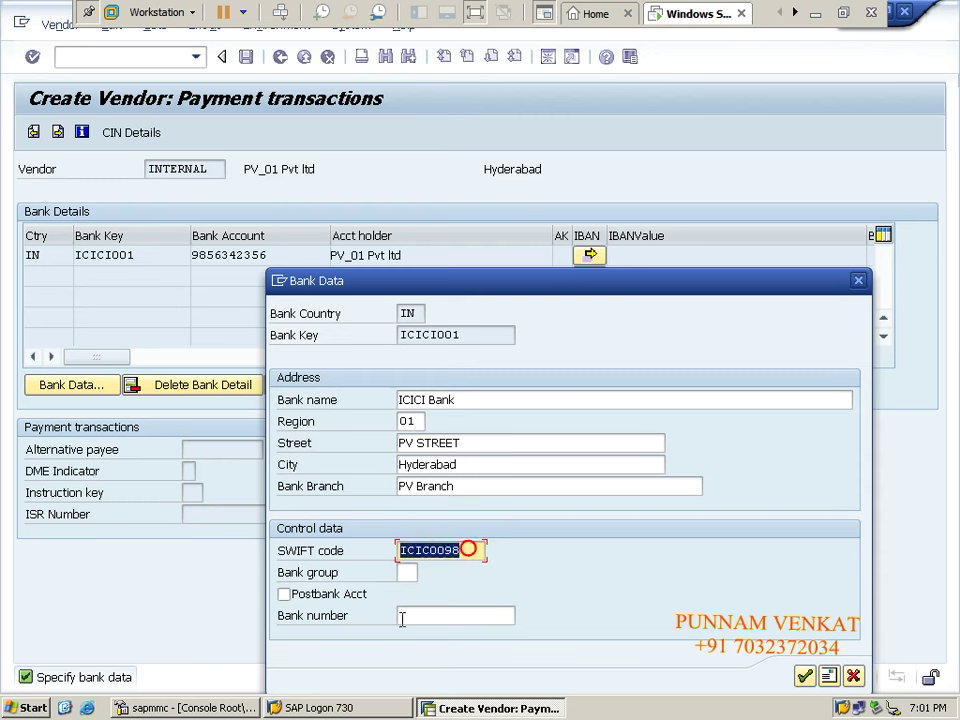
{"action": "left_click", "coordinate": [414, 617]}
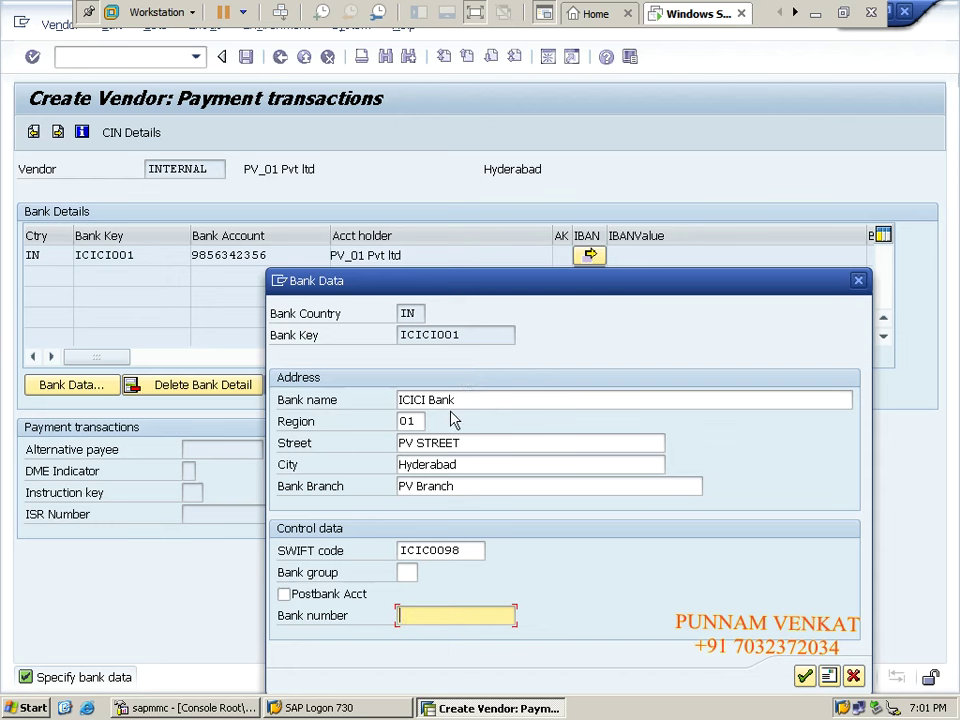
{"action": "left_click", "coordinate": [805, 677]}
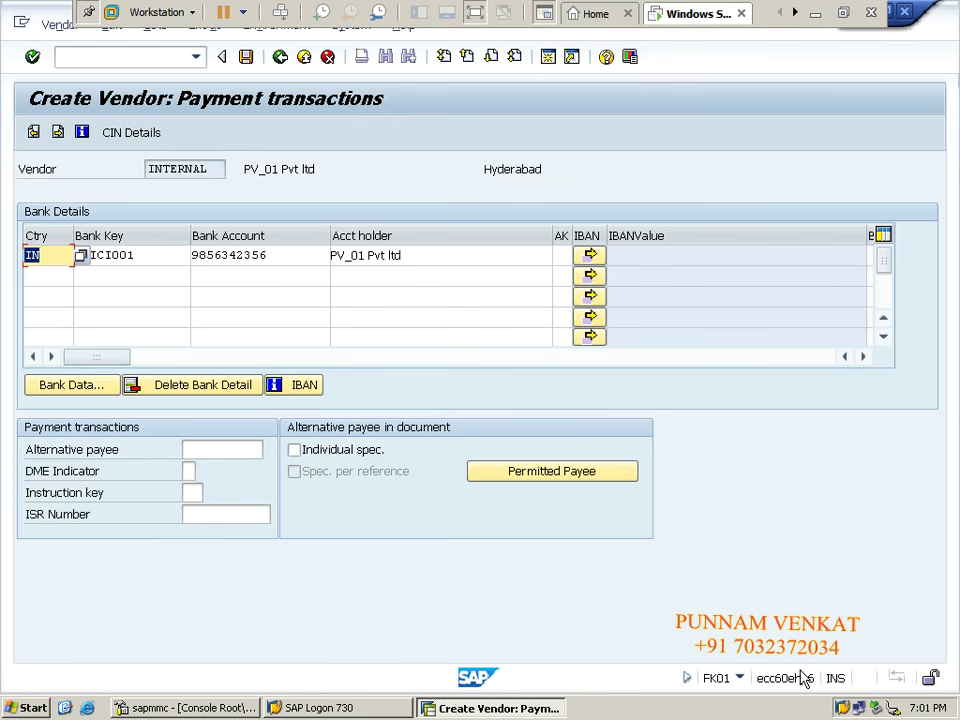
Step: Set reconciliation account 140000 (Dom-Vendors), sort key 012 and cash management group A1
{"action": "key", "text": "Return"}
{"action": "key", "text": "Return"}
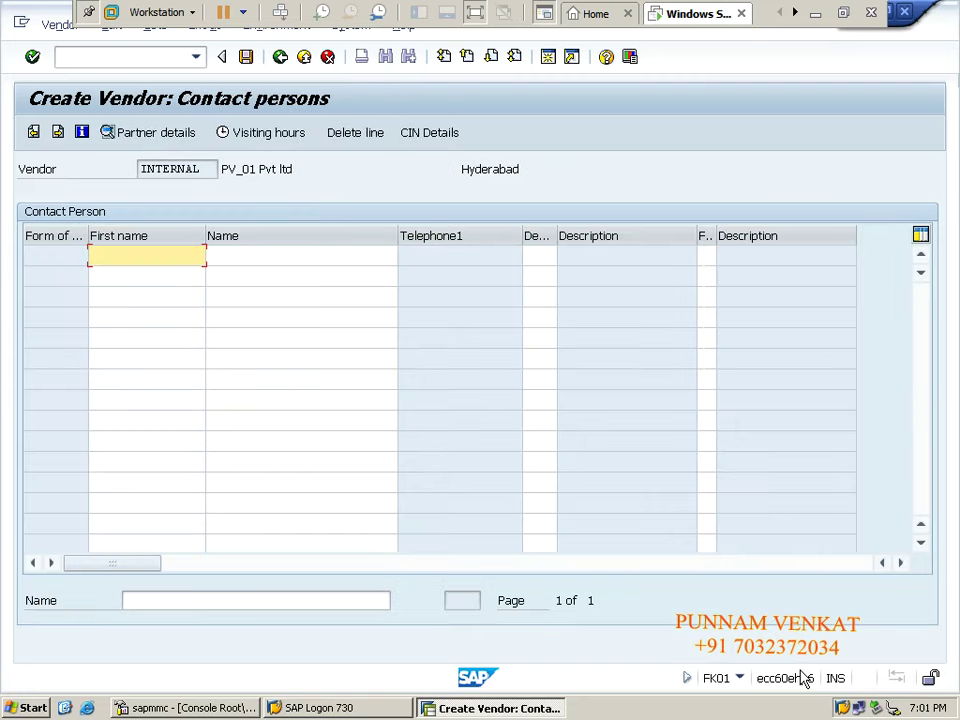
{"action": "key", "text": "Return"}
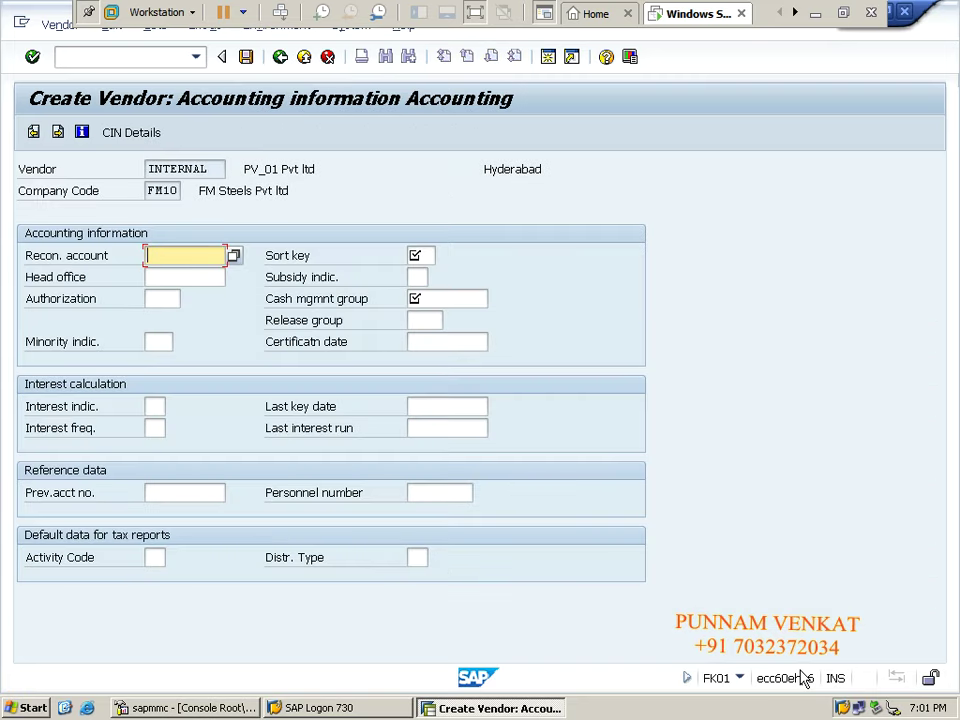
{"action": "left_click", "coordinate": [234, 257]}
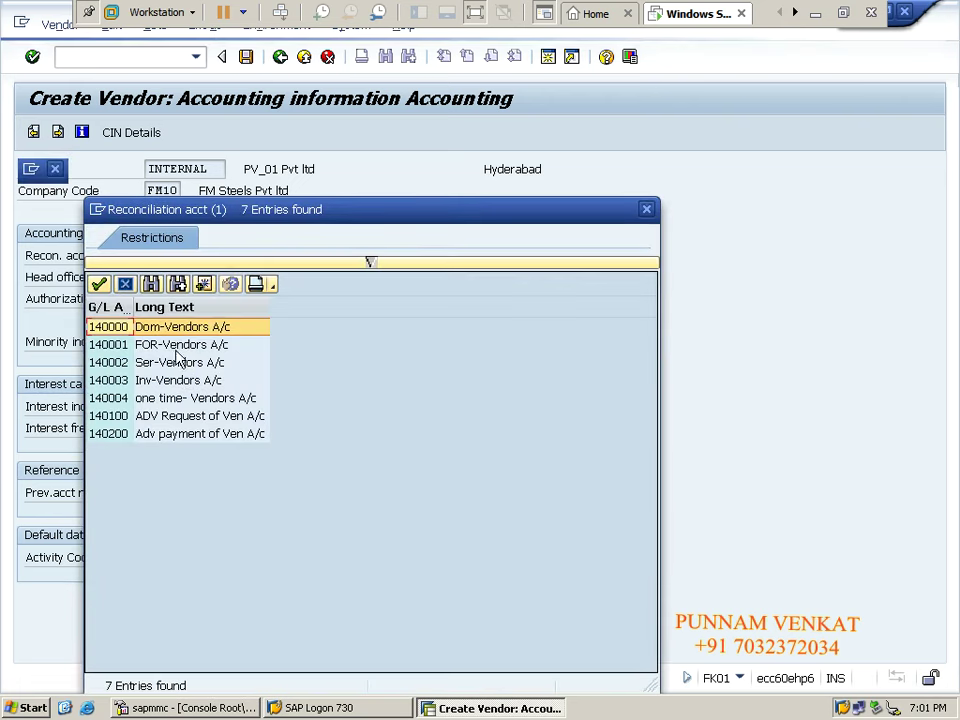
{"action": "double_click", "coordinate": [192, 327]}
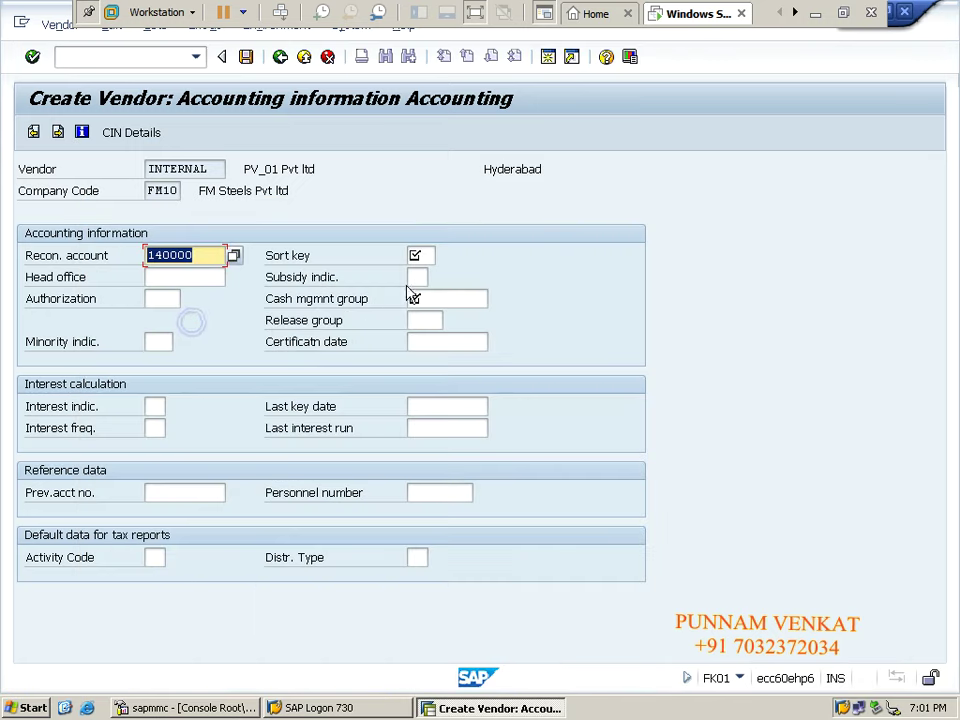
{"action": "left_click", "coordinate": [421, 255]}
{"action": "left_click", "coordinate": [426, 273]}
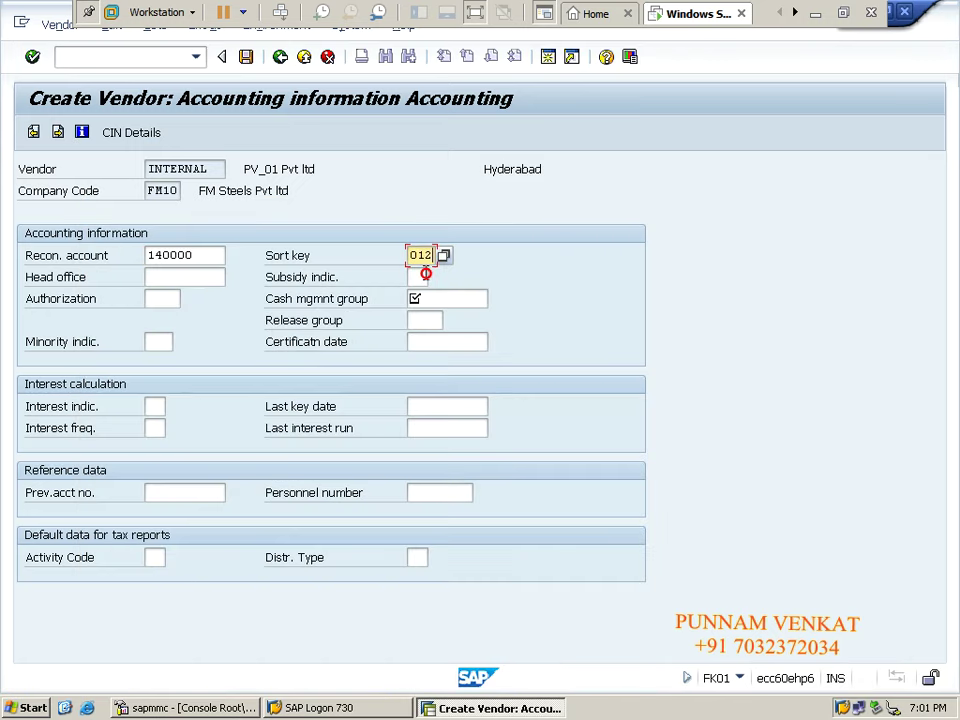
{"action": "left_click", "coordinate": [436, 298]}
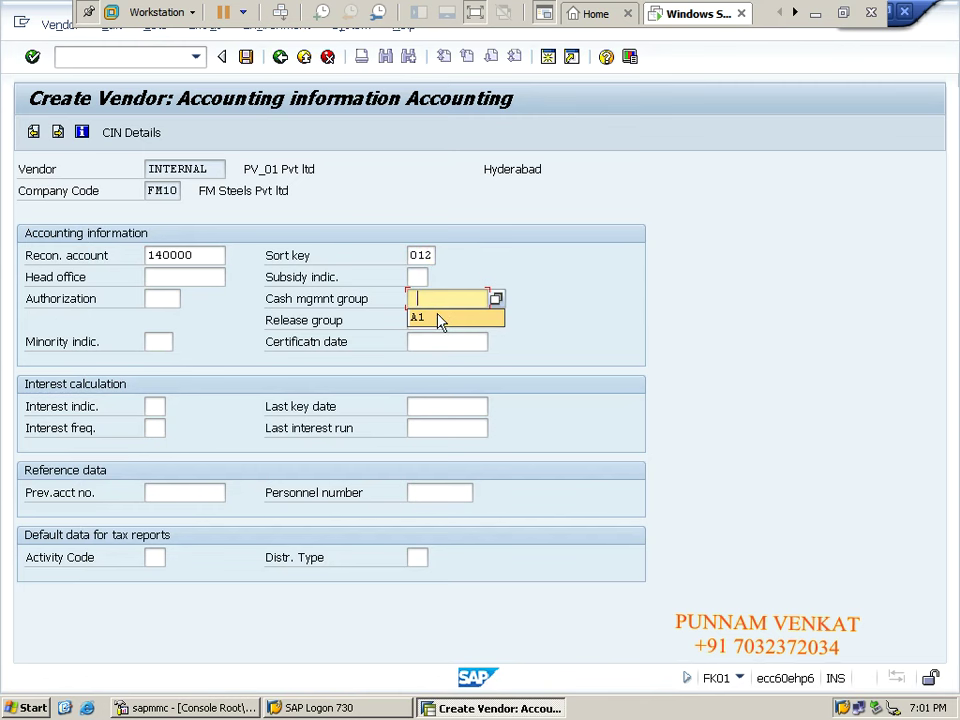
{"action": "left_click", "coordinate": [438, 318]}
{"action": "key", "text": "Return"}
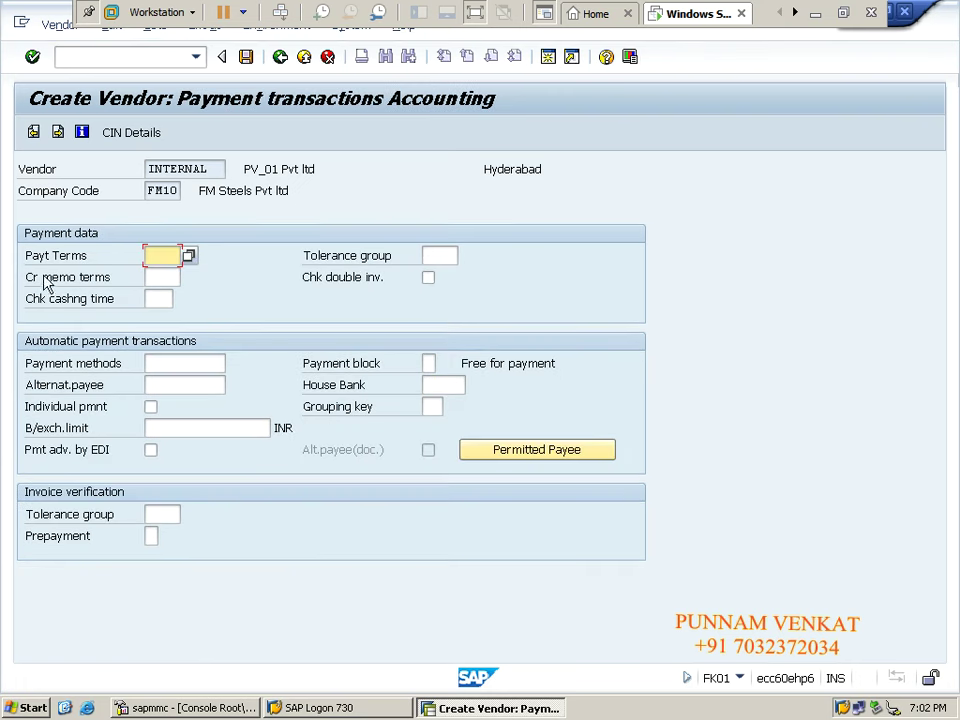
Step: Choose payment terms 0001 and enter payment method CT
{"action": "left_click", "coordinate": [161, 256]}
{"action": "left_click", "coordinate": [156, 274]}
{"action": "left_click", "coordinate": [156, 363]}
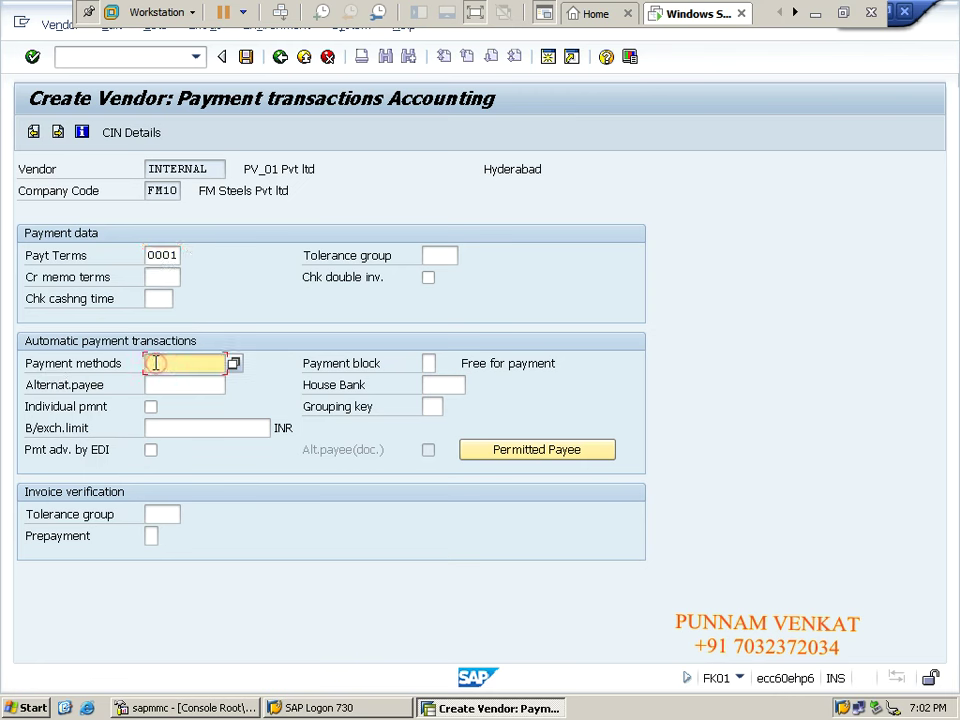
{"action": "type", "text": "C"}
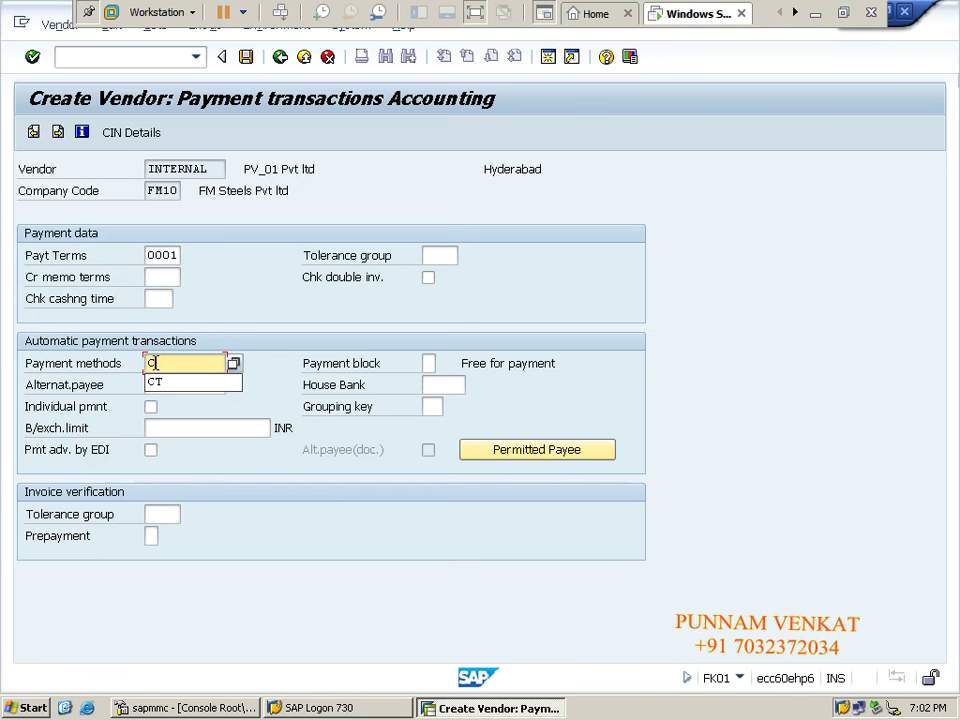
{"action": "type", "text": "T"}
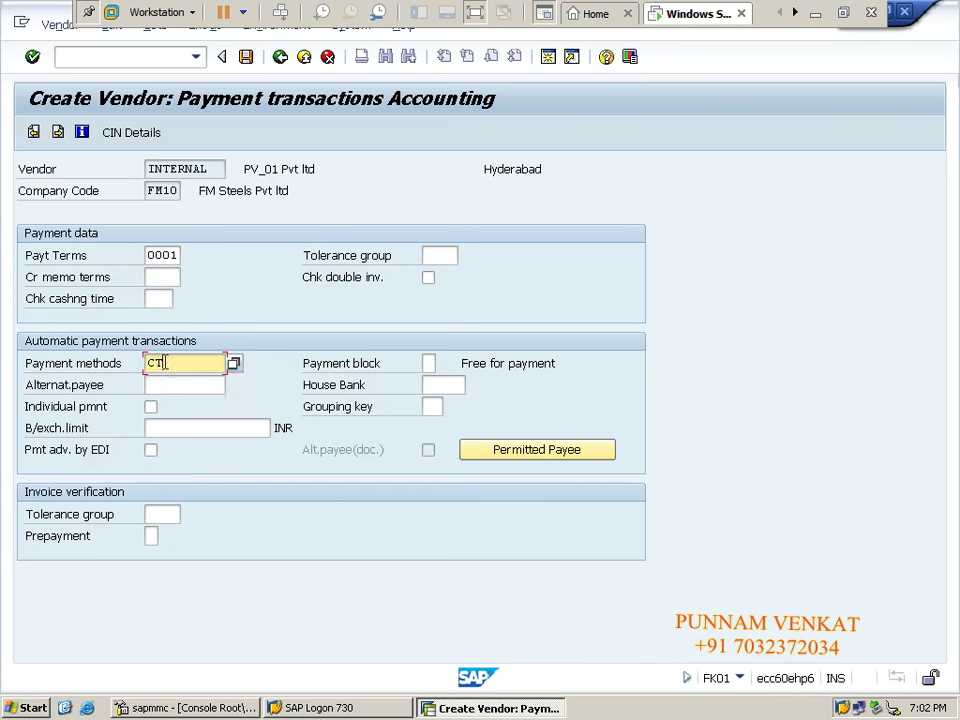
{"action": "left_click_drag", "start_coordinate": [176, 363], "coordinate": [149, 364]}
Step: Save vendor PV_01 and start a new FM10 vendor with account group FDVG
{"action": "left_click", "coordinate": [246, 58]}
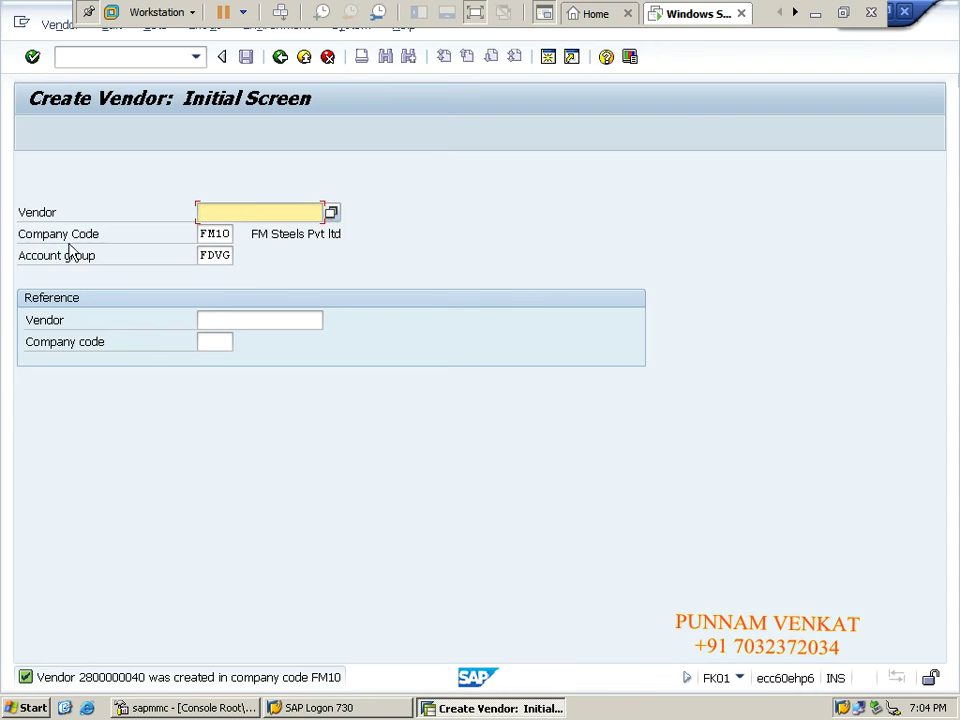
{"action": "left_click", "coordinate": [229, 234]}
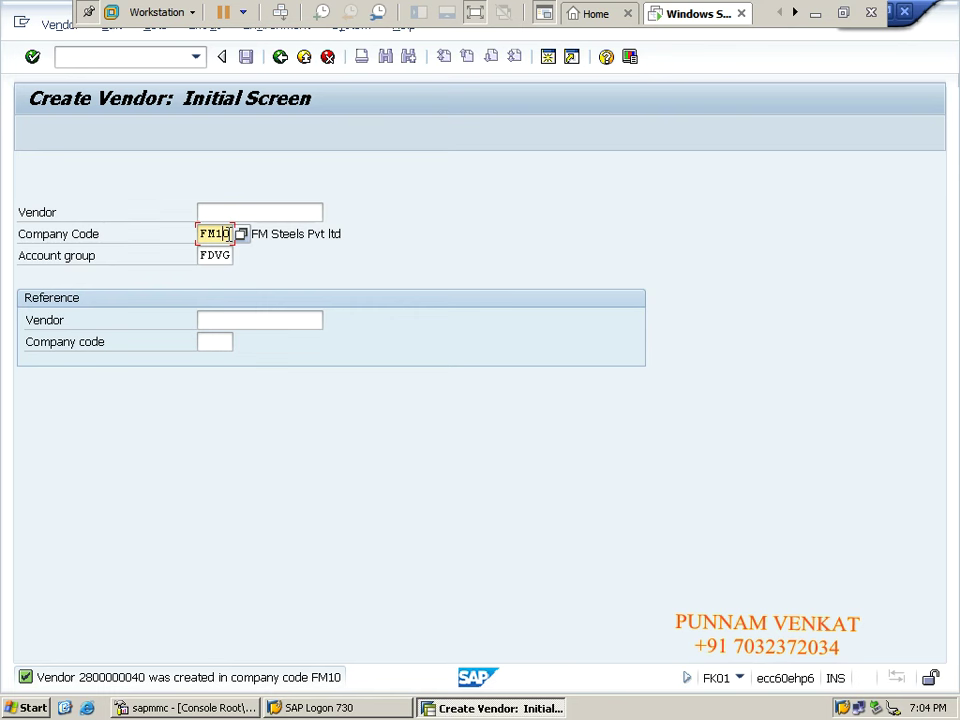
{"action": "key", "text": "Tab"}
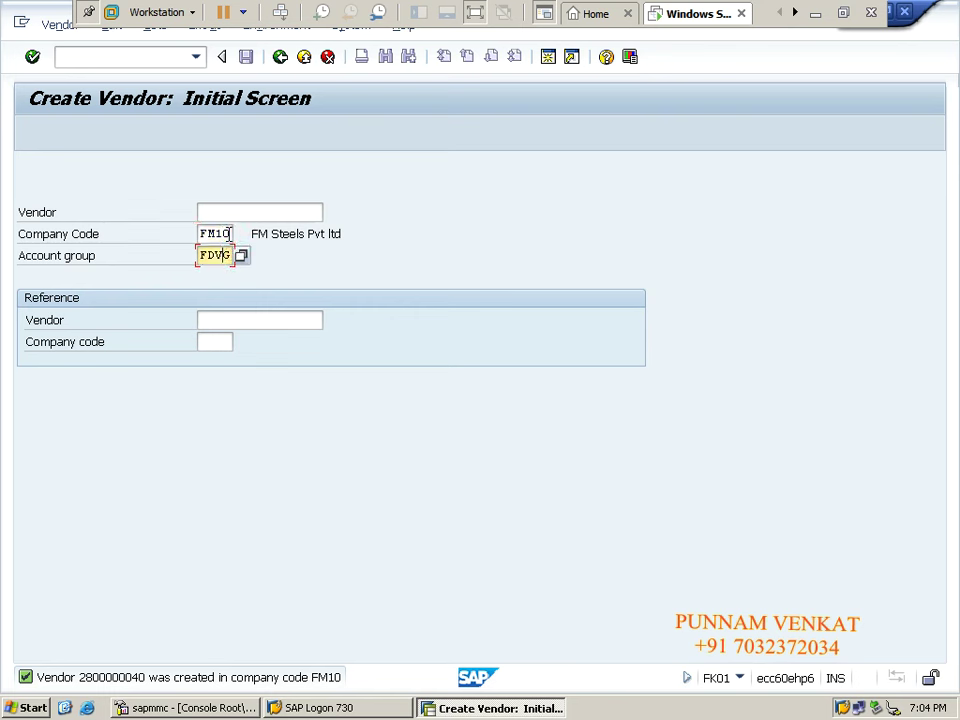
{"action": "key", "text": "Return"}
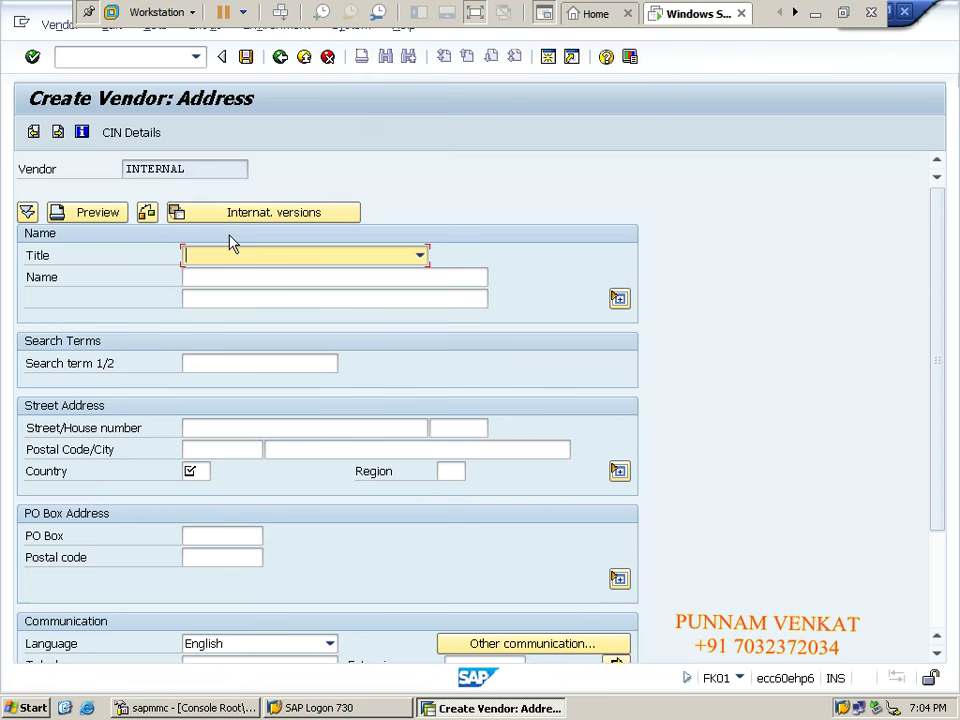
Step: Enter 'PV_02 PVT LTD' as the vendor name on both name lines
{"action": "left_click", "coordinate": [229, 277]}
{"action": "type", "text": "PV"}
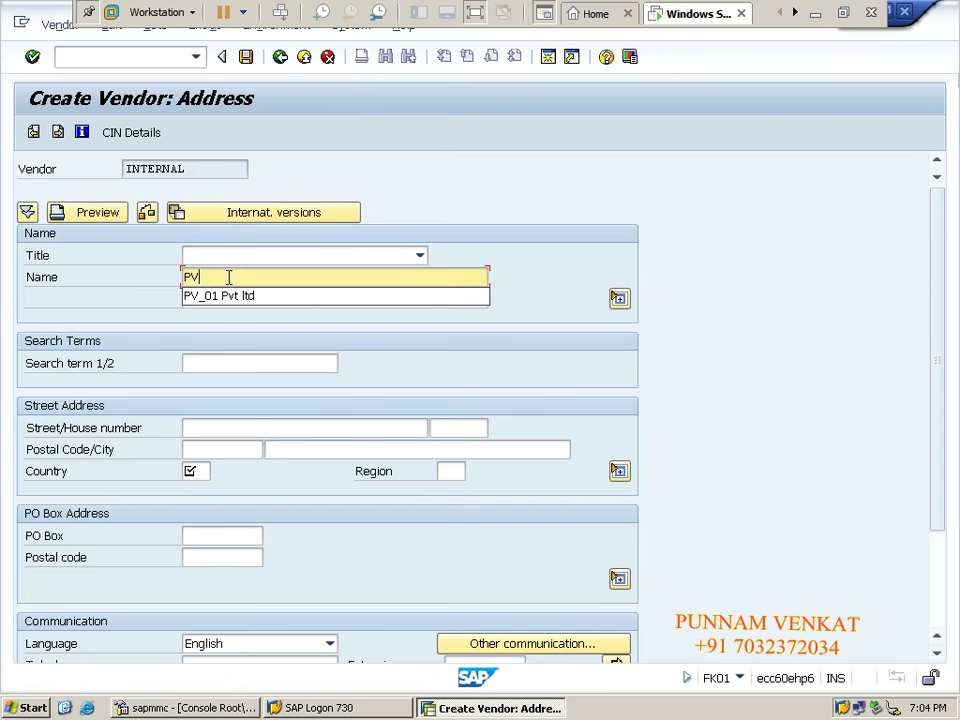
{"action": "type", "text": "_"}
{"action": "key", "text": "Down"}
{"action": "left_click", "coordinate": [501, 108]}
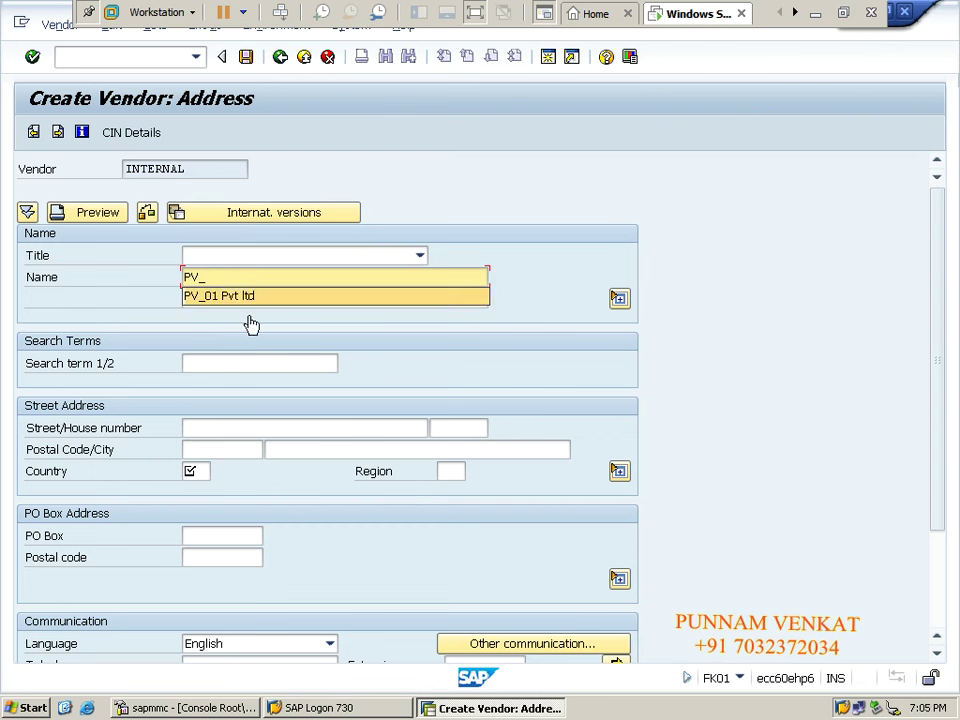
{"action": "left_click", "coordinate": [229, 274]}
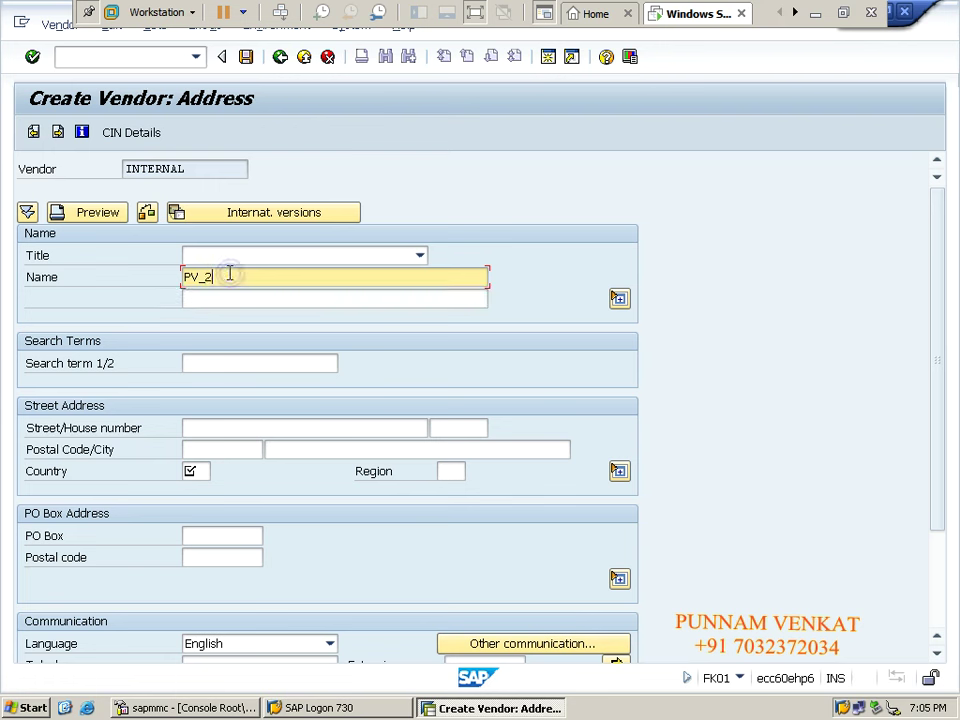
{"action": "type", "text": "02 PVT LTD"}
{"action": "key", "text": "Tab"}
{"action": "key", "text": "shift+Tab"}
{"action": "key", "text": "ctrl+c"}
{"action": "key", "text": "Tab"}
{"action": "key", "text": "ctrl+v"}
{"action": "key", "text": "Tab"}
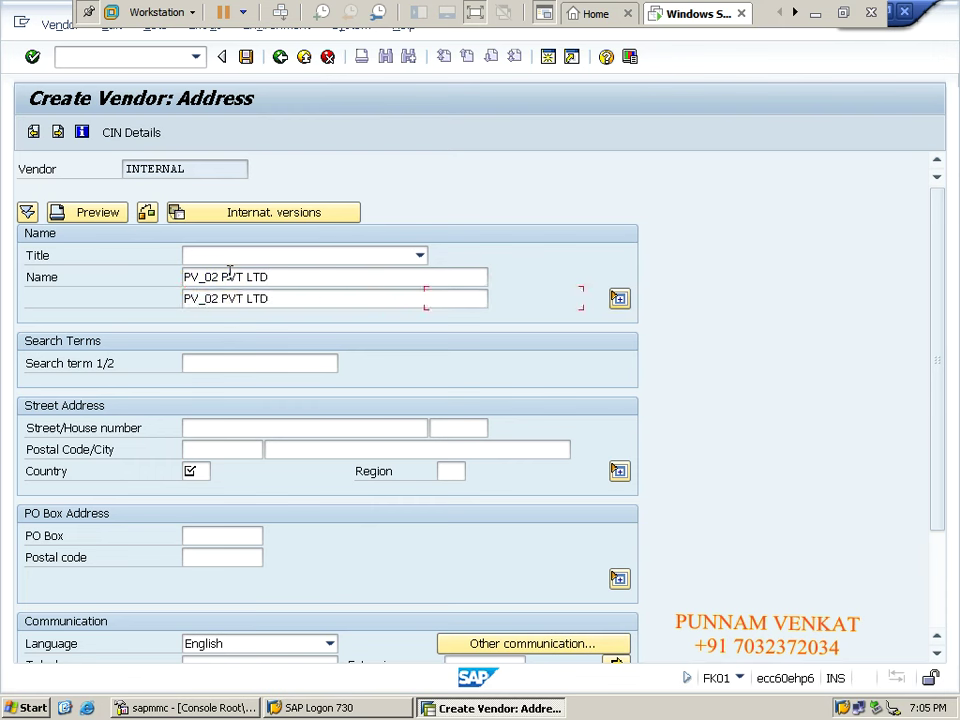
{"action": "type", "text": "P"}
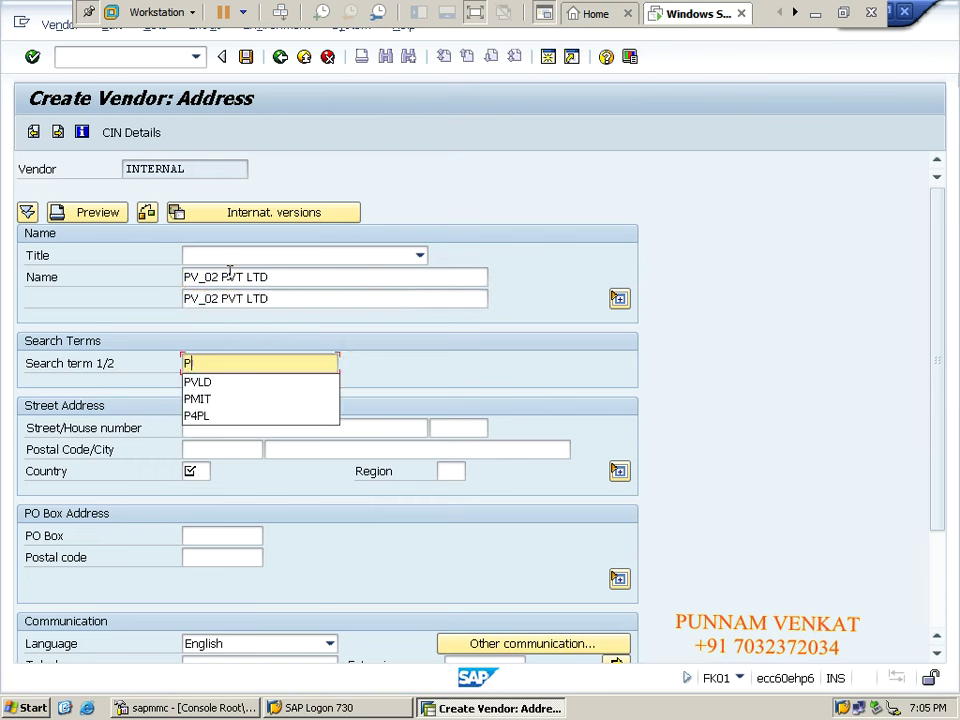
{"action": "type", "text": "2LD"}
{"action": "key", "text": "Tab"}
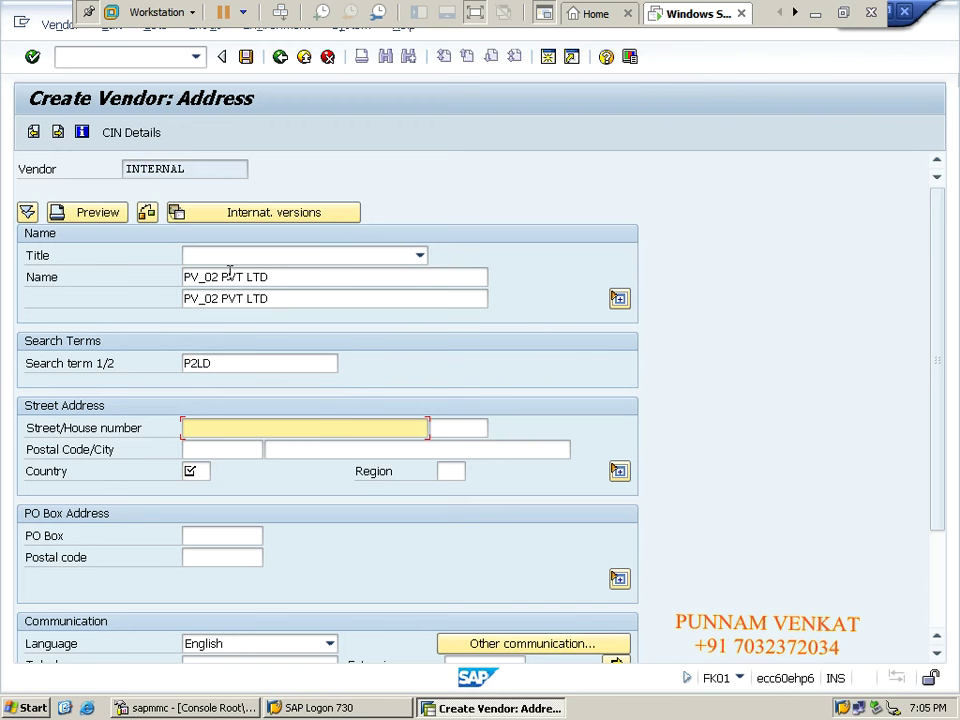
{"action": "type", "text": "Madhapur"}
{"action": "key", "text": "Tab"}
{"action": "type", "text": "5621"}
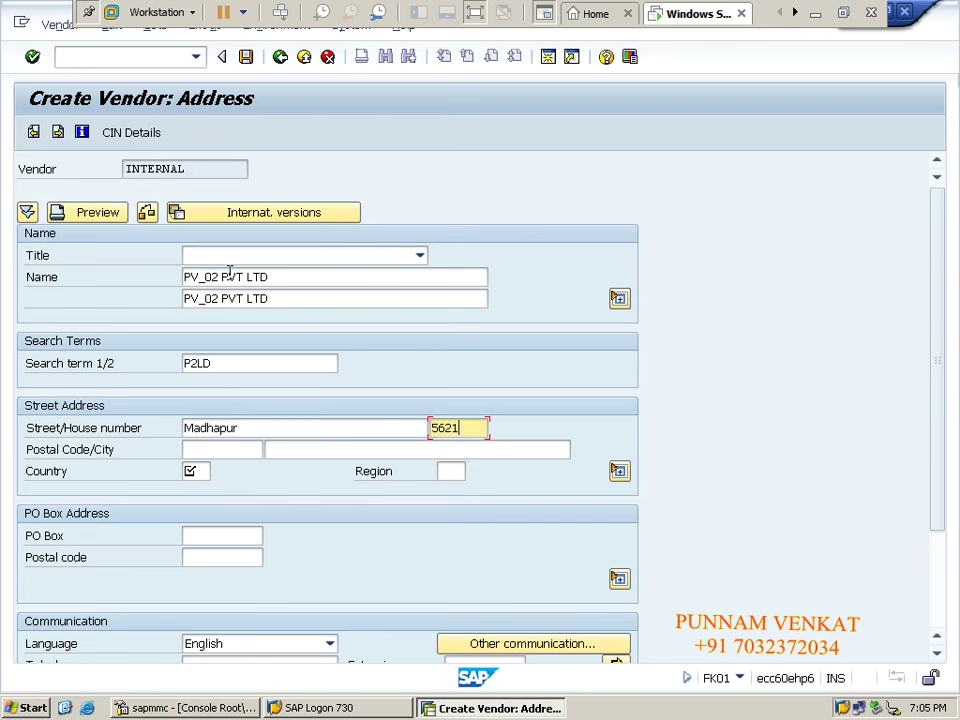
{"action": "key", "text": "Tab"}
{"action": "type", "text": "5000"}
{"action": "key", "text": "Down"}
{"action": "key", "text": "Down"}
{"action": "key", "text": "Tab"}
{"action": "key", "text": "shift+Tab"}
{"action": "key", "text": "shift+Tab"}
{"action": "key", "text": "Tab"}
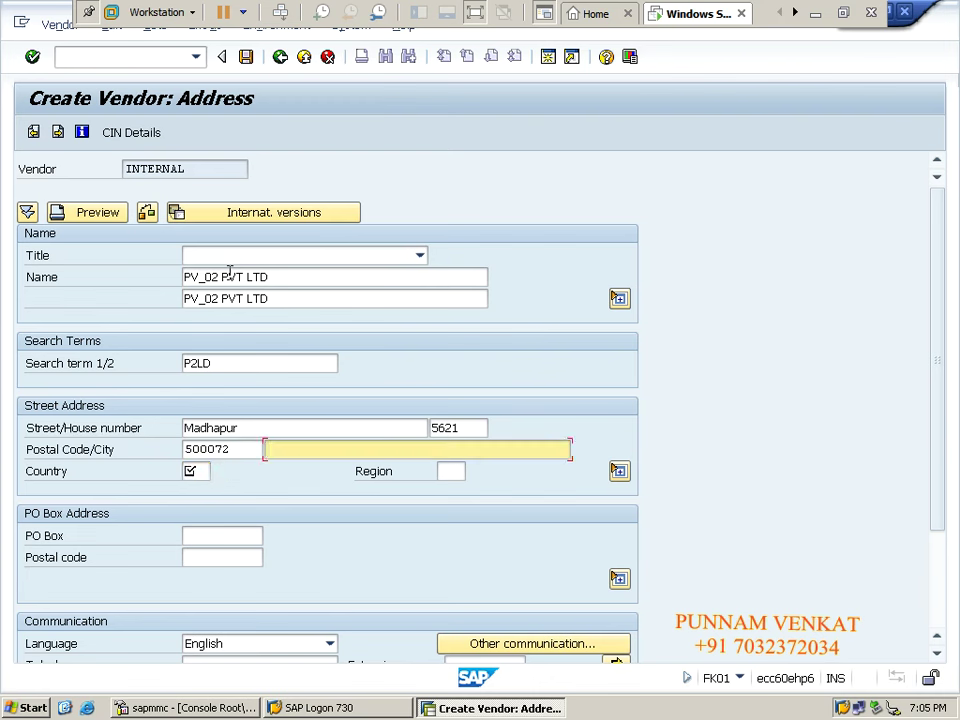
Step: Set city Hyderabad, country IN and region 01
{"action": "type", "text": "hy"}
{"action": "key", "text": "Down"}
{"action": "key", "text": "Tab"}
{"action": "type", "text": "in"}
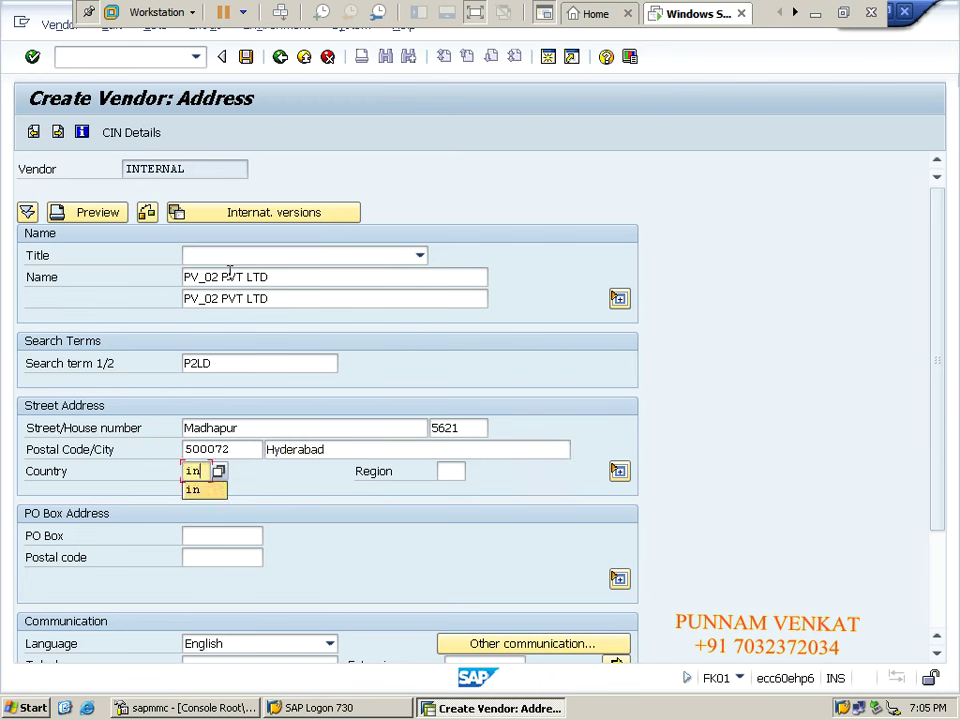
{"action": "key", "text": "Tab"}
{"action": "key", "text": "Down"}
{"action": "key", "text": "Tab"}
Step: Use 500072 for the PO box and PO box postal code, then continue to Payment transactions
{"action": "left_click_drag", "start_coordinate": [244, 453], "coordinate": [115, 456]}
{"action": "key", "text": "ctrl+c"}
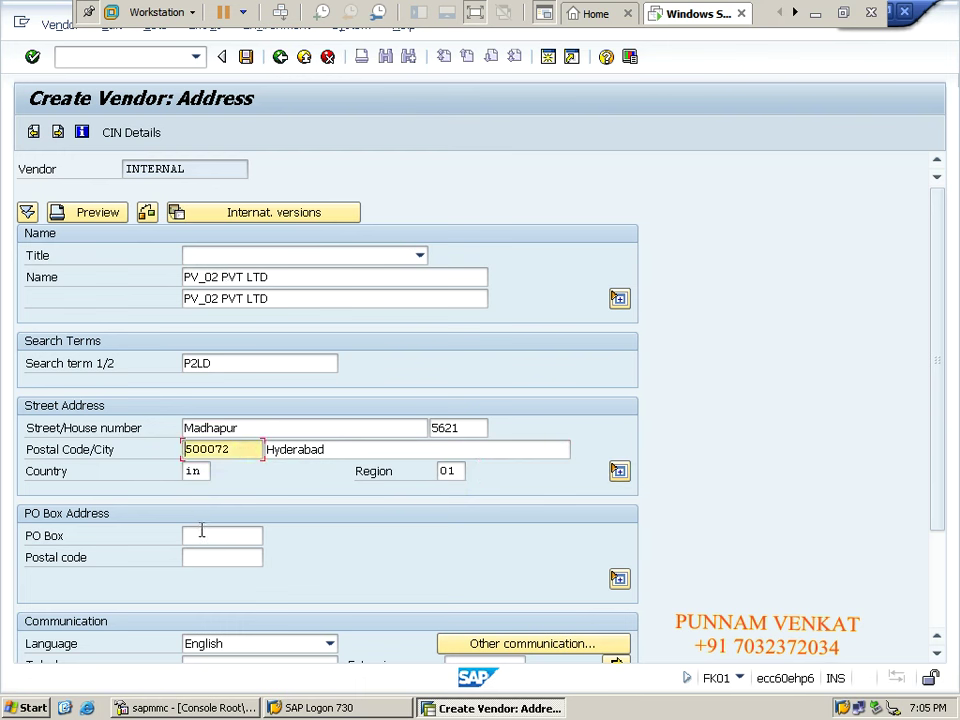
{"action": "left_click", "coordinate": [200, 534]}
{"action": "key", "text": "ctrl+v"}
{"action": "key", "text": "Tab"}
{"action": "key", "text": "ctrl+v"}
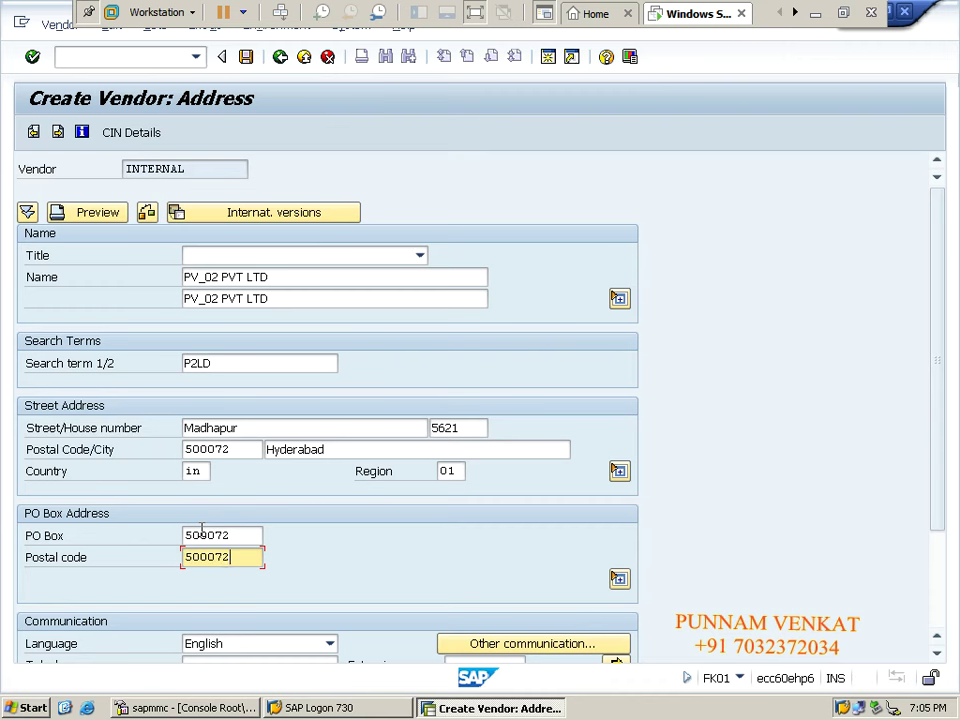
{"action": "key", "text": "Return"}
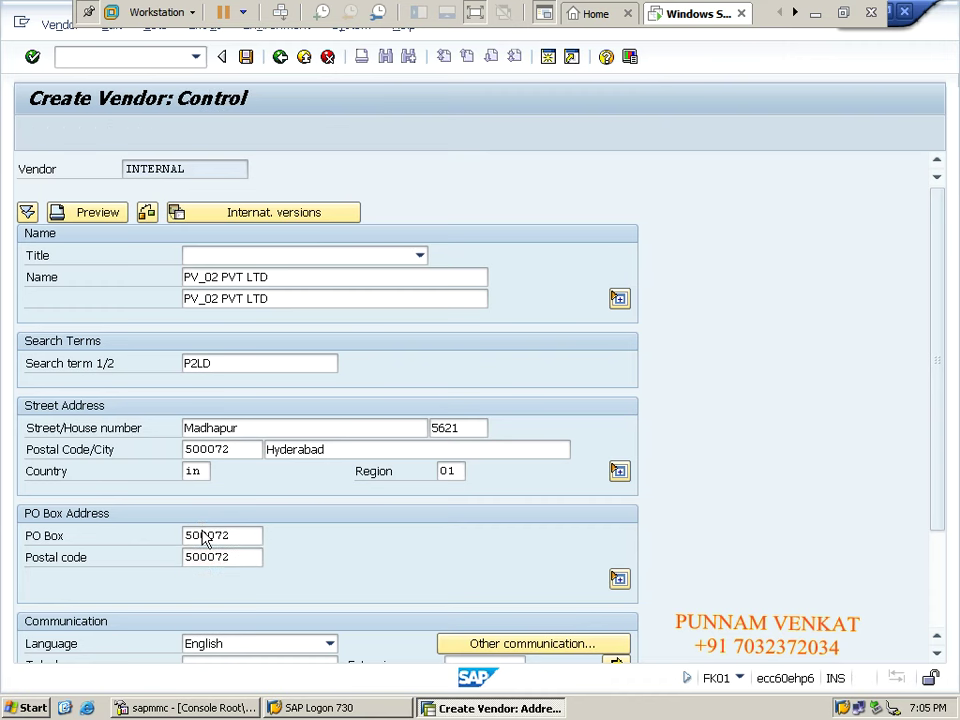
{"action": "key", "text": "Return"}
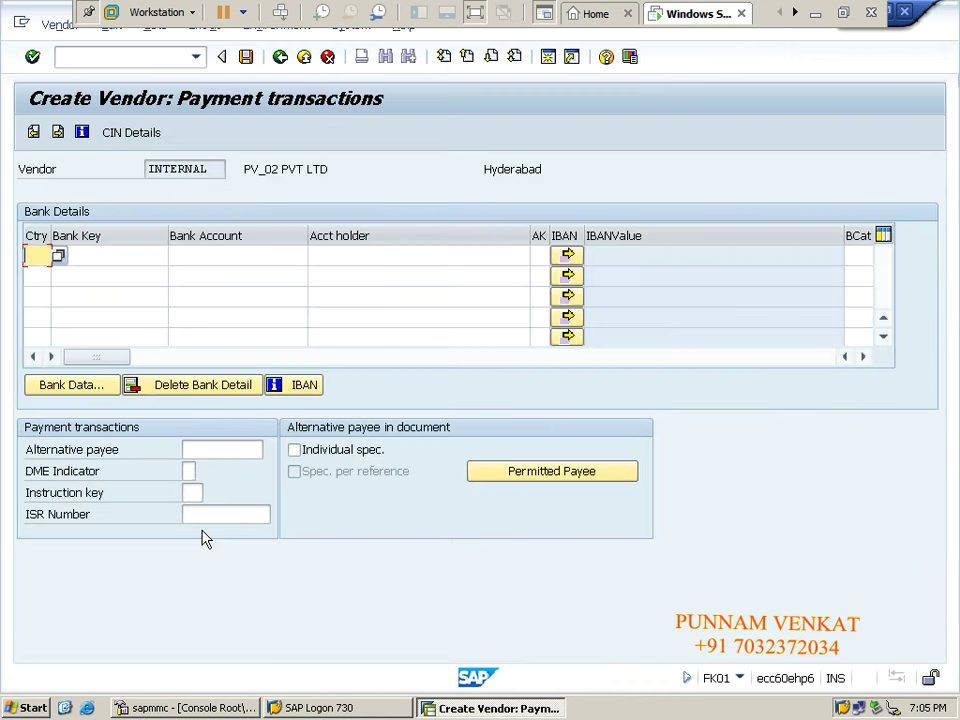
Step: Enter country IN, bank key CAN9090 and the vendor's bank account number in Bank Details
{"action": "left_click_drag", "start_coordinate": [46, 235], "coordinate": [88, 238]}
{"action": "type", "text": "IN"}
{"action": "key", "text": "Tab"}
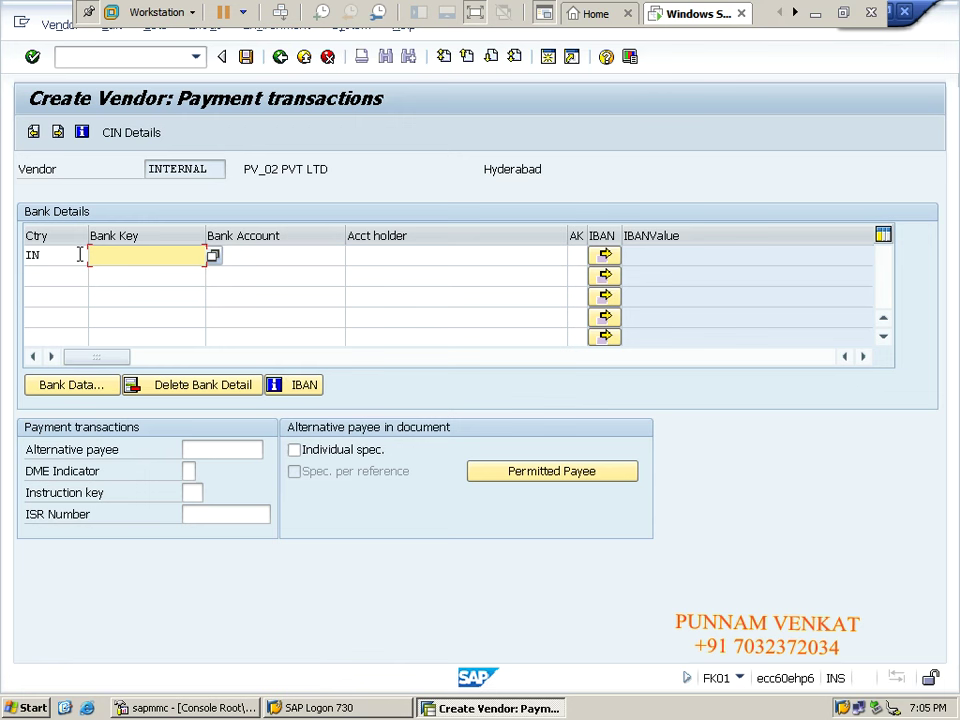
{"action": "type", "text": "CAN"}
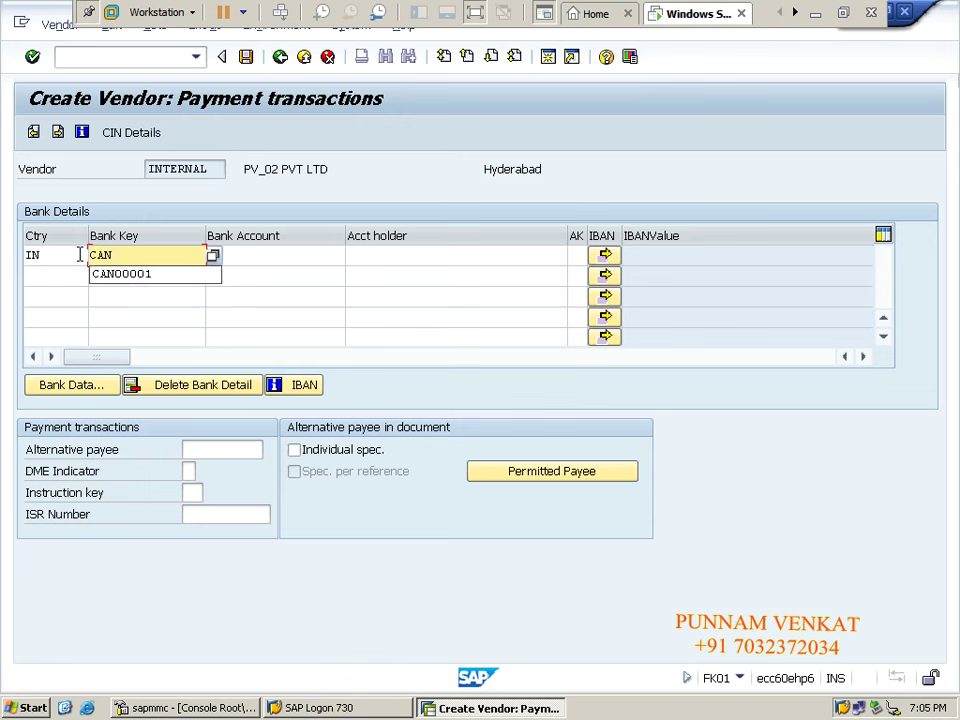
{"action": "type", "text": "9090"}
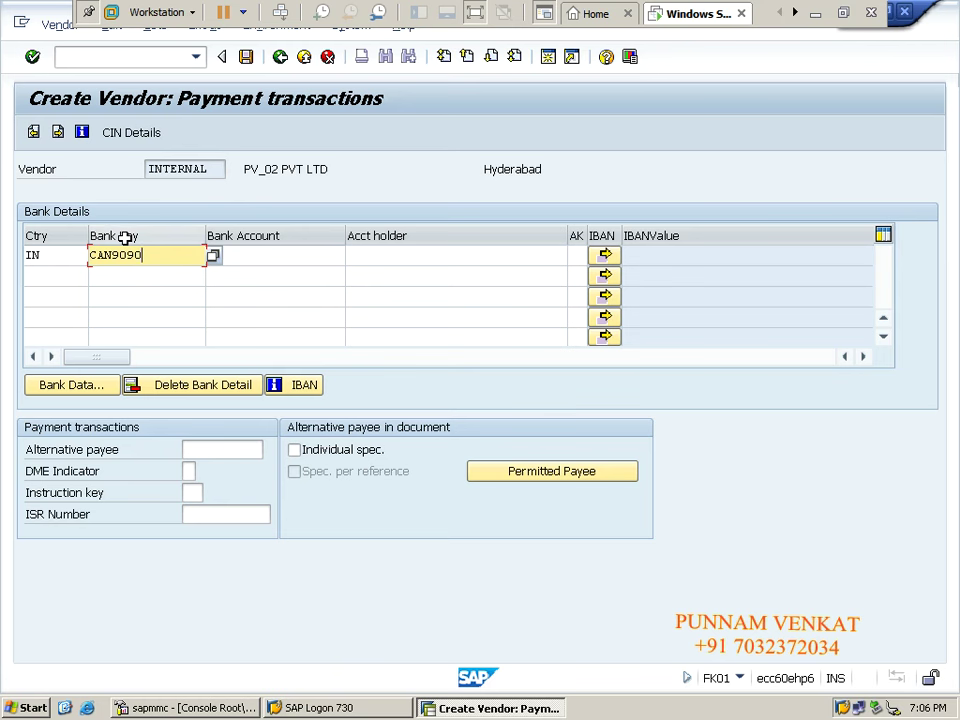
{"action": "key", "text": "Tab"}
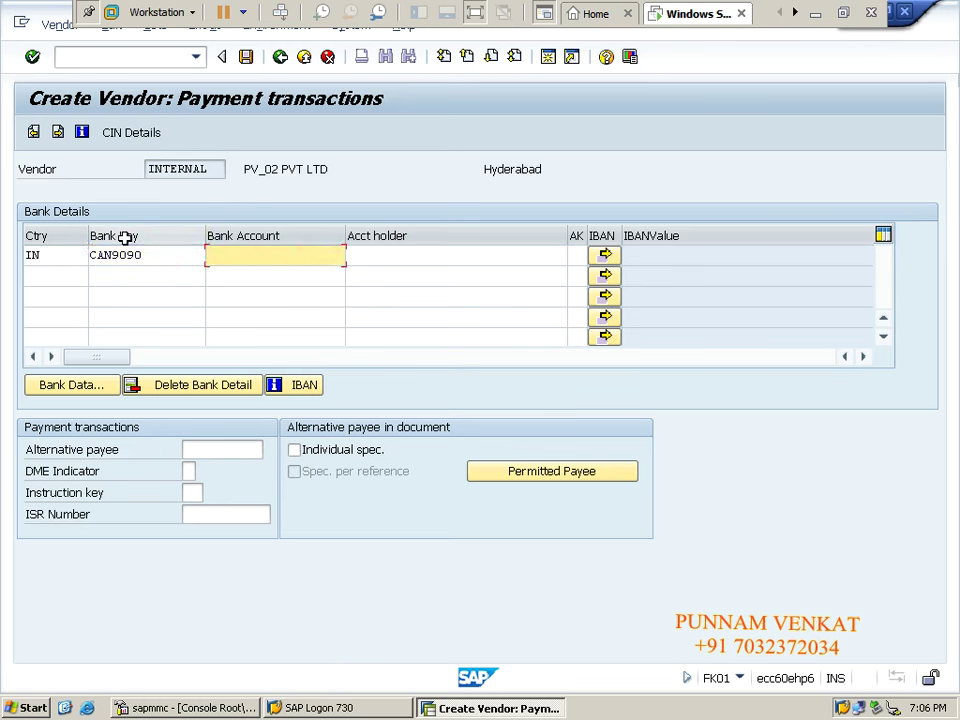
{"action": "type", "text": "9012129012"}
Step: Copy the vendor name PV_02 PVT LTD into the account holder field
{"action": "key", "text": "Tab"}
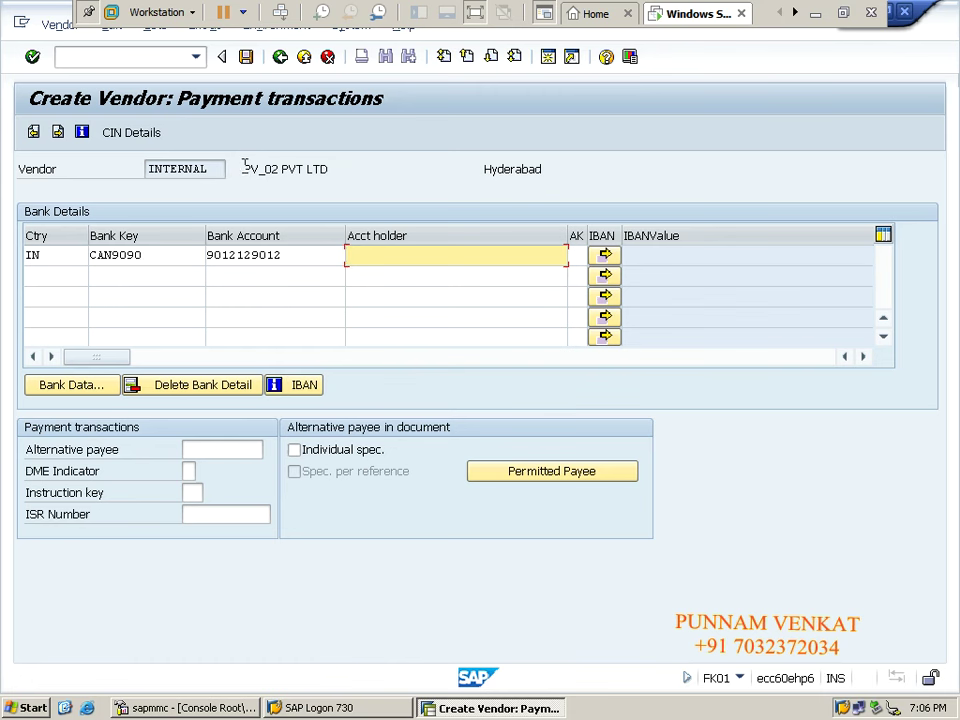
{"action": "left_click", "coordinate": [246, 168]}
{"action": "left_click_drag", "start_coordinate": [246, 168], "coordinate": [341, 175]}
{"action": "left_click", "coordinate": [341, 175]}
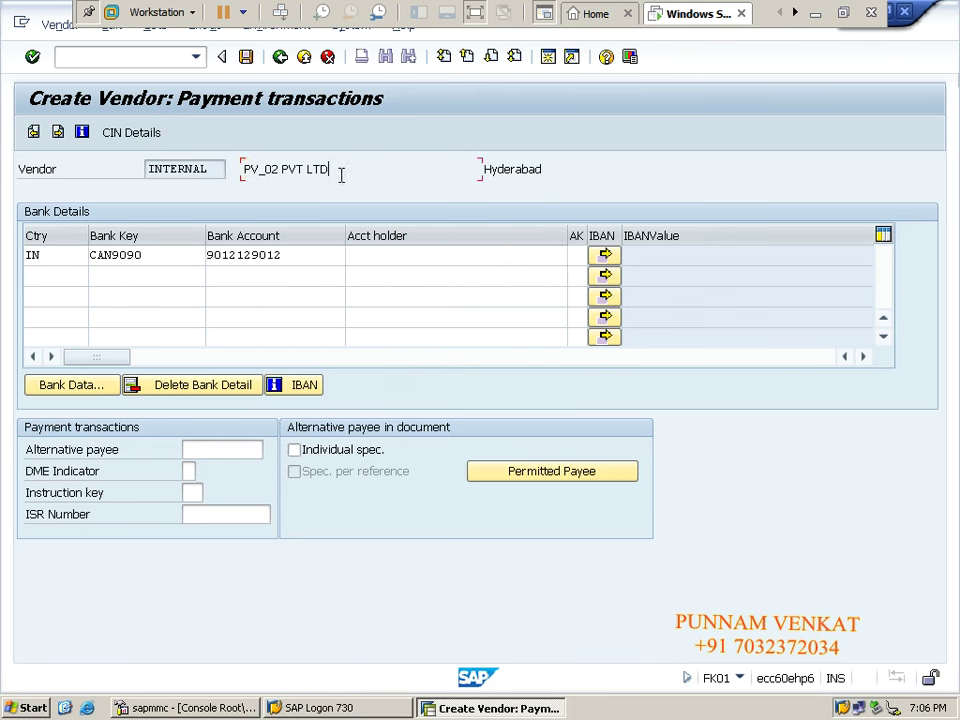
{"action": "left_click", "coordinate": [392, 258]}
{"action": "key", "text": "ctrl+v"}
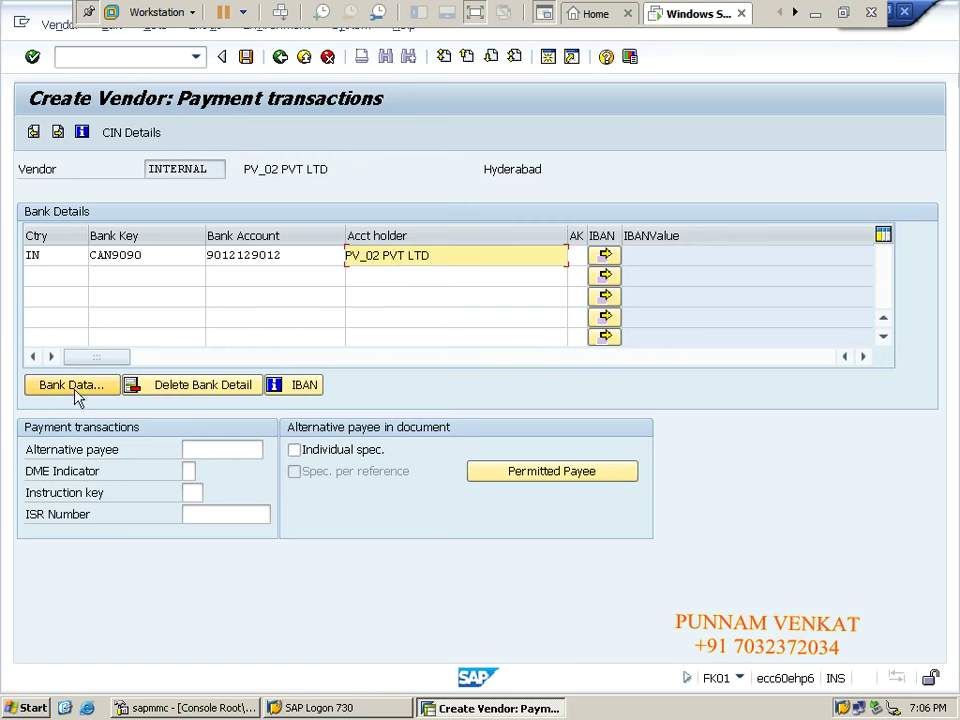
Step: In the bank data for CAN9090, set bank name CANARA Bank and region 01
{"action": "left_click", "coordinate": [74, 392]}
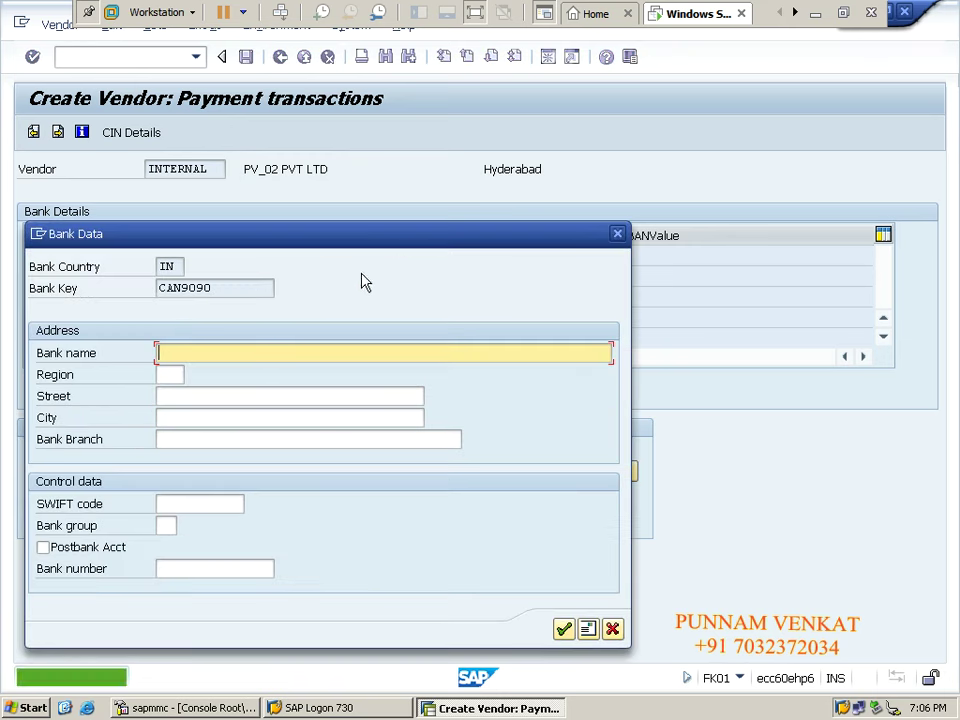
{"action": "left_click_drag", "start_coordinate": [364, 236], "coordinate": [568, 236]}
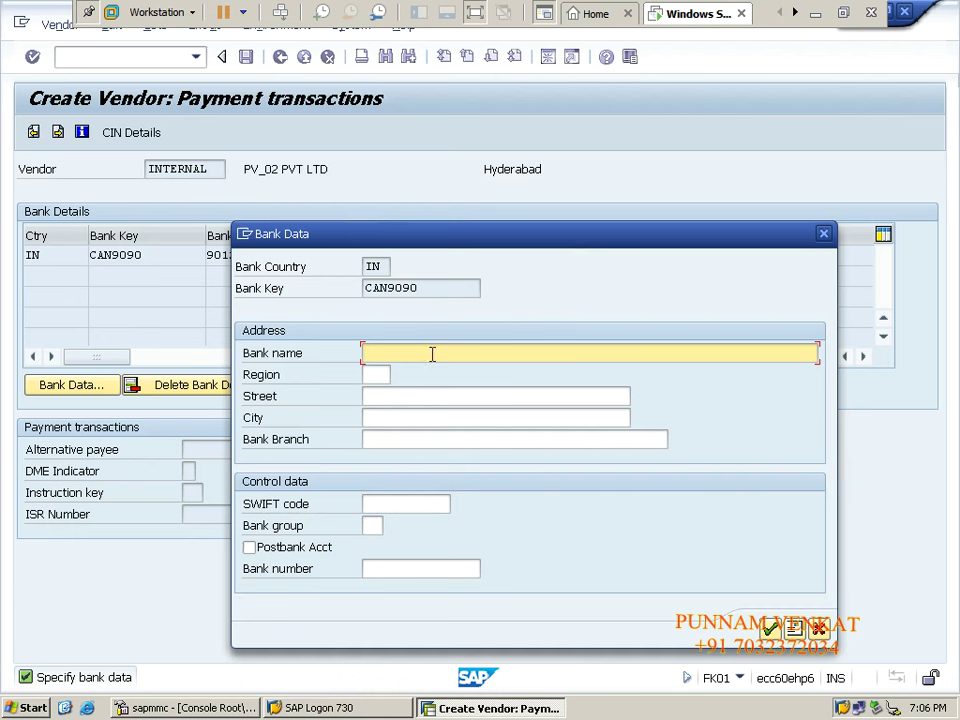
{"action": "type", "text": "CANARA ban"}
{"action": "type", "text": "k"}
{"action": "key", "text": "Tab"}
{"action": "key", "text": "BackSpace"}
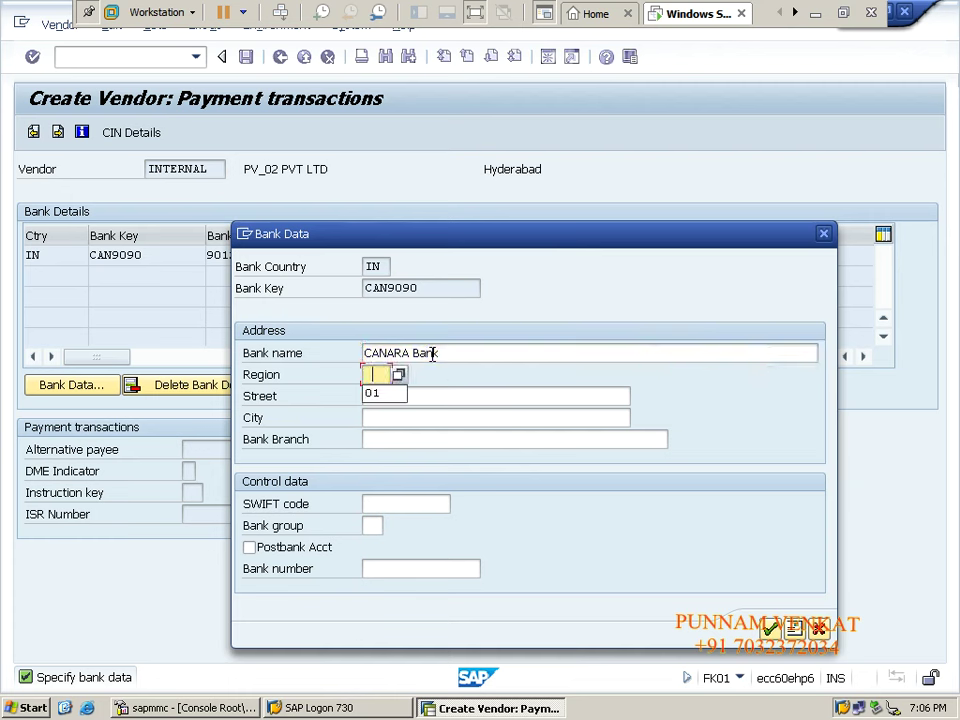
{"action": "type", "text": "01"}
{"action": "key", "text": "Tab"}
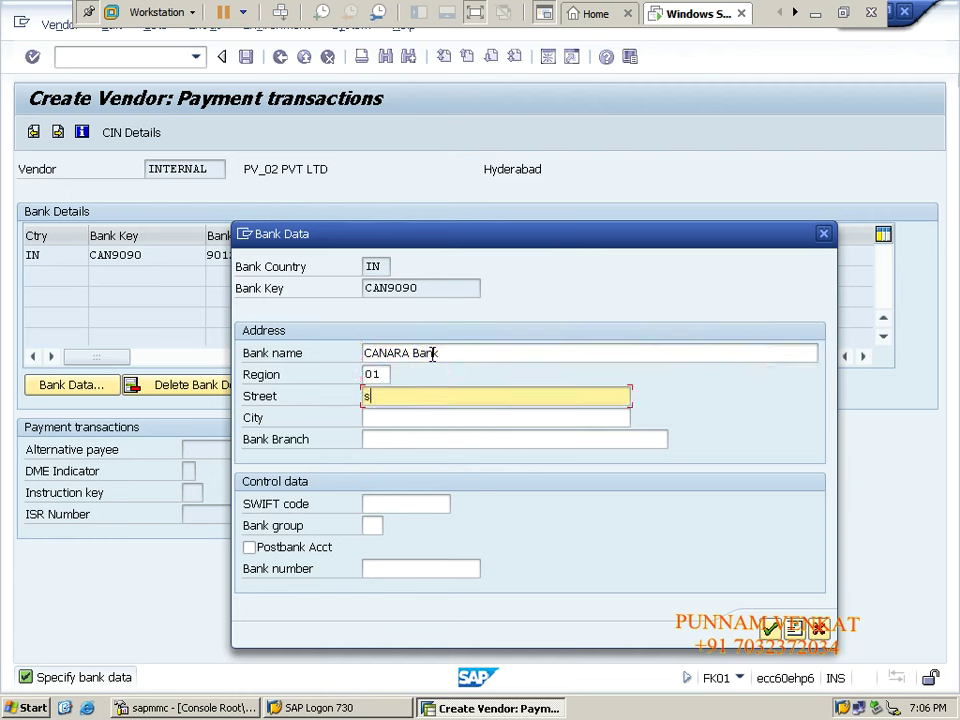
Step: Set the bank's street to JV STREET and city to Hyderabad
{"action": "key", "text": "BackSpace"}
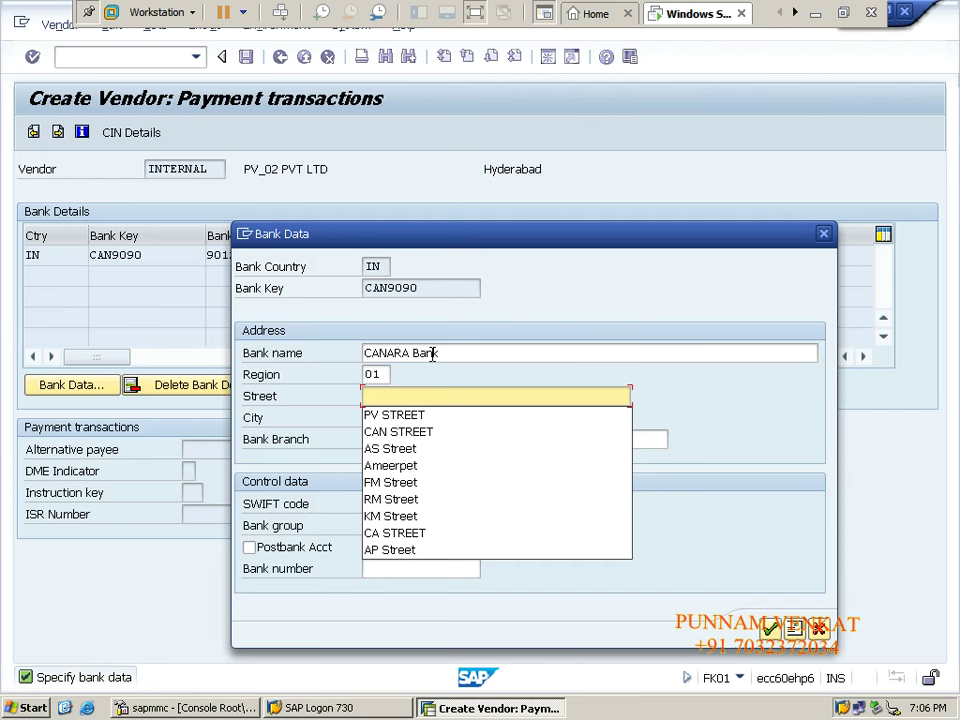
{"action": "type", "text": "jv "}
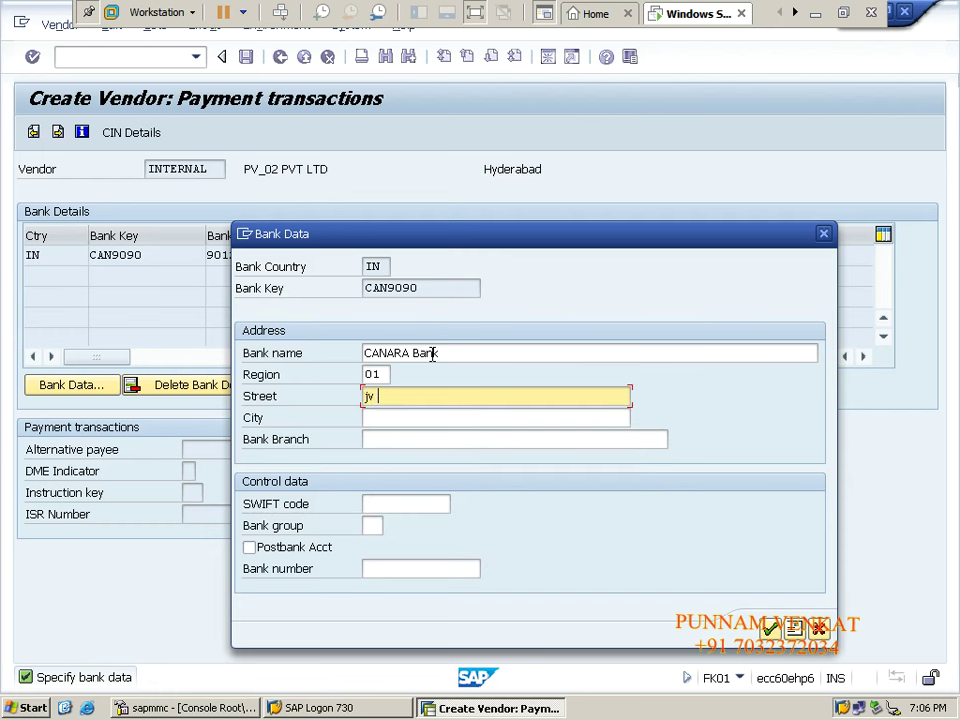
{"action": "type", "text": "JV STREET"}
{"action": "key", "text": "Tab"}
{"action": "type", "text": "hy"}
{"action": "key", "text": "Down"}
{"action": "key", "text": "Tab"}
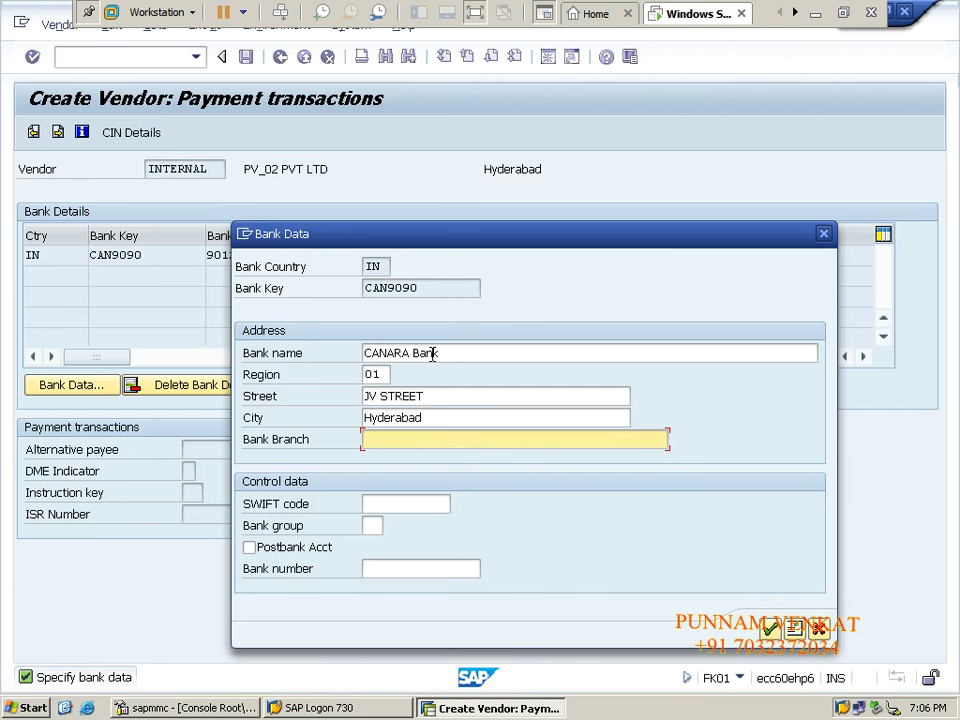
Step: Set bank branch JV and SWIFT code CAN908765, then confirm the bank data
{"action": "type", "text": "S"}
{"action": "key", "text": "BackSpace"}
{"action": "type", "text": "JV"}
{"action": "key", "text": "Tab"}
{"action": "type", "text": "can"}
{"action": "key", "text": "BackSpace"}
{"action": "key", "text": "BackSpace"}
{"action": "key", "text": "BackSpace"}
{"action": "type", "text": "CAN908765"}
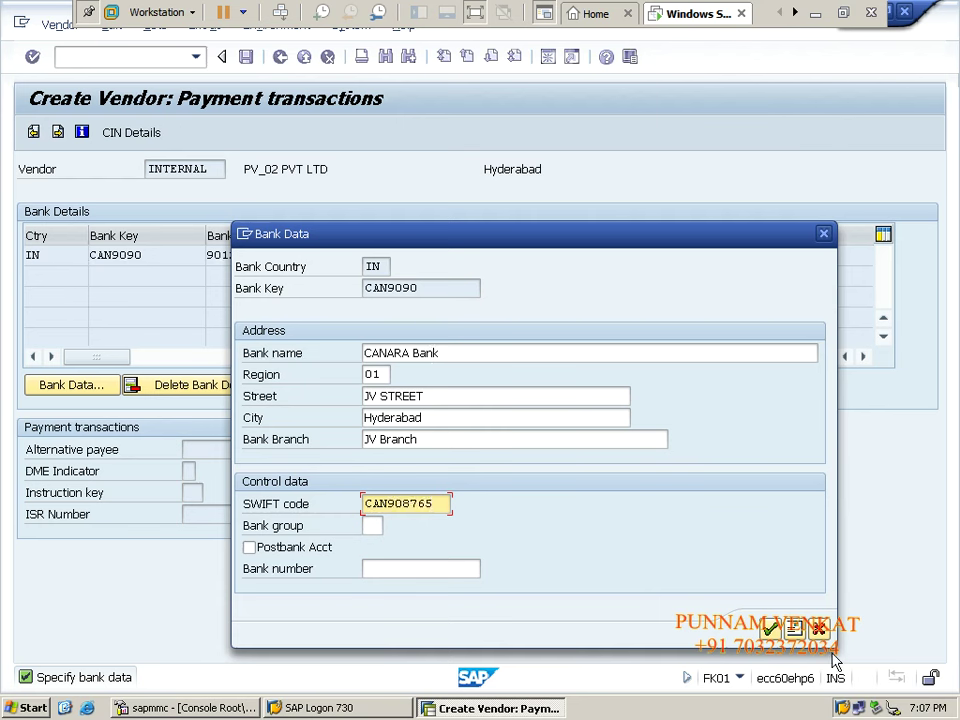
{"action": "left_click", "coordinate": [770, 628]}
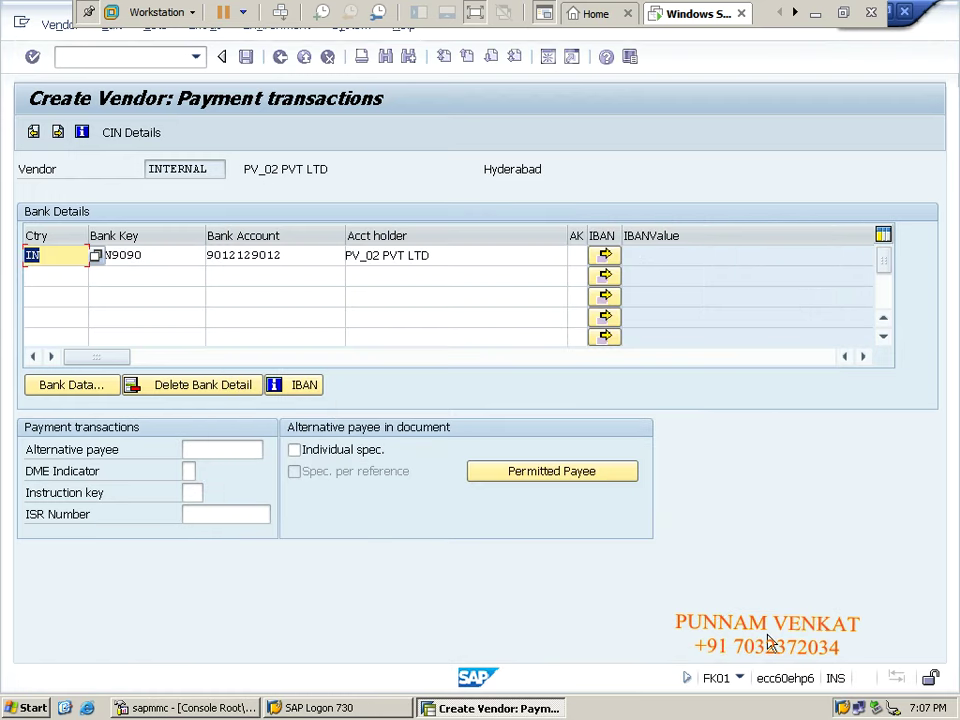
Step: Set reconciliation account 140000, sort key 012 and cash management group A1
{"action": "key", "text": "Return"}
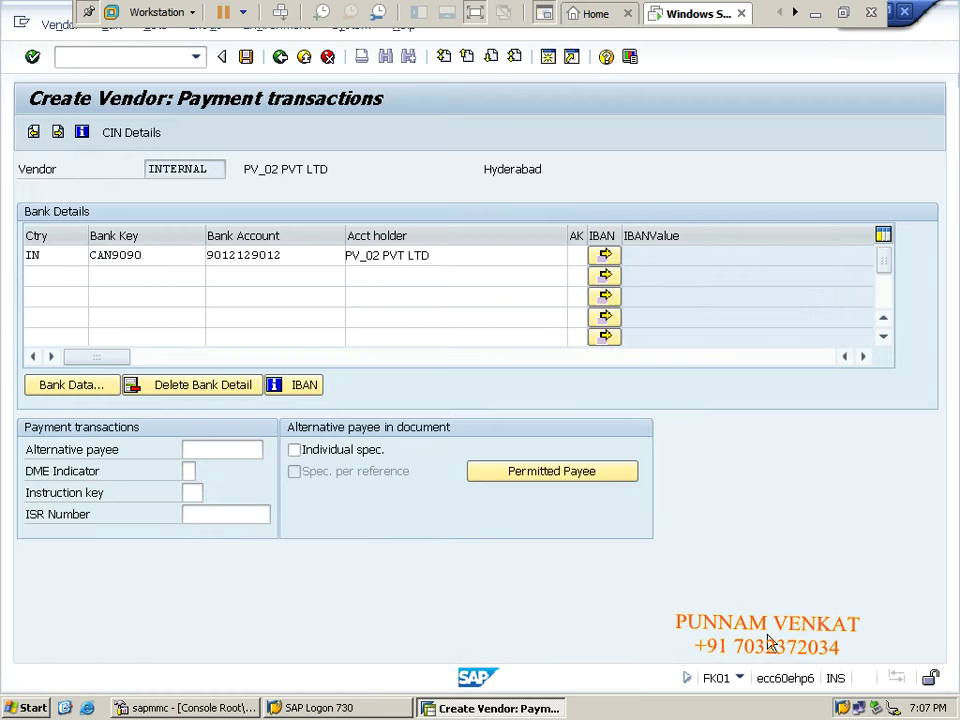
{"action": "key", "text": "Return"}
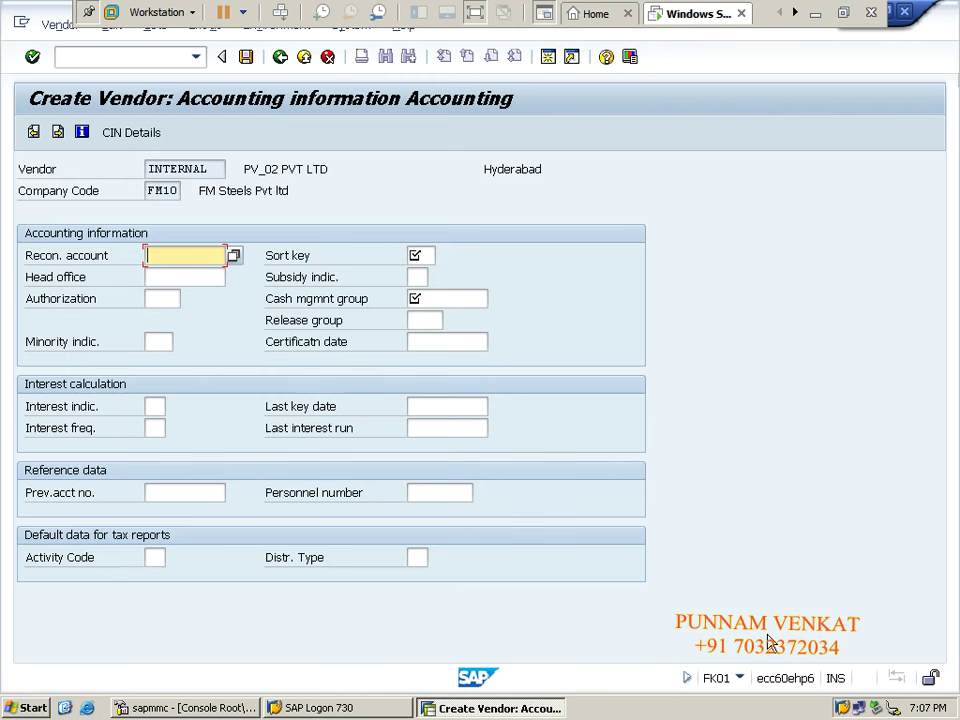
{"action": "left_click", "coordinate": [212, 258]}
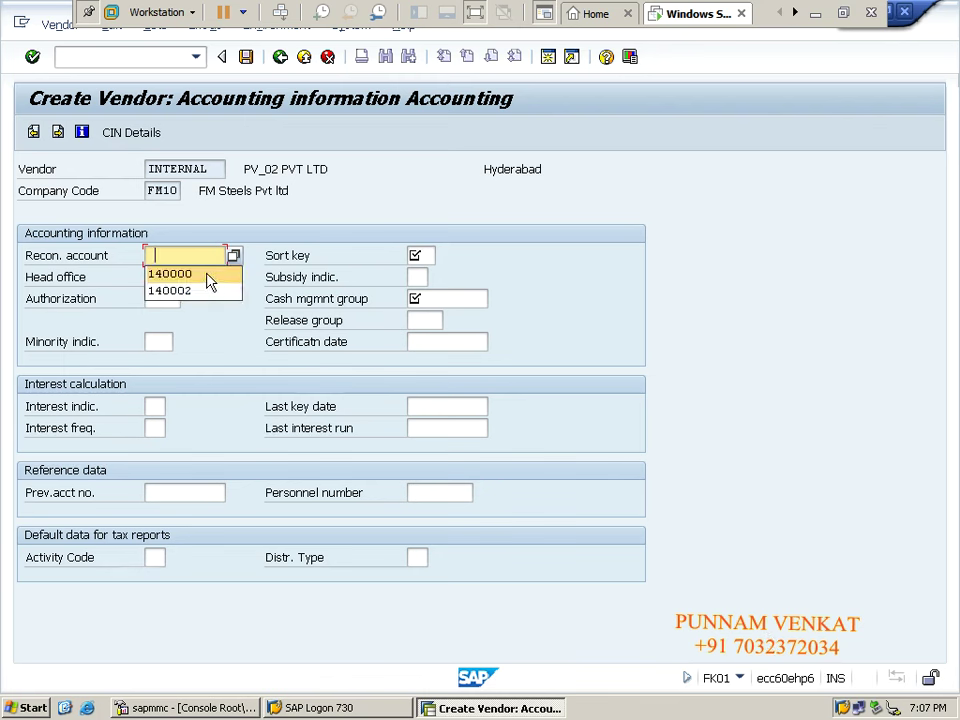
{"action": "left_click", "coordinate": [203, 275]}
{"action": "key", "text": "Tab"}
{"action": "key", "text": "Tab"}
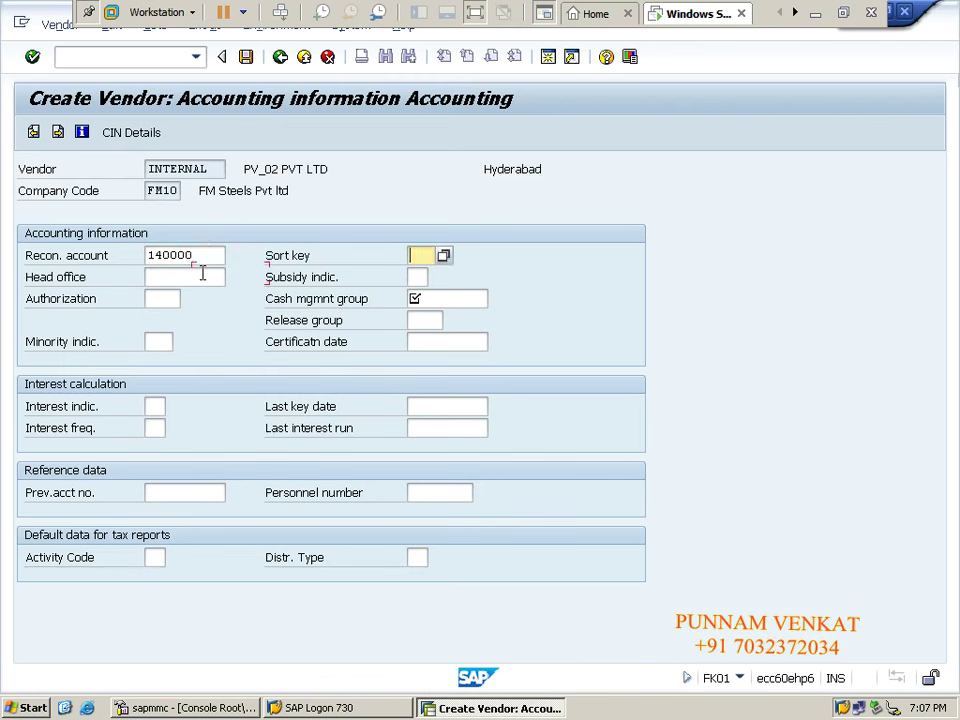
{"action": "key", "text": "Down"}
{"action": "key", "text": "Tab"}
{"action": "key", "text": "Tab"}
{"action": "key", "text": "Tab"}
{"action": "key", "text": "Tab"}
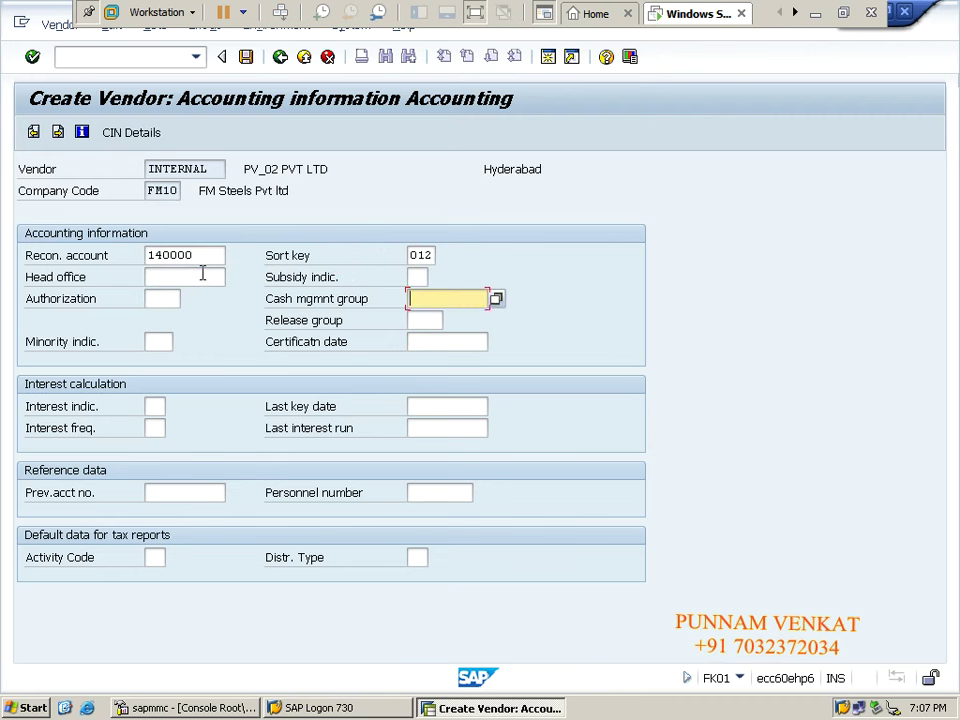
{"action": "key", "text": "Down"}
{"action": "key", "text": "Tab"}
Step: Set payment terms 0001 and payment method CT, then save vendor PV_02
{"action": "key", "text": "Return"}
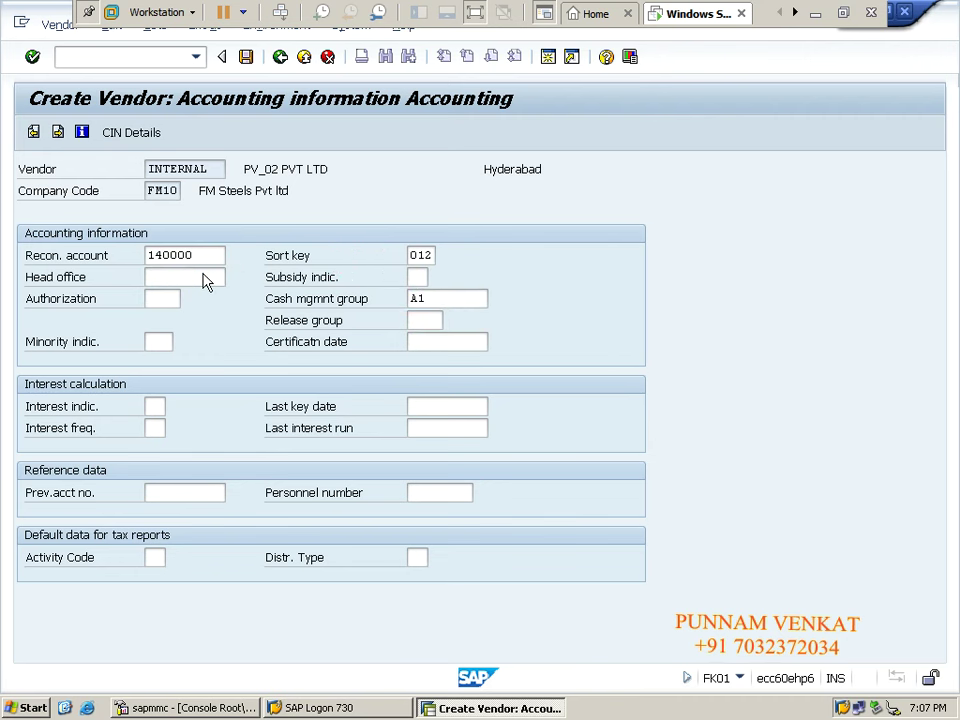
{"action": "key", "text": "Down"}
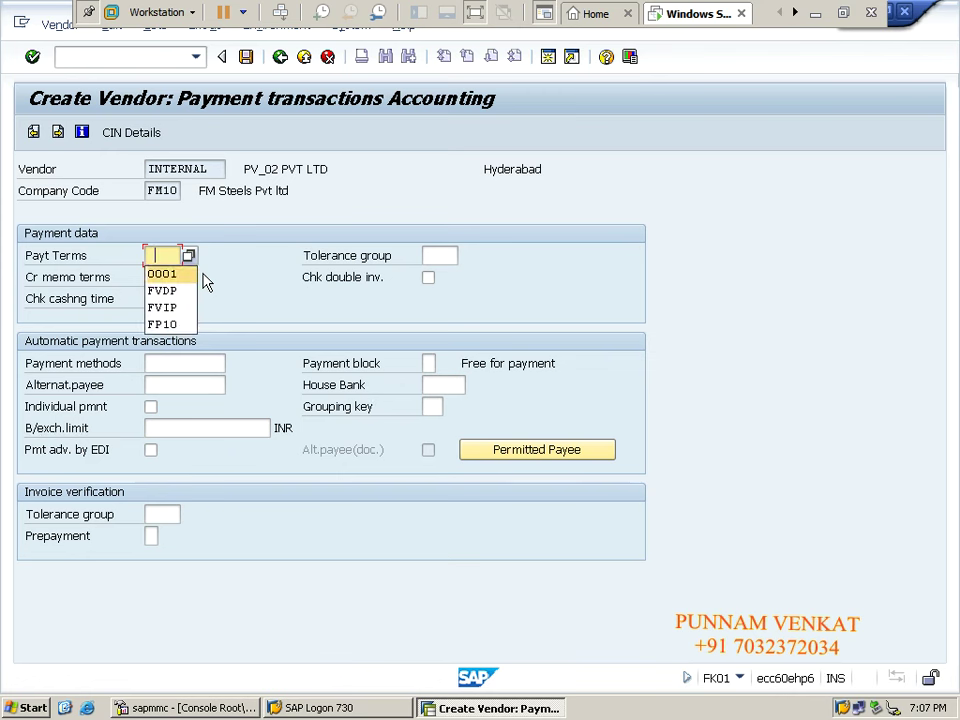
{"action": "key", "text": "Down"}
{"action": "key", "text": "Tab"}
{"action": "key", "text": "Tab"}
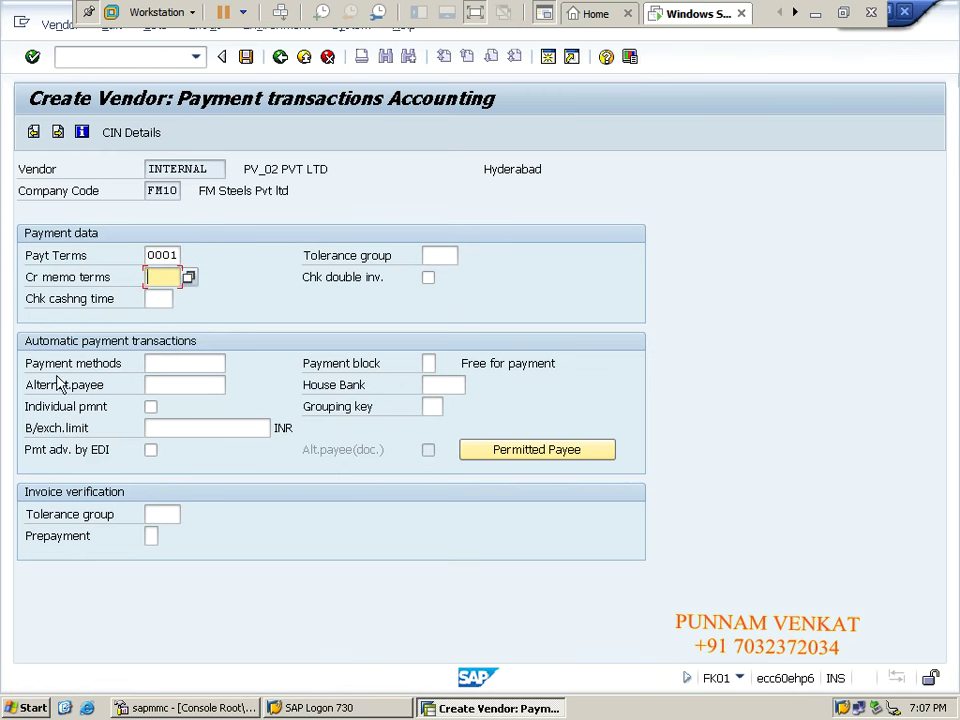
{"action": "left_click", "coordinate": [161, 363]}
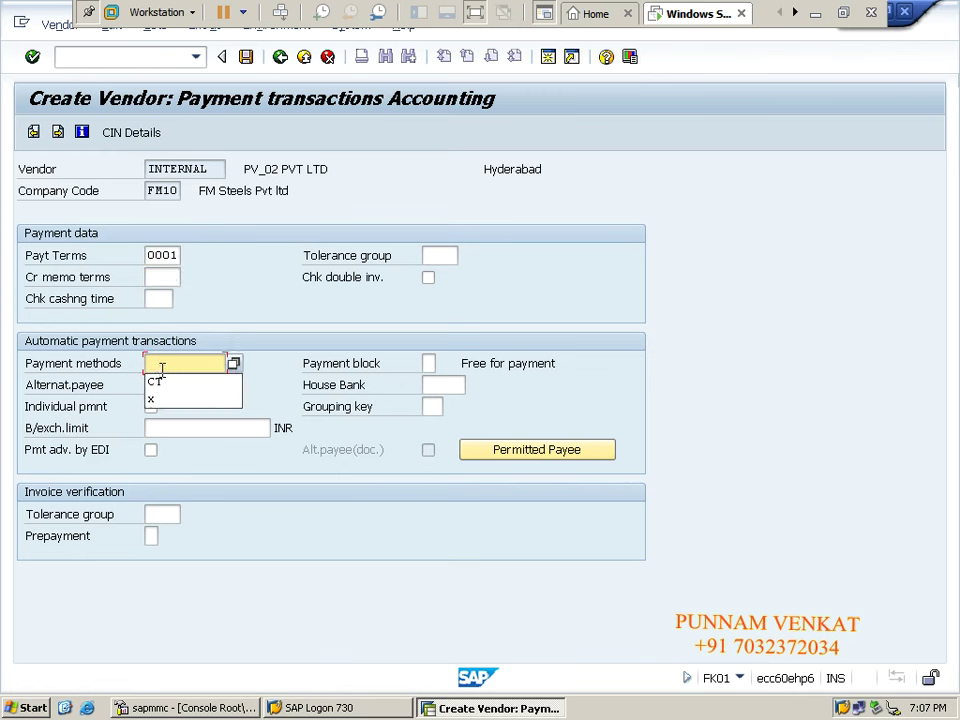
{"action": "left_click", "coordinate": [158, 382]}
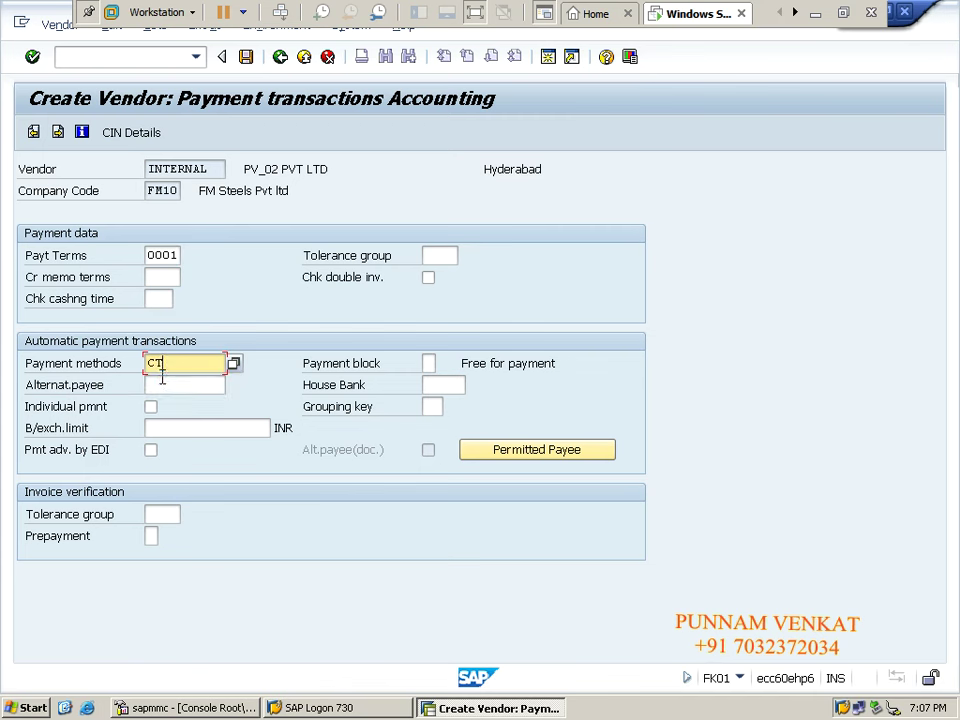
{"action": "key", "text": "Return"}
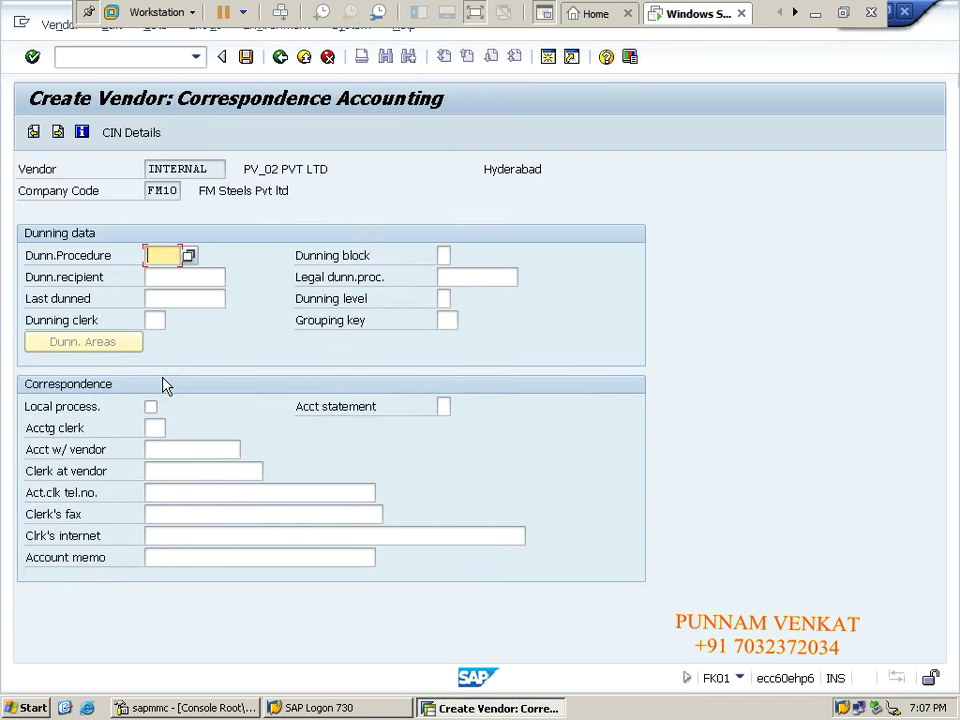
{"action": "key", "text": "Return"}
{"action": "key", "text": "Return"}
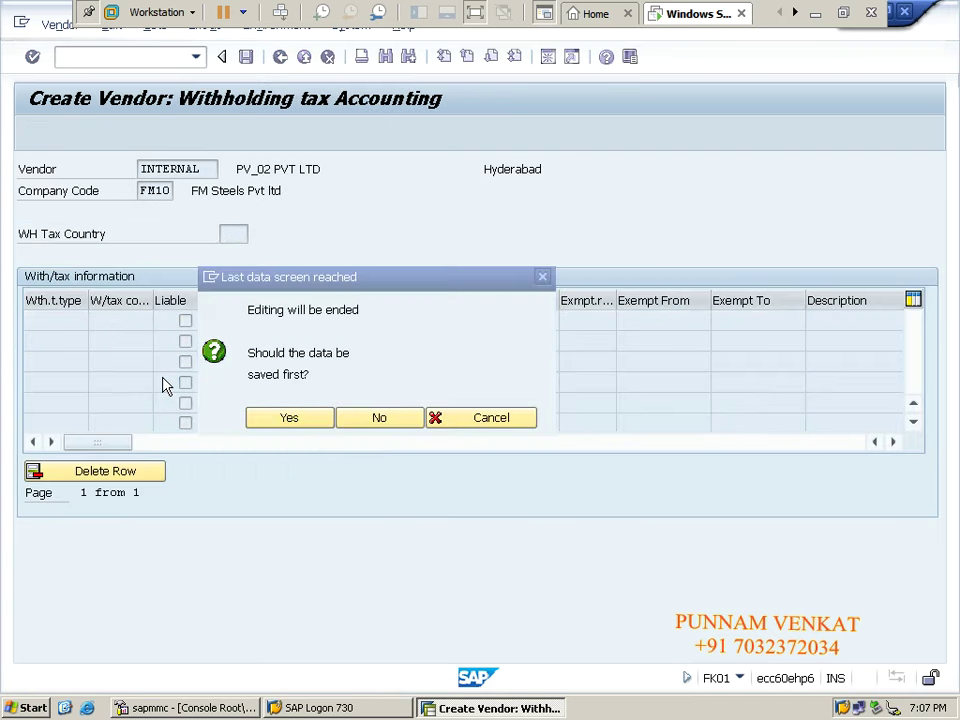
{"action": "key", "text": "Return"}
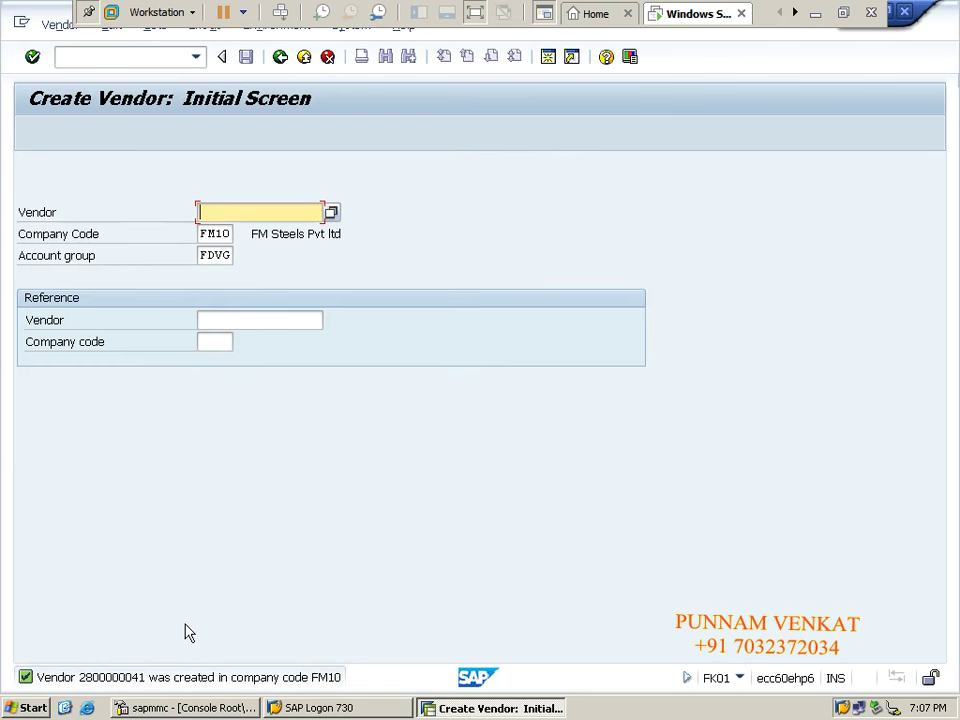
{"action": "left_click", "coordinate": [100, 56]}
Step: Exit to the SAP main menu and review the vendor steps in the Excel notes
{"action": "type", "text": "/N"}
{"action": "key", "text": "Return"}
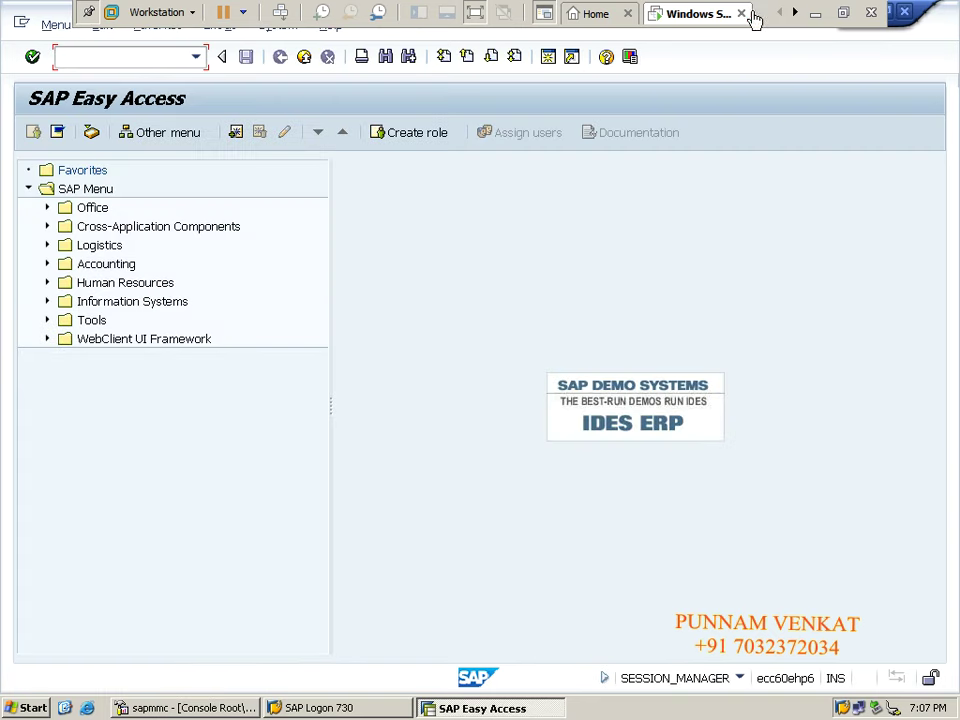
{"action": "left_click", "coordinate": [822, 14]}
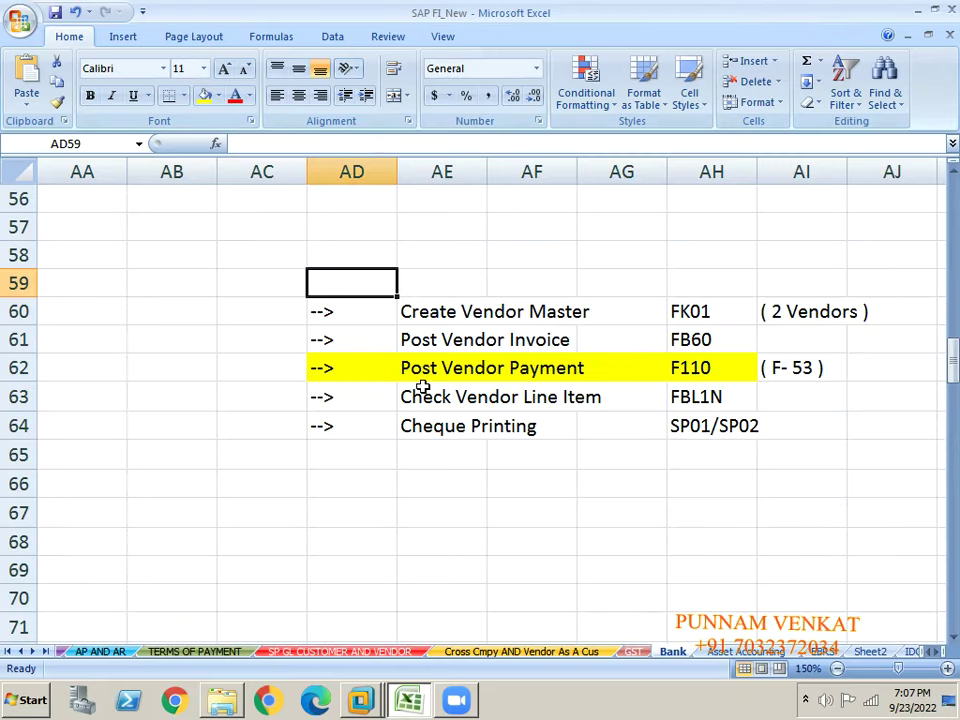
{"action": "left_click", "coordinate": [424, 388]}
{"action": "left_click", "coordinate": [428, 357]}
{"action": "left_click", "coordinate": [448, 343]}
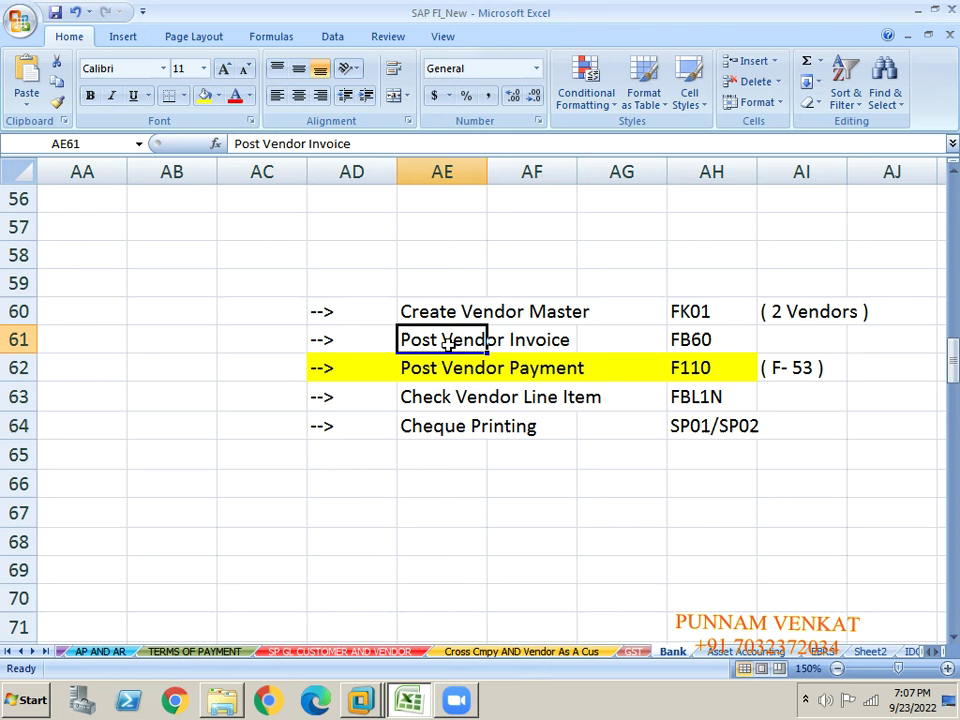
Step: Re-enter FB60 in cell AH61 and switch back to the SAP session
{"action": "key", "text": "Right"}
{"action": "key", "text": "Right"}
{"action": "key", "text": "Right"}
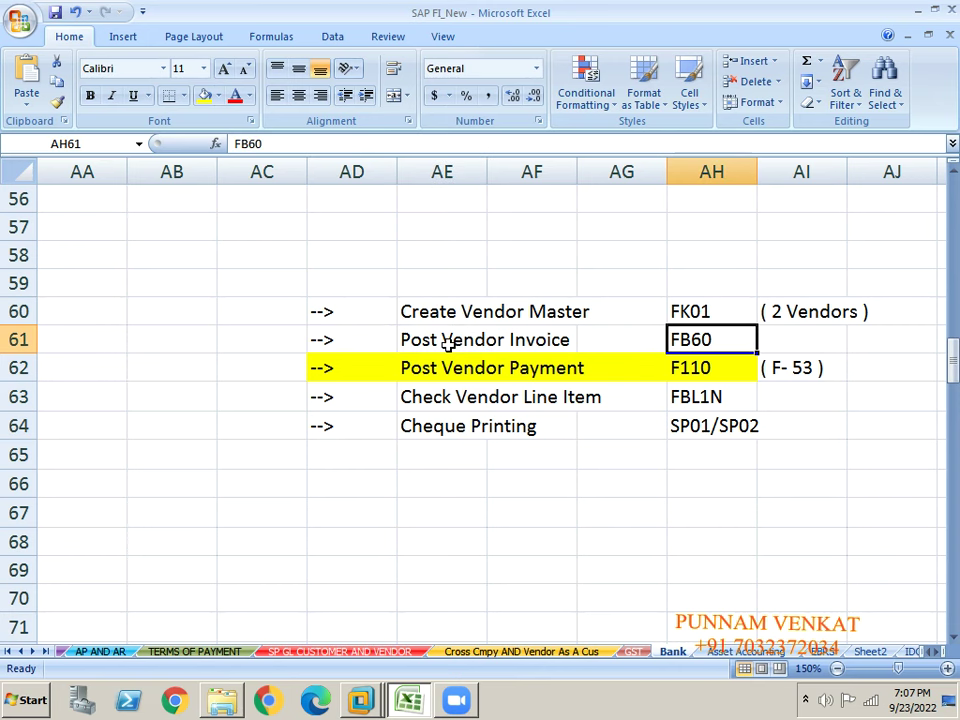
{"action": "type", "text": "FB"}
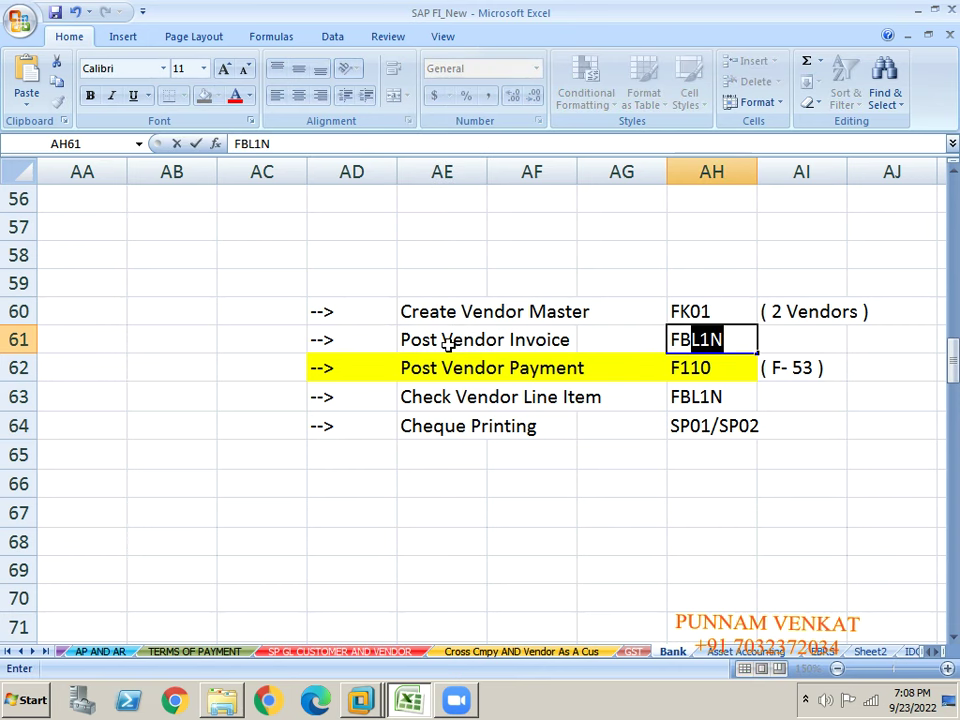
{"action": "type", "text": "60"}
{"action": "key", "text": "Return"}
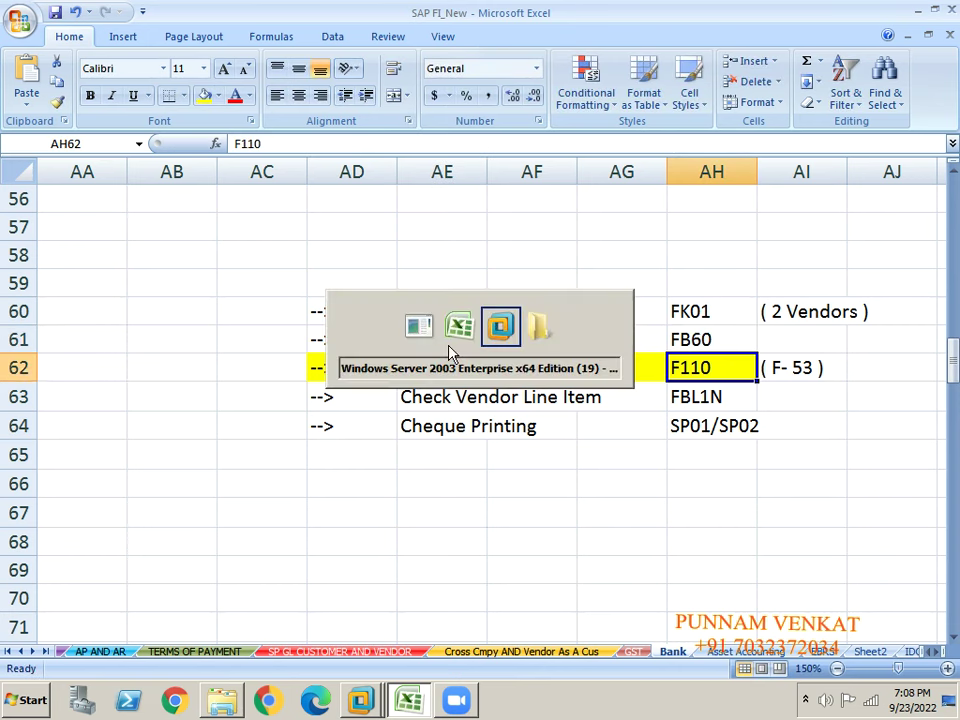
{"action": "key", "text": "alt+Tab"}
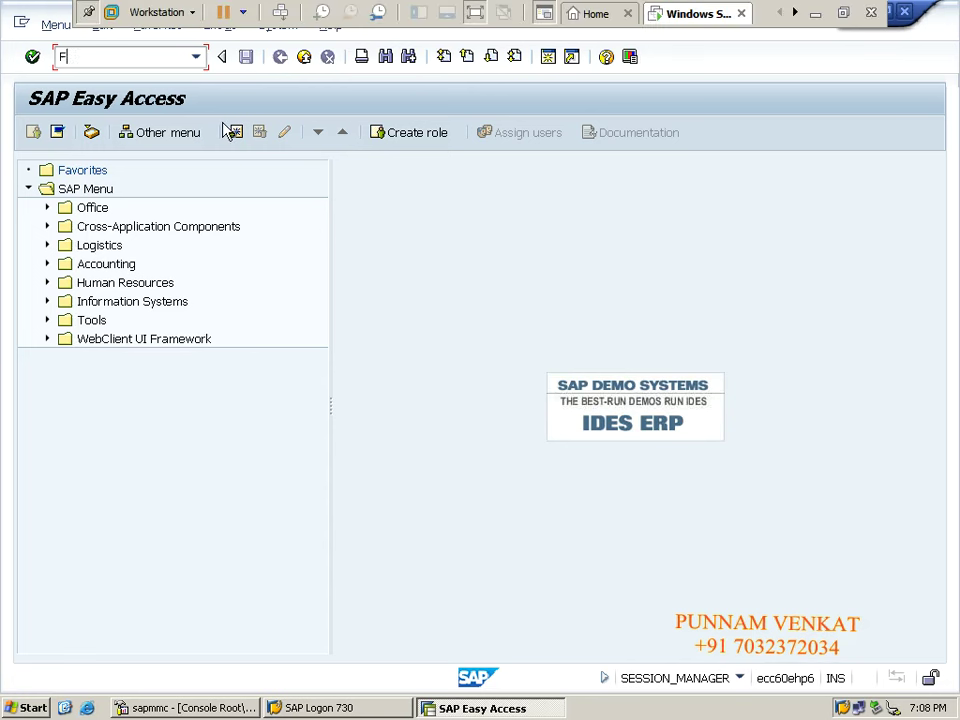
Step: Start FB60 and change its company code from DM10 to FM10
{"action": "type", "text": "FB60"}
{"action": "key", "text": "Return"}
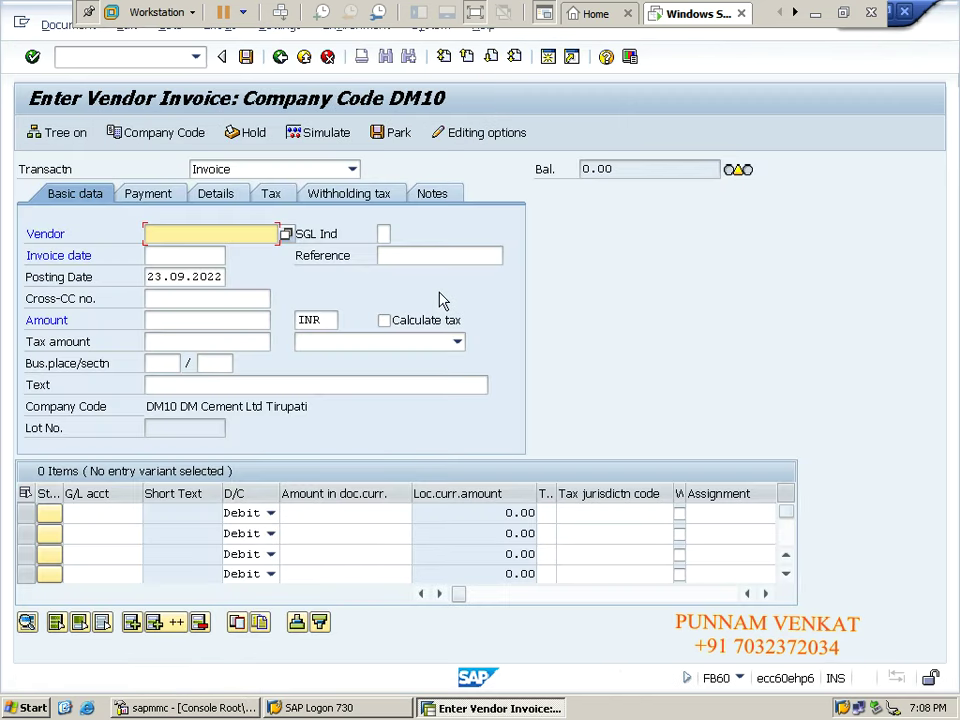
{"action": "left_click", "coordinate": [165, 134]}
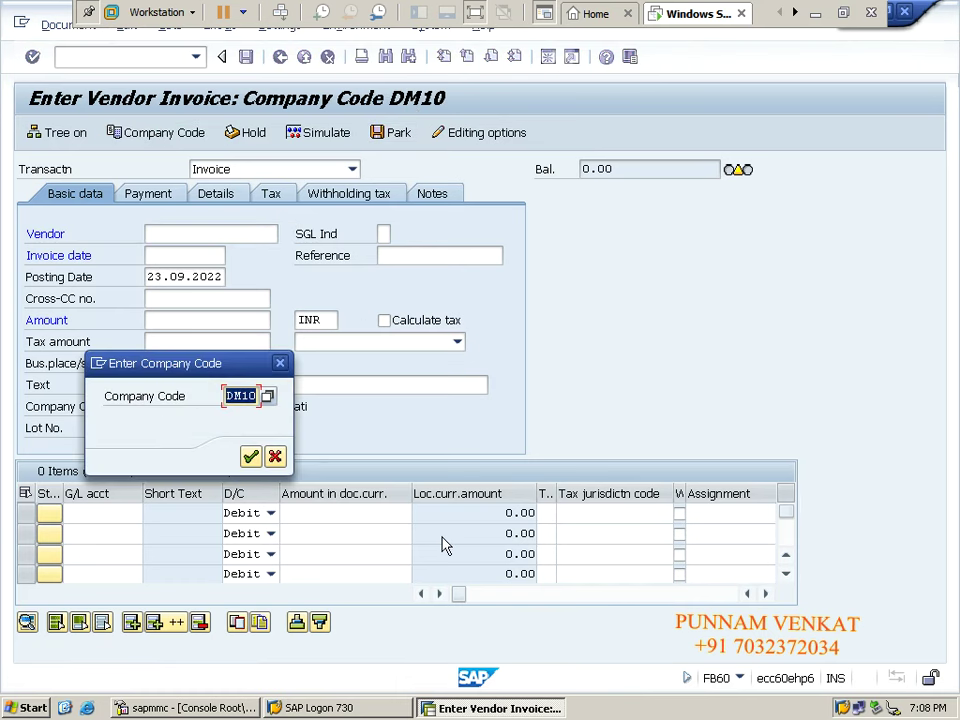
{"action": "type", "text": "FM10"}
{"action": "key", "text": "Tab"}
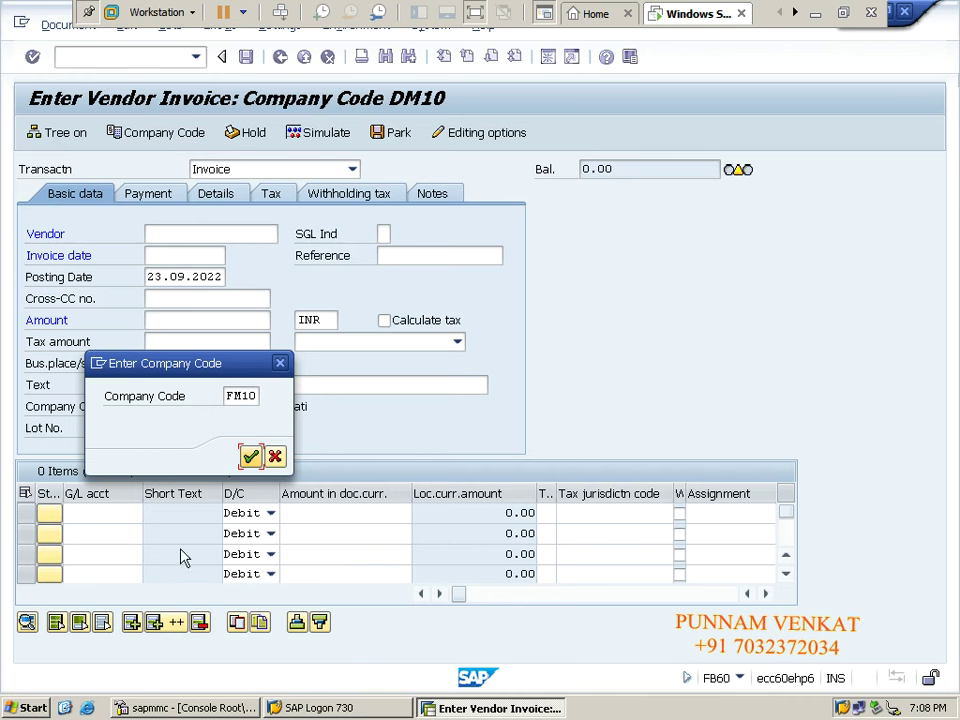
{"action": "left_click", "coordinate": [252, 460]}
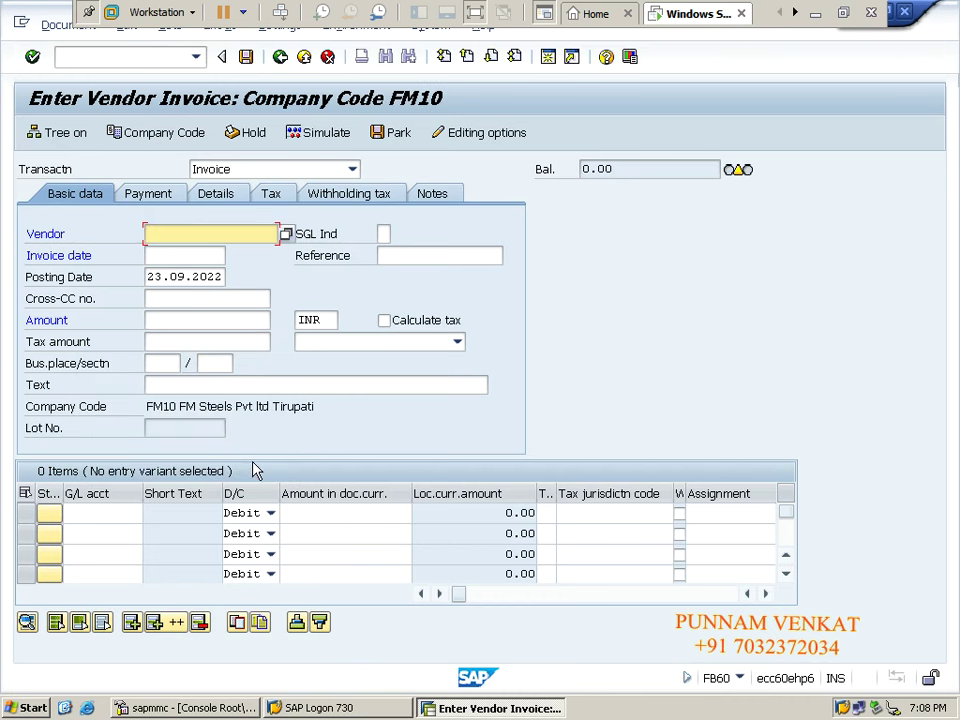
Step: Select vendor PV_01 PVT LTD from the FM10 vendor search
{"action": "left_click", "coordinate": [287, 236]}
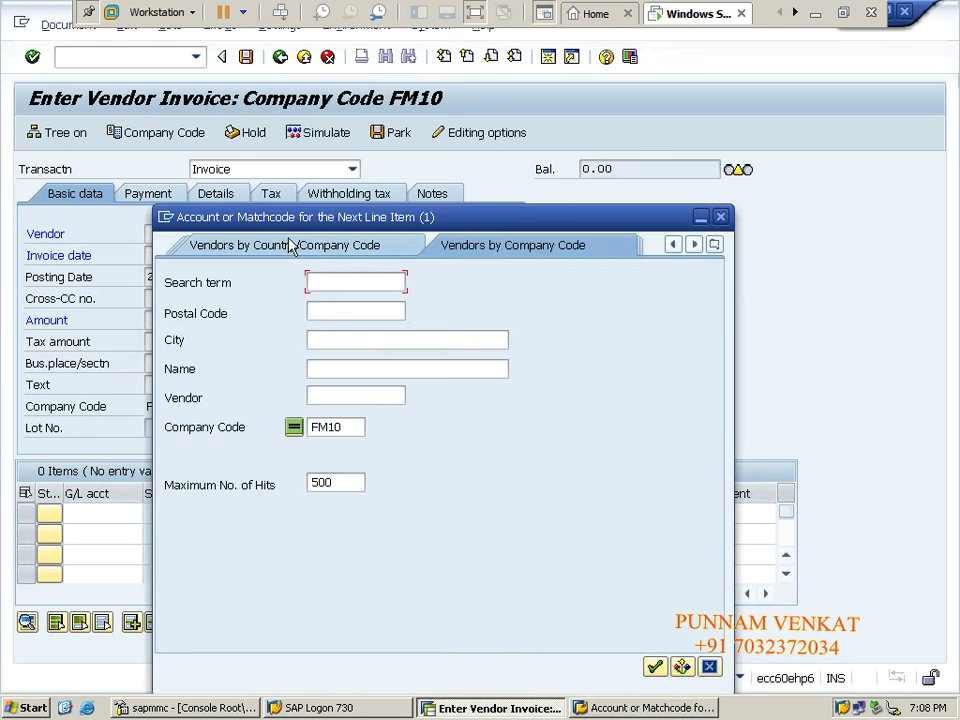
{"action": "key", "text": "Return"}
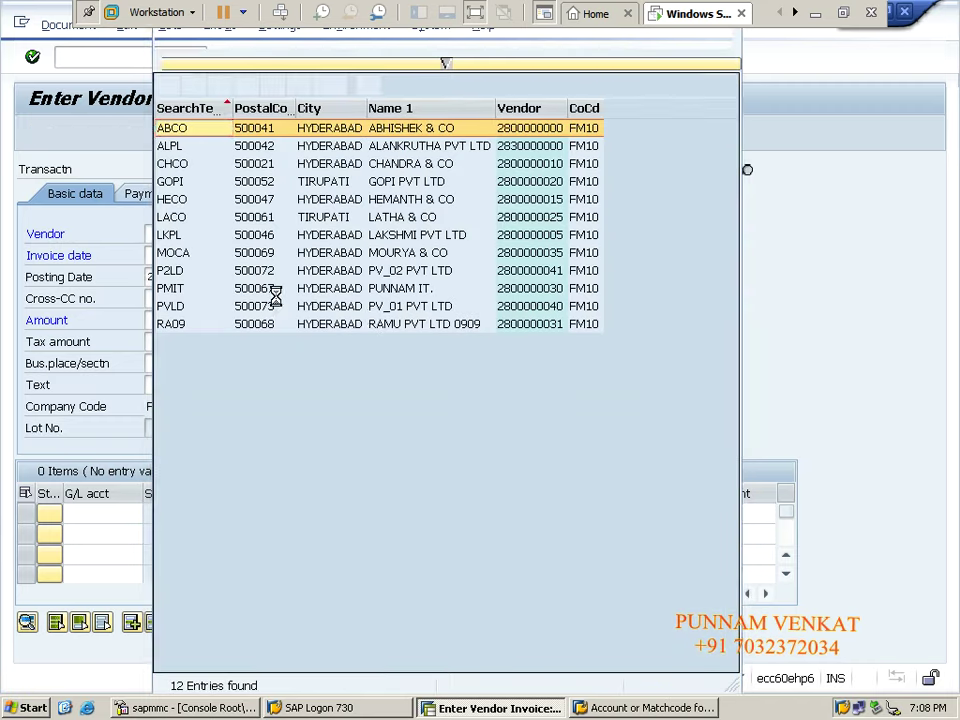
{"action": "left_click", "coordinate": [386, 308]}
{"action": "double_click", "coordinate": [385, 310]}
Step: Set the invoice date to 23.09.2022, leaving the posting date unchanged
{"action": "key", "text": "Tab"}
{"action": "key", "text": "Tab"}
{"action": "key", "text": "ctrl+c"}
{"action": "key", "text": "shift+Tab"}
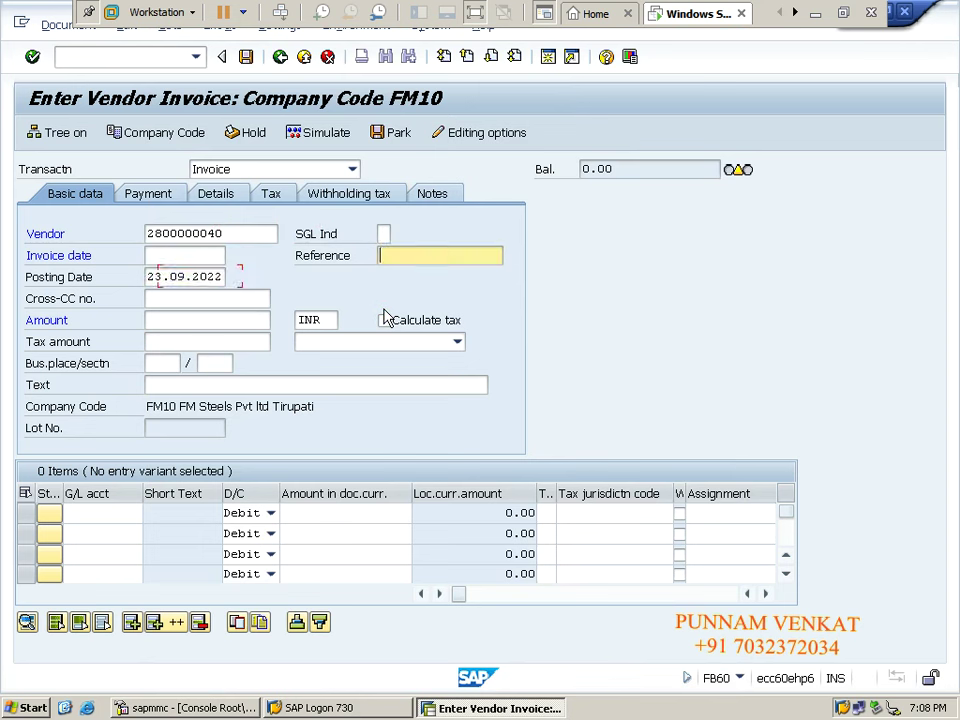
{"action": "key", "text": "shift+Tab"}
{"action": "key", "text": "ctrl+v"}
{"action": "key", "text": "Tab"}
Step: Set reference INV POST and text 'Being vendor Invoice Posting'
{"action": "key", "text": "BackSpace"}
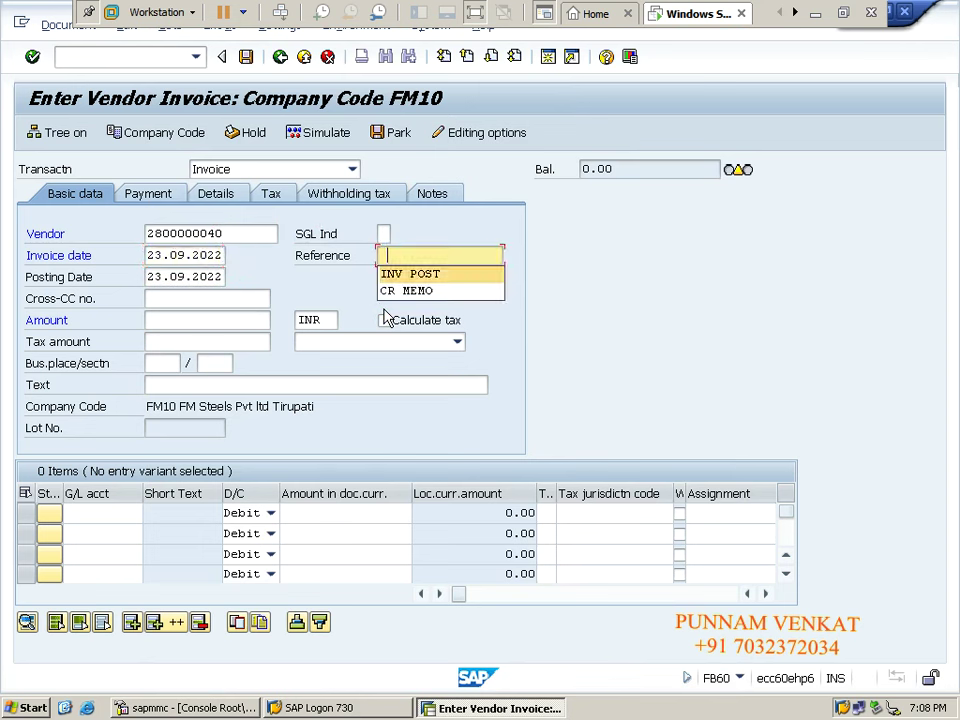
{"action": "key", "text": "Down"}
{"action": "key", "text": "Tab"}
{"action": "key", "text": "Tab"}
{"action": "key", "text": "Tab"}
{"action": "key", "text": "Tab"}
{"action": "key", "text": "Tab"}
{"action": "key", "text": "Tab"}
{"action": "key", "text": "Tab"}
{"action": "key", "text": "Tab"}
{"action": "key", "text": "Tab"}
{"action": "key", "text": "Tab"}
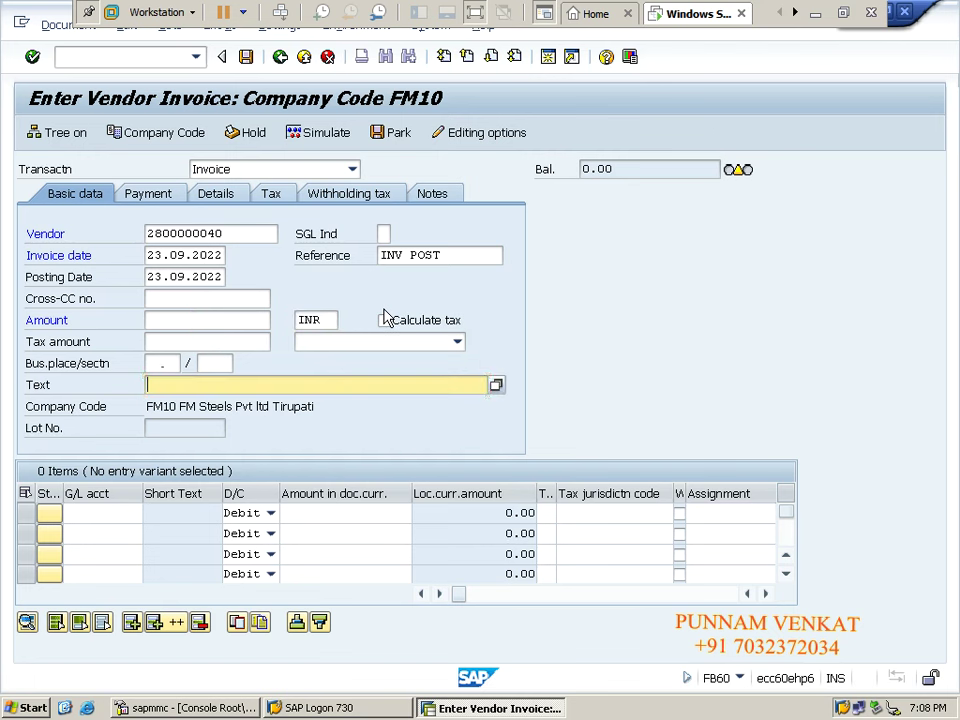
{"action": "key", "text": "BackSpace"}
{"action": "key", "text": "Down"}
{"action": "key", "text": "Return"}
{"action": "key", "text": "Tab"}
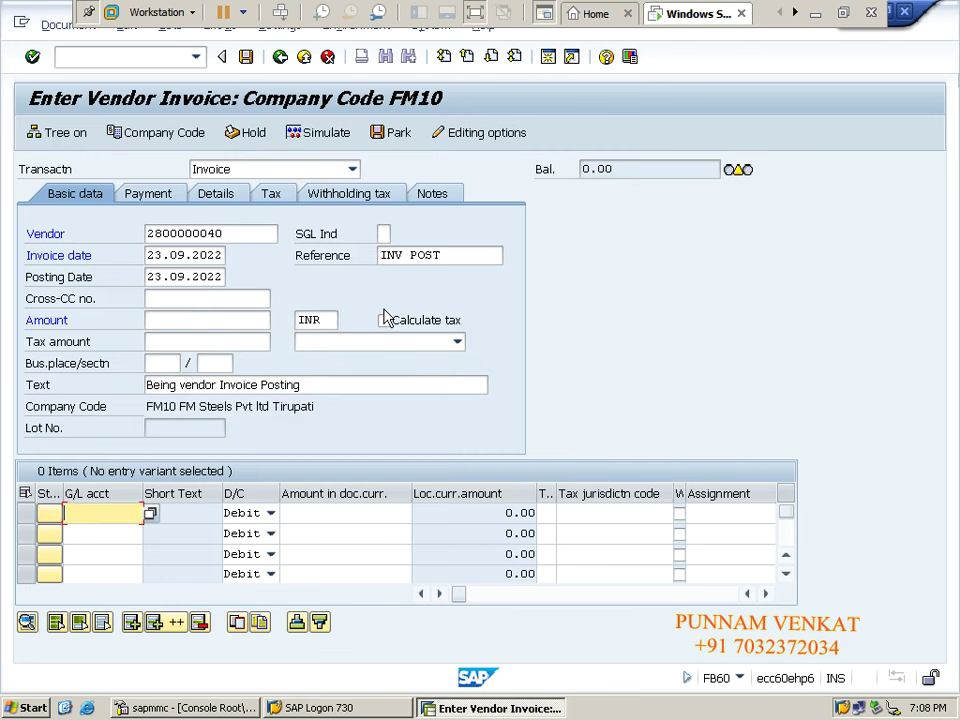
Step: Add a line item debiting G/L account 440003 for 150,000
{"action": "key", "text": "BackSpace"}
{"action": "key", "text": "Down"}
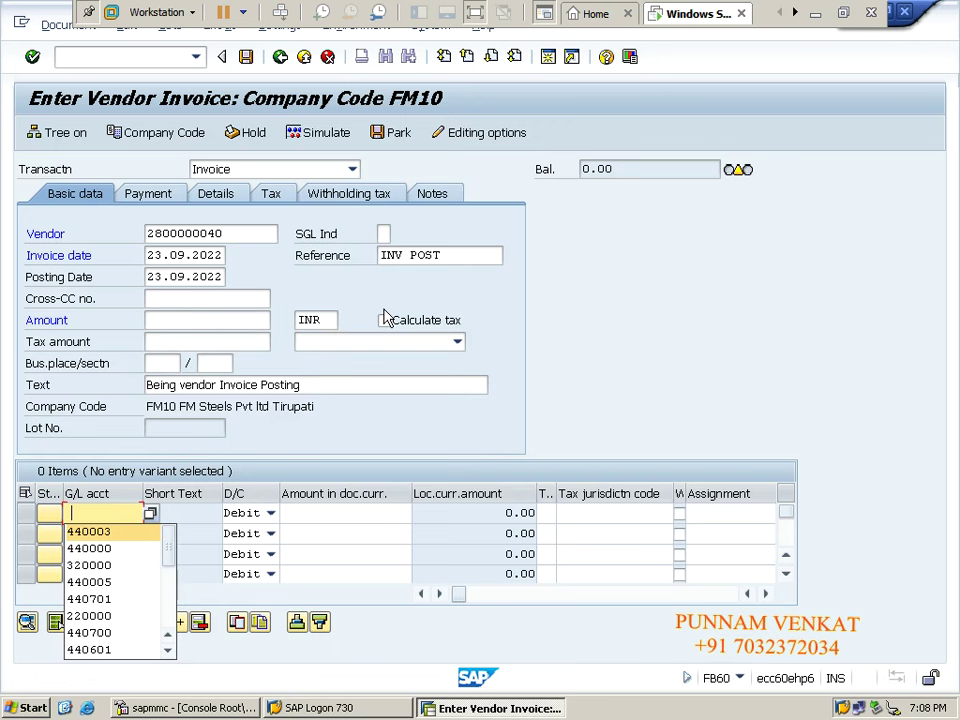
{"action": "key", "text": "Return"}
{"action": "key", "text": "Tab"}
{"action": "key", "text": "Tab"}
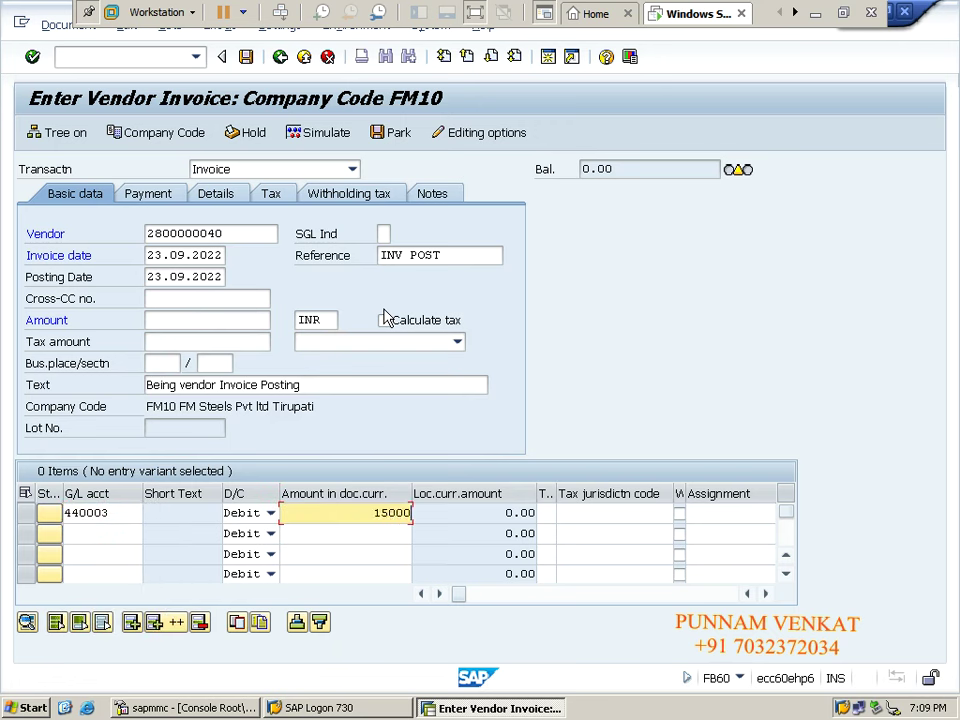
{"action": "key", "text": "Tab"}
{"action": "key", "text": "Tab"}
{"action": "key", "text": "Tab"}
{"action": "key", "text": "Tab"}
{"action": "key", "text": "Tab"}
{"action": "key", "text": "Tab"}
{"action": "key", "text": "Tab"}
{"action": "key", "text": "Tab"}
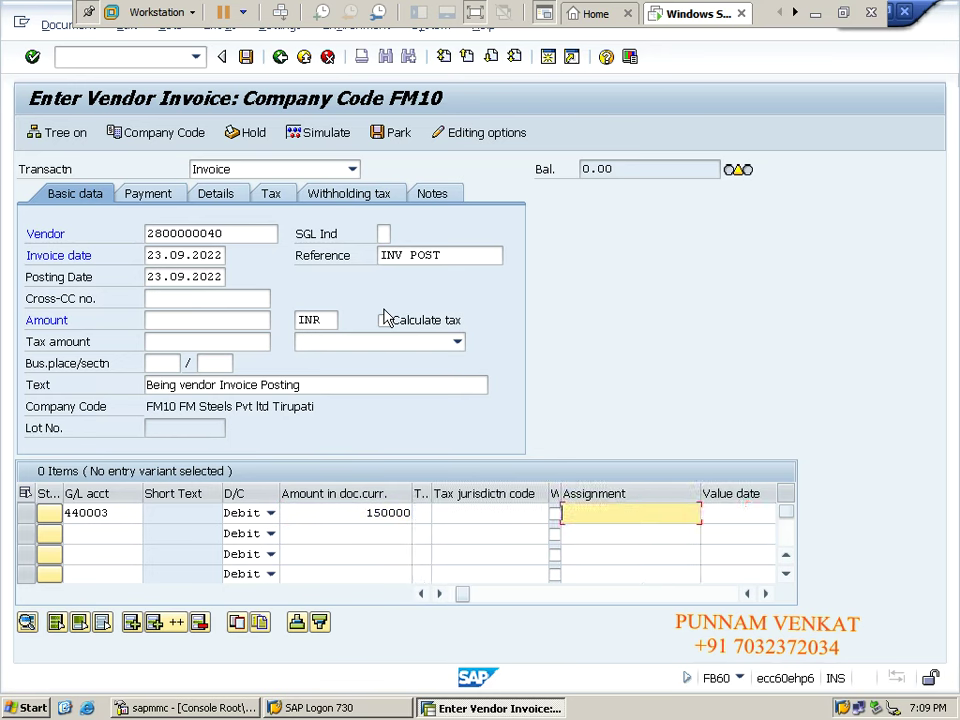
Step: Give the line business area FMHB and profit center FM100, accepting the tax warning
{"action": "key", "text": "BackSpace"}
{"action": "key", "text": "Down"}
{"action": "key", "text": "Down"}
{"action": "key", "text": "Down"}
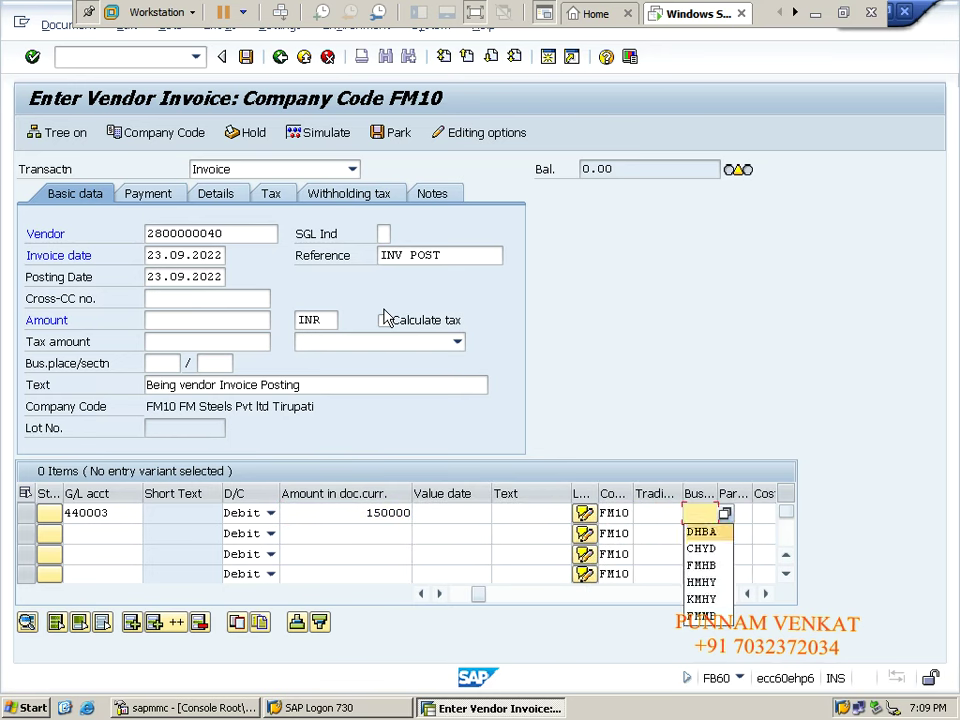
{"action": "key", "text": "Return"}
{"action": "key", "text": "Tab"}
{"action": "key", "text": "Tab"}
{"action": "key", "text": "Tab"}
{"action": "key", "text": "Tab"}
{"action": "key", "text": "Tab"}
{"action": "key", "text": "Tab"}
{"action": "key", "text": "Tab"}
{"action": "key", "text": "Tab"}
{"action": "key", "text": "Tab"}
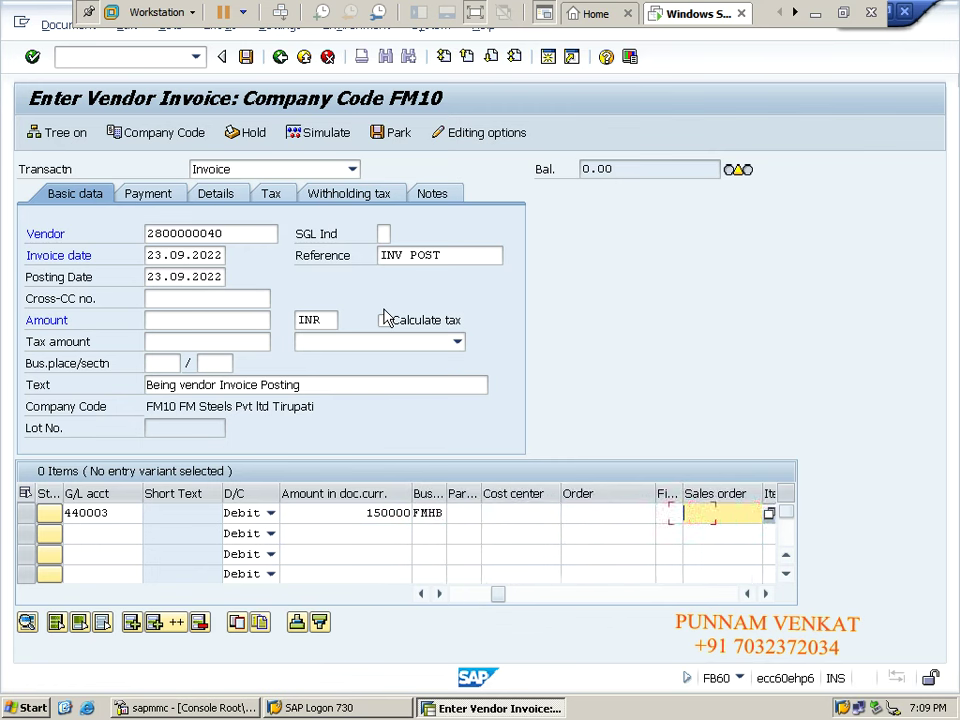
{"action": "key", "text": "Tab"}
{"action": "key", "text": "Tab"}
{"action": "key", "text": "BackSpace"}
{"action": "key", "text": "Down"}
{"action": "key", "text": "Down"}
{"action": "key", "text": "Down"}
{"action": "key", "text": "Return"}
{"action": "key", "text": "Tab"}
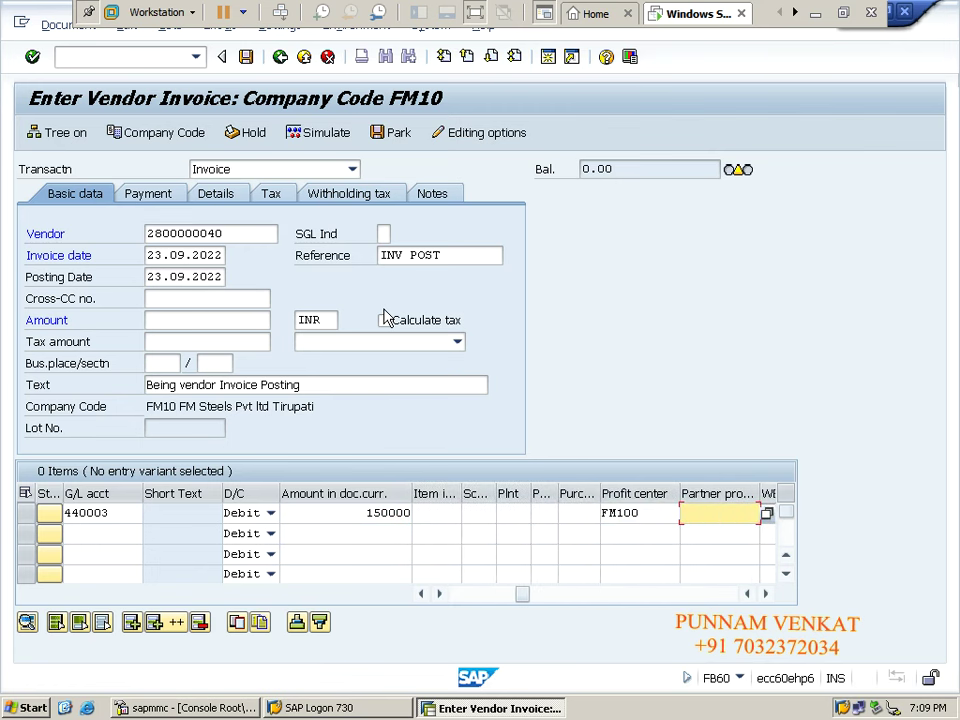
{"action": "key", "text": "Return"}
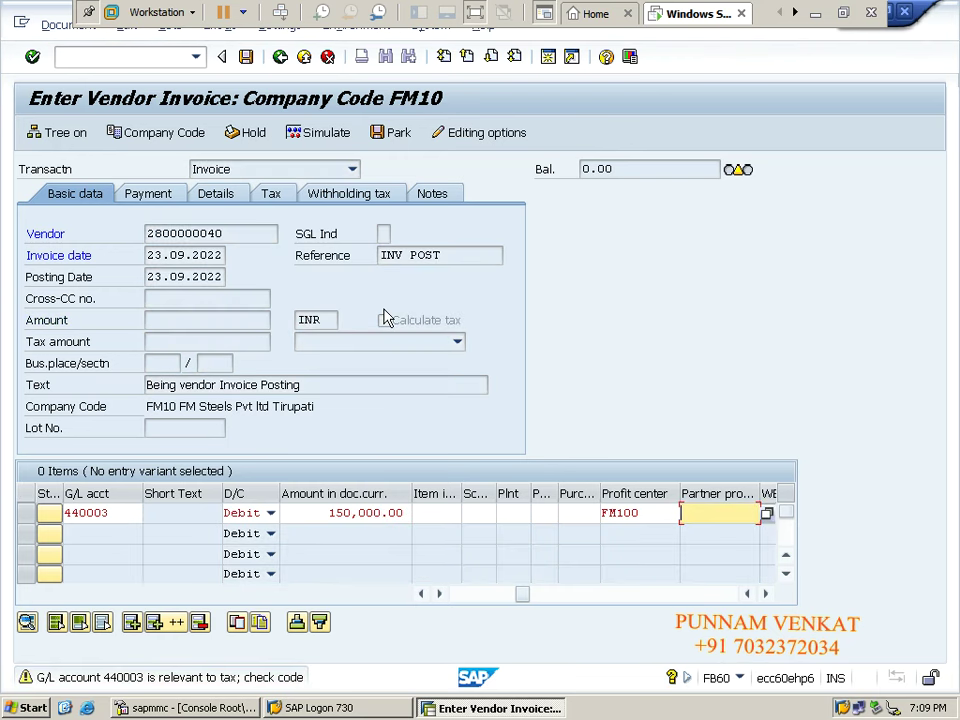
{"action": "key", "text": "Return"}
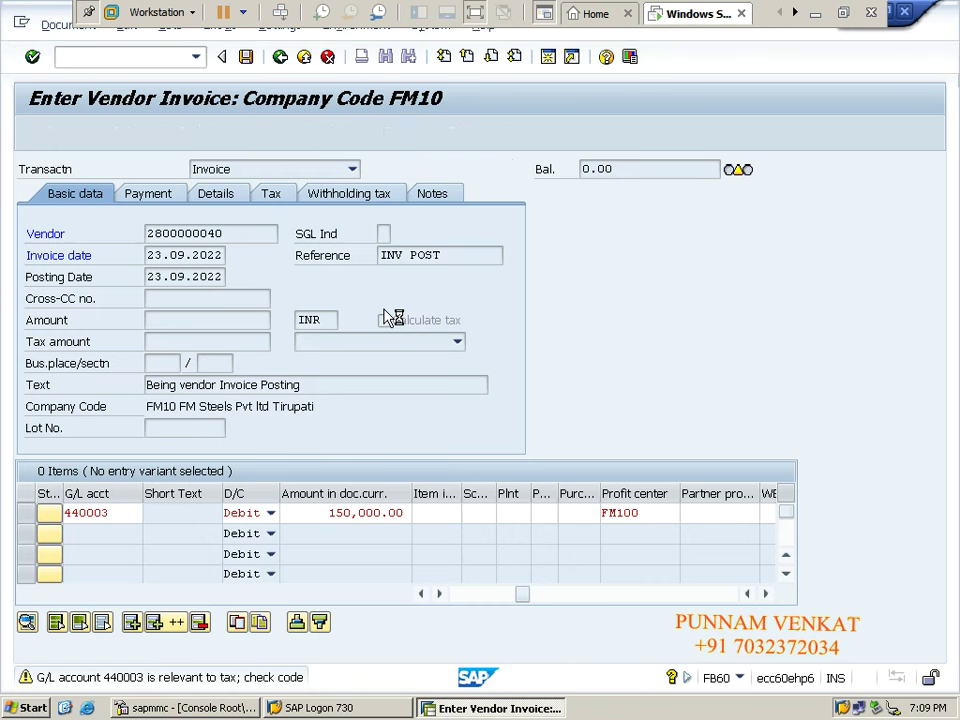
Step: Copy the 150,000.00 balance into the invoice amount, accept it, and simulate the document
{"action": "double_click", "coordinate": [678, 168]}
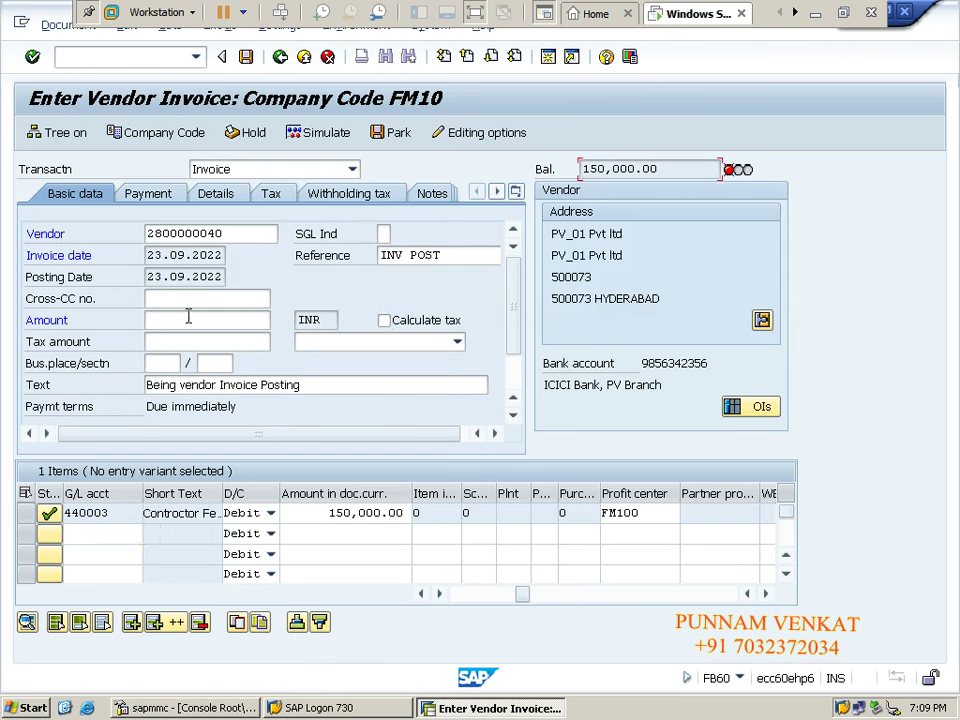
{"action": "left_click", "coordinate": [156, 318]}
{"action": "key", "text": "ctrl+v"}
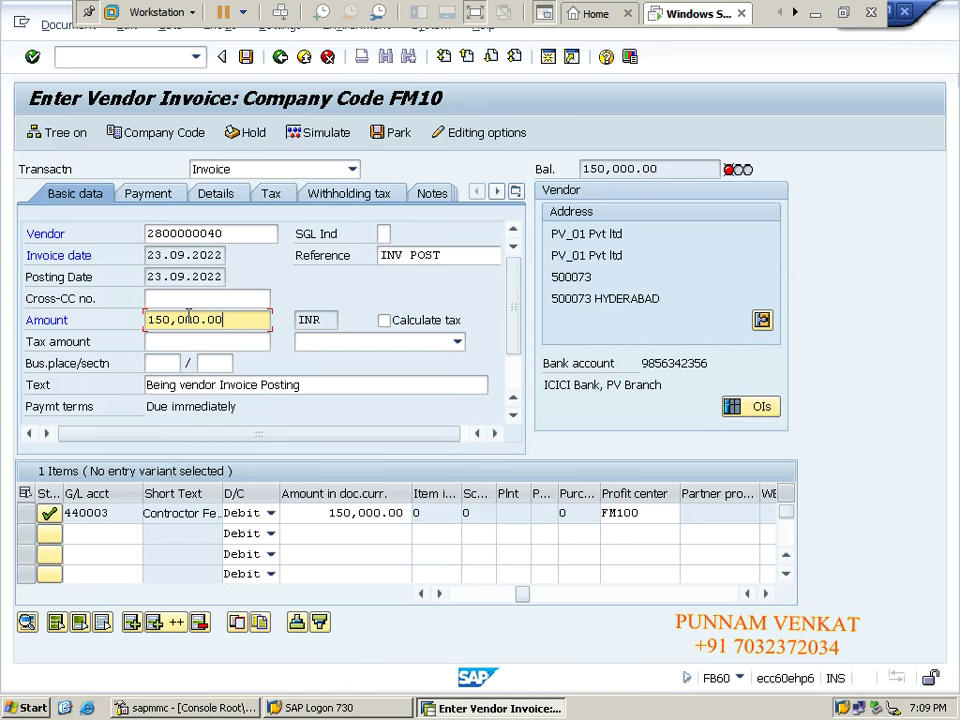
{"action": "key", "text": "Return"}
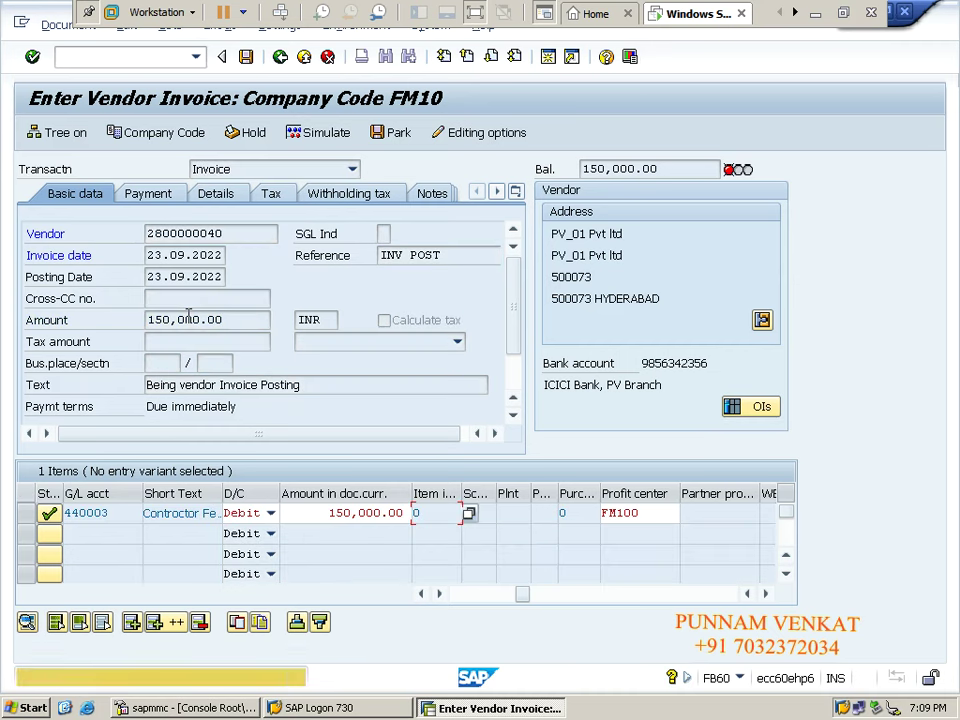
{"action": "key", "text": "Return"}
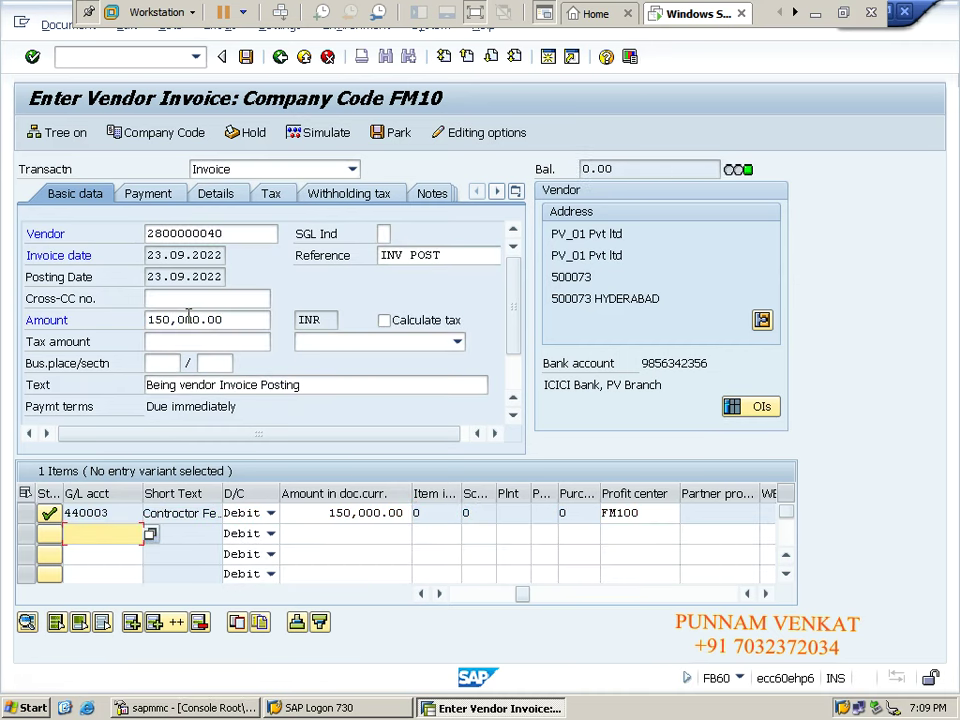
{"action": "left_click", "coordinate": [323, 133]}
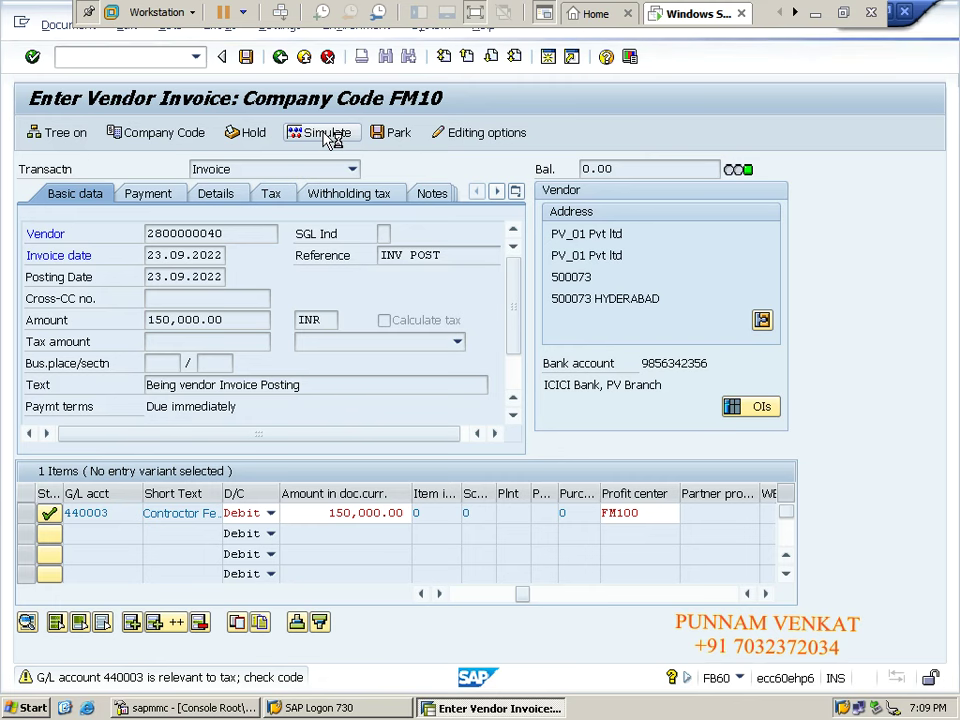
{"action": "left_click", "coordinate": [328, 133]}
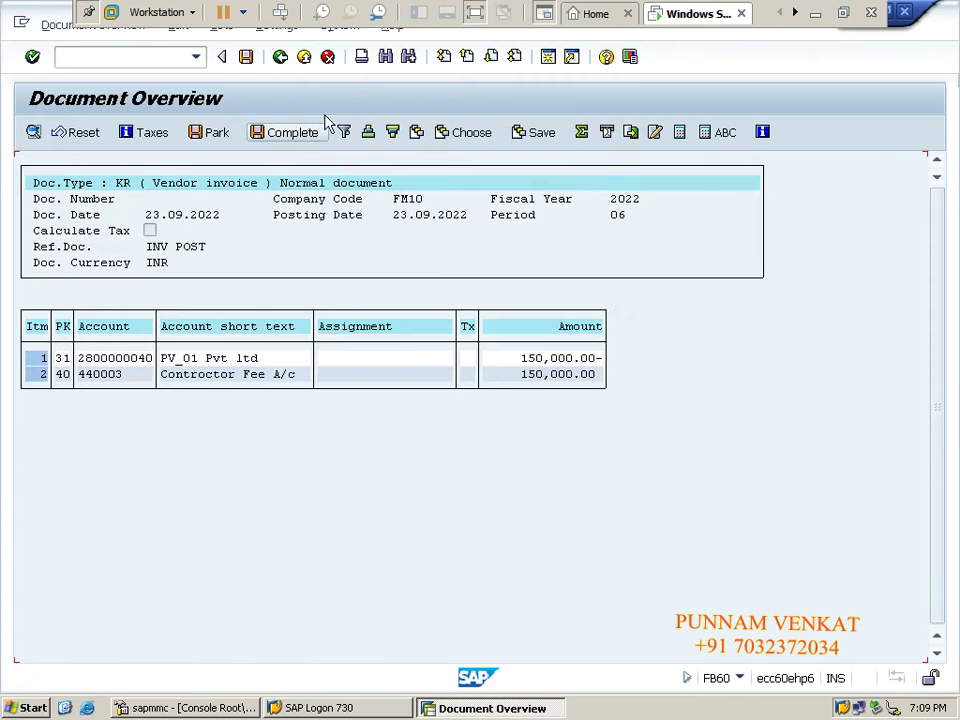
{"action": "left_click", "coordinate": [246, 57]}
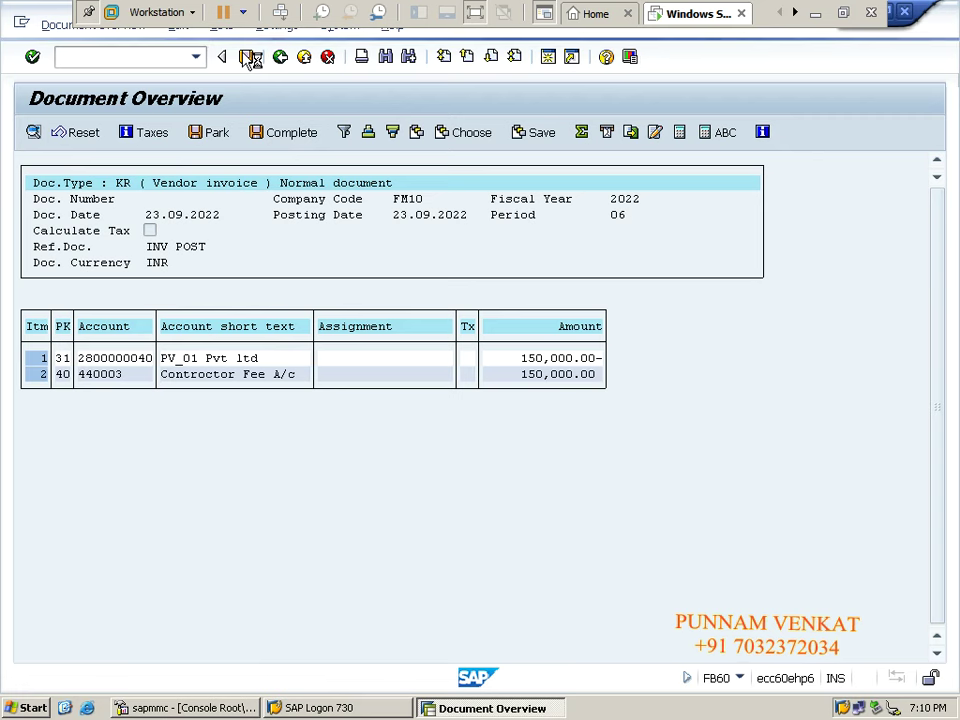
{"action": "left_click", "coordinate": [250, 58]}
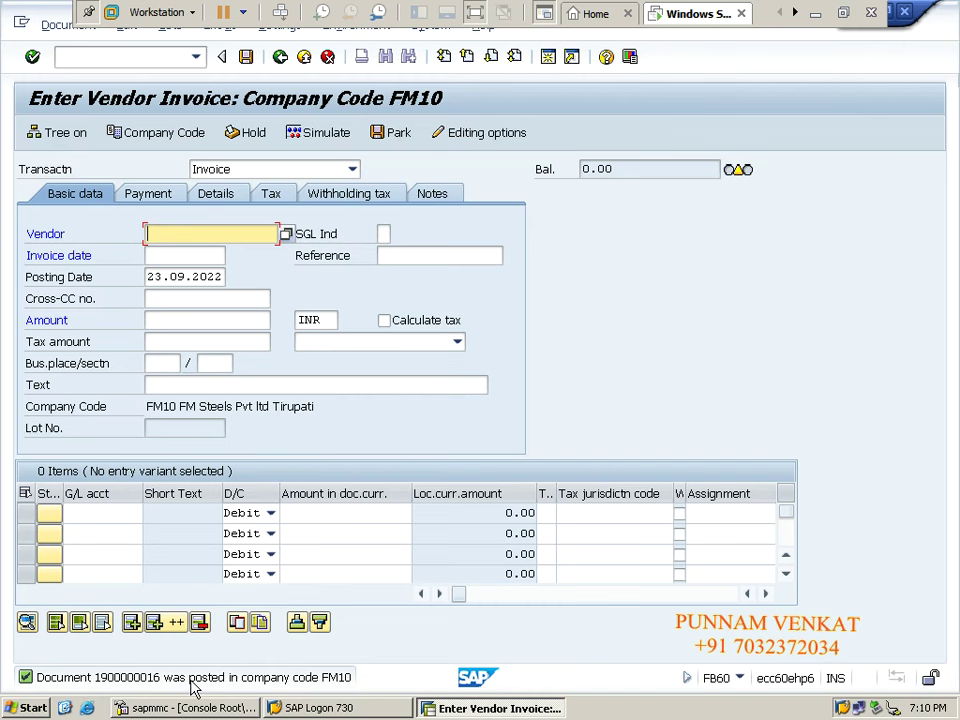
{"action": "left_click", "coordinate": [55, 28]}
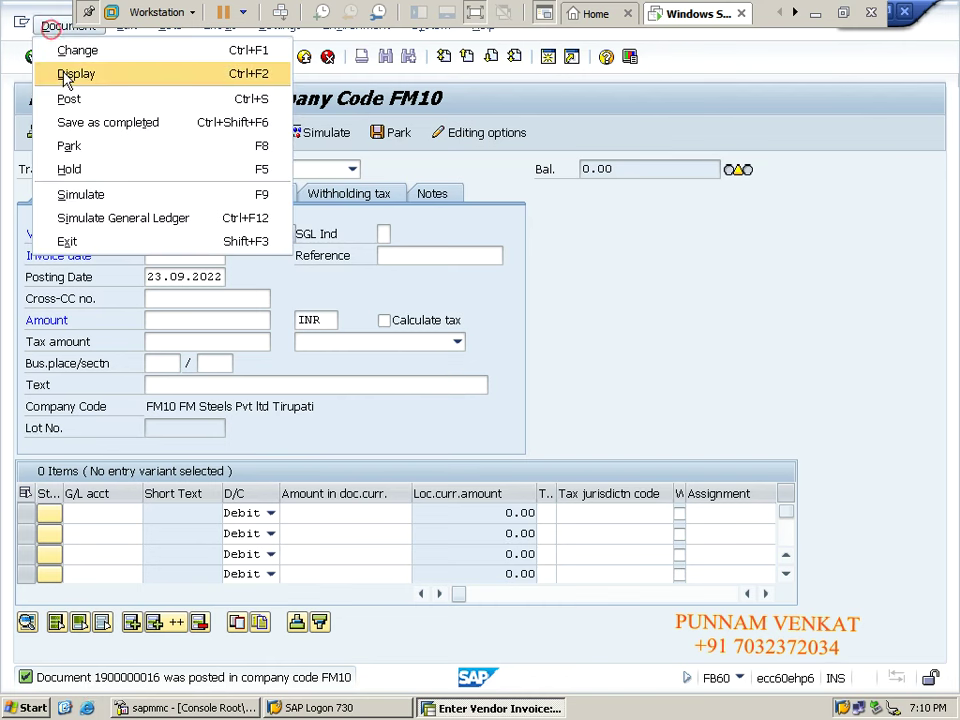
{"action": "left_click", "coordinate": [62, 74]}
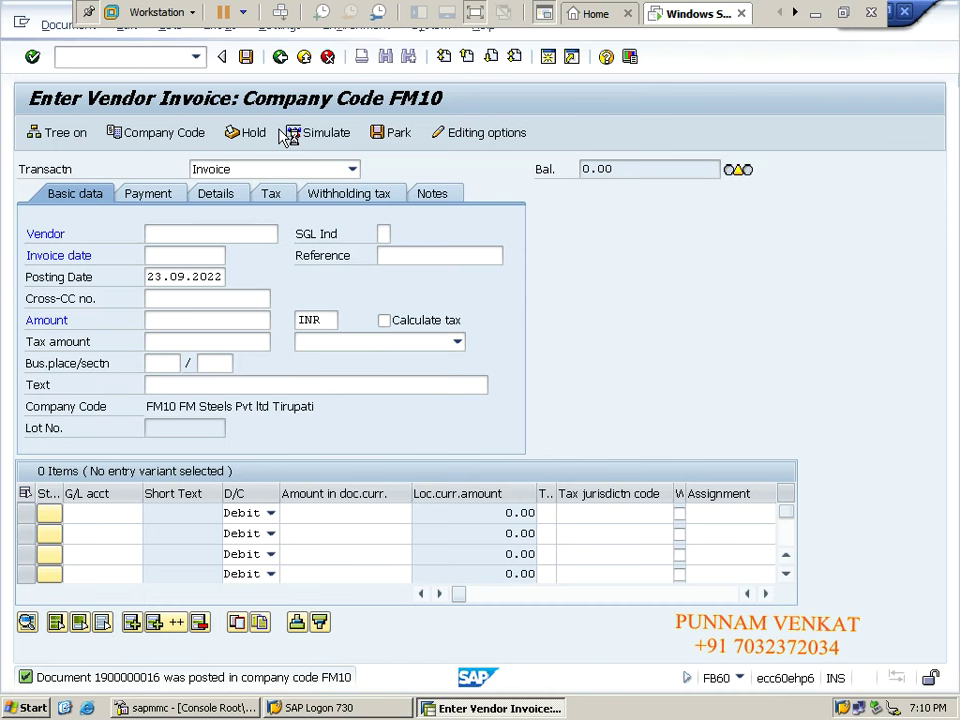
{"action": "key", "text": "F7"}
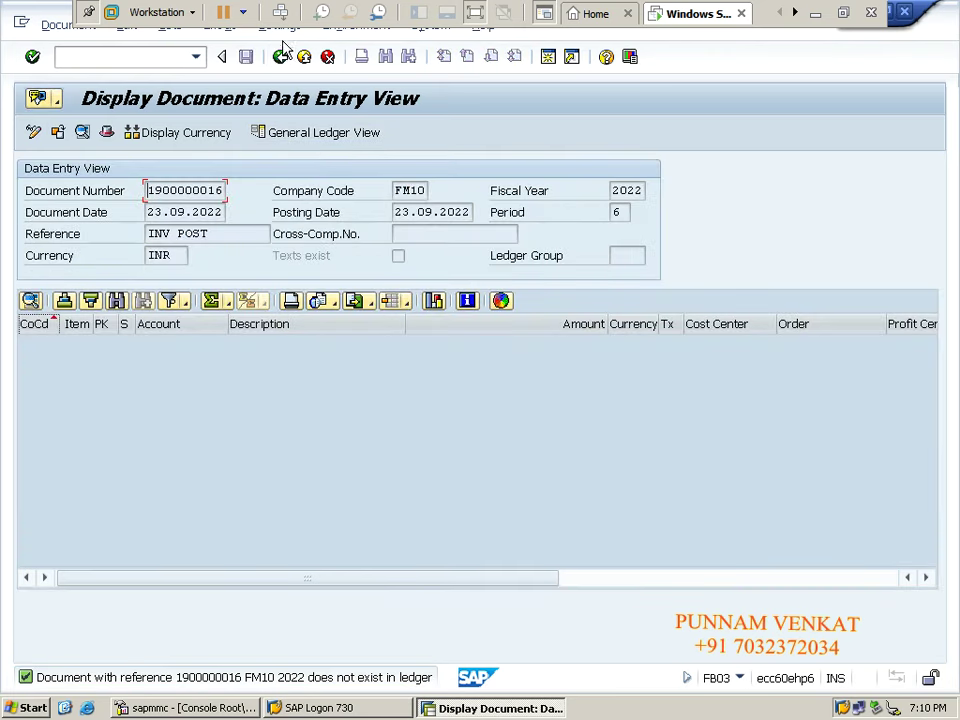
{"action": "left_click", "coordinate": [281, 57]}
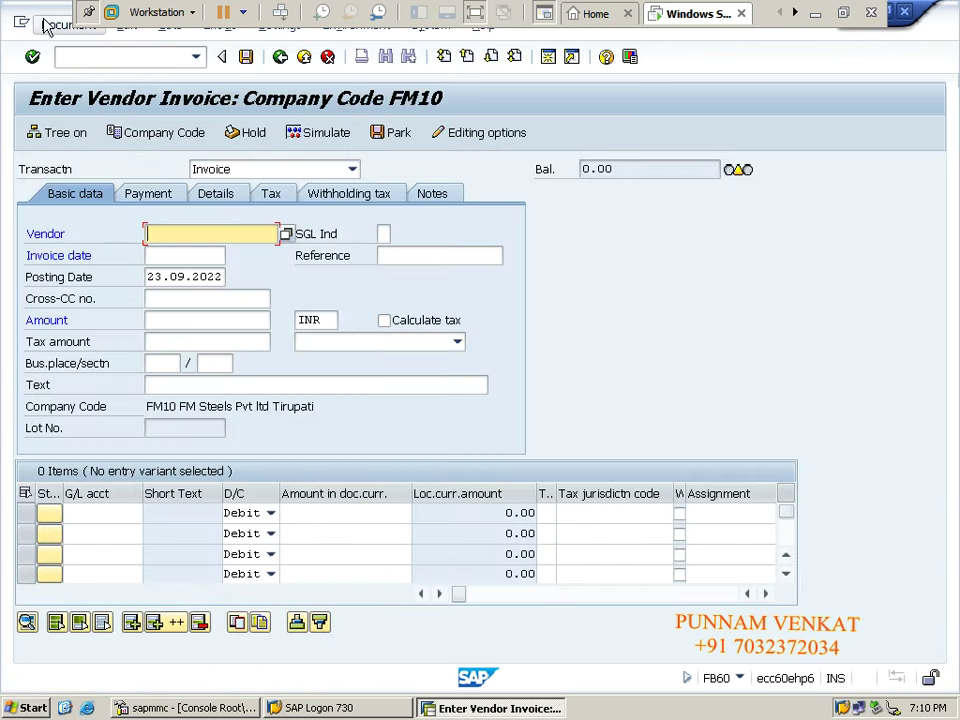
{"action": "left_click", "coordinate": [45, 25]}
{"action": "left_click", "coordinate": [66, 85]}
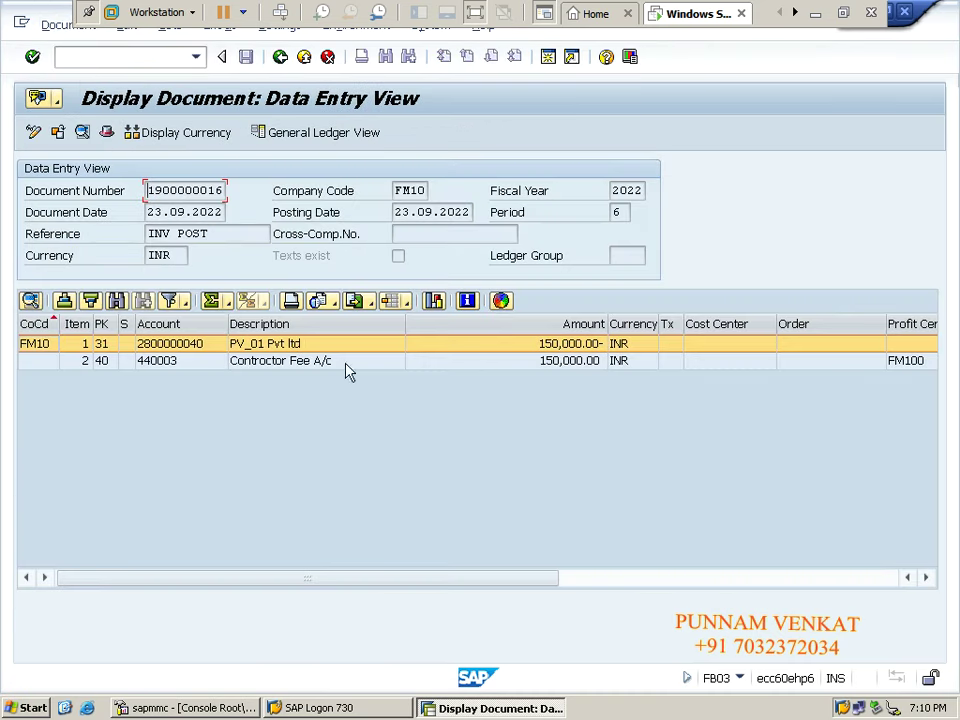
{"action": "left_click", "coordinate": [339, 364]}
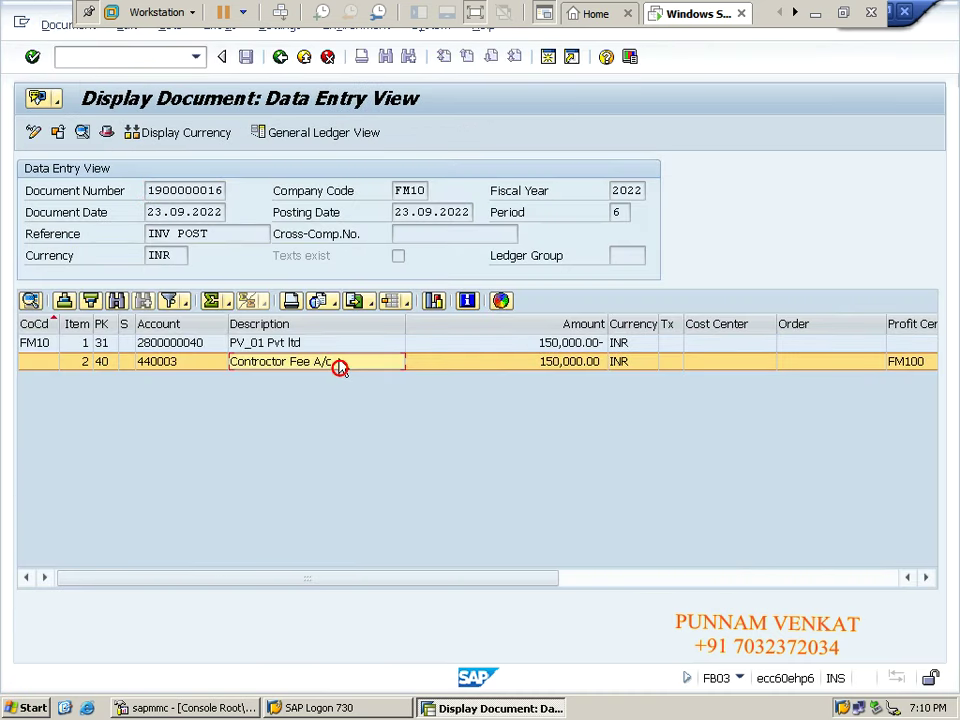
{"action": "left_click", "coordinate": [300, 343]}
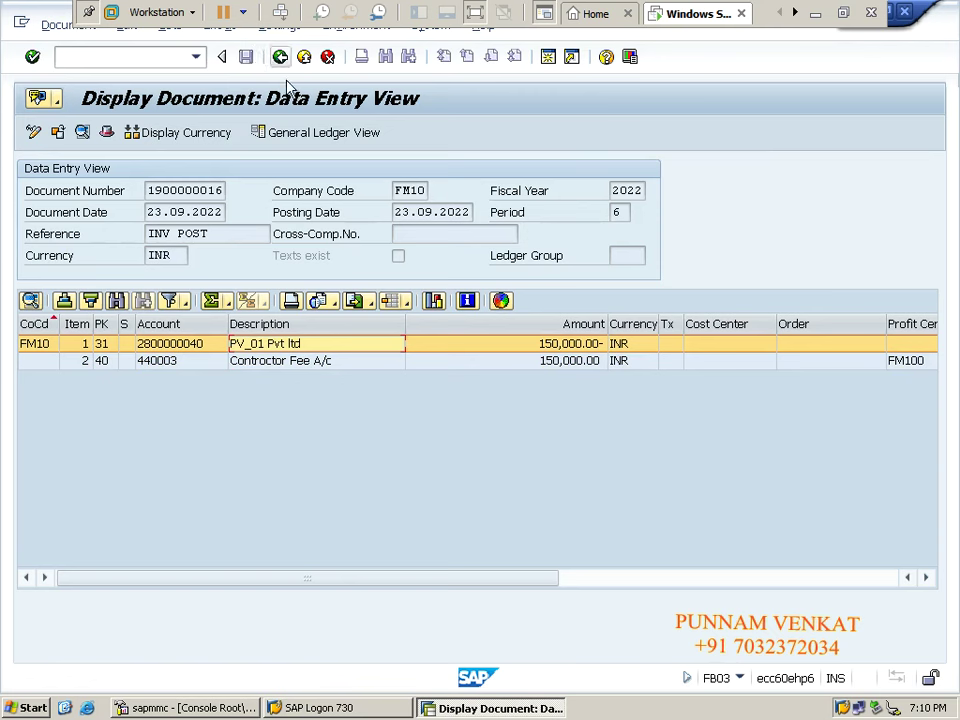
{"action": "left_click", "coordinate": [248, 347]}
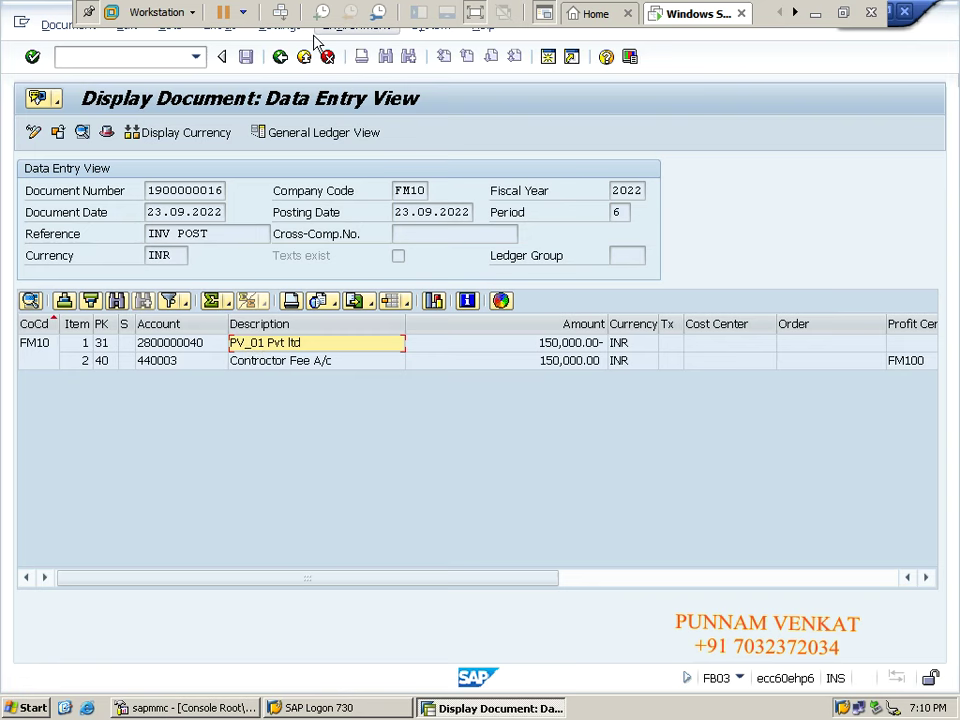
{"action": "left_click", "coordinate": [283, 60]}
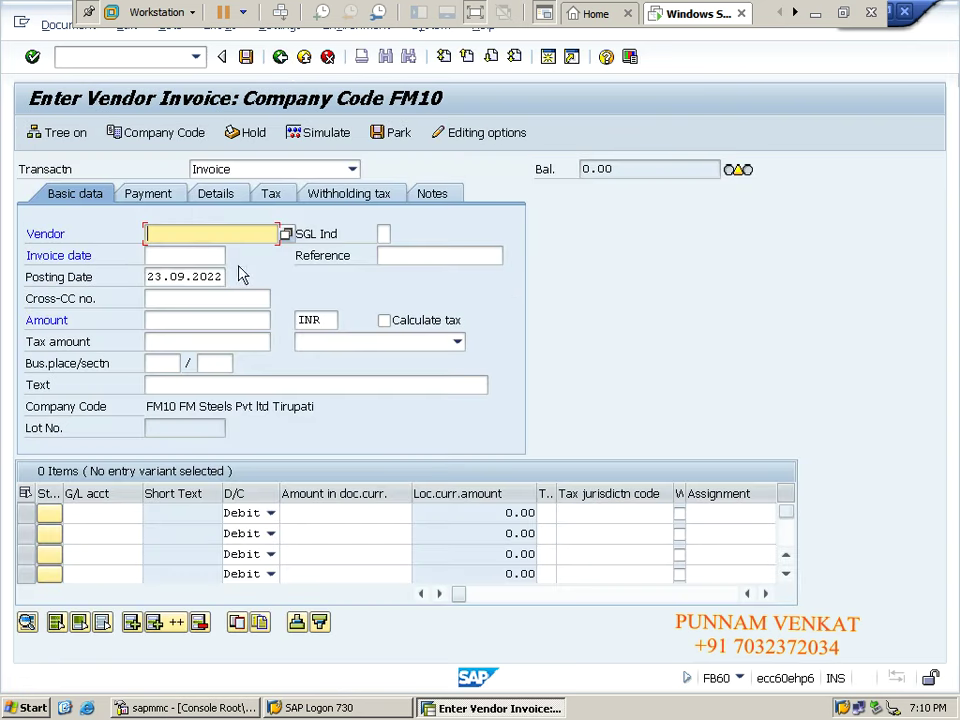
Step: Select vendor PV_02 PVT LTD and set invoice date 23.09.2022
{"action": "left_click", "coordinate": [286, 234]}
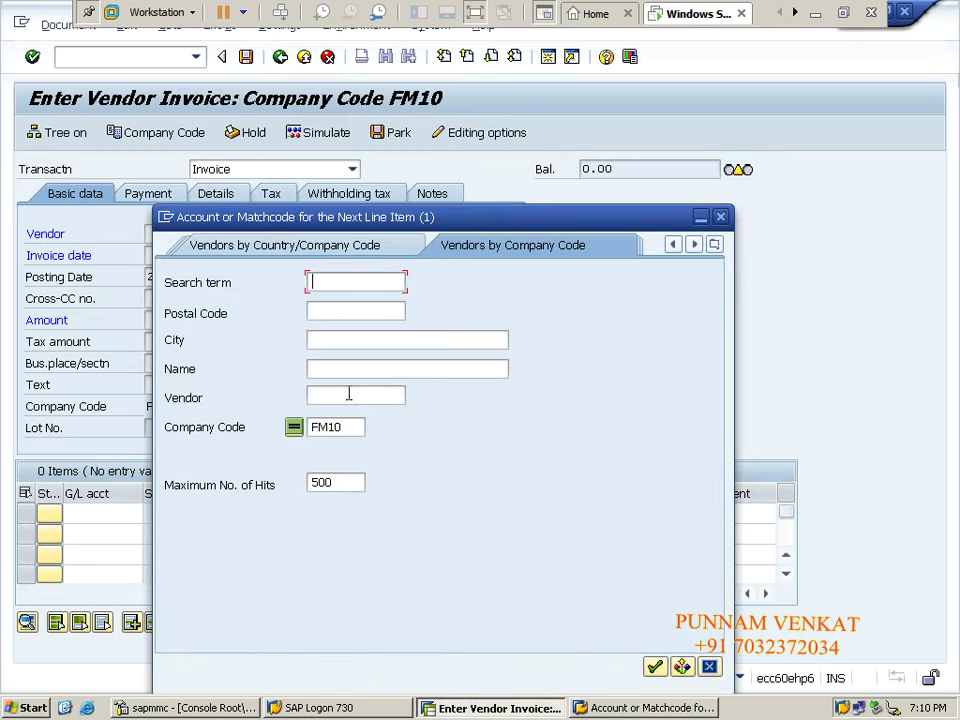
{"action": "left_click", "coordinate": [351, 391]}
{"action": "key", "text": "Return"}
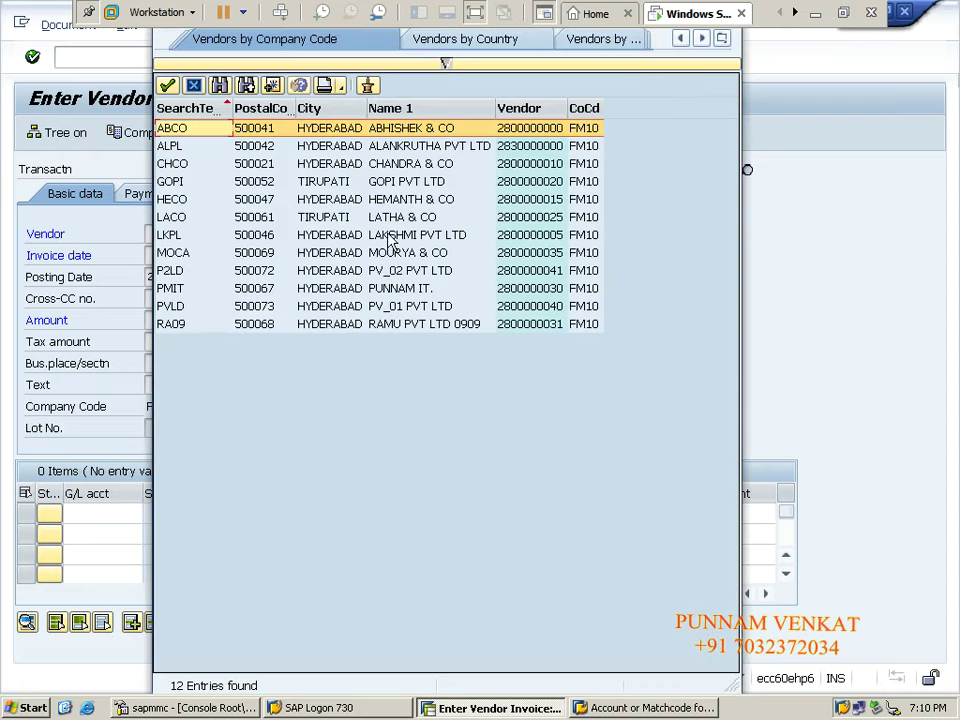
{"action": "double_click", "coordinate": [398, 278]}
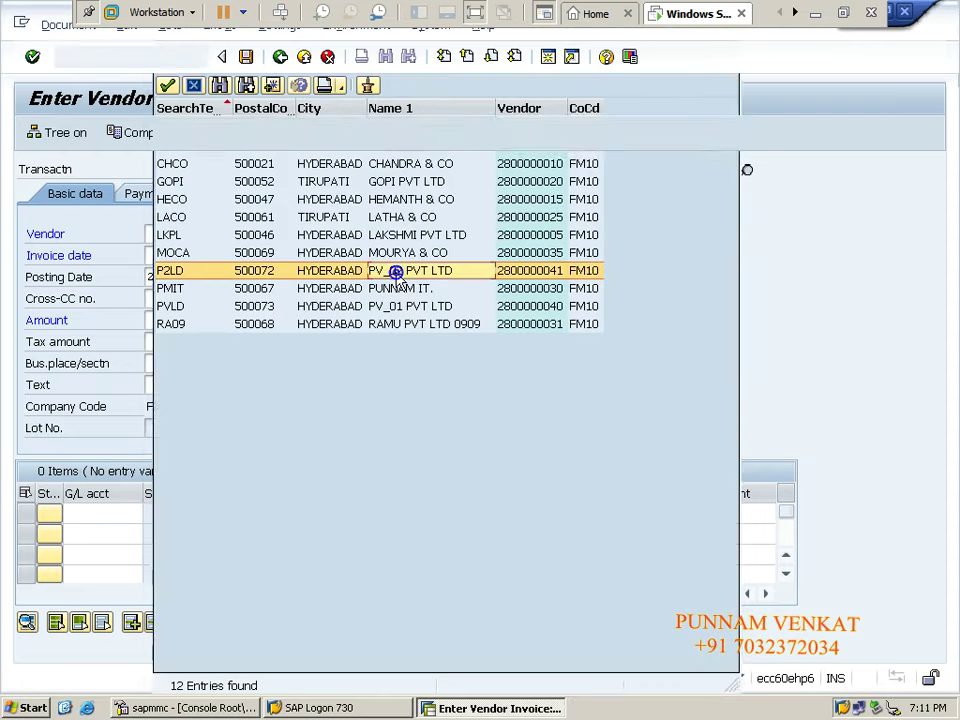
{"action": "key", "text": "Tab"}
{"action": "key", "text": "Tab"}
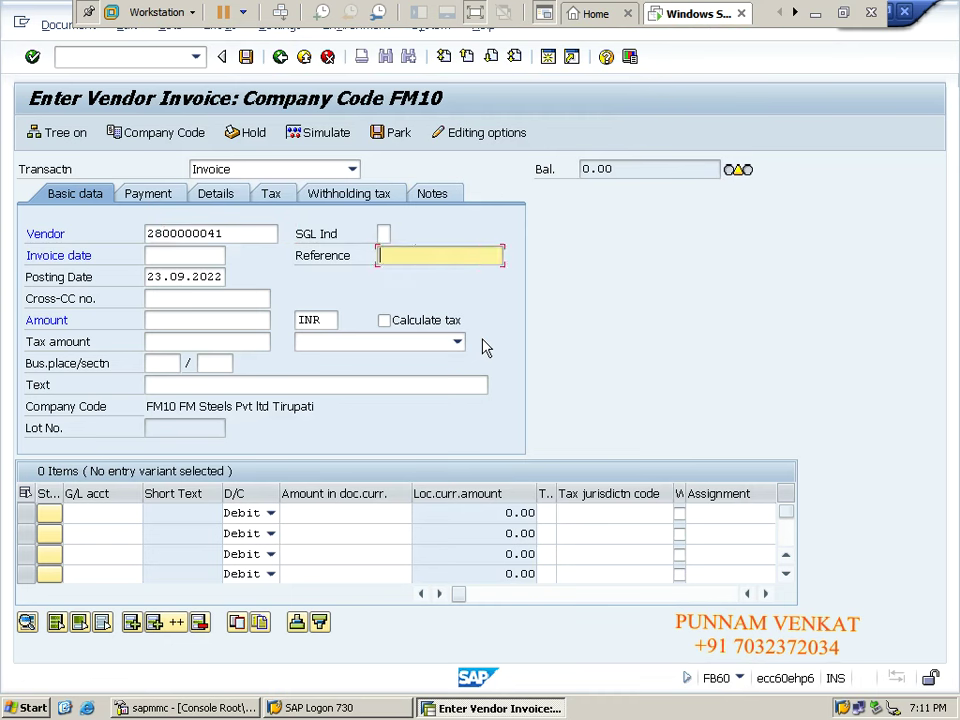
{"action": "key", "text": "Tab"}
{"action": "key", "text": "ctrl+c"}
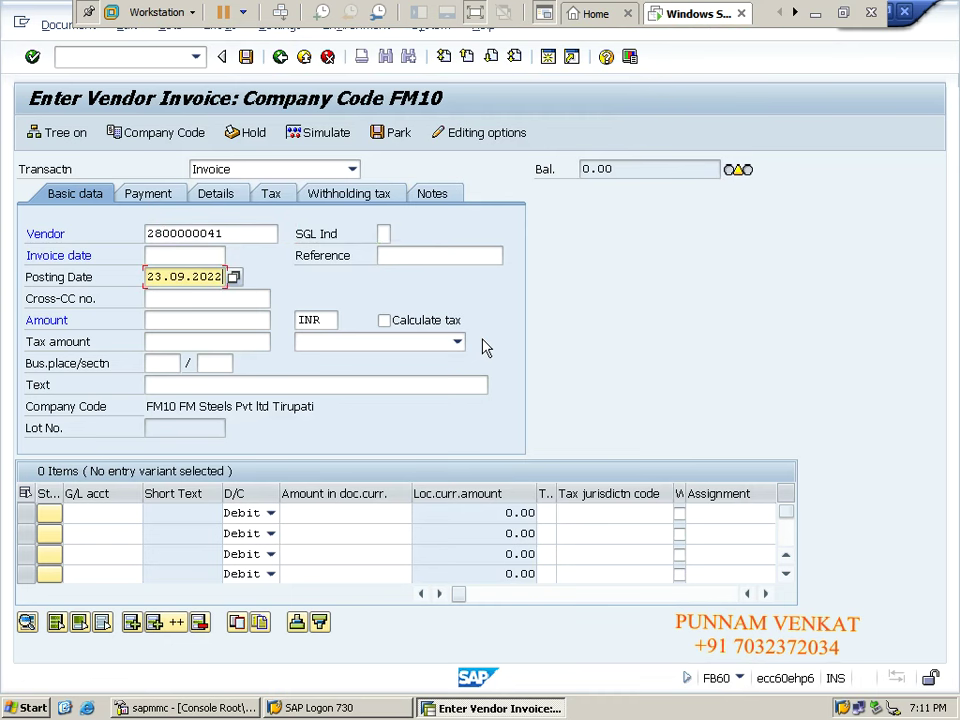
{"action": "key", "text": "shift+Tab"}
{"action": "key", "text": "shift+Tab"}
{"action": "key", "text": "ctrl+v"}
Step: Set reference INV POST, text 'Being vendor Invoice Posting', and line G/L account 440003
{"action": "key", "text": "Tab"}
{"action": "key", "text": "Down"}
{"action": "key", "text": "Return"}
{"action": "key", "text": "Tab"}
{"action": "key", "text": "Tab"}
{"action": "key", "text": "Tab"}
{"action": "key", "text": "Tab"}
{"action": "key", "text": "Tab"}
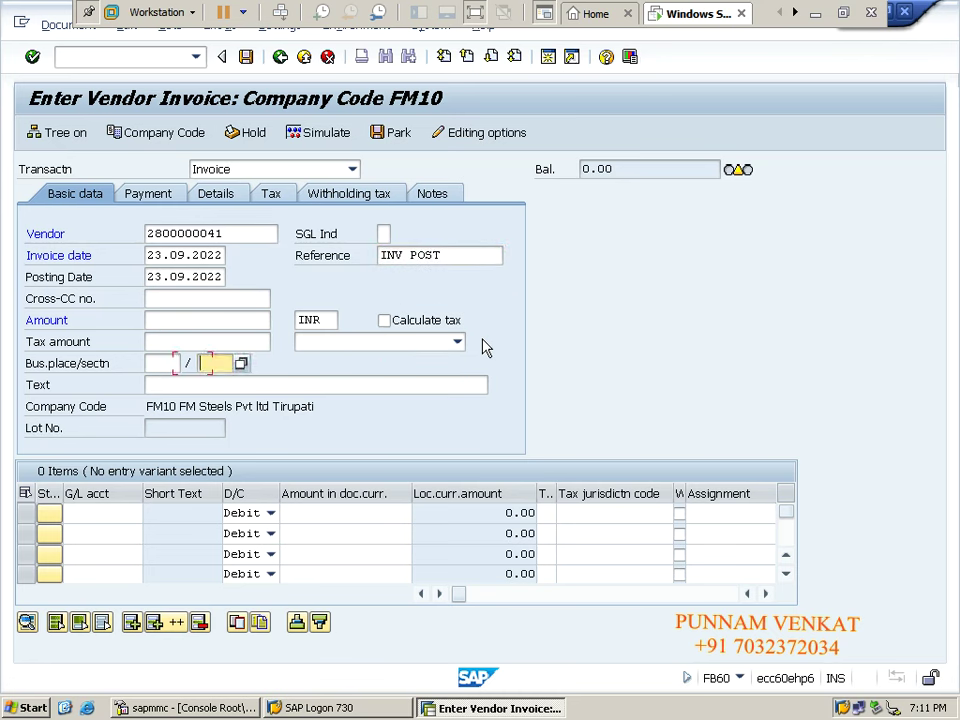
{"action": "key", "text": "Tab"}
{"action": "key", "text": "Down"}
{"action": "key", "text": "Down"}
{"action": "key", "text": "Return"}
{"action": "key", "text": "Tab"}
{"action": "key", "text": "Down"}
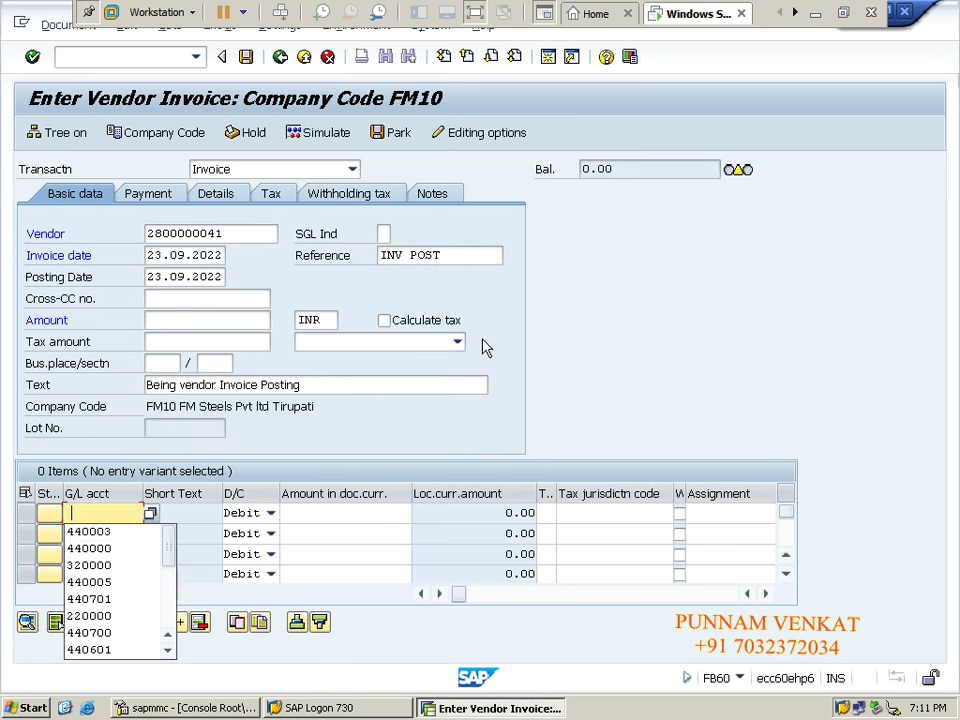
{"action": "key", "text": "Return"}
{"action": "key", "text": "Tab"}
{"action": "key", "text": "Tab"}
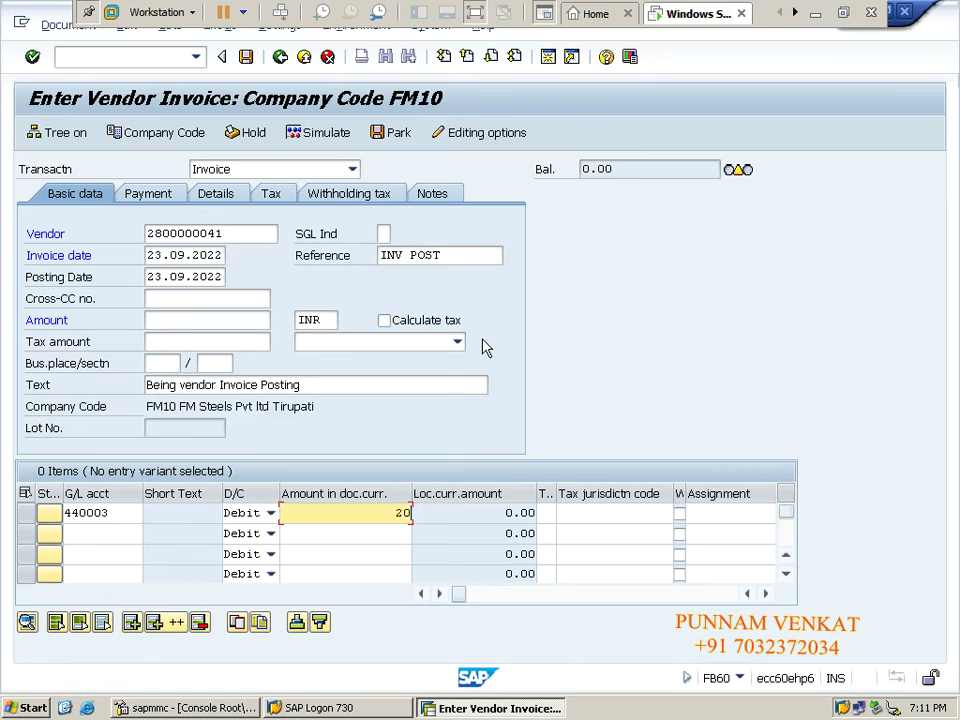
Step: Give the line amount 200000, business area FMHB and profit center FM100, then validate
{"action": "type", "text": "200000"}
{"action": "key", "text": "Tab"}
{"action": "key", "text": "Tab"}
{"action": "key", "text": "Tab"}
{"action": "key", "text": "Tab"}
{"action": "key", "text": "Tab"}
{"action": "key", "text": "Tab"}
{"action": "key", "text": "Tab"}
{"action": "key", "text": "Tab"}
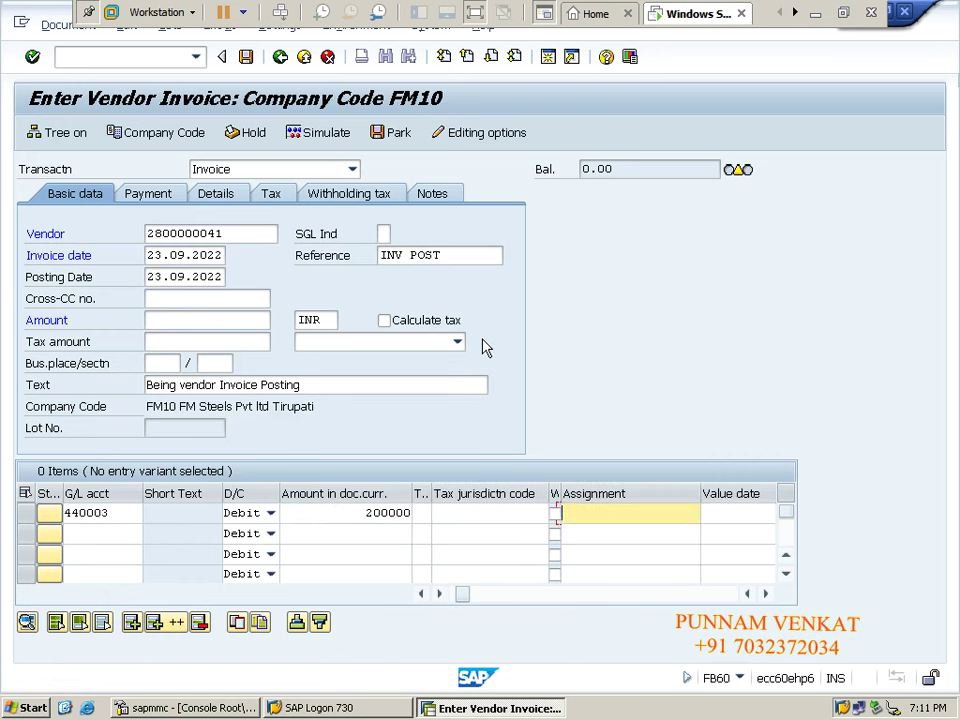
{"action": "key", "text": "Tab"}
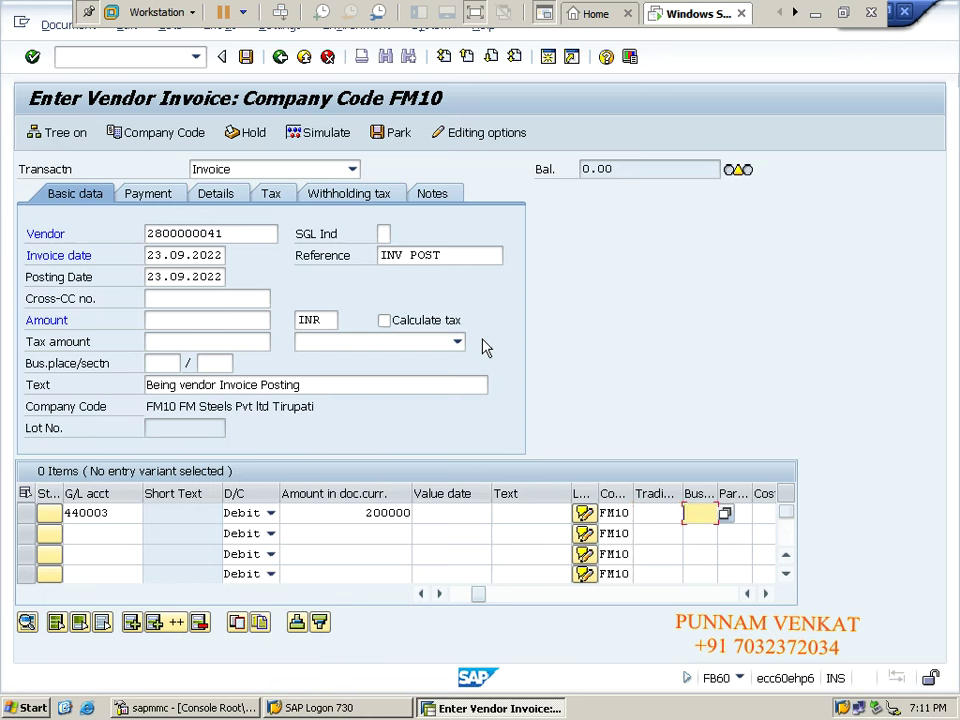
{"action": "key", "text": "BackSpace"}
{"action": "key", "text": "Tab"}
{"action": "key", "text": "Tab"}
{"action": "key", "text": "Tab"}
{"action": "key", "text": "Tab"}
{"action": "key", "text": "Tab"}
{"action": "key", "text": "Tab"}
{"action": "key", "text": "Tab"}
{"action": "key", "text": "Tab"}
{"action": "key", "text": "Tab"}
{"action": "key", "text": "Tab"}
{"action": "key", "text": "Tab"}
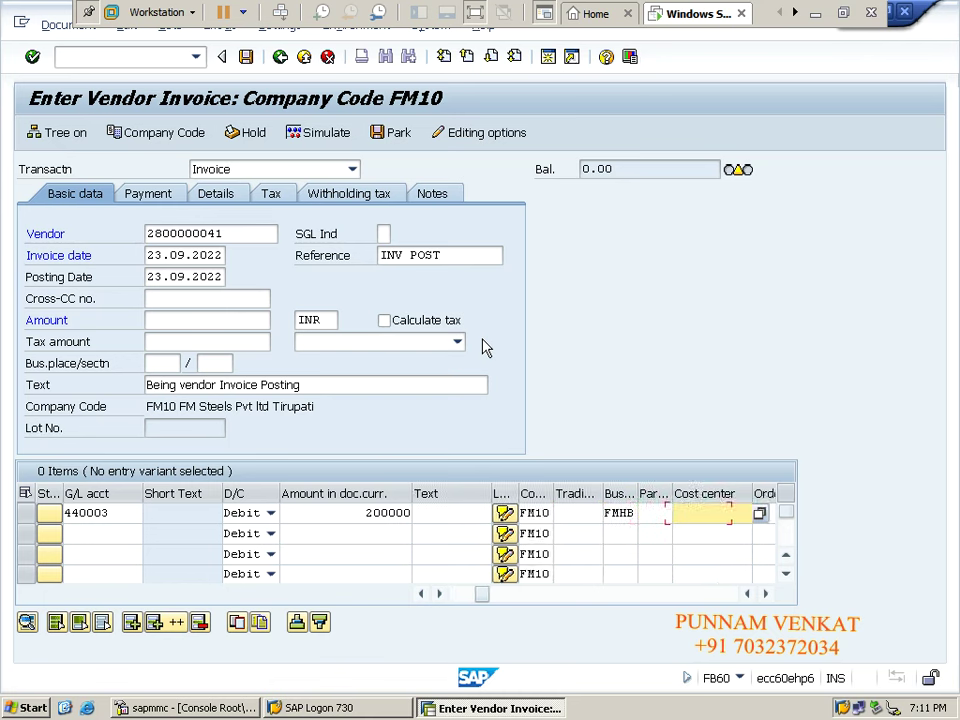
{"action": "key", "text": "BackSpace"}
{"action": "key", "text": "Down"}
{"action": "key", "text": "Return"}
{"action": "key", "text": "Tab"}
{"action": "key", "text": "Tab"}
{"action": "key", "text": "Return"}
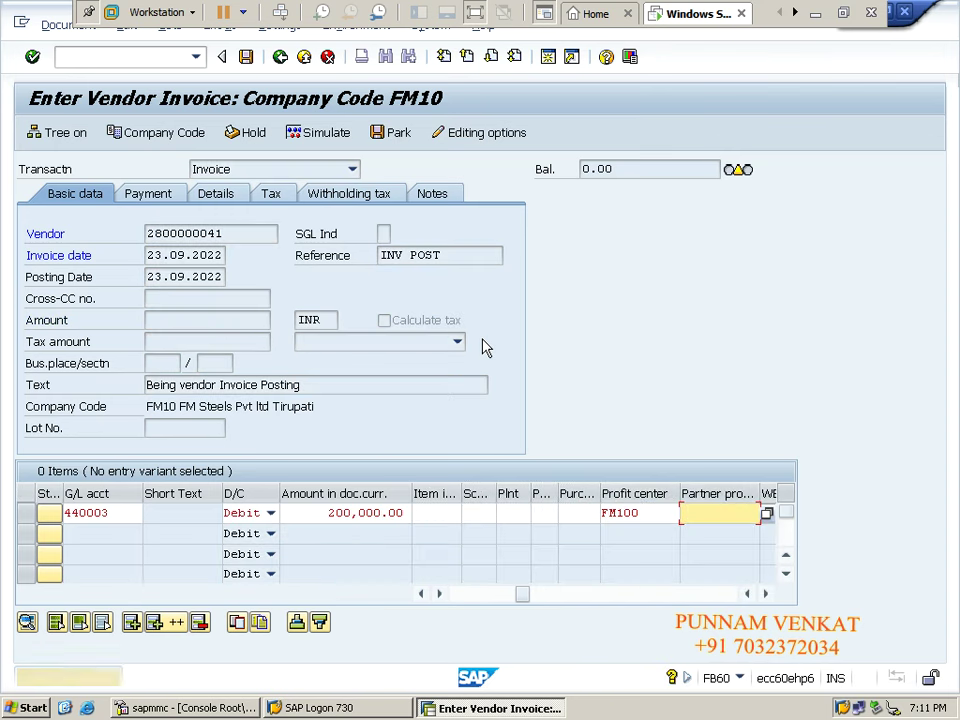
Step: Enter the 200,000.00 balance as the PV_02 invoice amount, accepting the tax warnings so it balances to zero
{"action": "key", "text": "Return"}
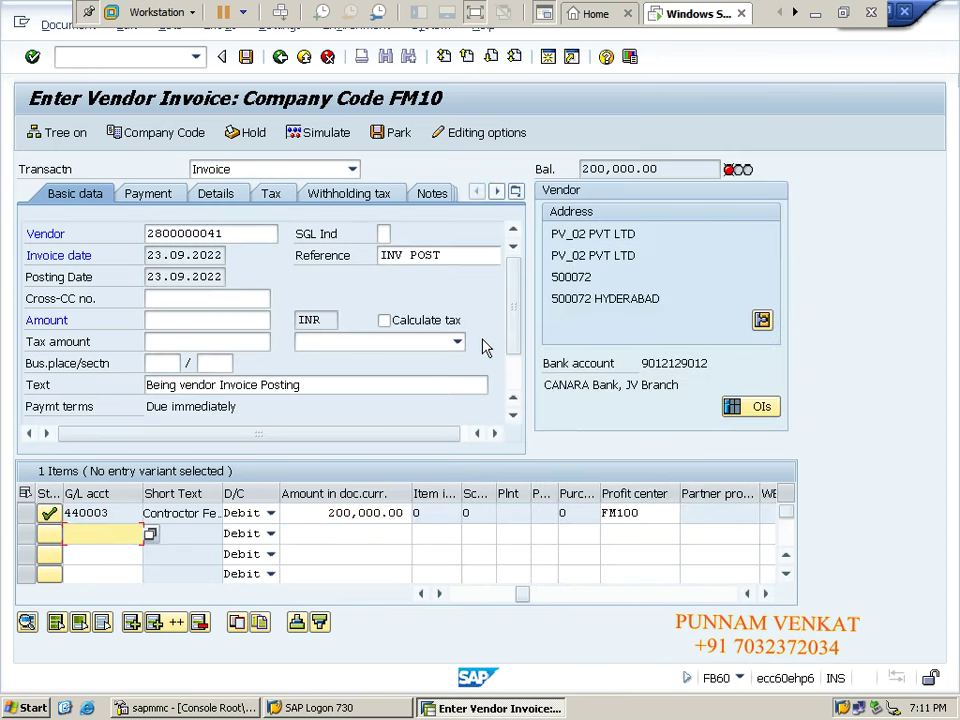
{"action": "left_click_drag", "start_coordinate": [662, 169], "coordinate": [542, 165]}
{"action": "key", "text": "ctrl+c"}
{"action": "left_click", "coordinate": [542, 165]}
{"action": "left_click", "coordinate": [217, 320]}
{"action": "key", "text": "ctrl+v"}
{"action": "key", "text": "Return"}
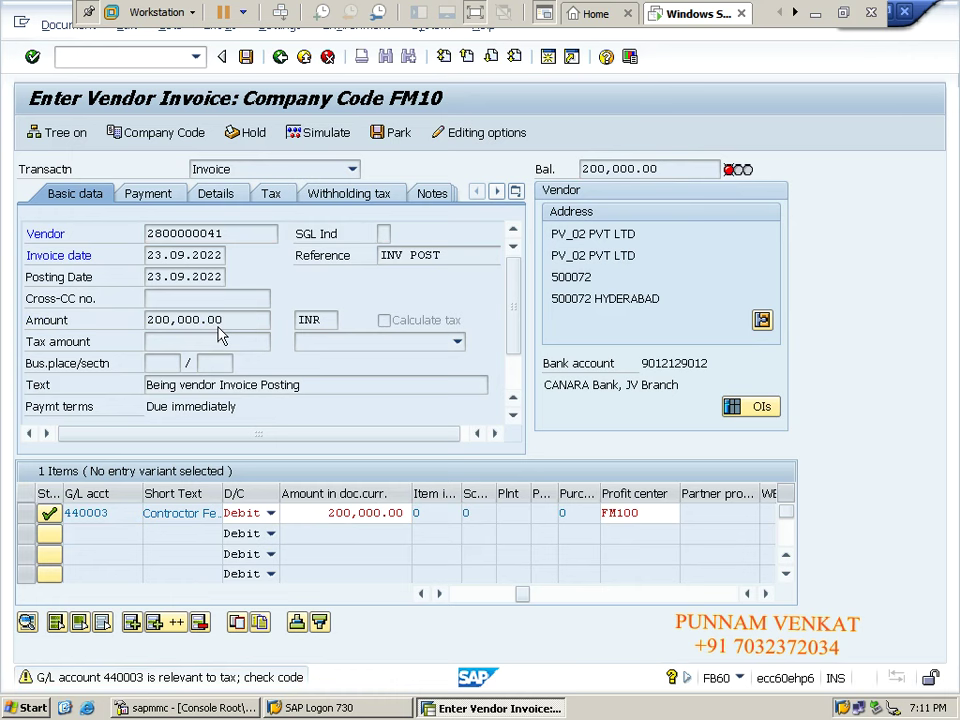
{"action": "key", "text": "Return"}
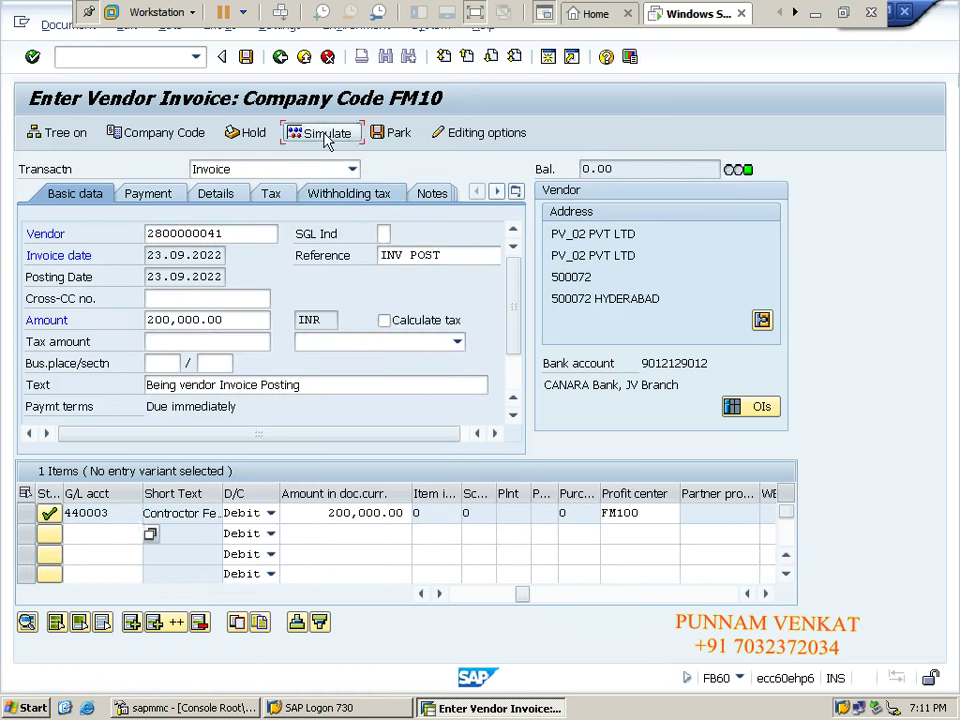
{"action": "left_click", "coordinate": [326, 134]}
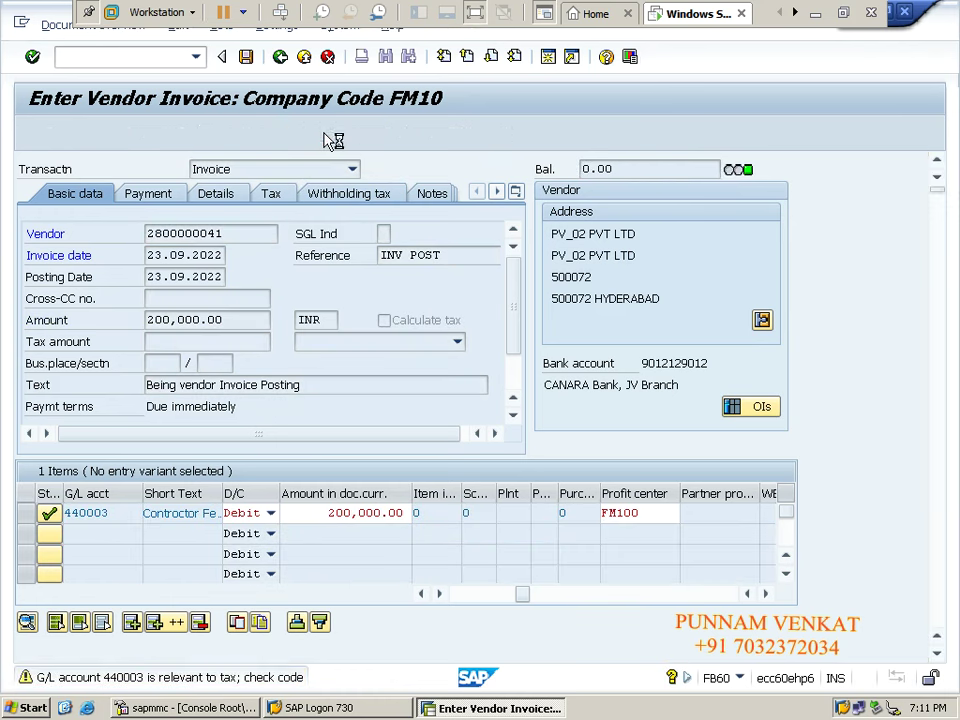
{"action": "left_click", "coordinate": [330, 139]}
{"action": "left_click", "coordinate": [246, 57]}
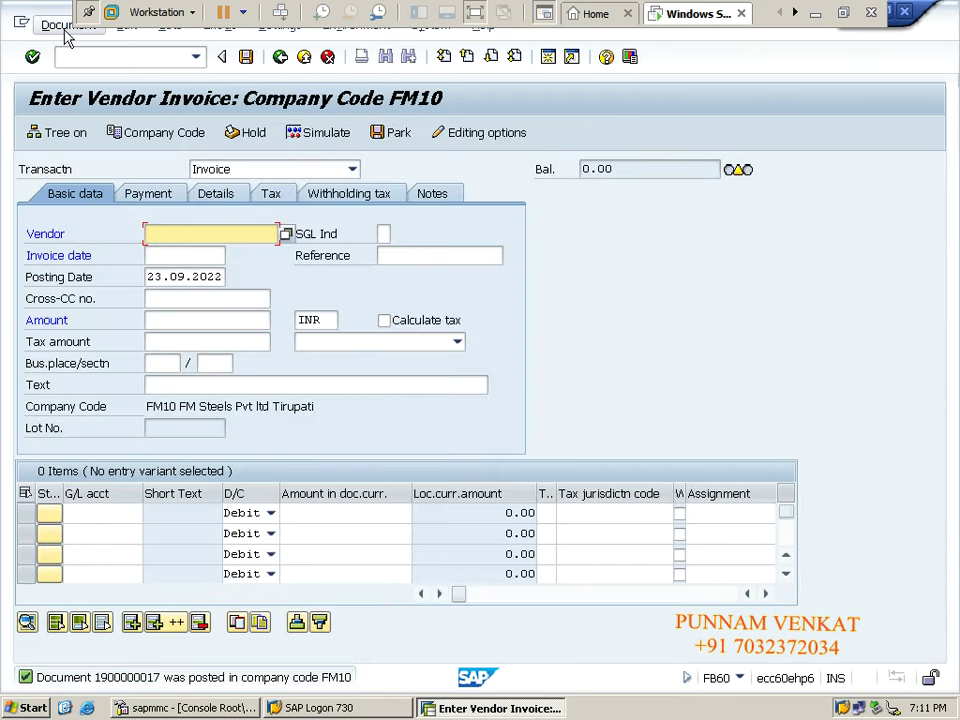
{"action": "left_click", "coordinate": [63, 27]}
{"action": "left_click", "coordinate": [75, 74]}
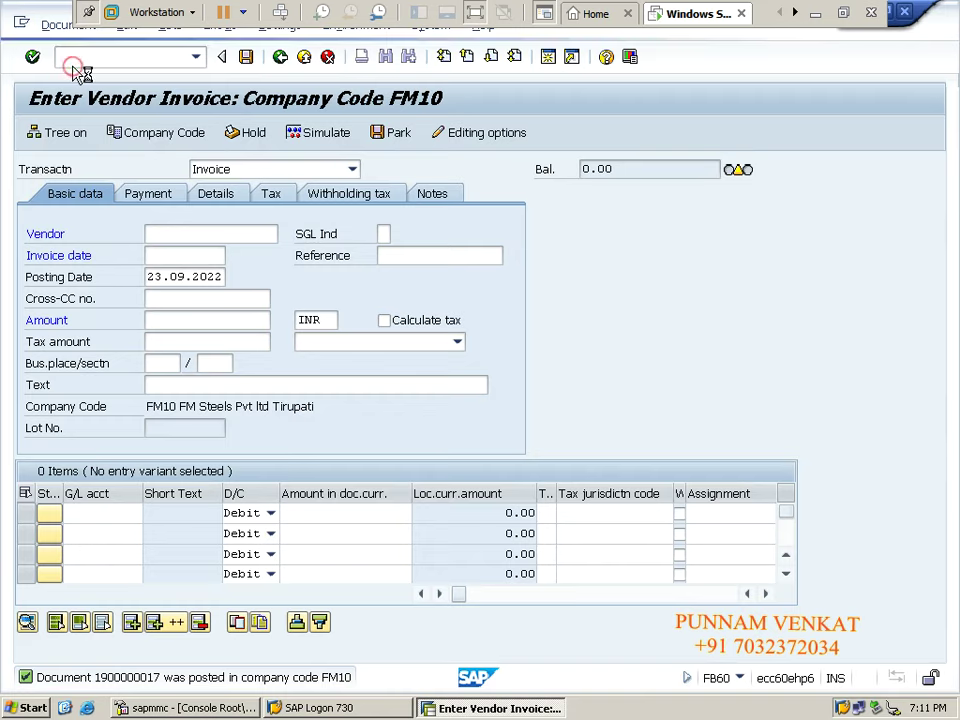
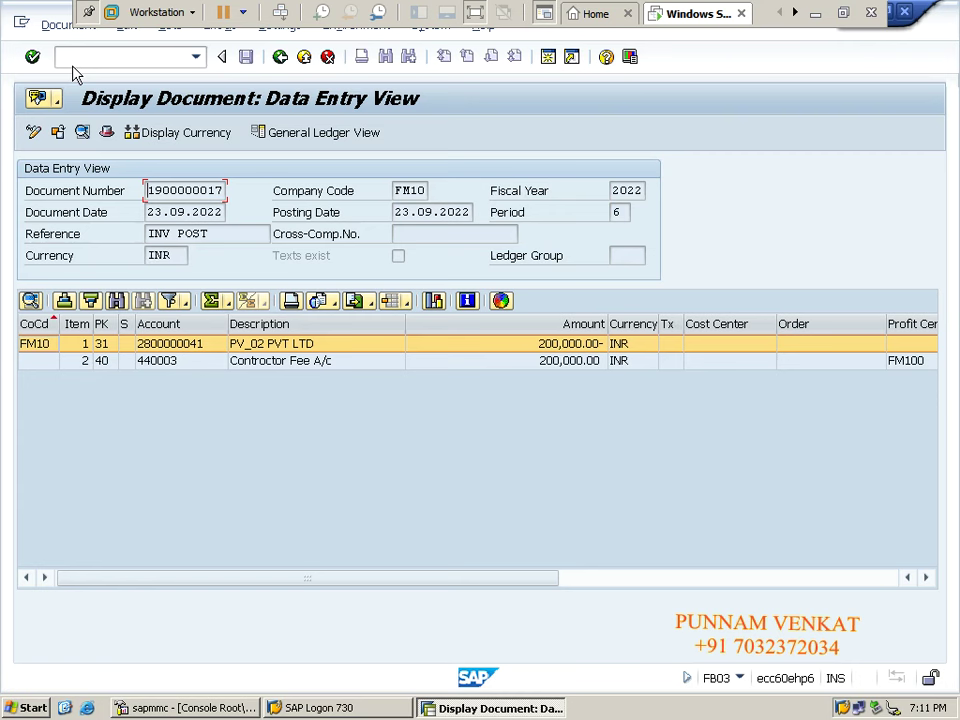
Step: Leave the document display with /N and start transaction FBL1N
{"action": "left_click", "coordinate": [79, 57]}
{"action": "type", "text": "/N"}
{"action": "key", "text": "Return"}
{"action": "type", "text": "FBL1N"}
{"action": "key", "text": "Return"}
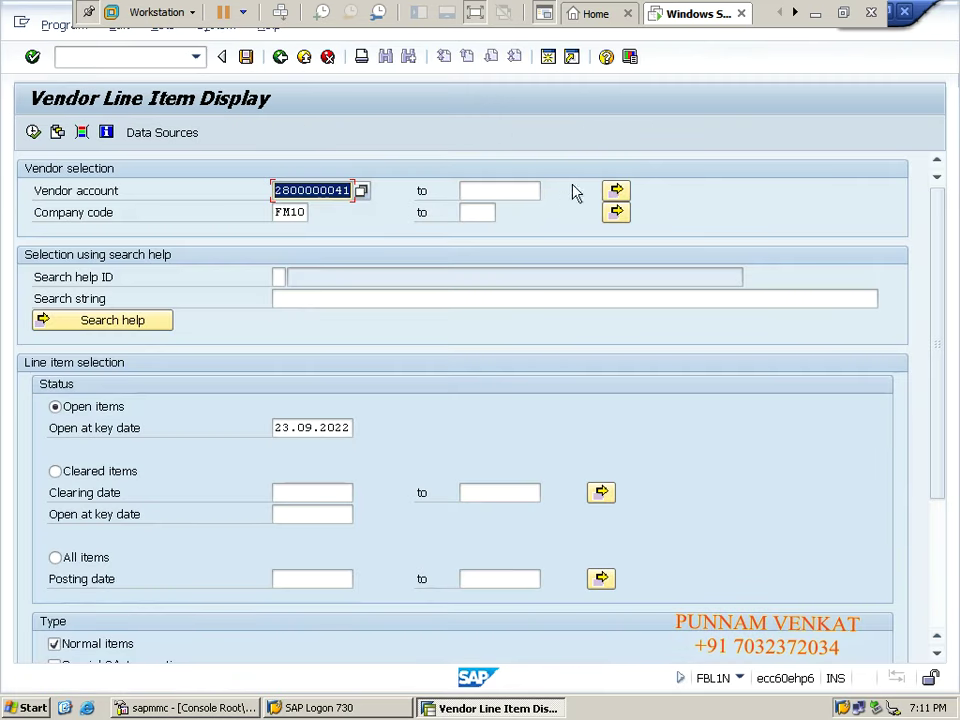
{"action": "left_click", "coordinate": [345, 191]}
{"action": "key", "text": "BackSpace"}
{"action": "type", "text": "0"}
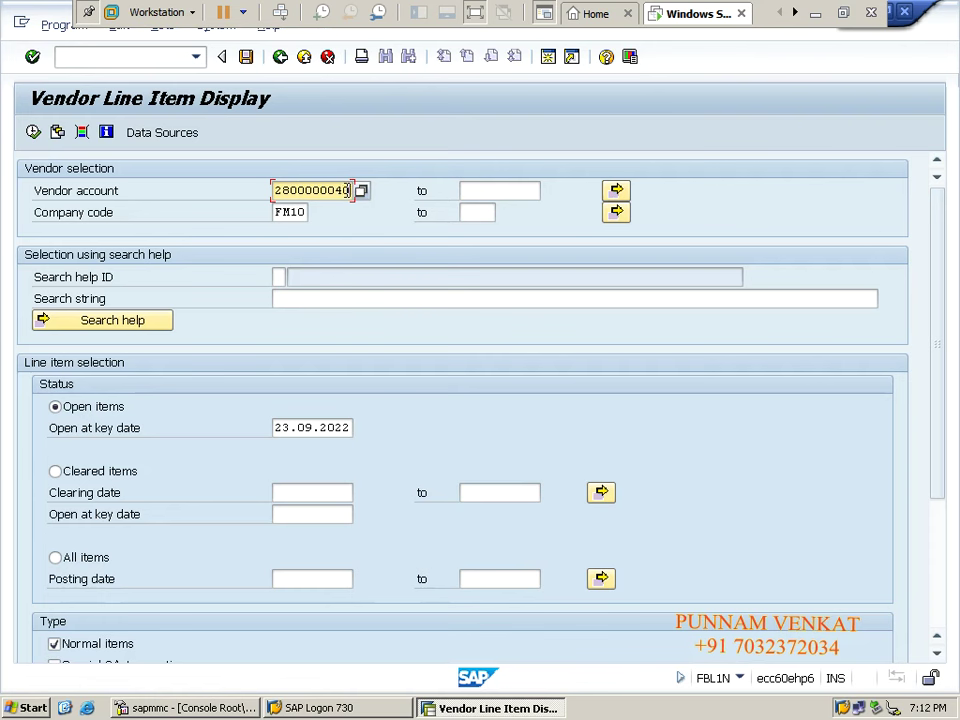
{"action": "double_click", "coordinate": [347, 191]}
{"action": "key", "text": "ctrl+c"}
{"action": "key", "text": "Tab"}
{"action": "key", "text": "ctrl+v"}
{"action": "key", "text": "BackSpace"}
{"action": "type", "text": "1"}
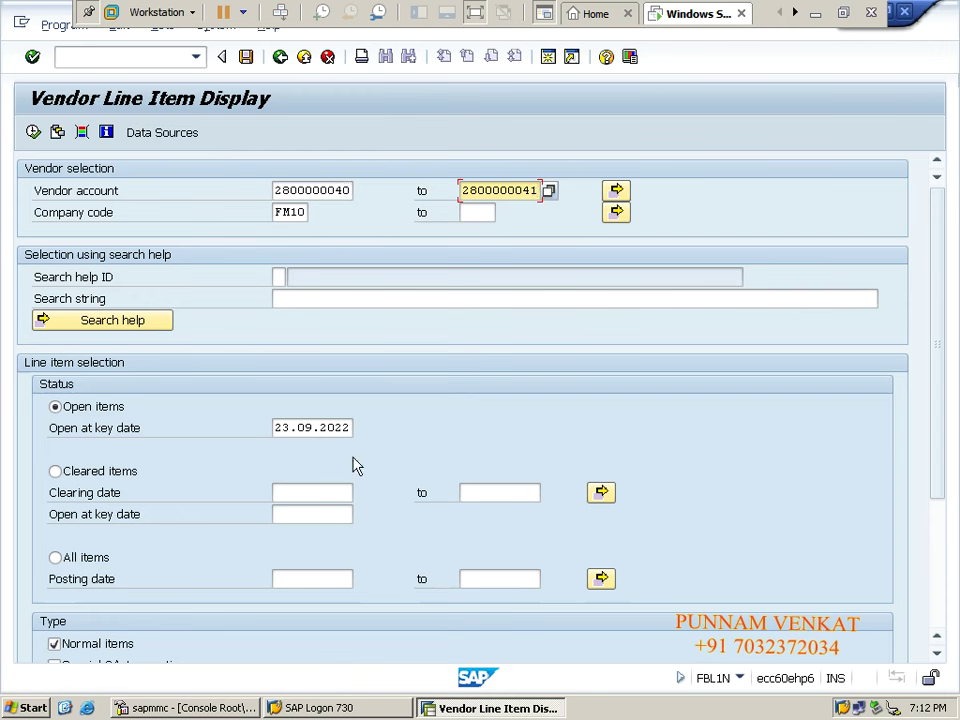
{"action": "left_click", "coordinate": [55, 557]}
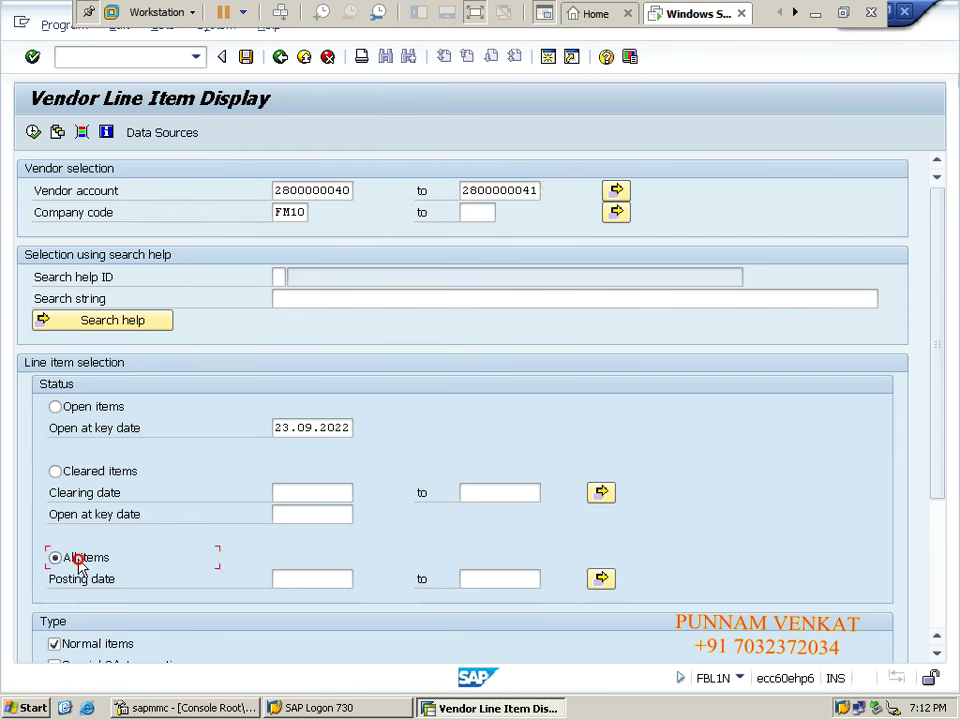
{"action": "left_click", "coordinate": [33, 132]}
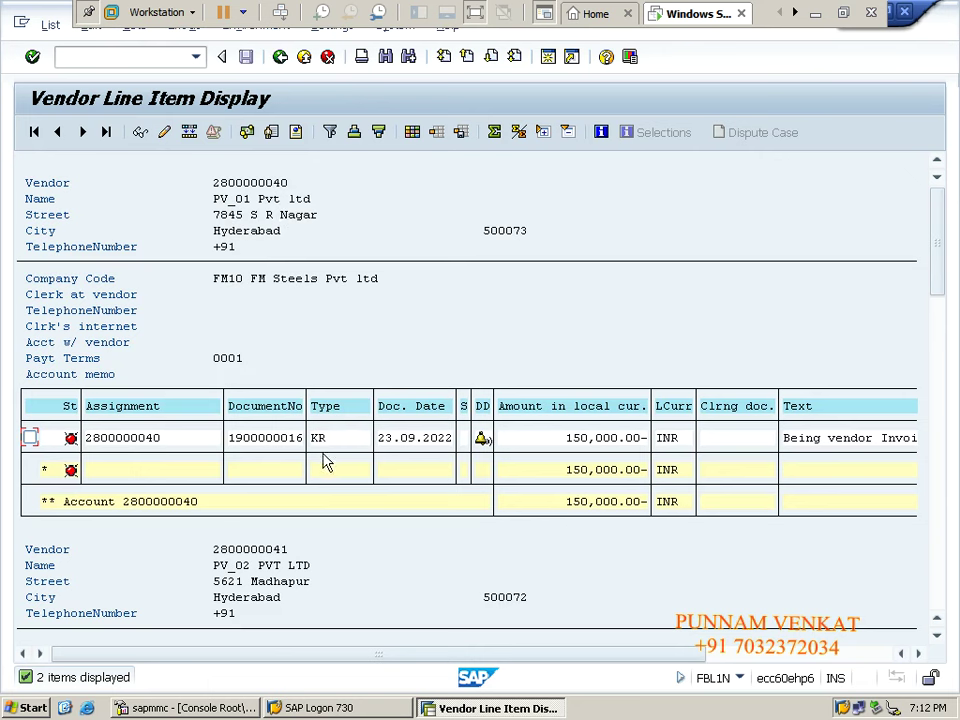
{"action": "left_click", "coordinate": [333, 445]}
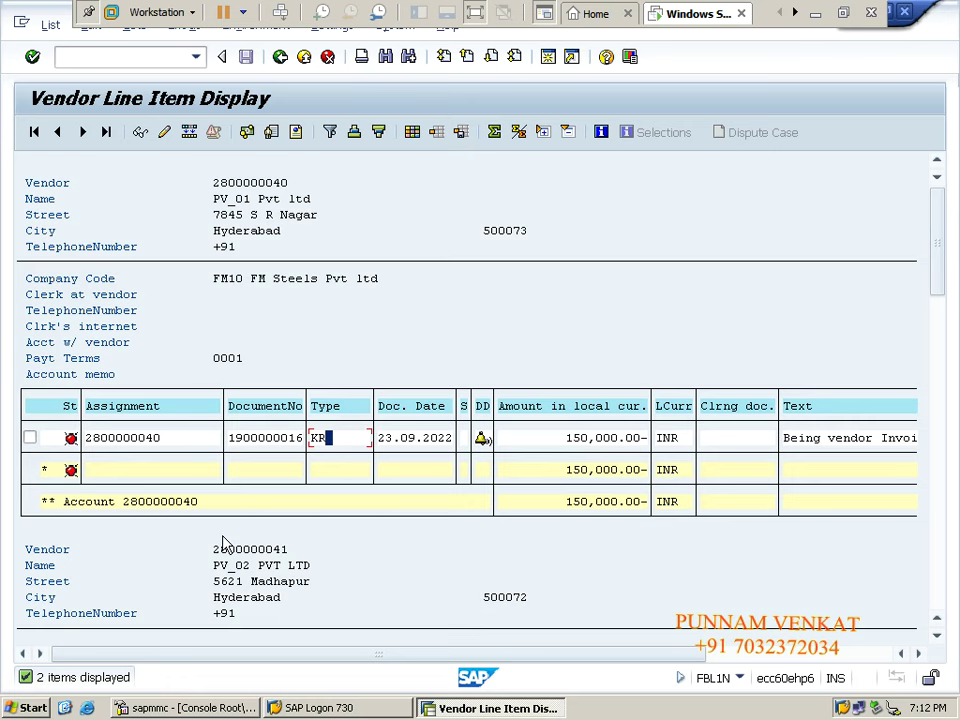
{"action": "scroll", "coordinate": [224, 543], "scroll_direction": "down", "scroll_amount": 8}
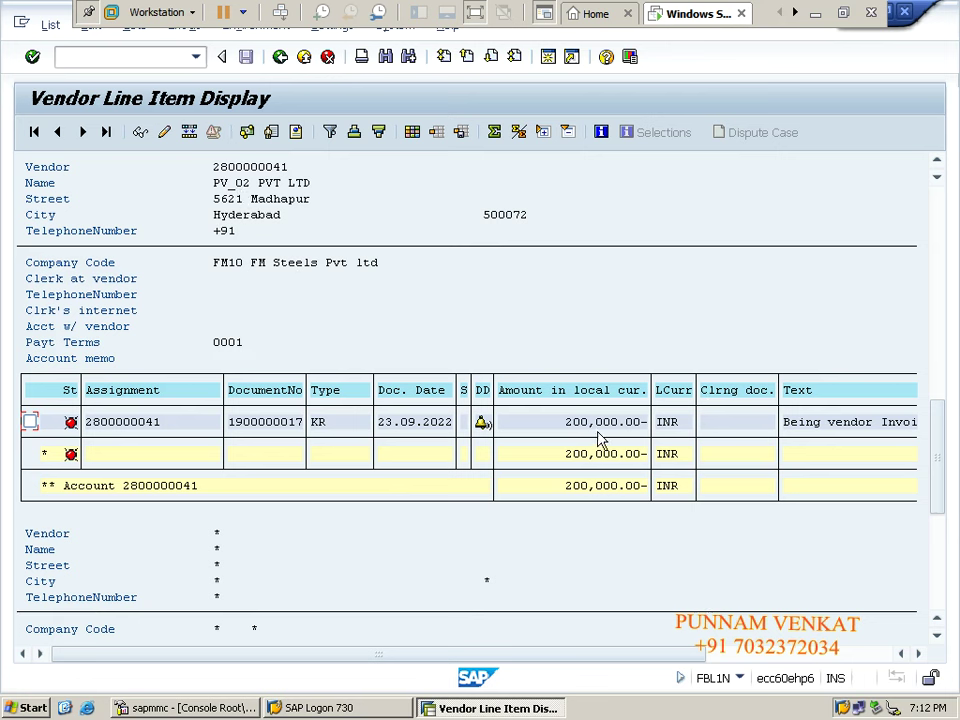
{"action": "left_click_drag", "start_coordinate": [935, 503], "coordinate": [940, 270]}
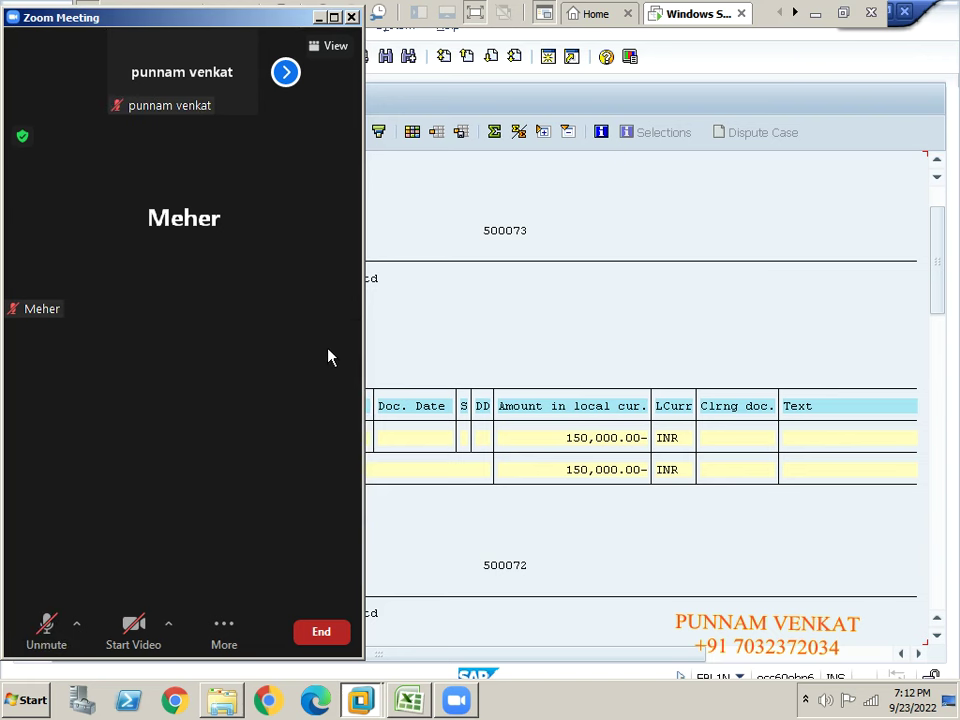
{"action": "left_click", "coordinate": [335, 17]}
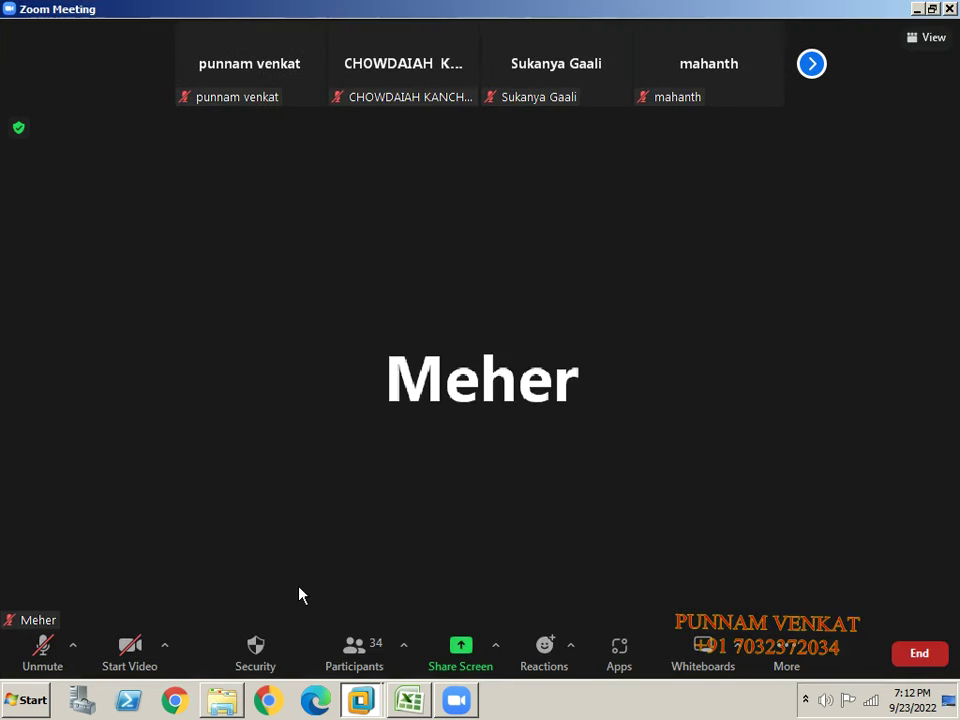
{"action": "left_click", "coordinate": [457, 664]}
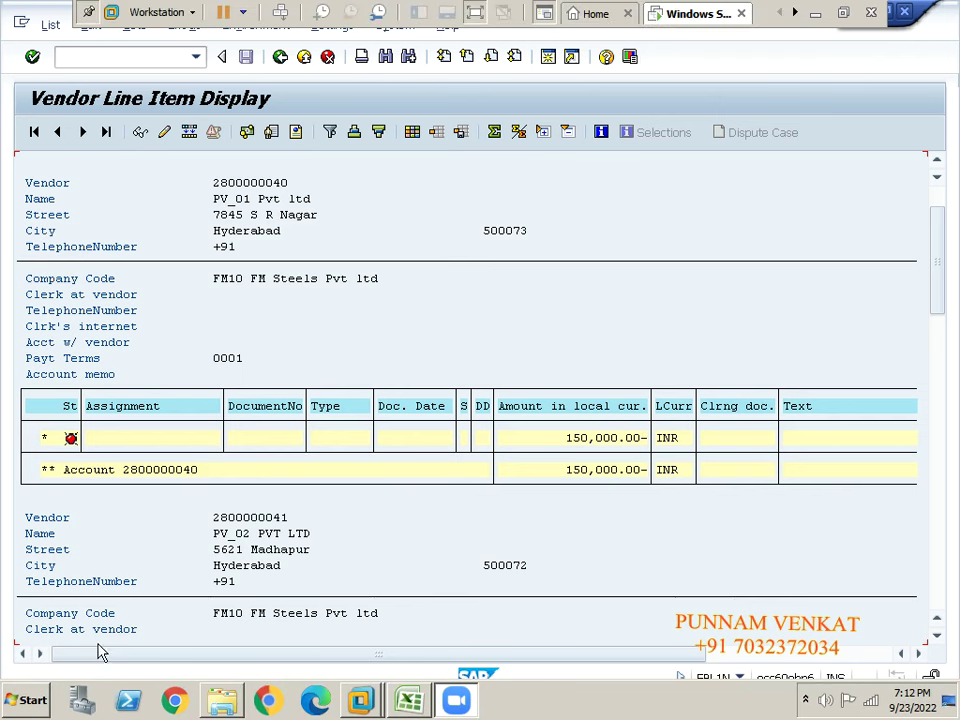
{"action": "left_click", "coordinate": [42, 650]}
{"action": "left_click", "coordinate": [655, 194]}
{"action": "left_click", "coordinate": [939, 272]}
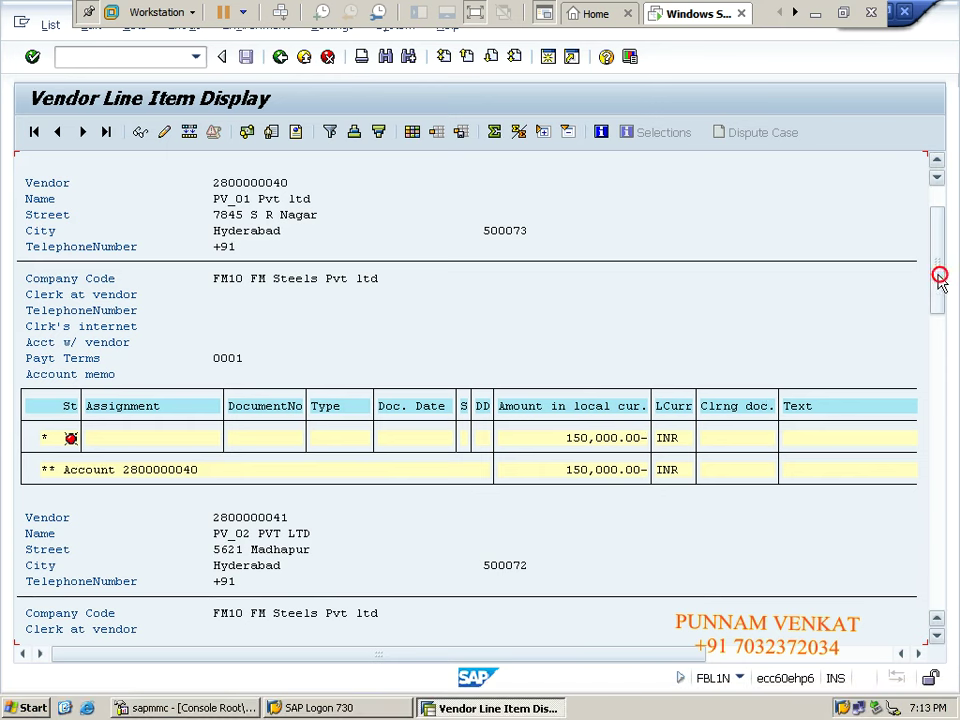
{"action": "left_click", "coordinate": [938, 163]}
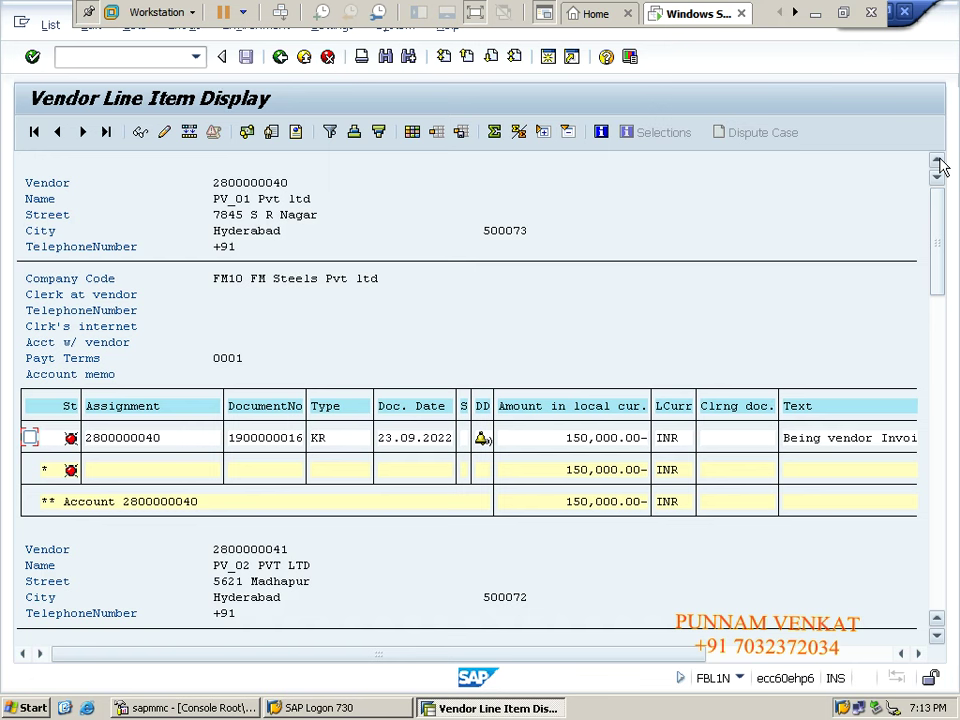
Step: Exit the report with /n and switch to the SAP FI_New Excel workbook
{"action": "left_click", "coordinate": [100, 57]}
{"action": "type", "text": "/n"}
{"action": "key", "text": "Return"}
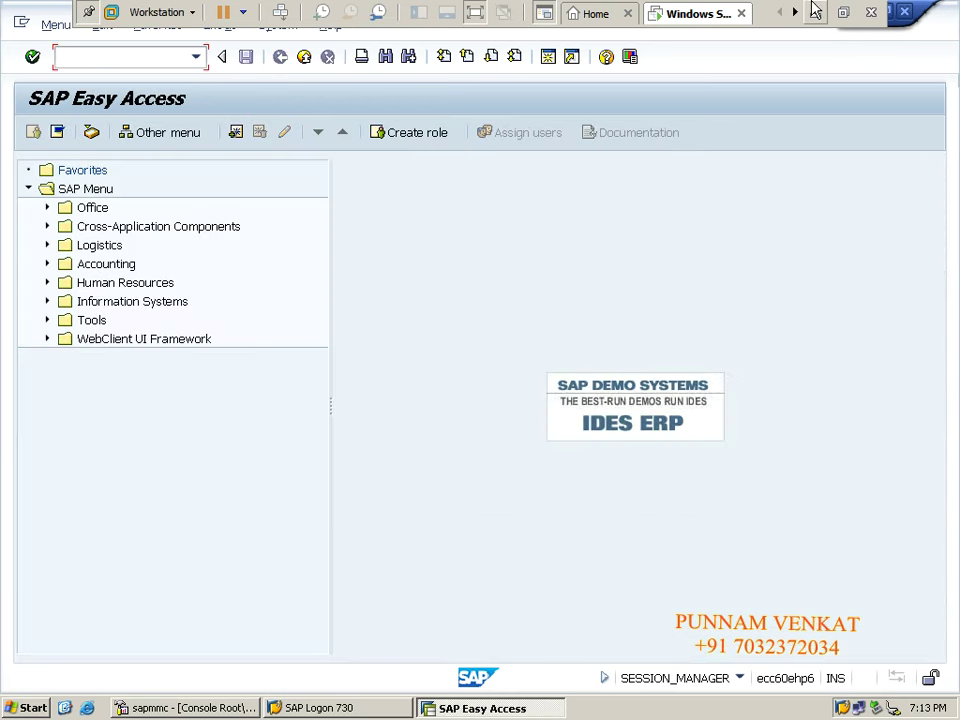
{"action": "left_click", "coordinate": [818, 12]}
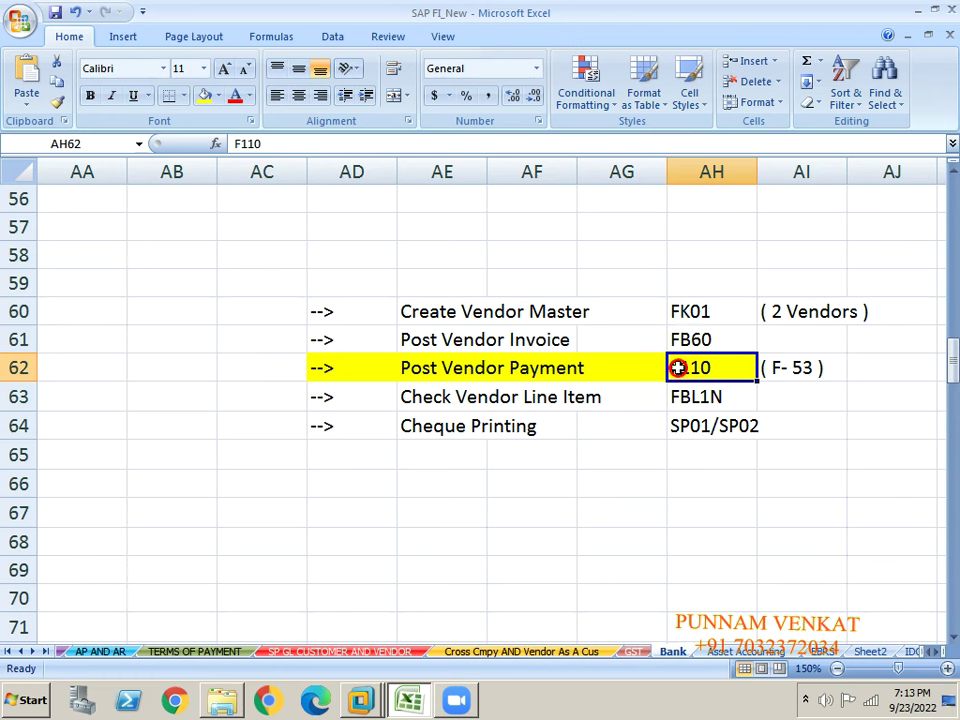
{"action": "left_click", "coordinate": [585, 421]}
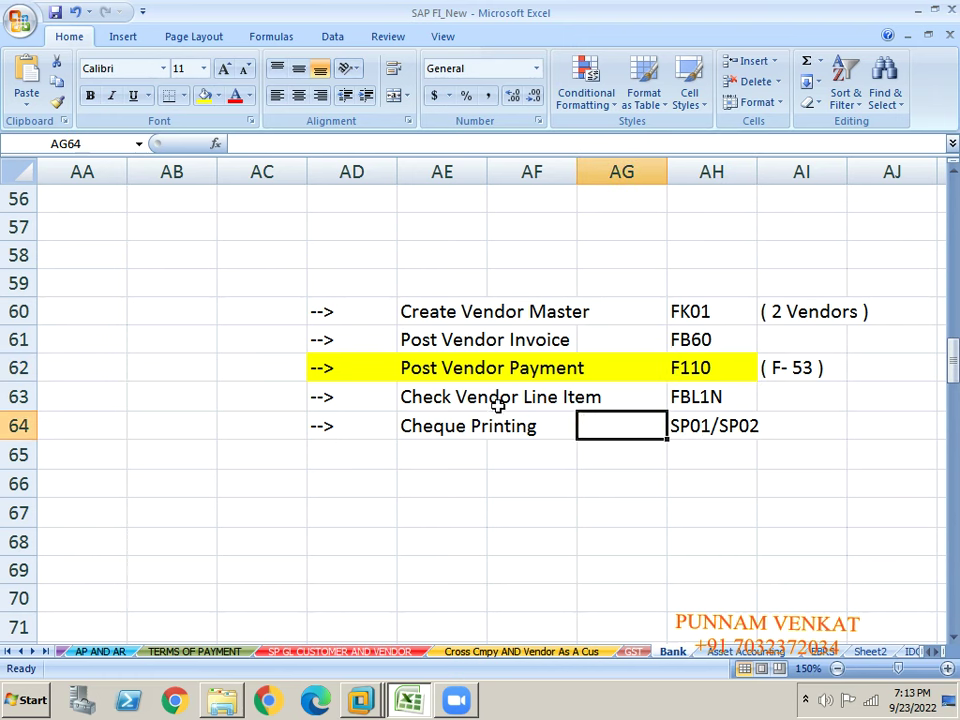
{"action": "left_click", "coordinate": [457, 369]}
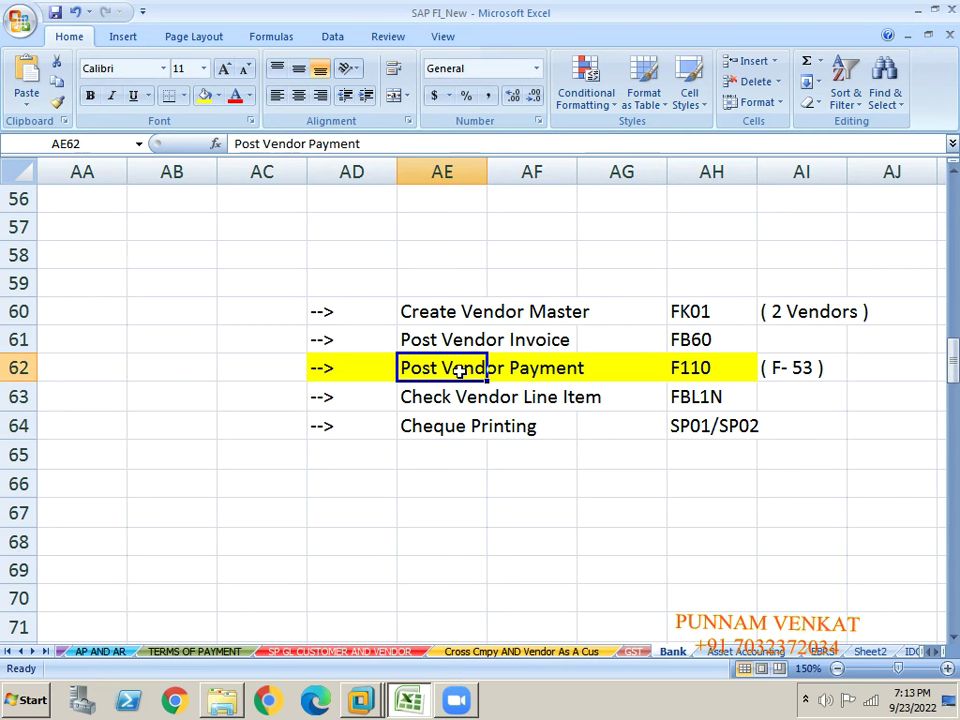
{"action": "left_click", "coordinate": [806, 367]}
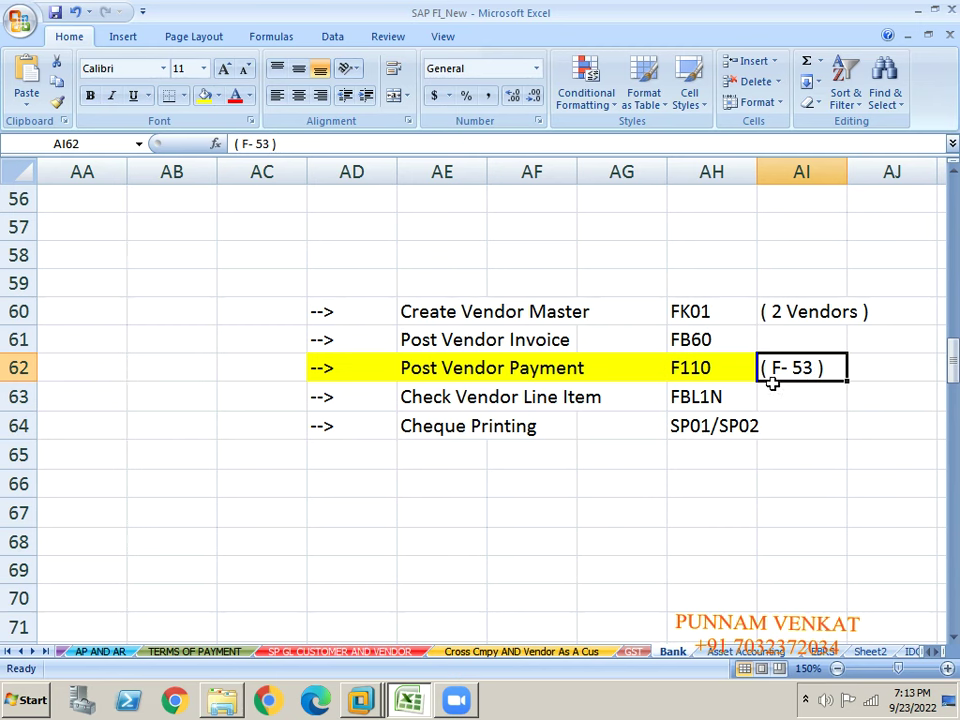
{"action": "left_click", "coordinate": [708, 369]}
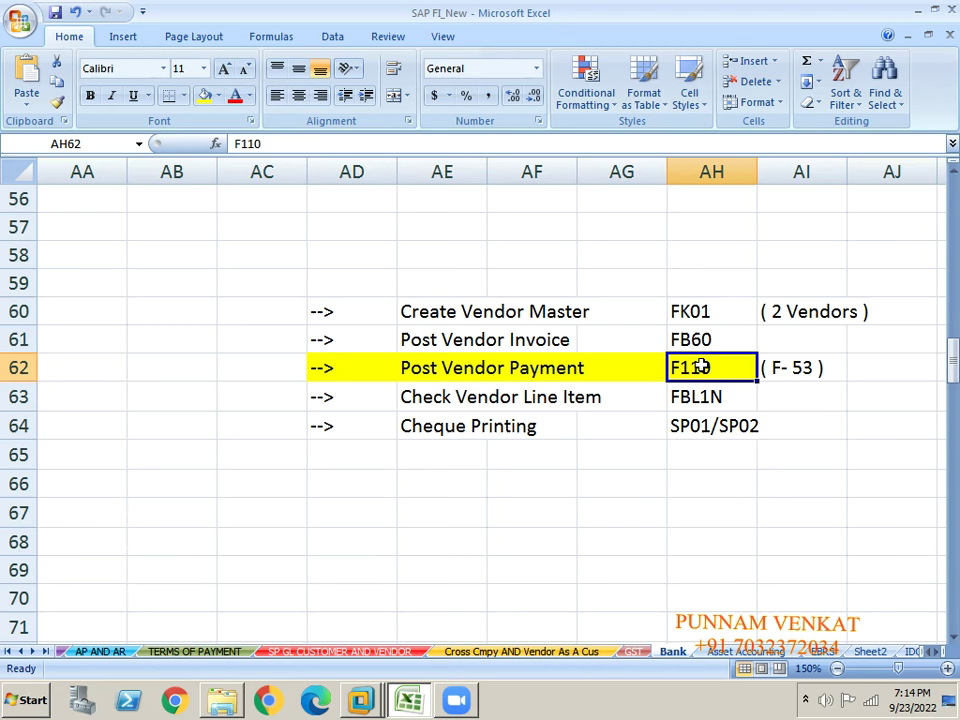
{"action": "left_click", "coordinate": [795, 367]}
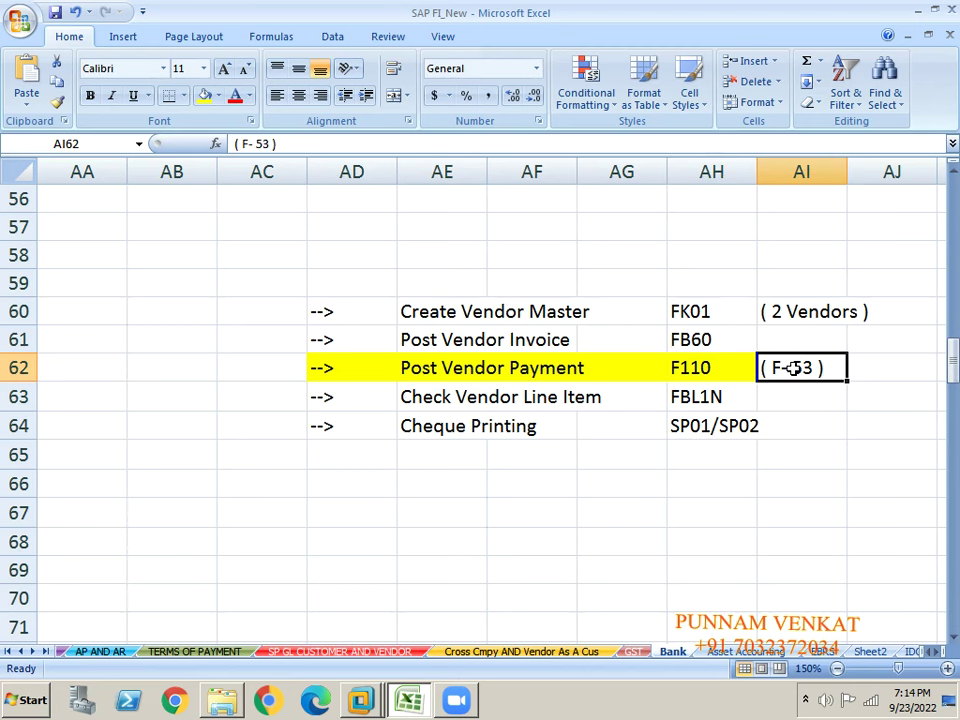
{"action": "left_click", "coordinate": [723, 367]}
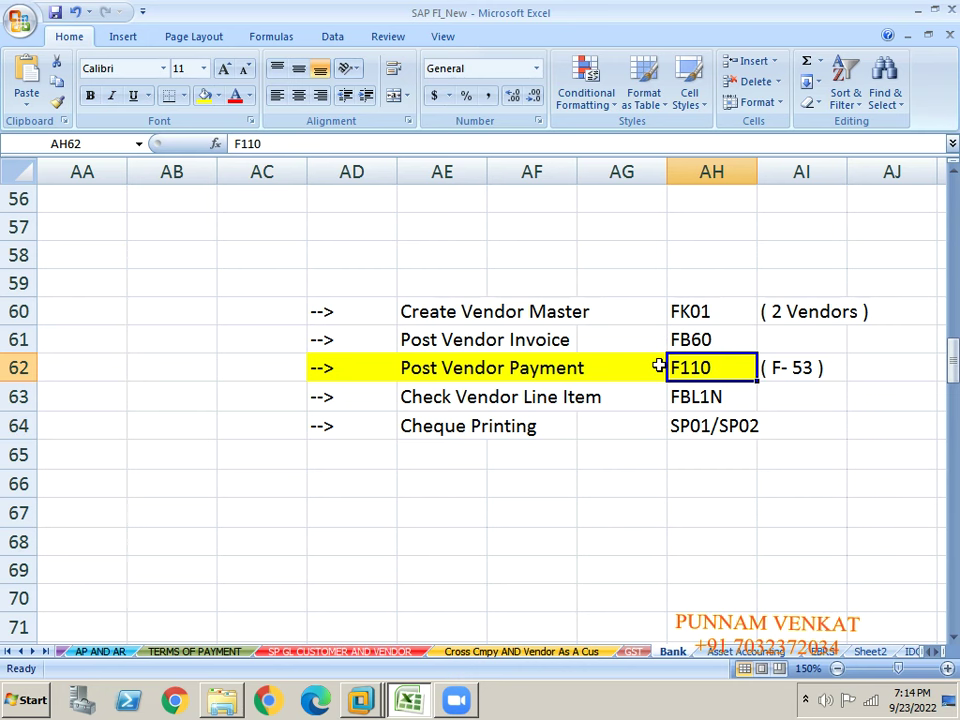
{"action": "left_click", "coordinate": [786, 366]}
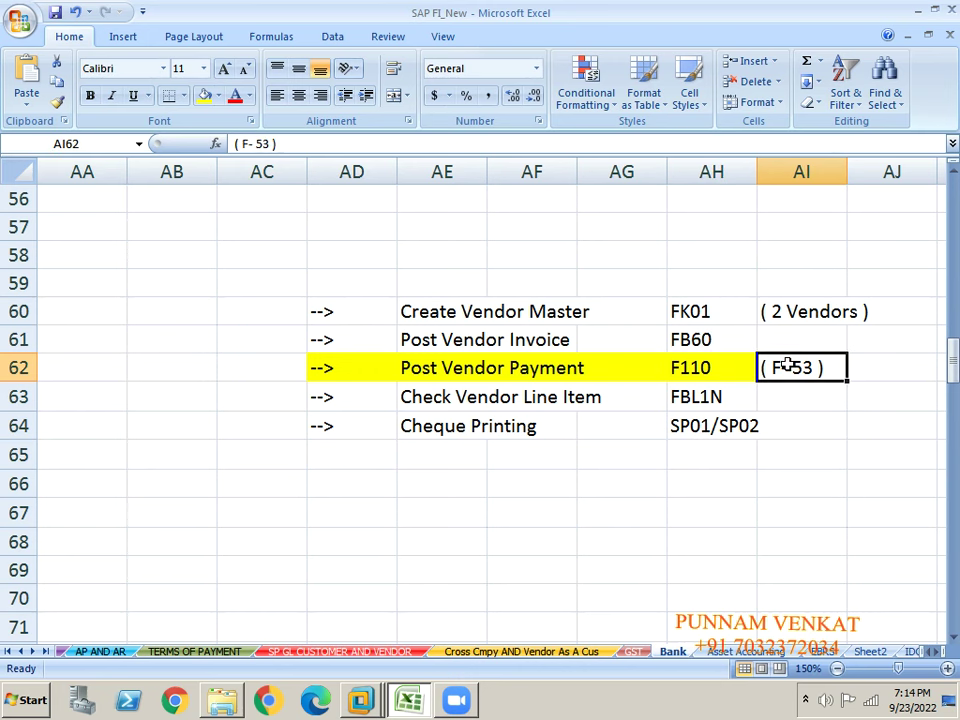
{"action": "key", "text": "Left"}
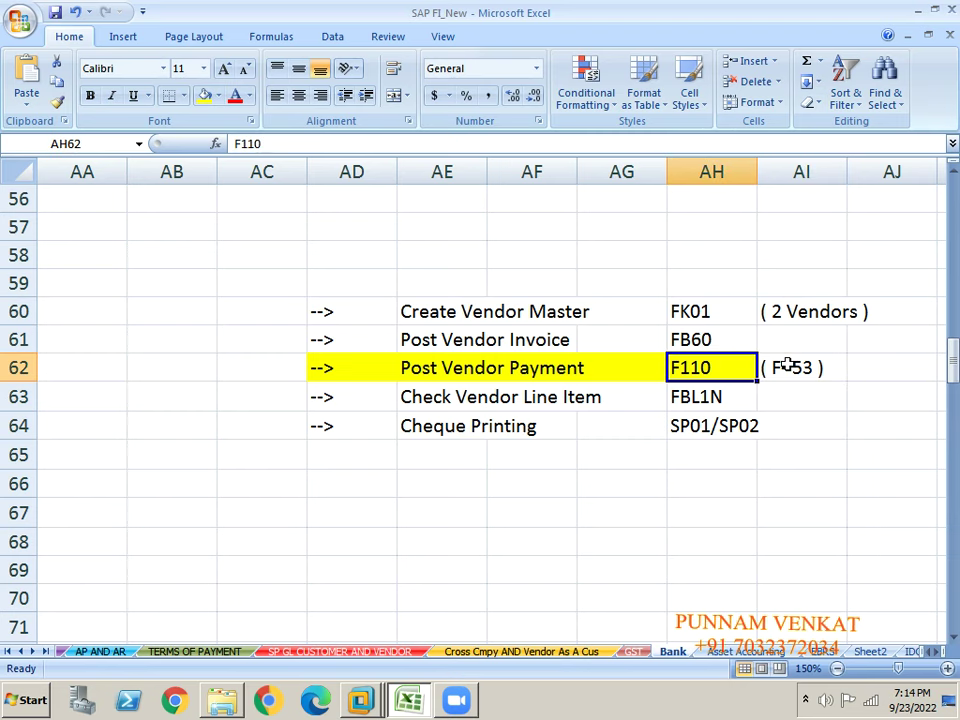
{"action": "key", "text": "alt+Tab"}
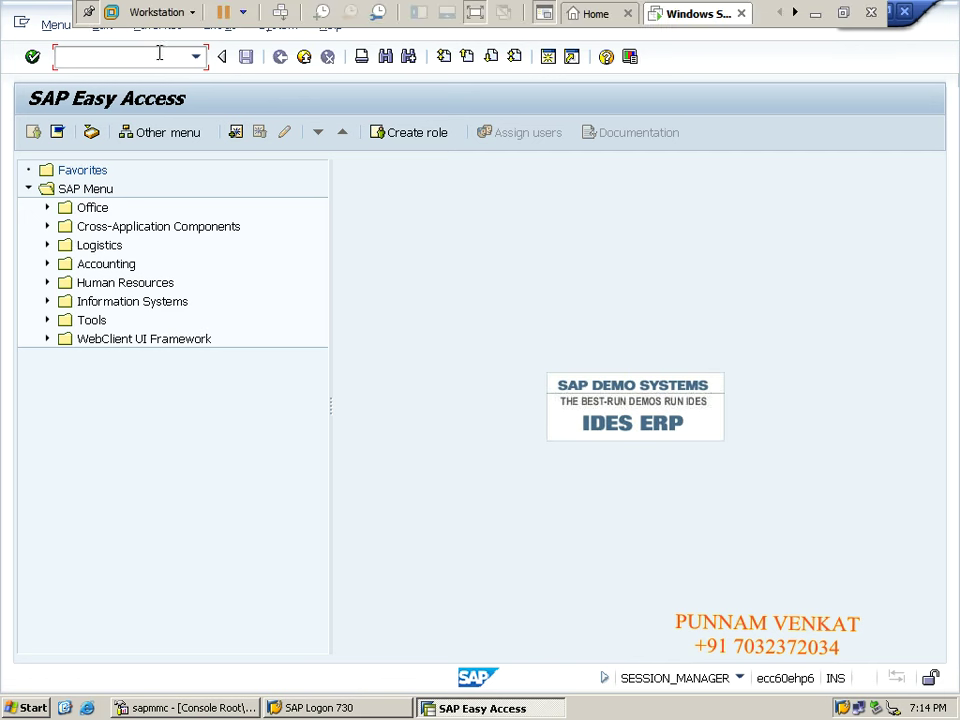
Step: Start transaction F110 to reach the Automatic Payment Transactions: Status screen
{"action": "left_click", "coordinate": [152, 55]}
{"action": "type", "text": "F110"}
{"action": "key", "text": "Return"}
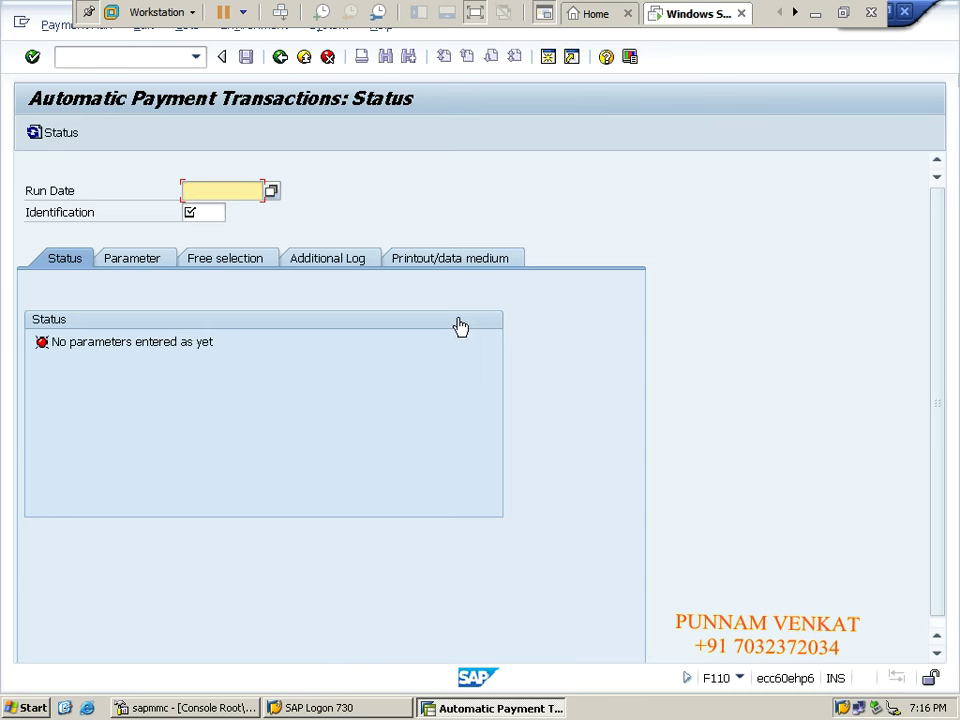
Step: Identify the payment run by run date 24.09.2022 and identification FMAP0, then open its parameters
{"action": "left_click", "coordinate": [200, 190]}
{"action": "type", "text": "24.09.2022"}
{"action": "key", "text": "Tab"}
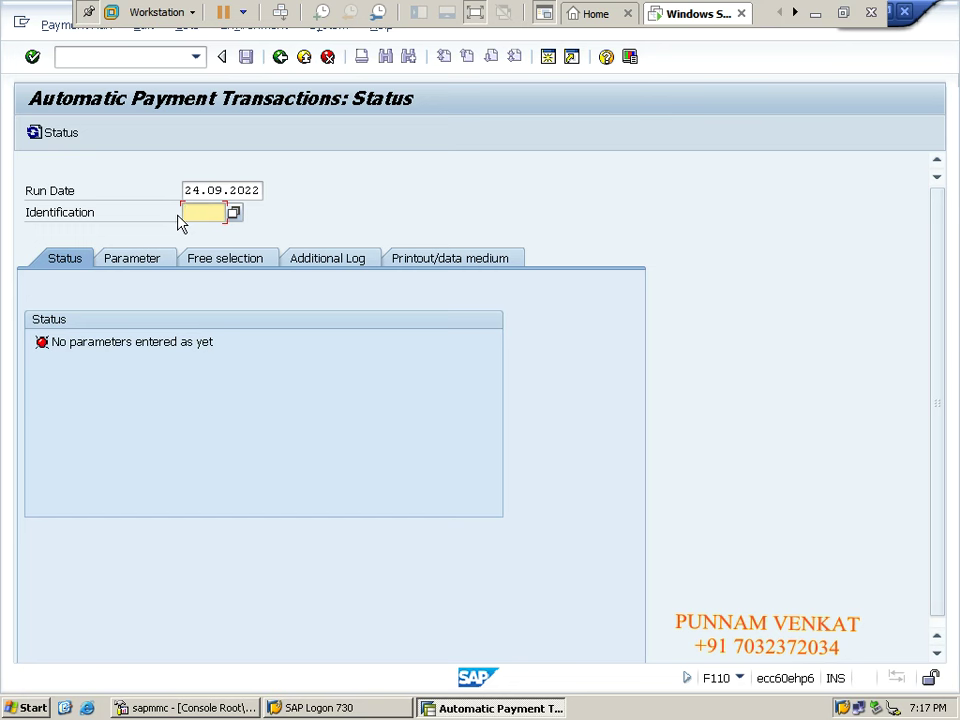
{"action": "type", "text": "FMAPO"}
{"action": "left_click", "coordinate": [118, 262]}
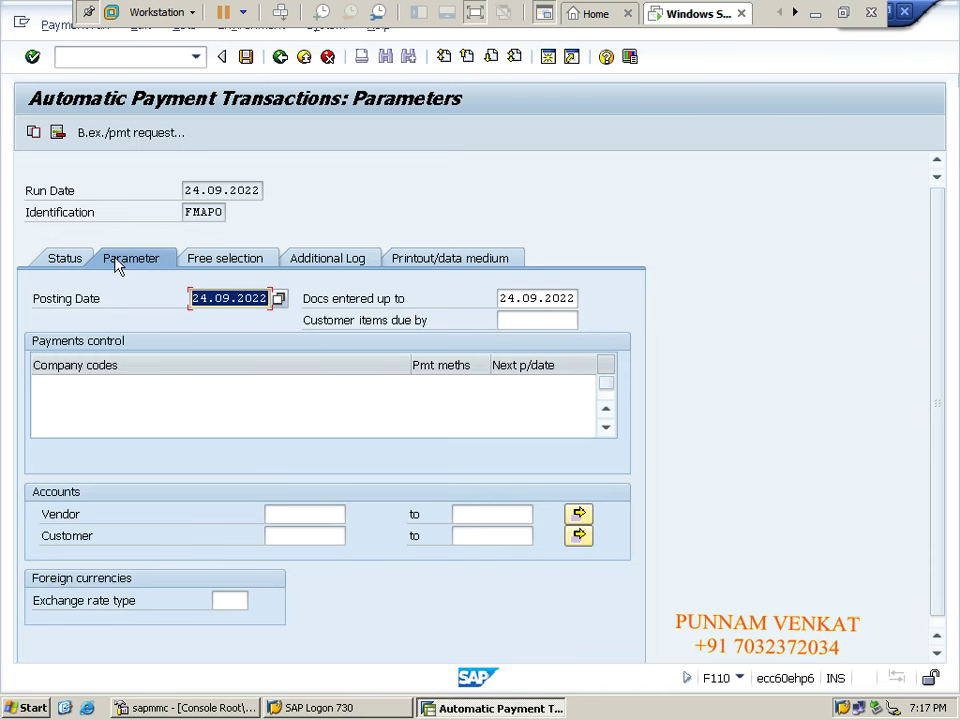
Step: Fill in company code FM10, payment method C and next payment date 25.09.2022, then recheck them
{"action": "left_click", "coordinate": [74, 386]}
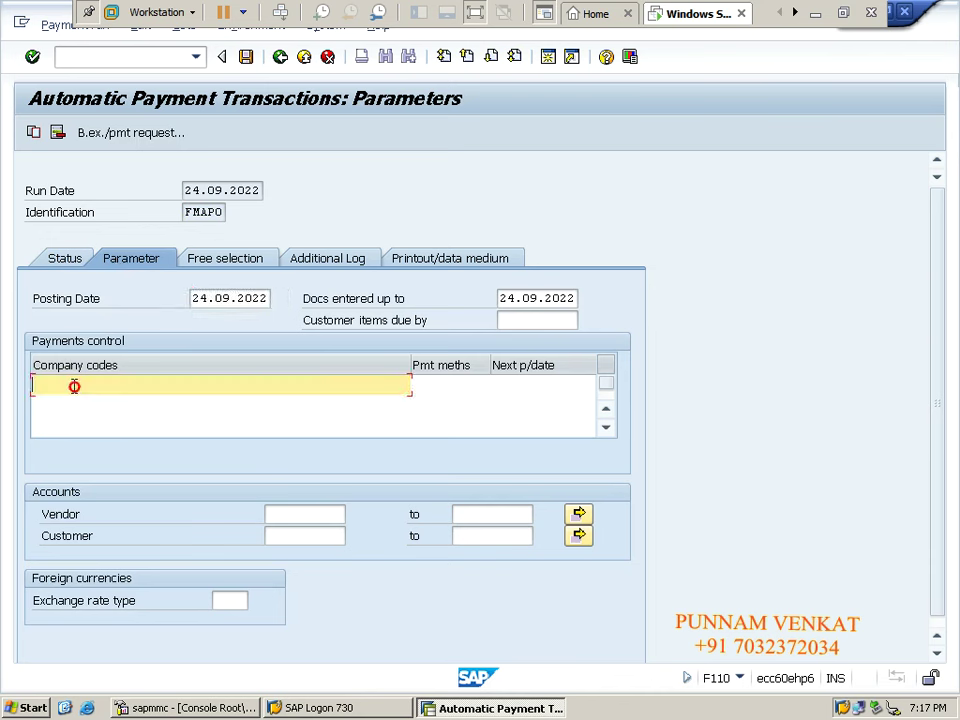
{"action": "type", "text": "FM10"}
{"action": "key", "text": "Tab"}
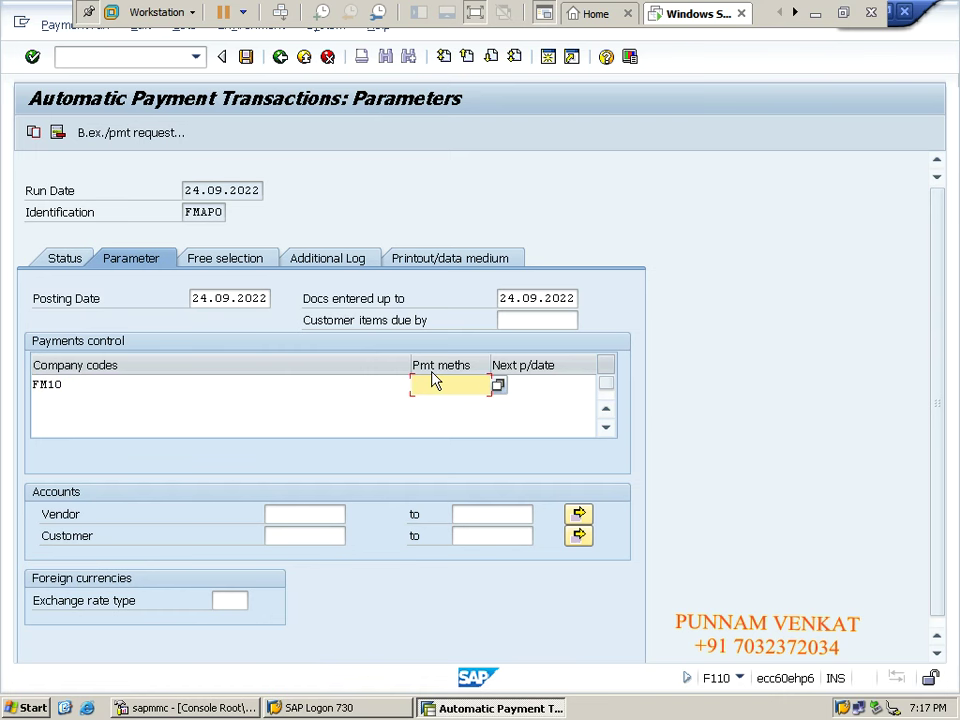
{"action": "type", "text": "c"}
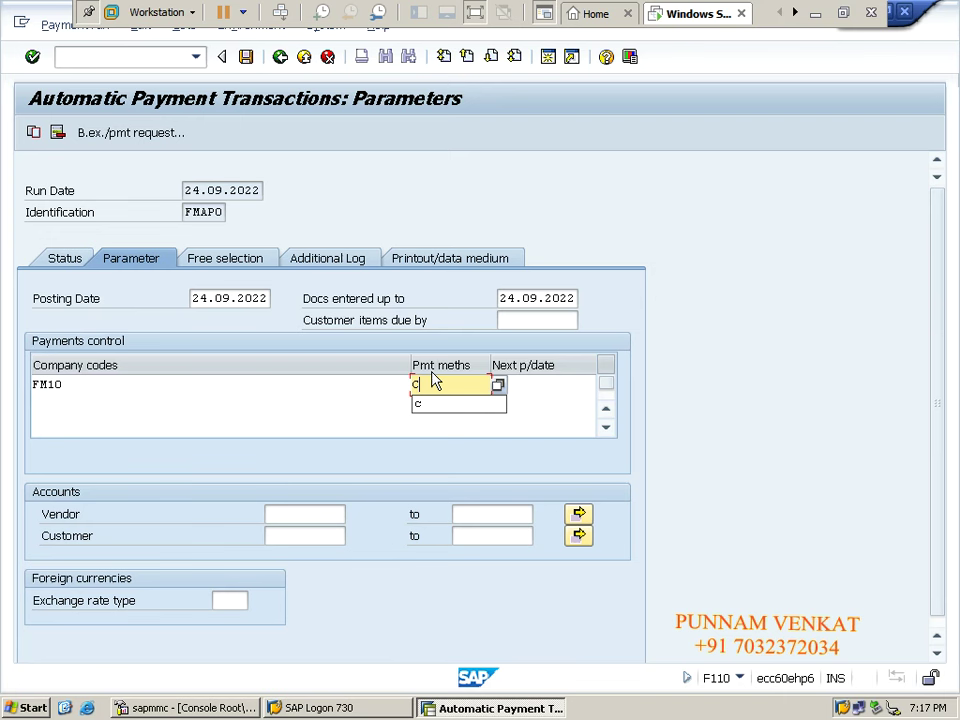
{"action": "key", "text": "Tab"}
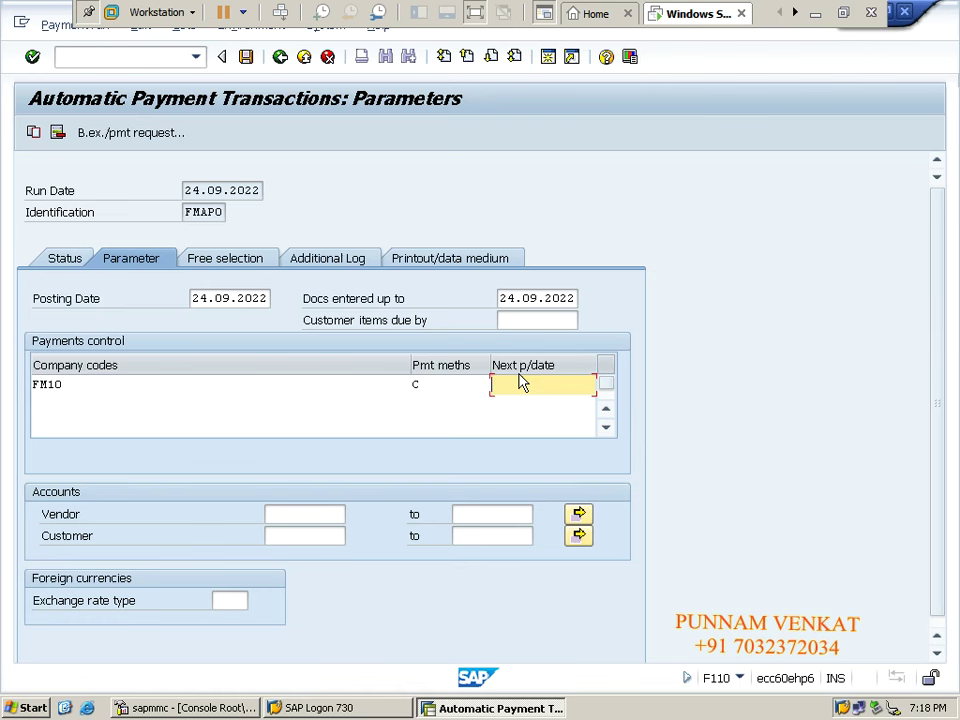
{"action": "type", "text": "25.09.2022"}
{"action": "left_click", "coordinate": [88, 386]}
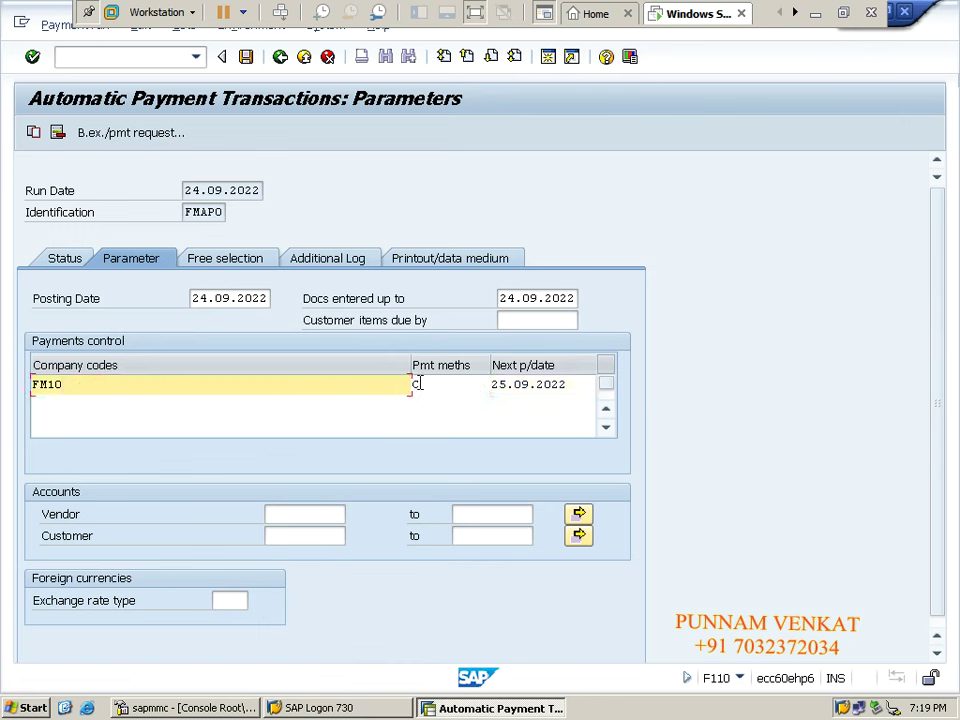
{"action": "left_click", "coordinate": [426, 385]}
{"action": "left_click", "coordinate": [530, 388]}
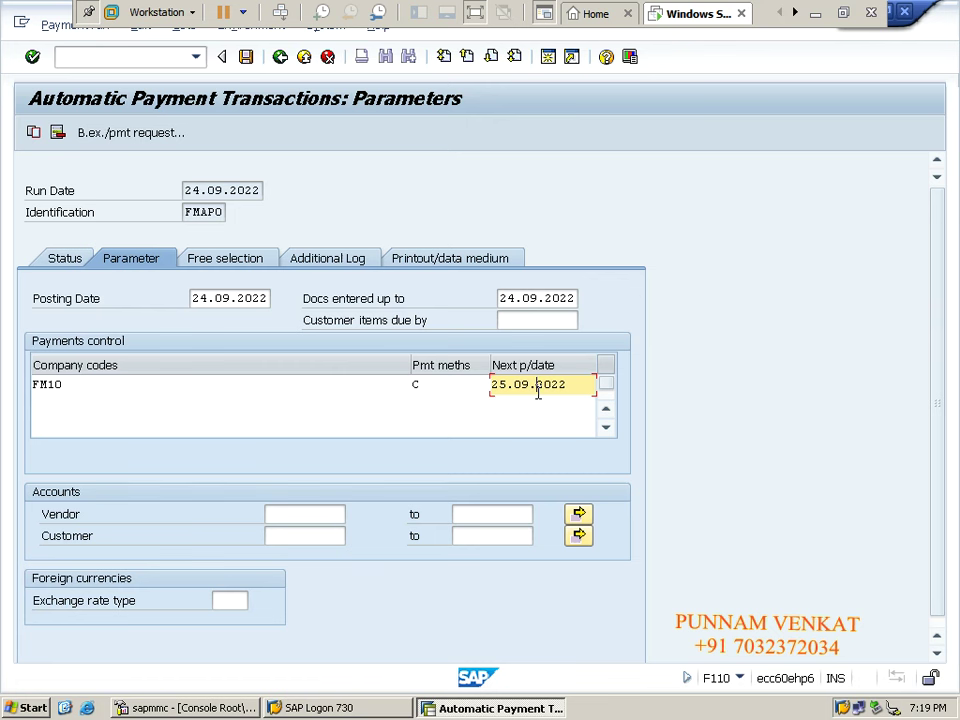
{"action": "left_click", "coordinate": [327, 521]}
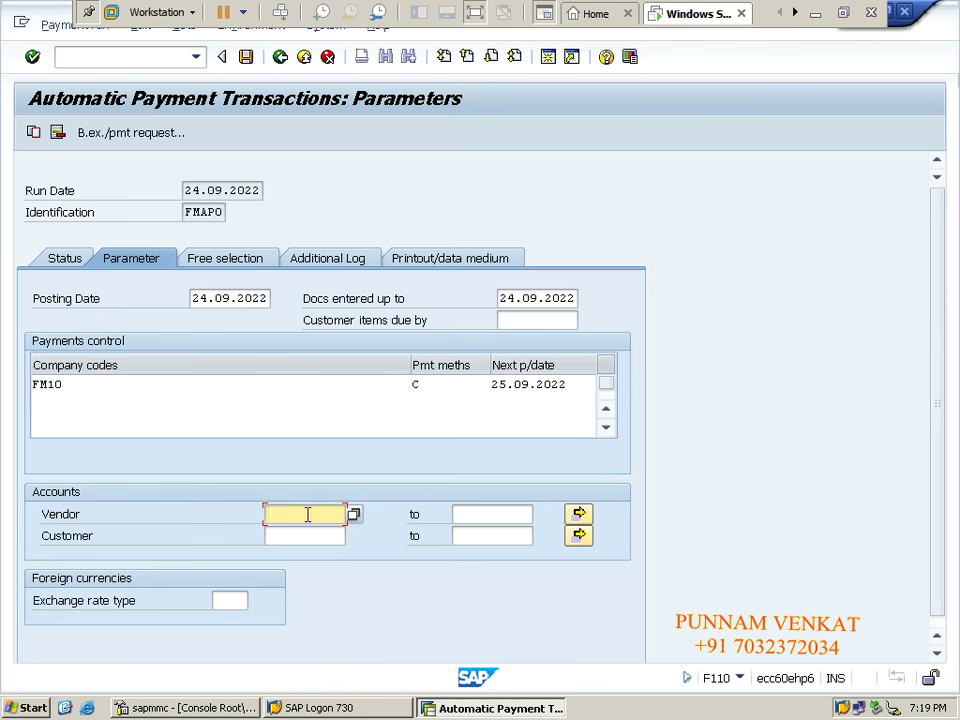
{"action": "key", "text": "ctrl+v"}
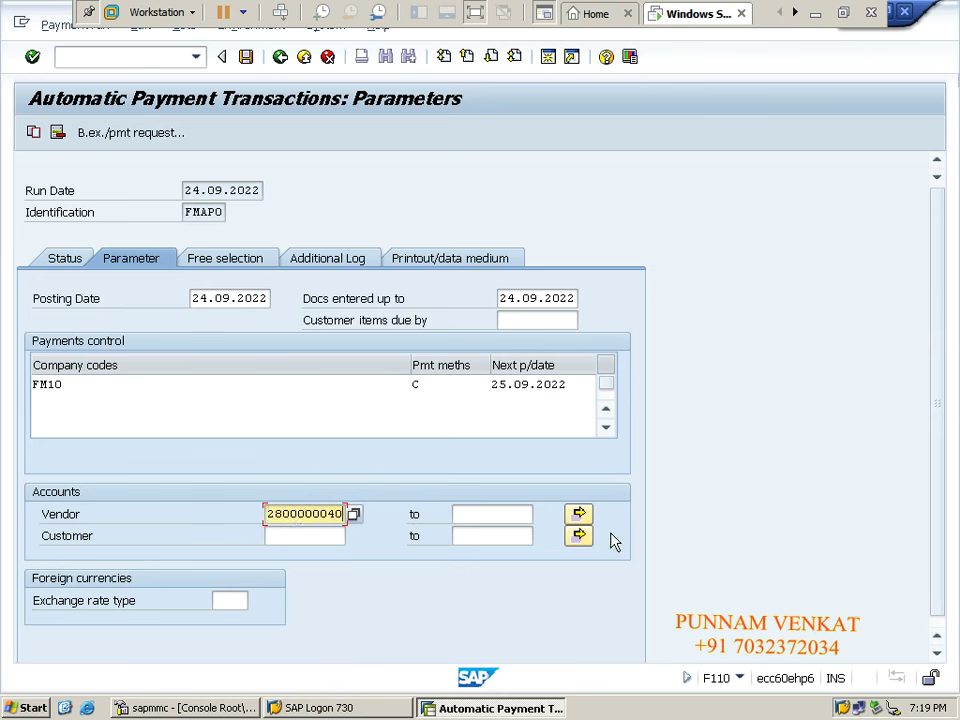
{"action": "key", "text": "BackSpace"}
{"action": "key", "text": "BackSpace"}
{"action": "key", "text": "BackSpace"}
{"action": "key", "text": "BackSpace"}
{"action": "key", "text": "BackSpace"}
{"action": "key", "text": "BackSpace"}
{"action": "key", "text": "BackSpace"}
{"action": "key", "text": "BackSpace"}
{"action": "key", "text": "BackSpace"}
{"action": "key", "text": "BackSpace"}
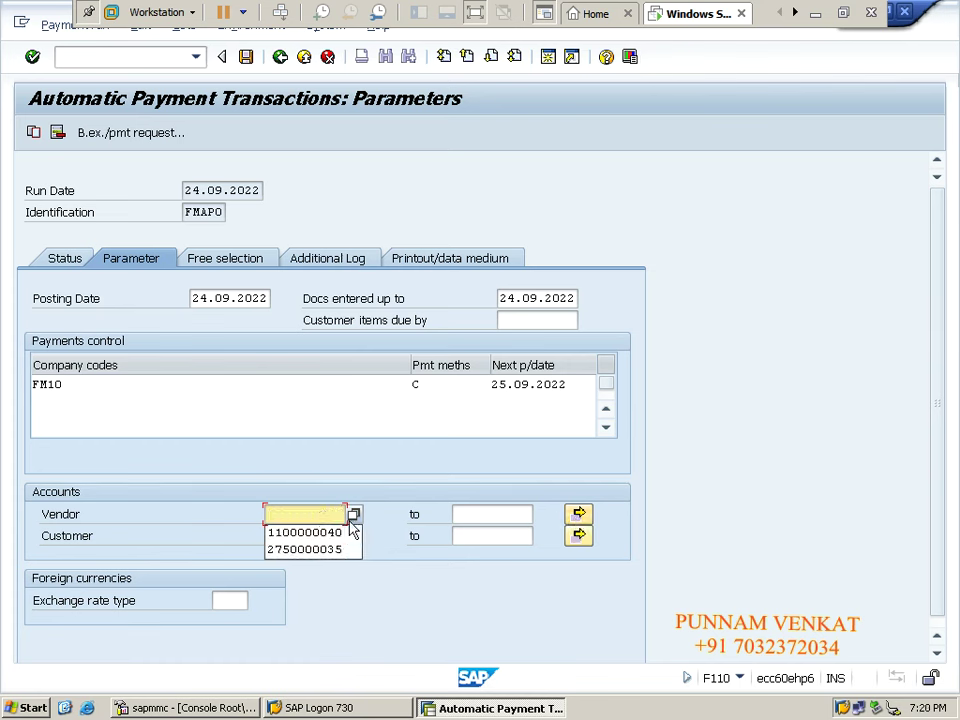
{"action": "left_click", "coordinate": [355, 516]}
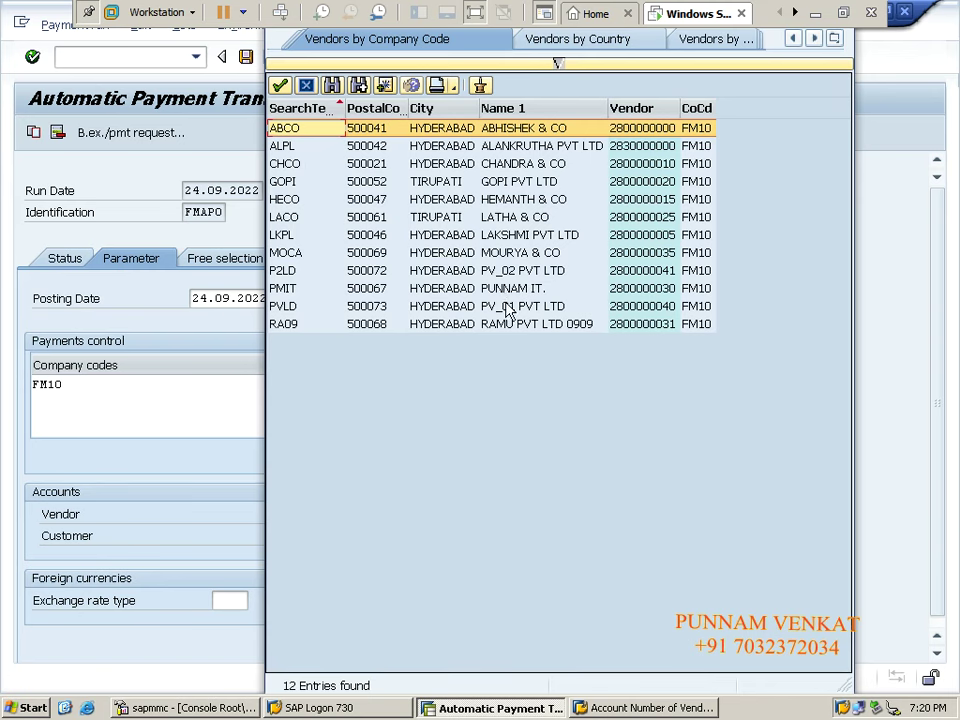
{"action": "double_click", "coordinate": [521, 304]}
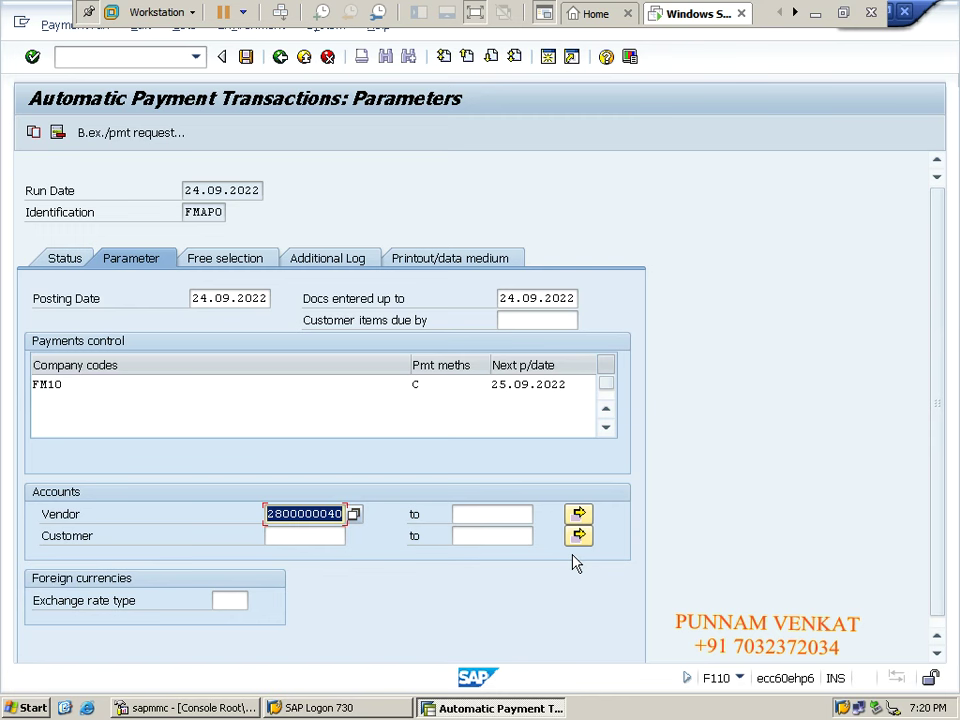
{"action": "left_click", "coordinate": [339, 517]}
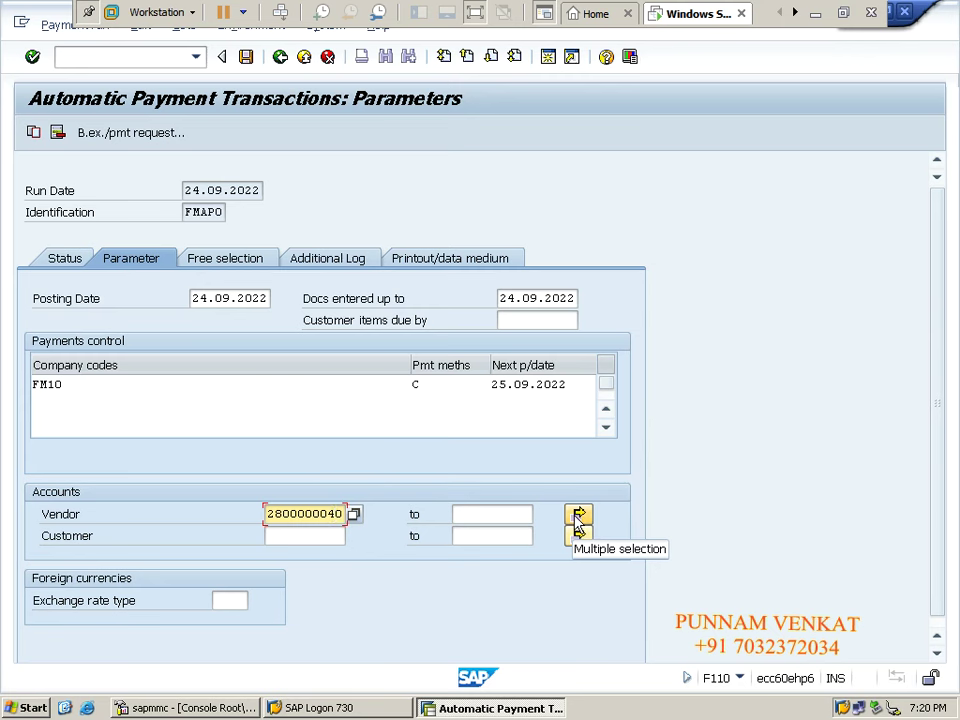
{"action": "left_click", "coordinate": [579, 516]}
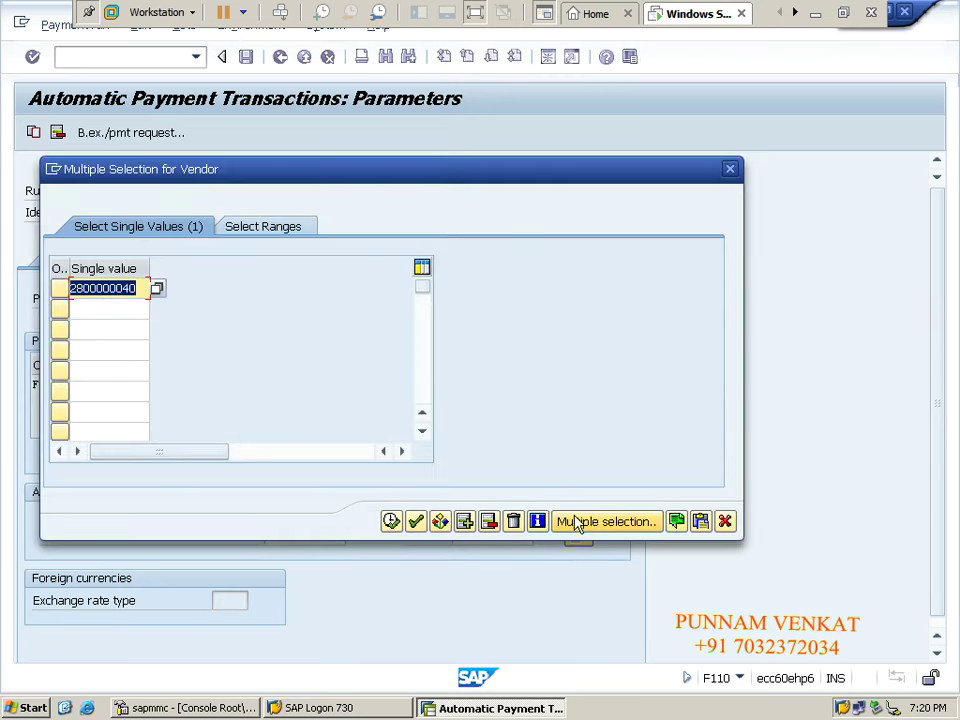
{"action": "left_click", "coordinate": [88, 310]}
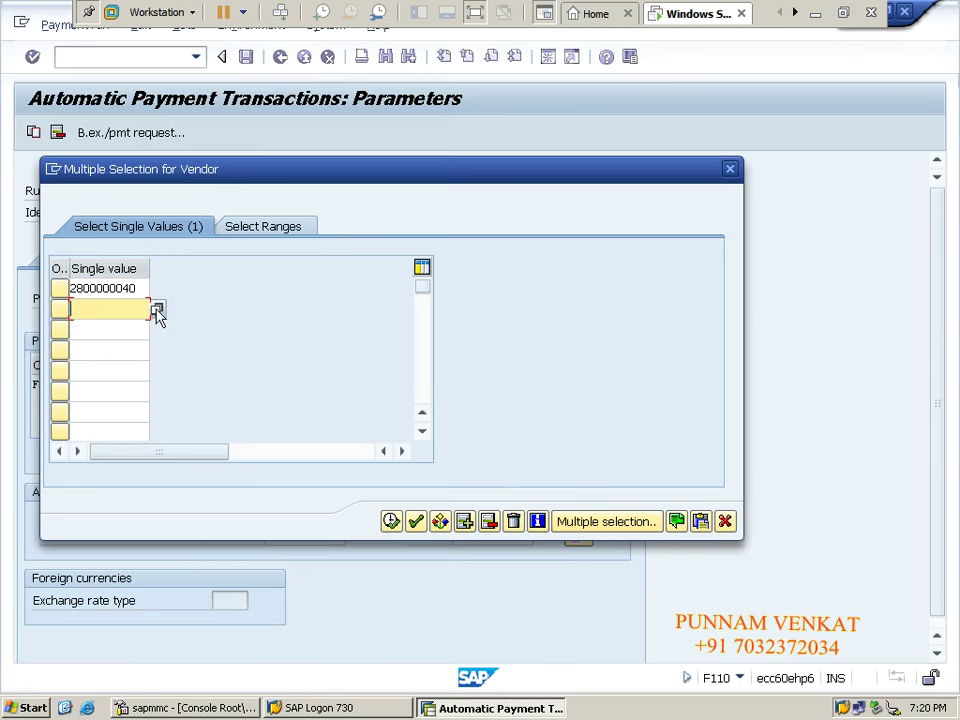
{"action": "left_click", "coordinate": [157, 311]}
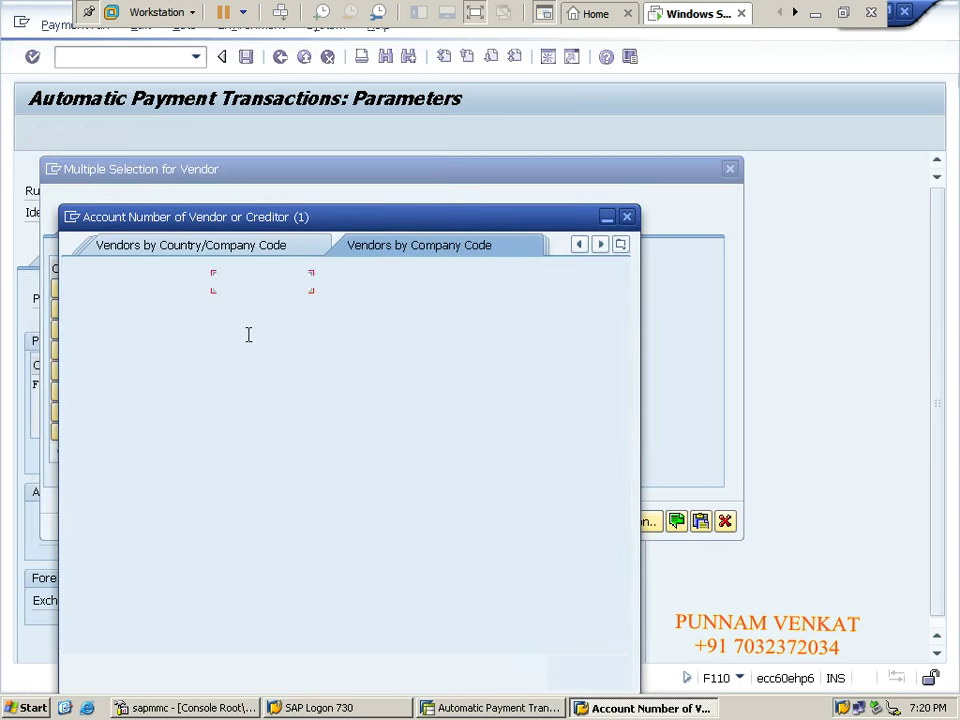
{"action": "key", "text": "Return"}
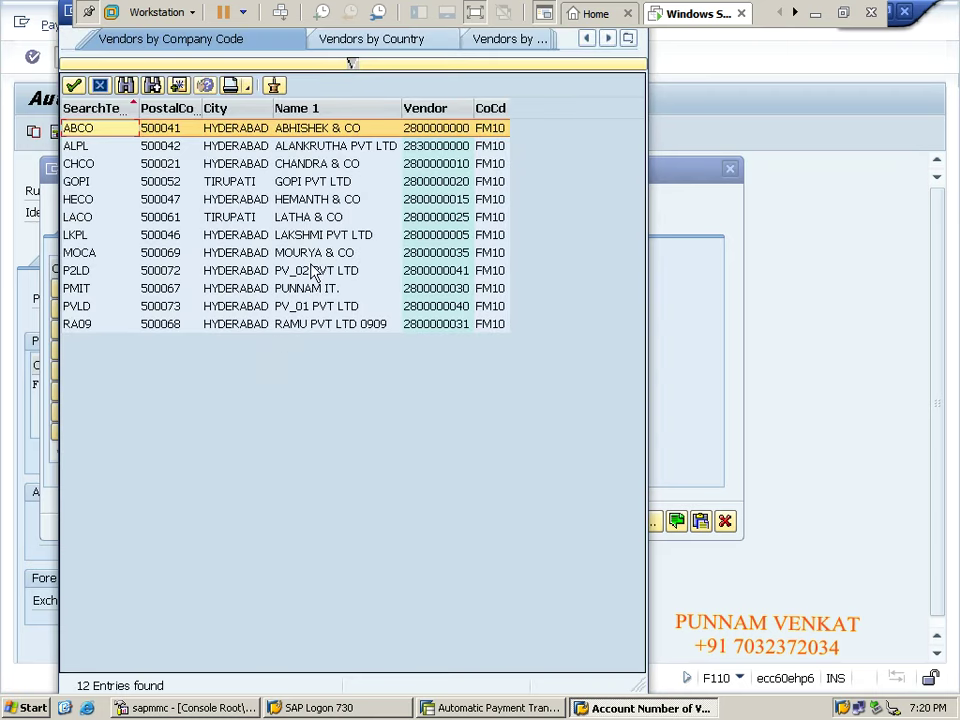
{"action": "double_click", "coordinate": [314, 272]}
{"action": "left_click", "coordinate": [110, 284]}
{"action": "left_click", "coordinate": [113, 312]}
{"action": "left_click", "coordinate": [116, 287]}
{"action": "left_click", "coordinate": [117, 308]}
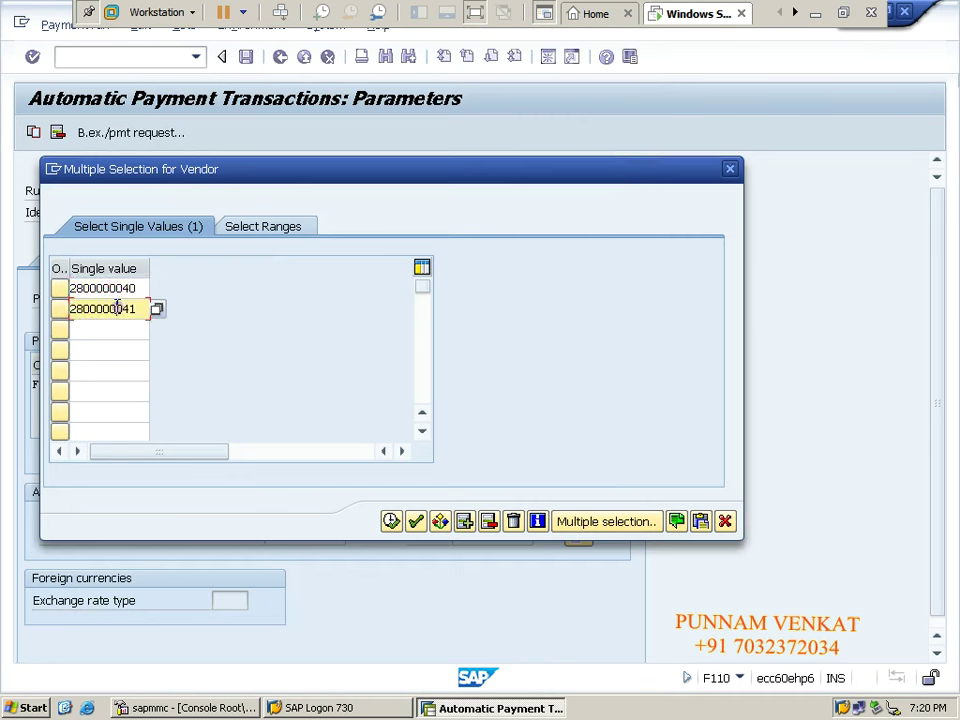
{"action": "left_click", "coordinate": [417, 524]}
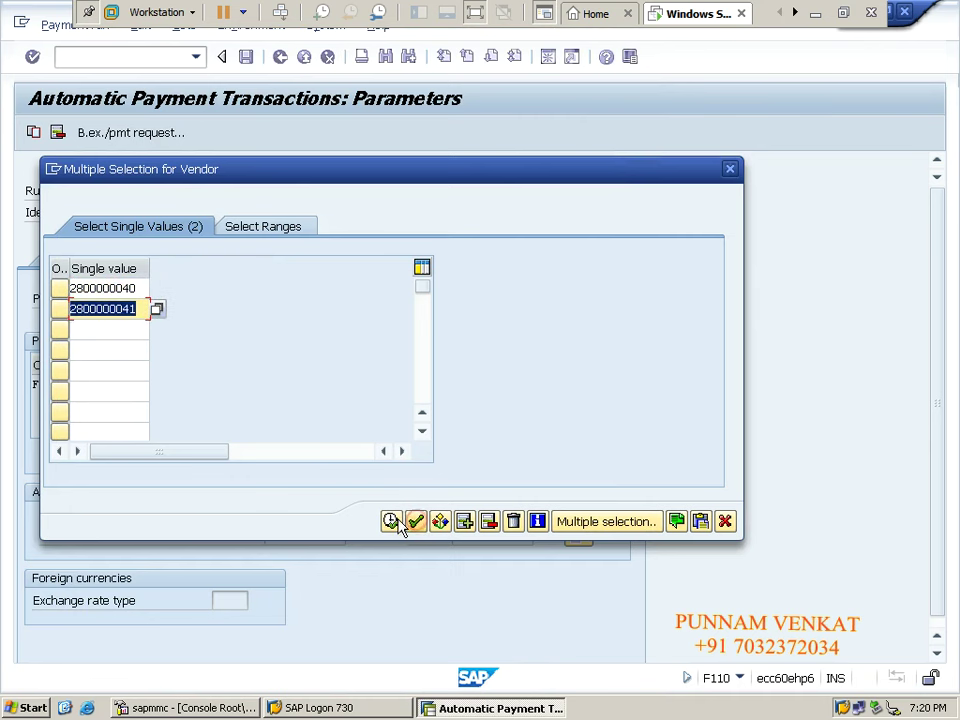
{"action": "left_click", "coordinate": [406, 523]}
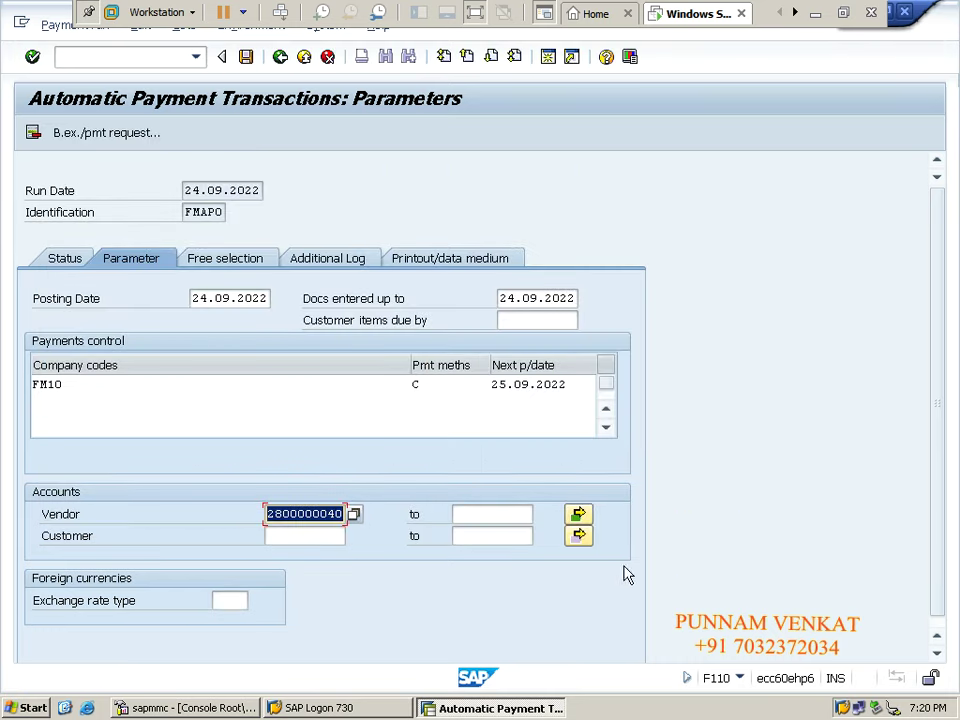
{"action": "left_click", "coordinate": [578, 514]}
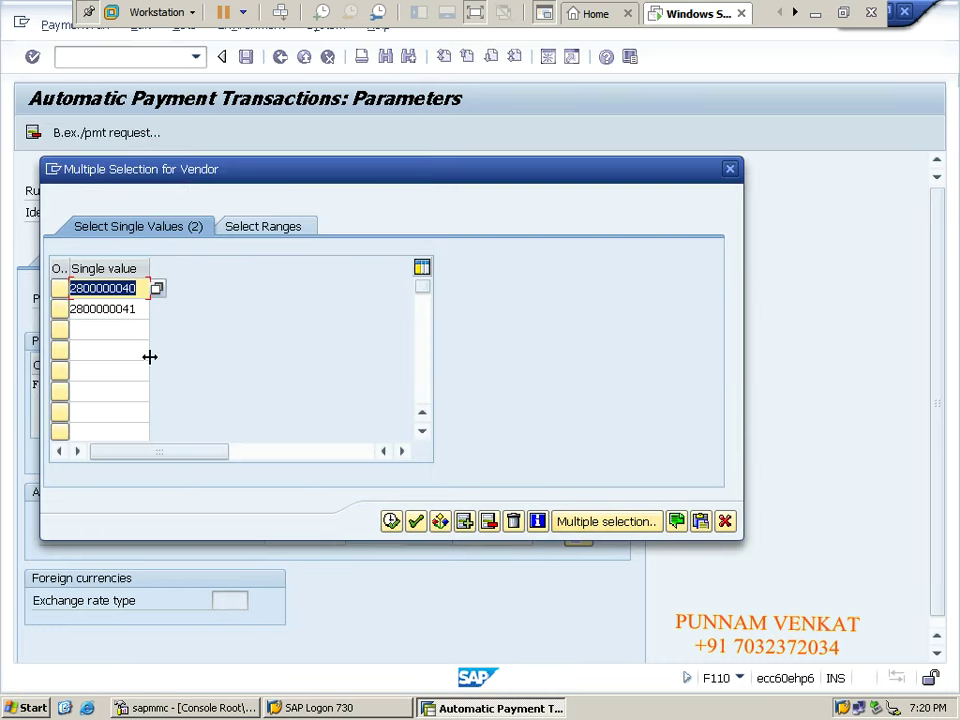
{"action": "left_click", "coordinate": [120, 288]}
{"action": "left_click", "coordinate": [126, 309]}
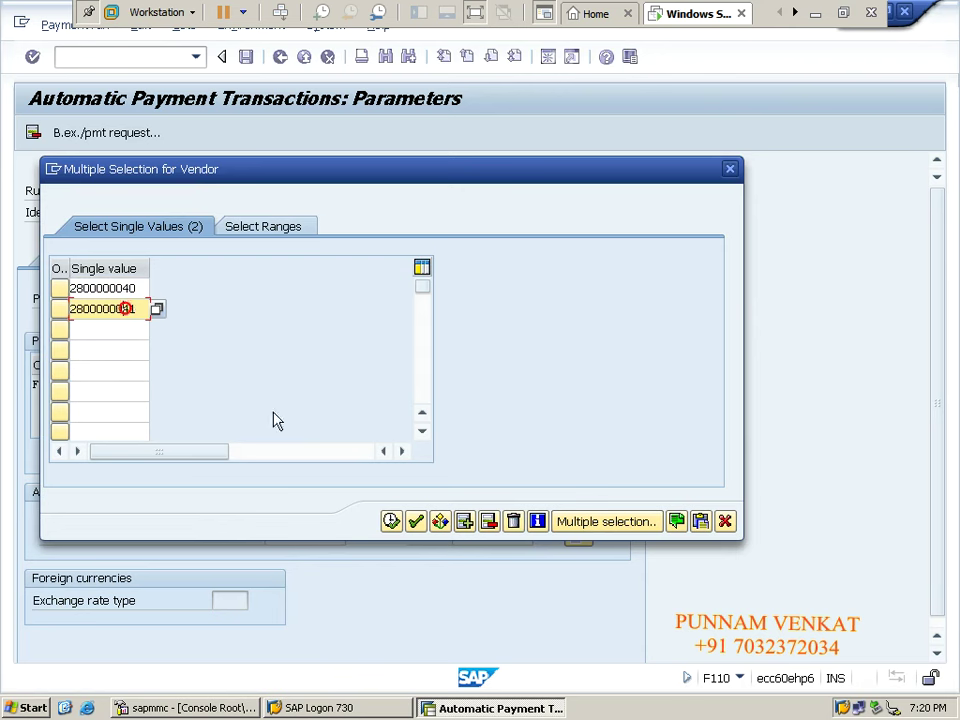
{"action": "left_click", "coordinate": [390, 521]}
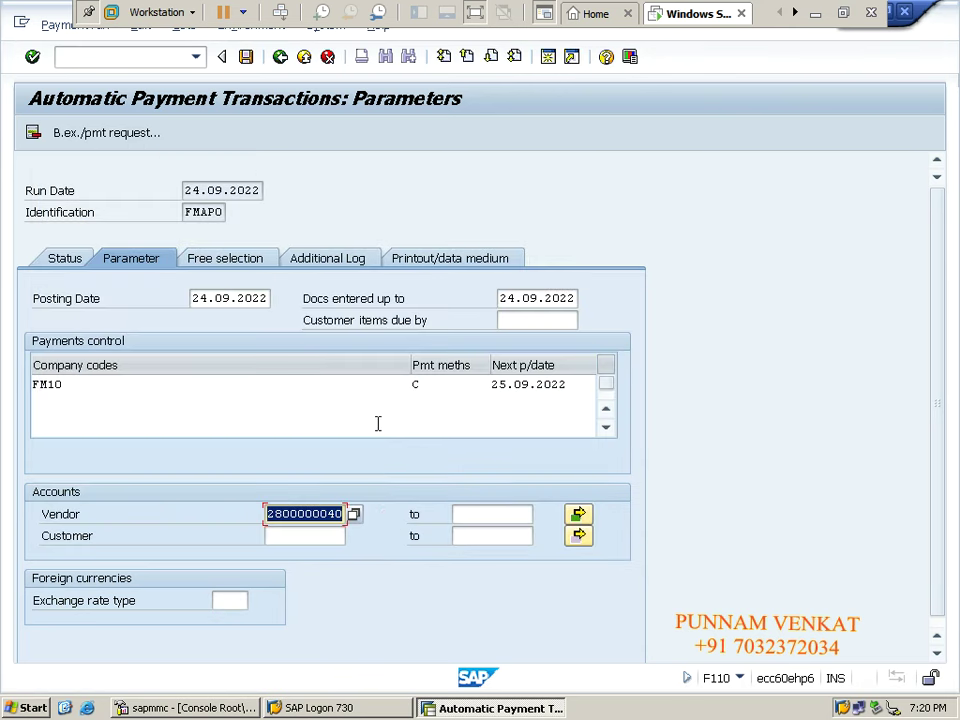
Step: Check the posting dates, company code FM10, payment method C and next payment date 25.09.2022
{"action": "left_click", "coordinate": [206, 298]}
{"action": "left_click", "coordinate": [517, 298]}
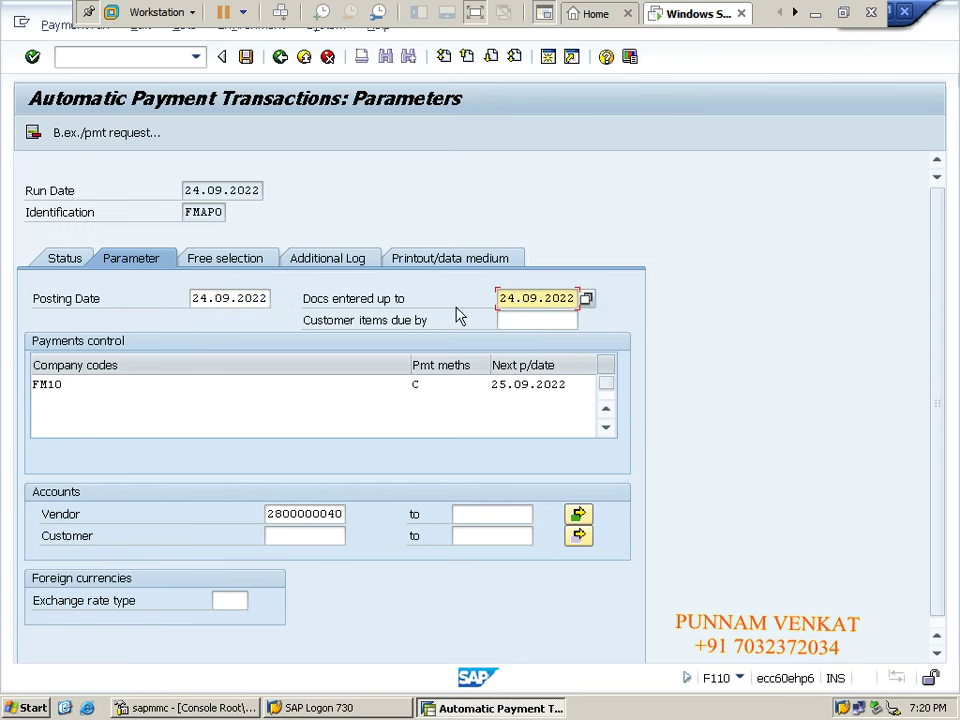
{"action": "left_click", "coordinate": [113, 390]}
{"action": "left_click_drag", "start_coordinate": [113, 390], "coordinate": [28, 388]}
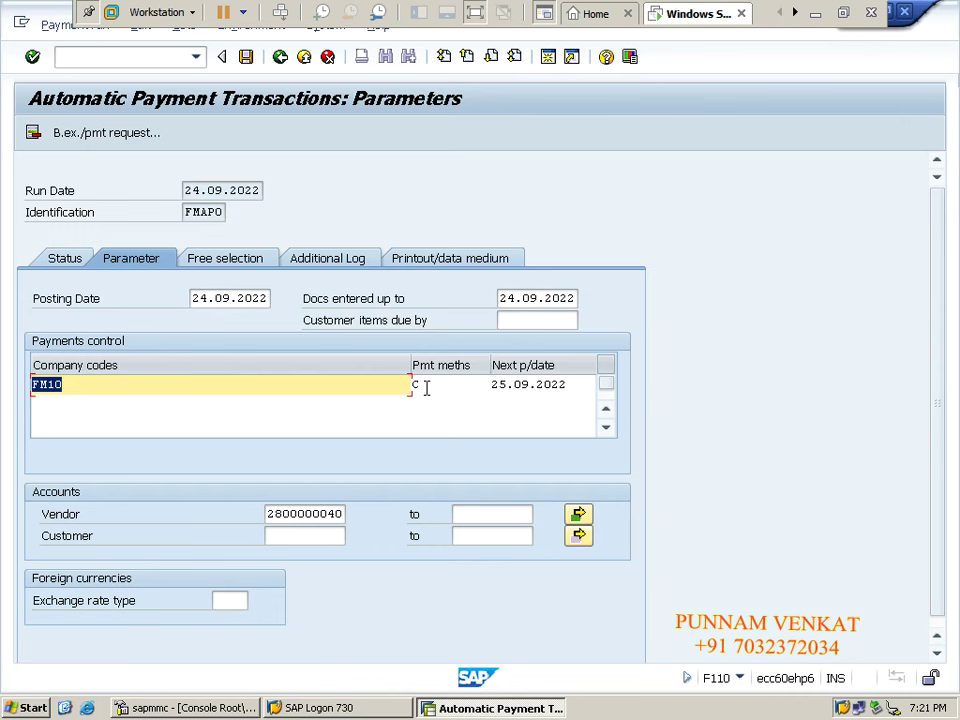
{"action": "double_click", "coordinate": [426, 388]}
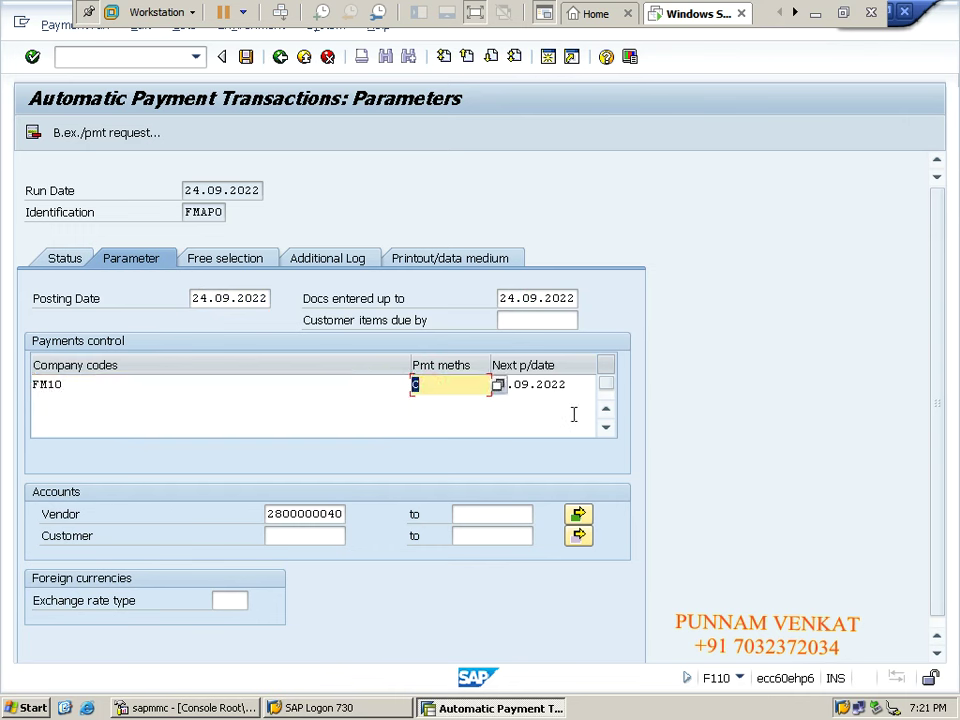
{"action": "left_click_drag", "start_coordinate": [570, 388], "coordinate": [490, 397]}
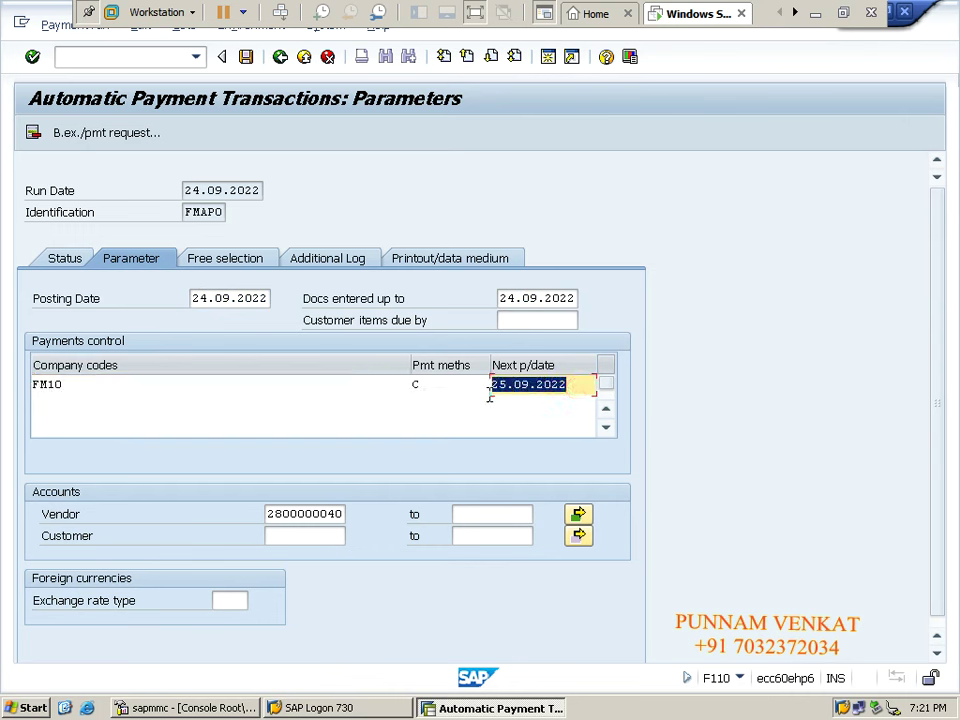
Step: Review the full selected vendor list once more and return to the parameters screen
{"action": "left_click", "coordinate": [286, 513]}
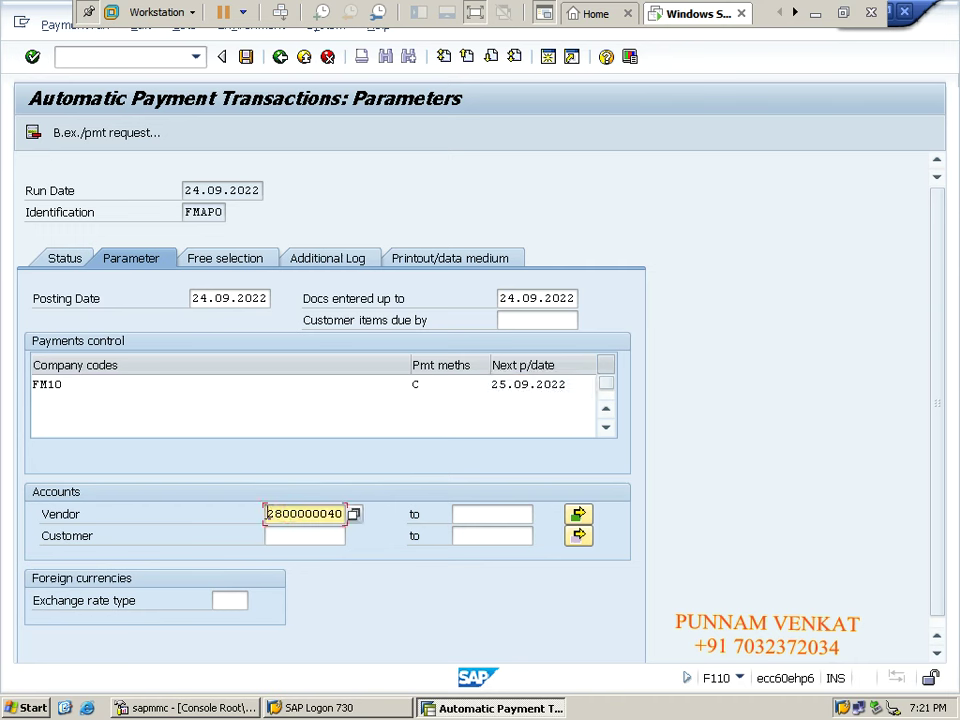
{"action": "double_click", "coordinate": [286, 513]}
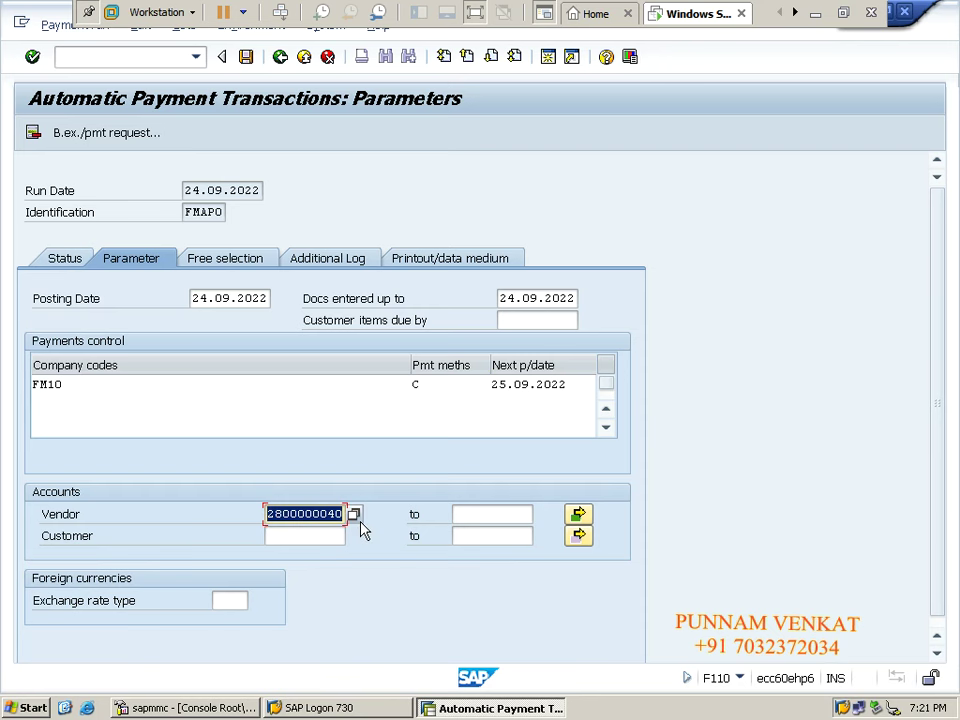
{"action": "left_click", "coordinate": [579, 516]}
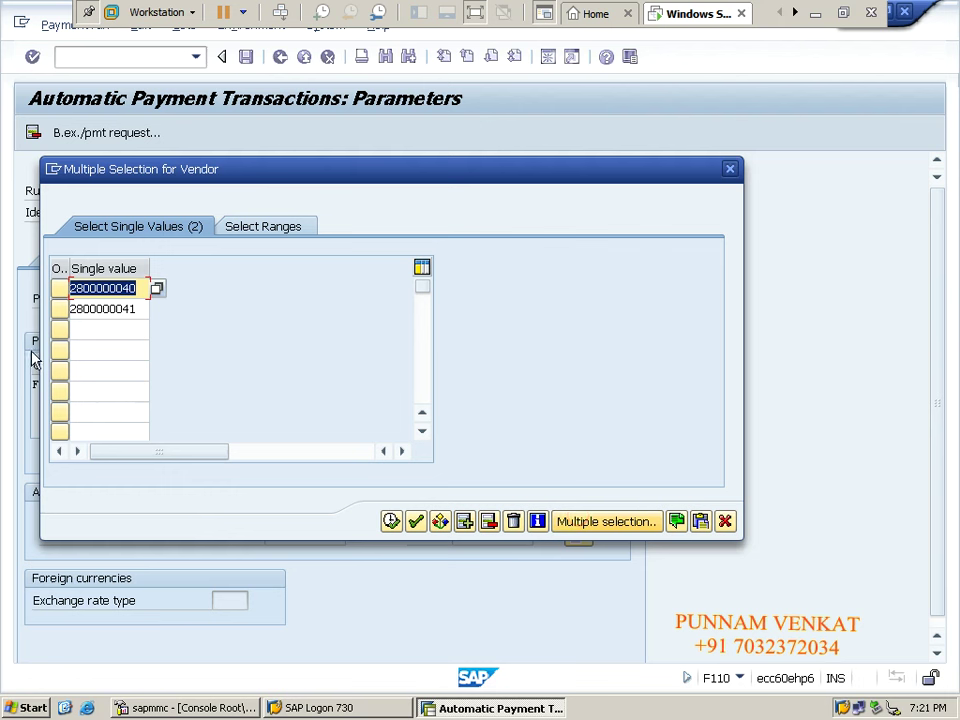
{"action": "left_click", "coordinate": [80, 328]}
{"action": "left_click", "coordinate": [95, 366]}
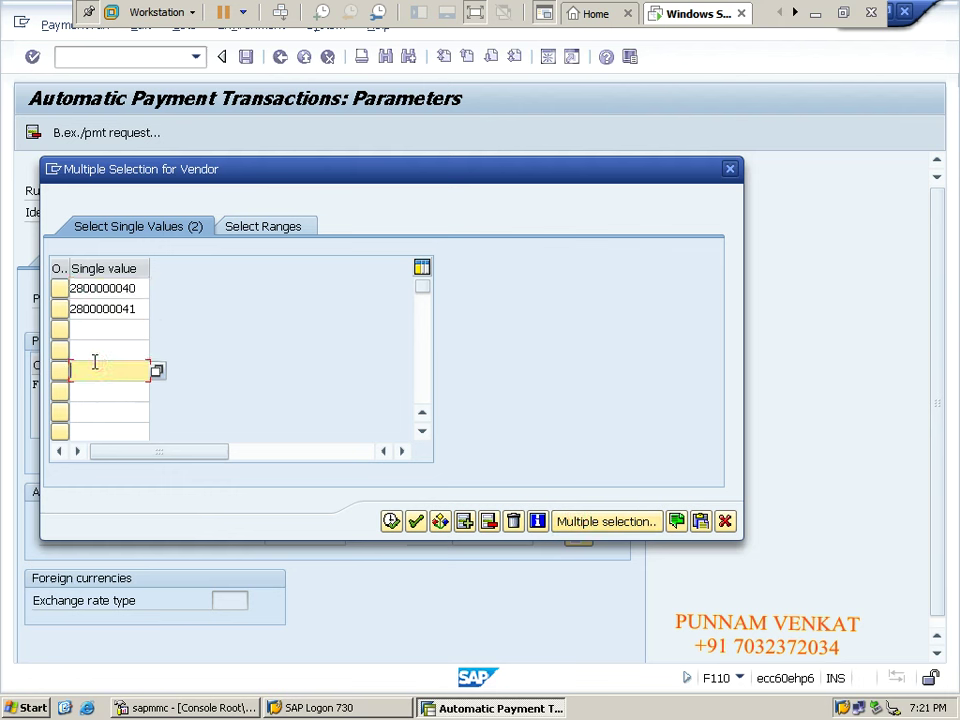
{"action": "left_click", "coordinate": [392, 522]}
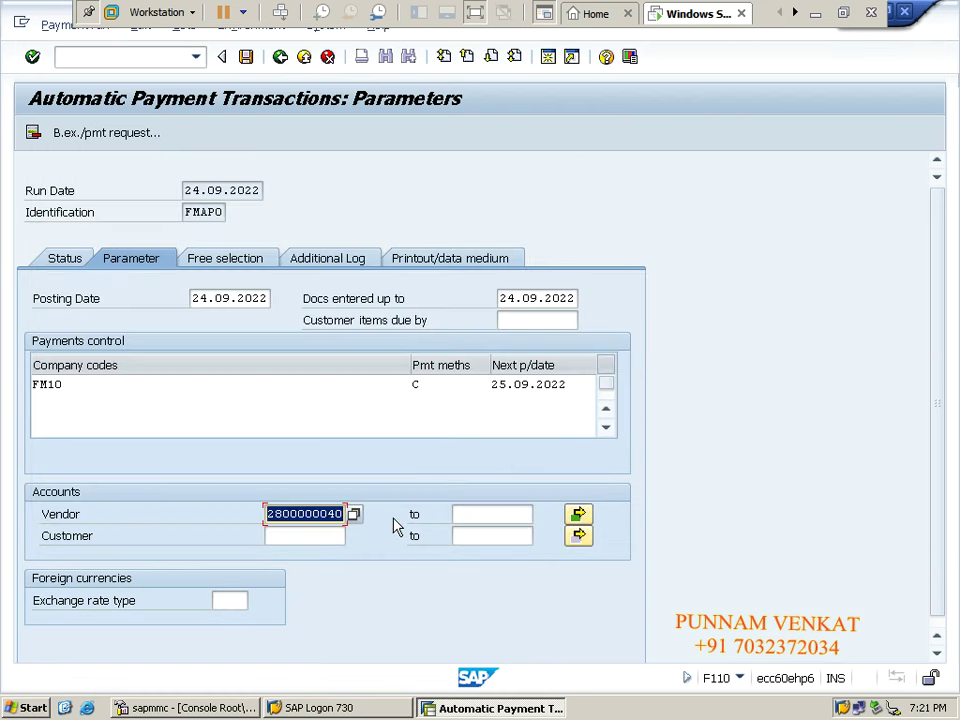
{"action": "left_click", "coordinate": [358, 521]}
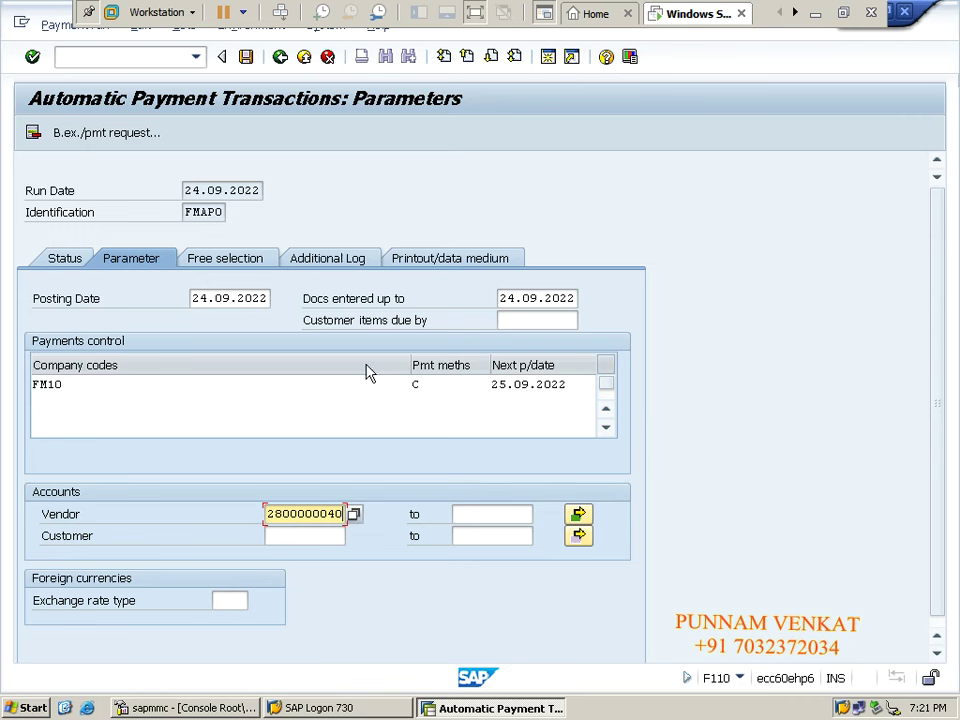
{"action": "left_click", "coordinate": [328, 259]}
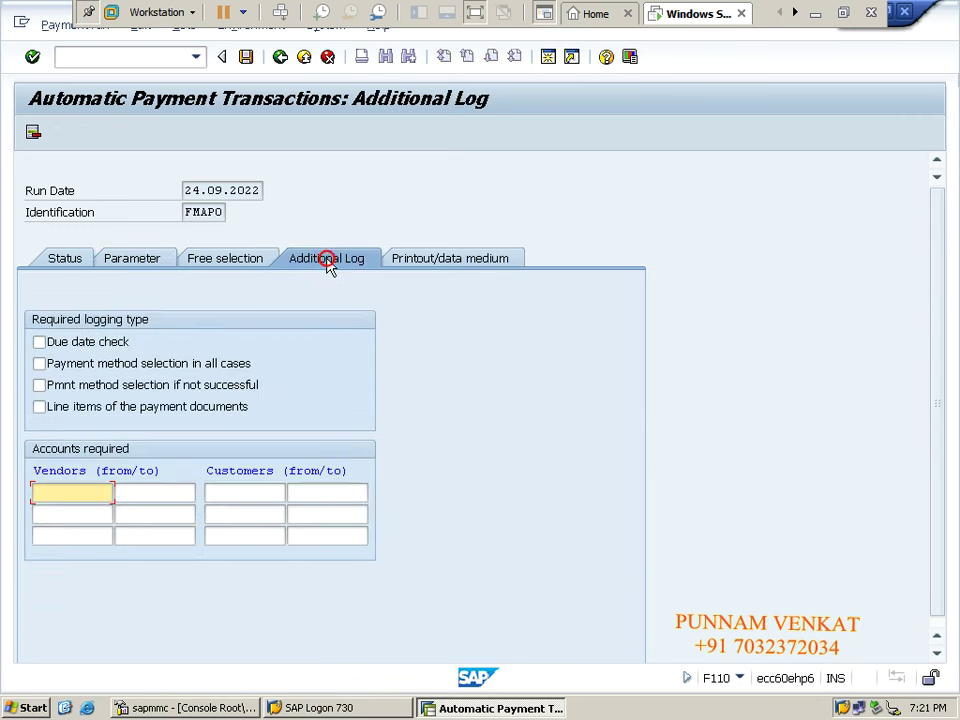
{"action": "key", "text": "ctrl+v"}
{"action": "left_click", "coordinate": [125, 492]}
{"action": "key", "text": "ctrl+v"}
{"action": "key", "text": "BackSpace"}
{"action": "type", "text": "1"}
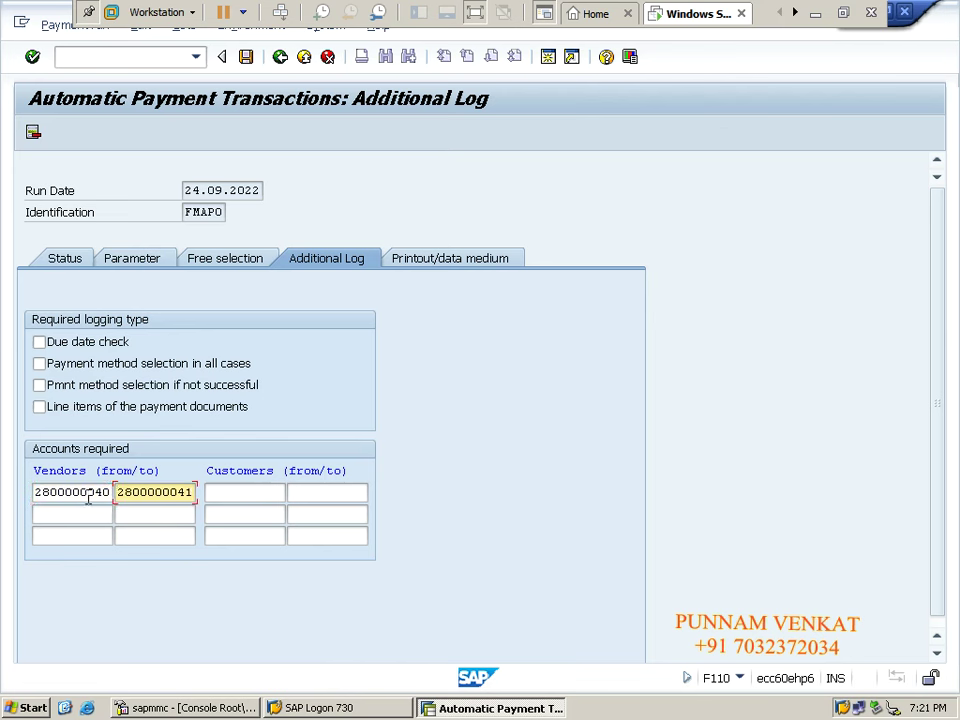
{"action": "left_click_drag", "start_coordinate": [96, 492], "coordinate": [110, 492]}
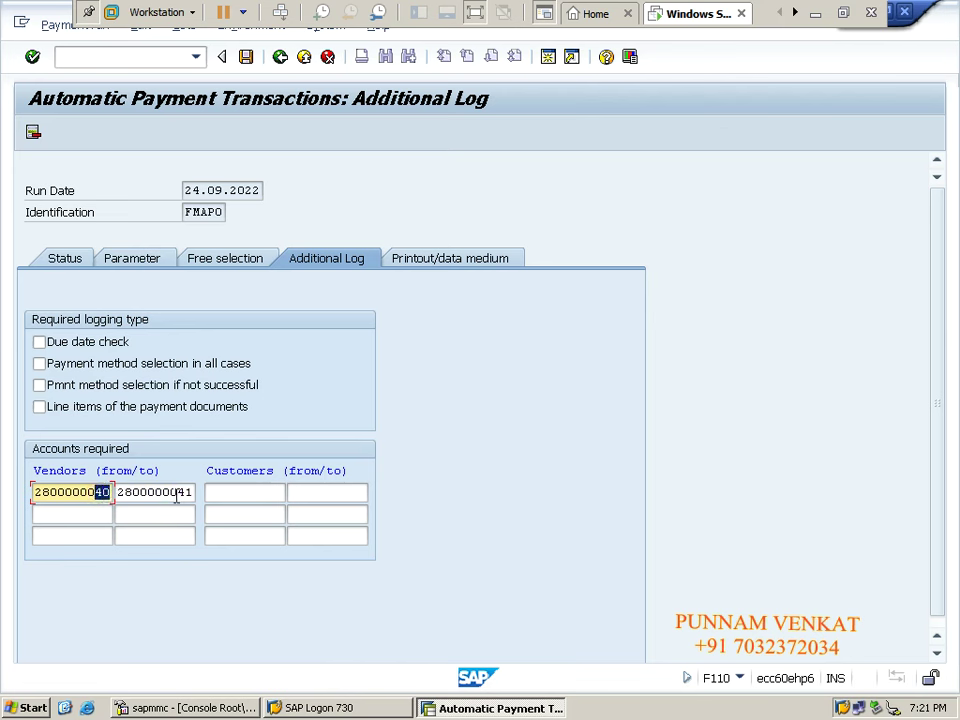
{"action": "left_click_drag", "start_coordinate": [193, 492], "coordinate": [178, 492]}
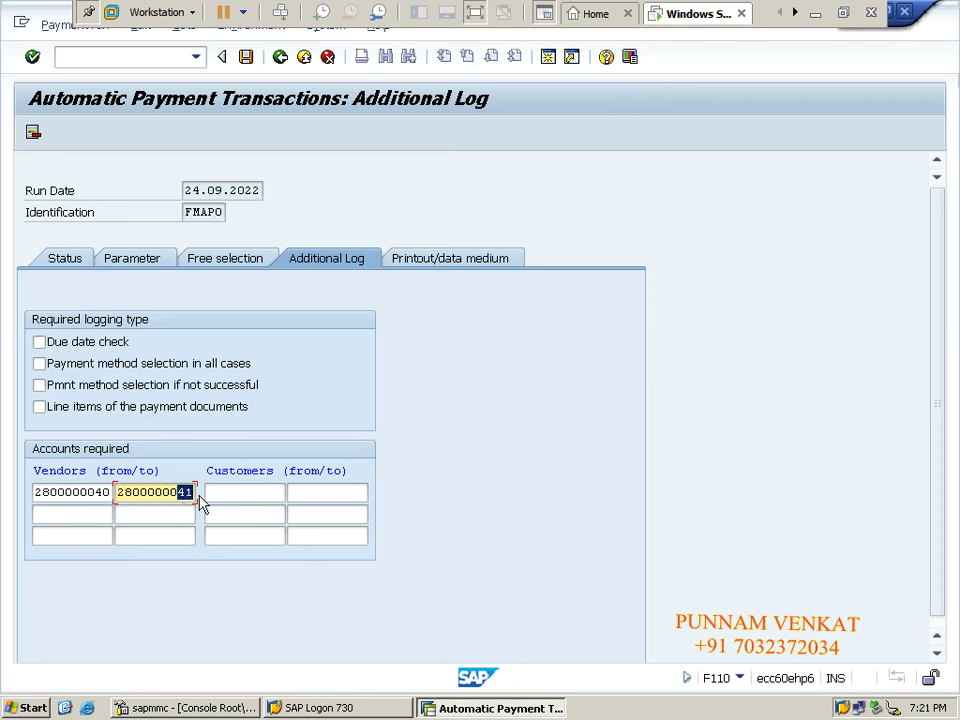
{"action": "left_click", "coordinate": [71, 492]}
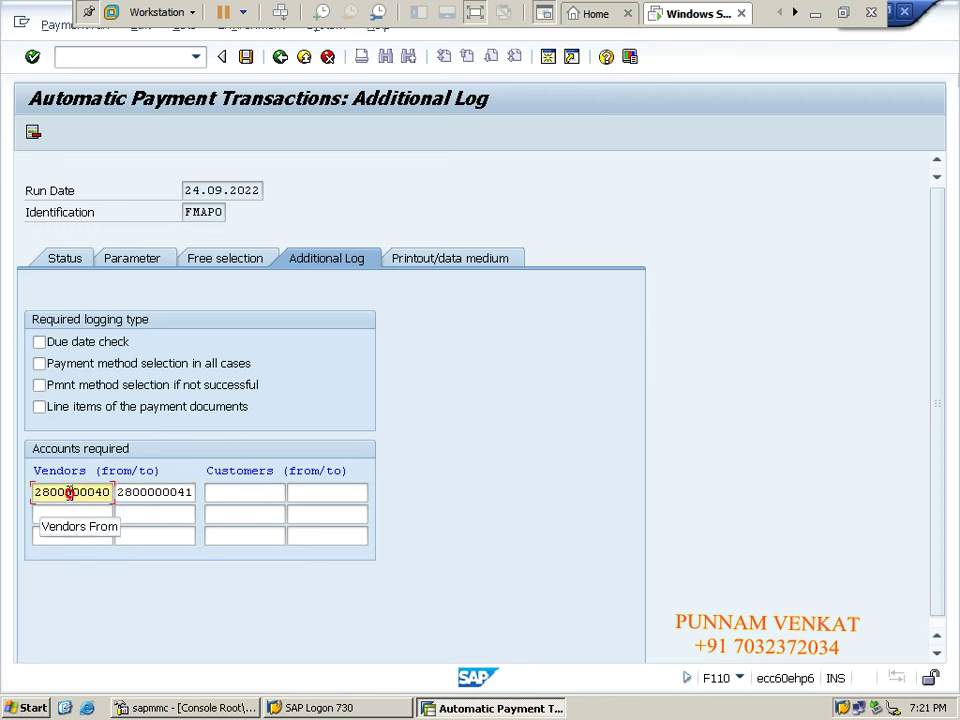
{"action": "left_click", "coordinate": [148, 491]}
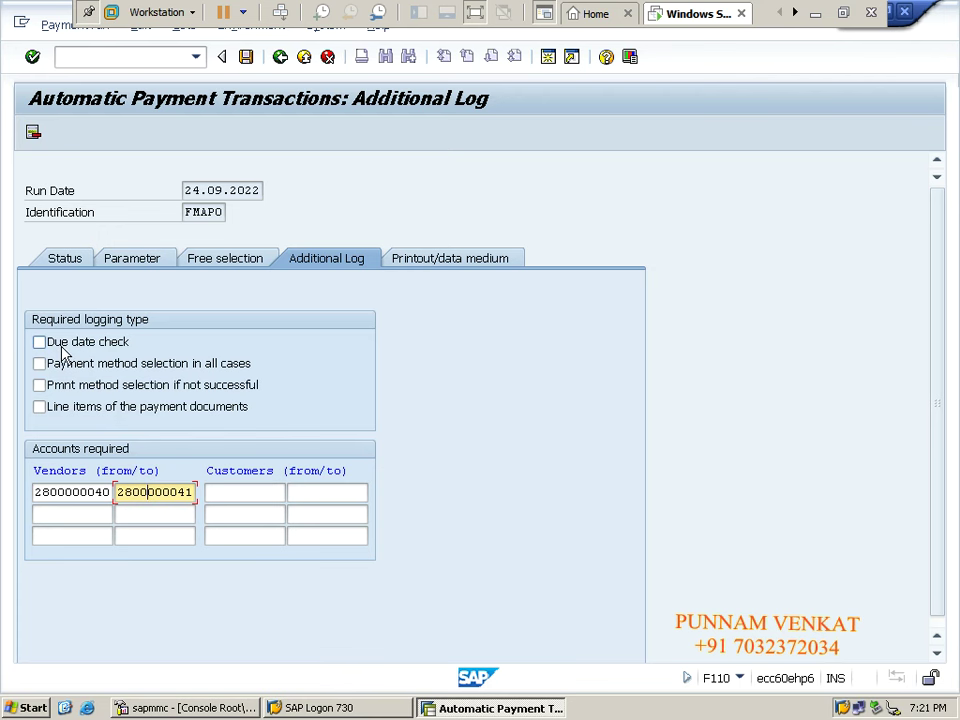
Step: Tick logging for due date check, payment method selection in all cases, and line items
{"action": "left_click", "coordinate": [58, 343]}
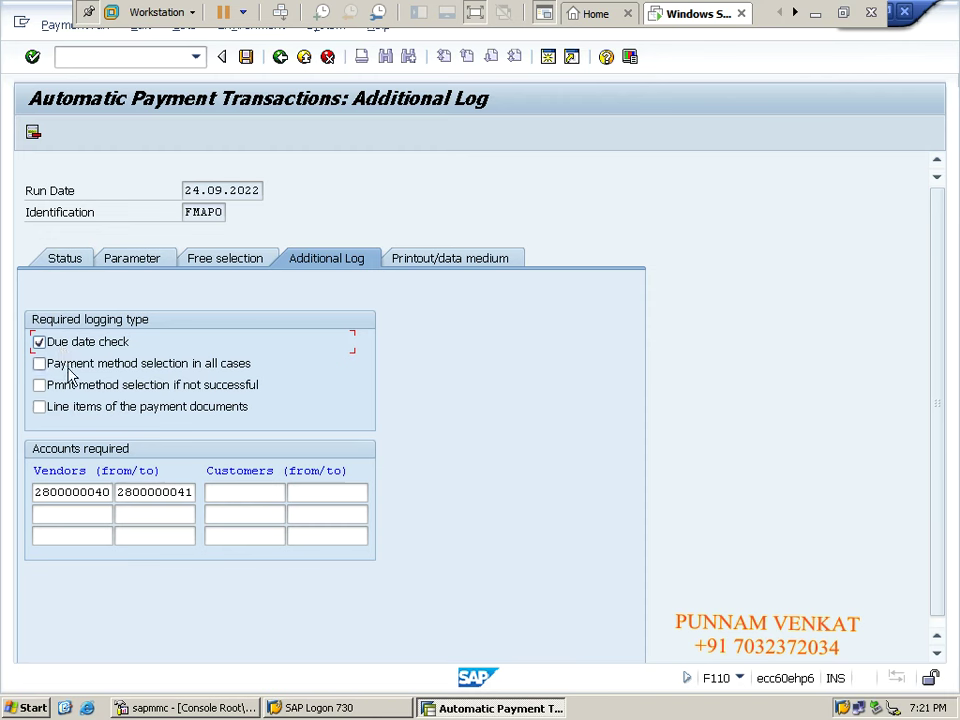
{"action": "left_click", "coordinate": [68, 373]}
{"action": "left_click", "coordinate": [40, 408]}
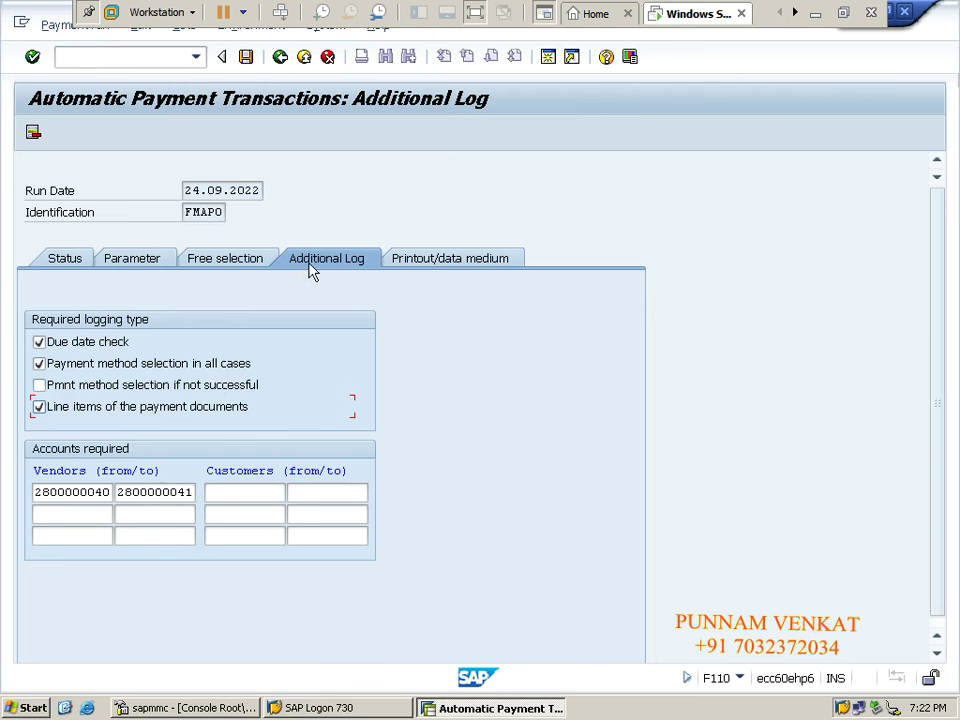
{"action": "left_click", "coordinate": [66, 266]}
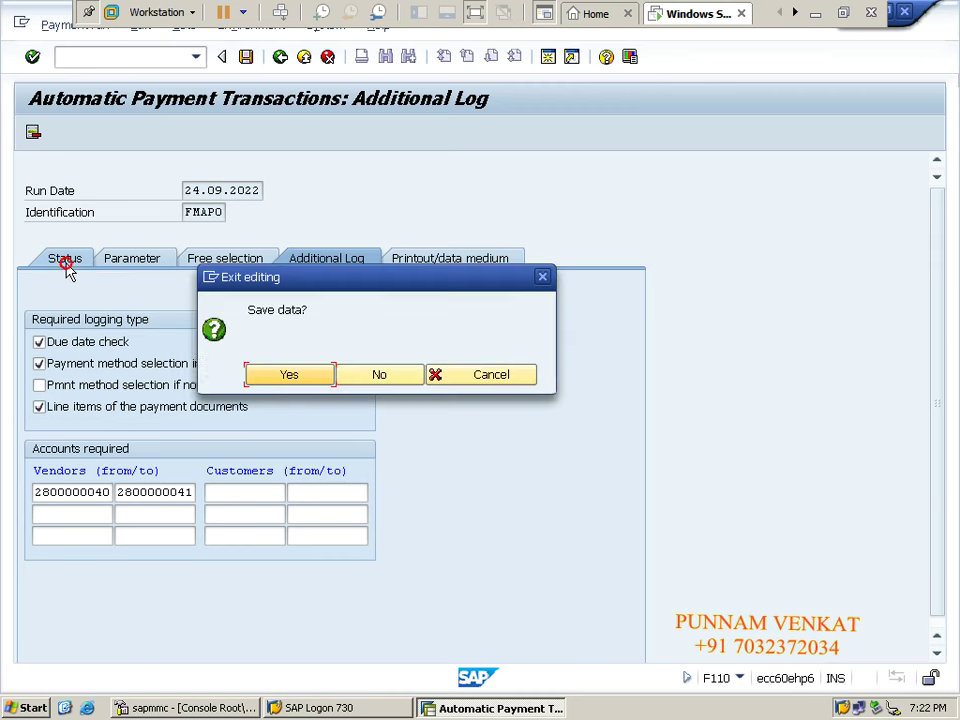
Step: Save the parameters, schedule the proposal to start immediately, and refresh until it's created
{"action": "left_click", "coordinate": [283, 376]}
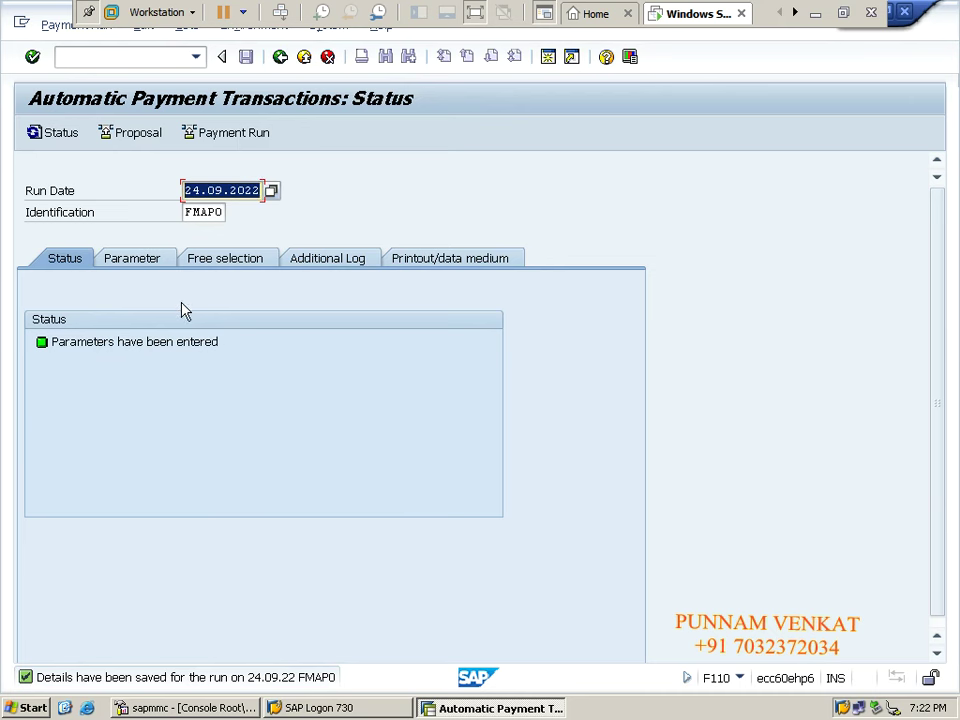
{"action": "left_click", "coordinate": [136, 140]}
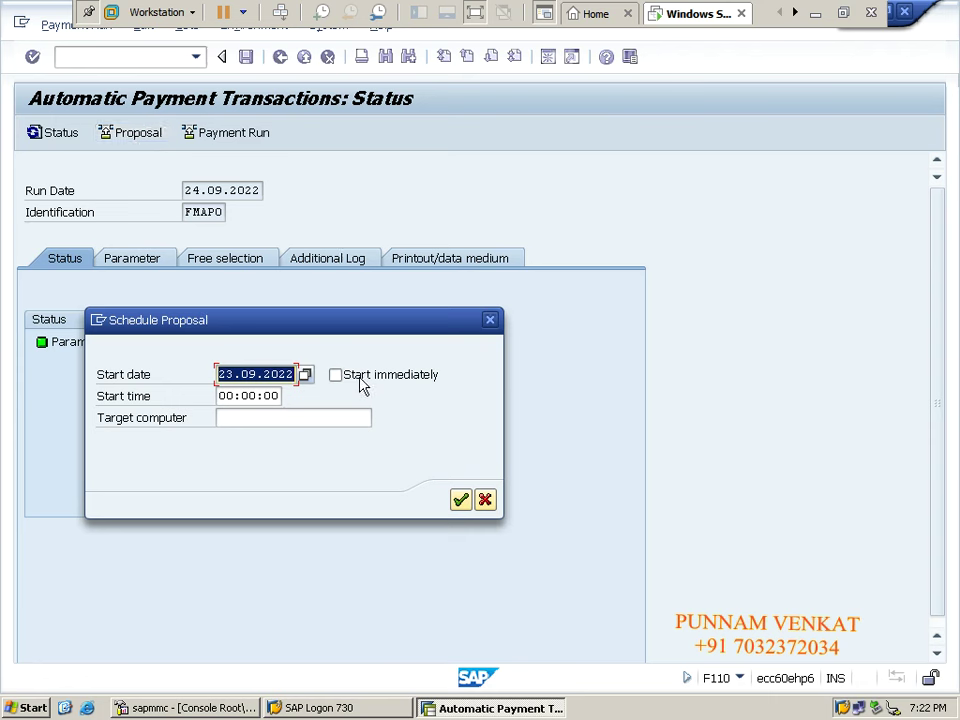
{"action": "left_click", "coordinate": [360, 381]}
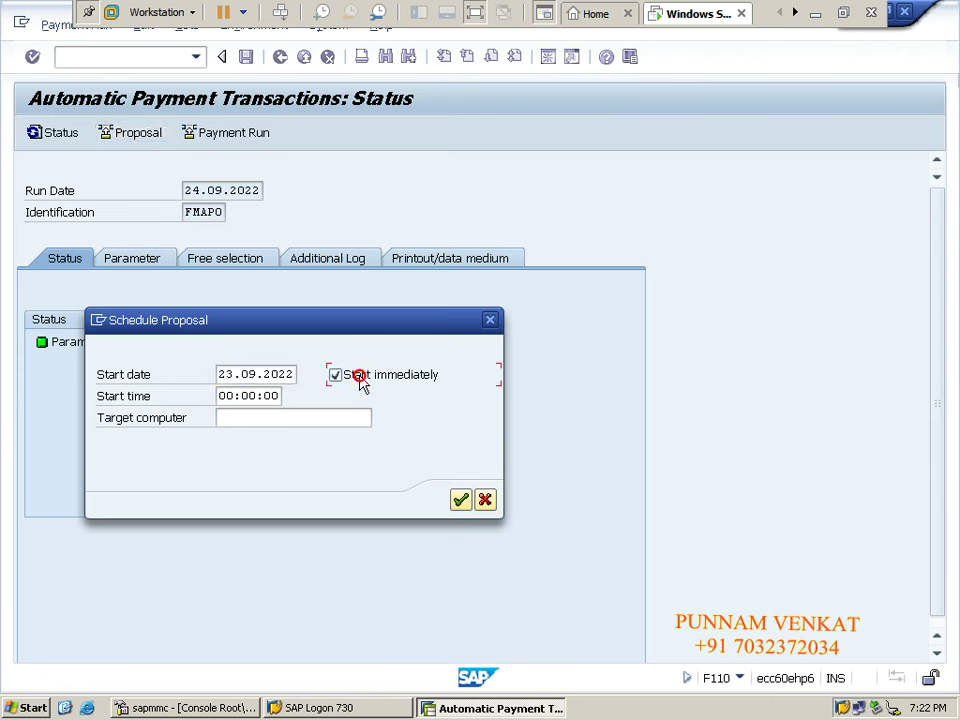
{"action": "left_click", "coordinate": [461, 502]}
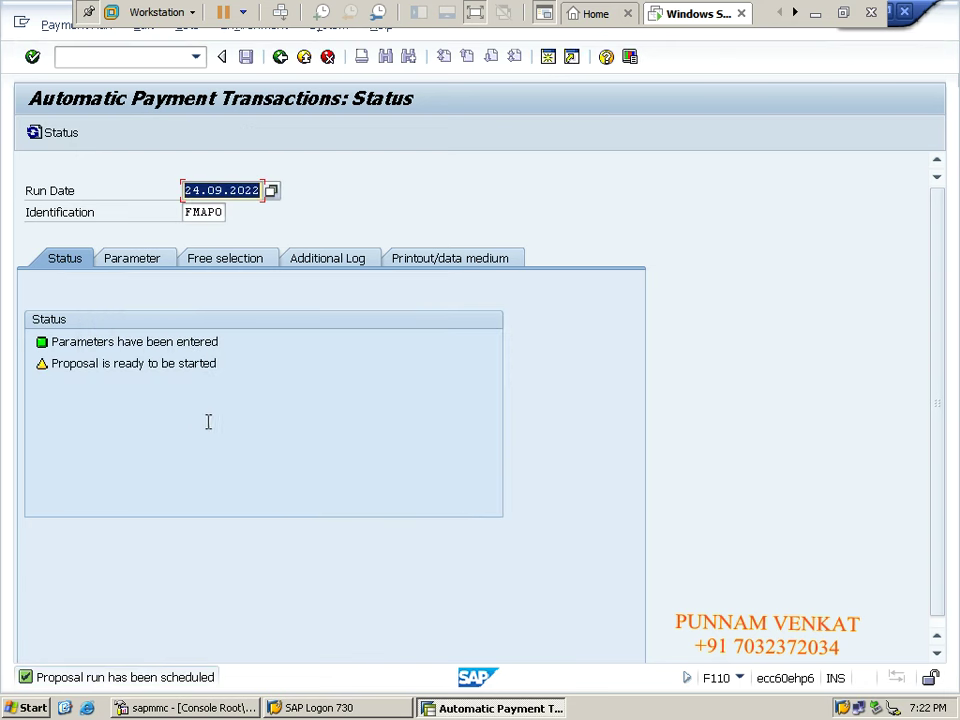
{"action": "left_click", "coordinate": [57, 138]}
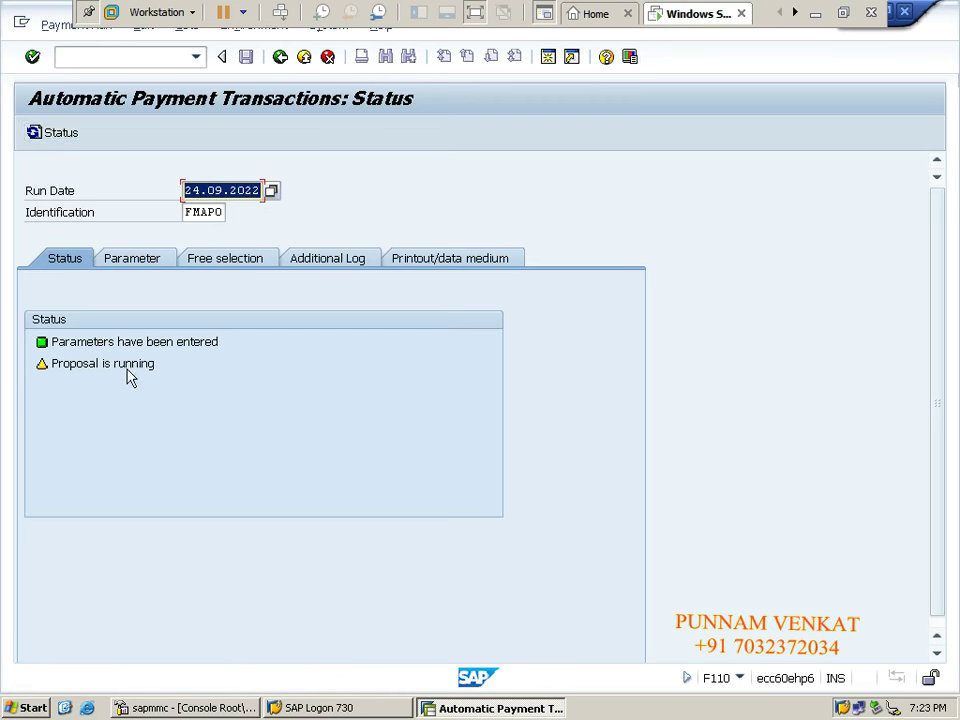
{"action": "left_click", "coordinate": [52, 133]}
{"action": "left_click", "coordinate": [52, 137]}
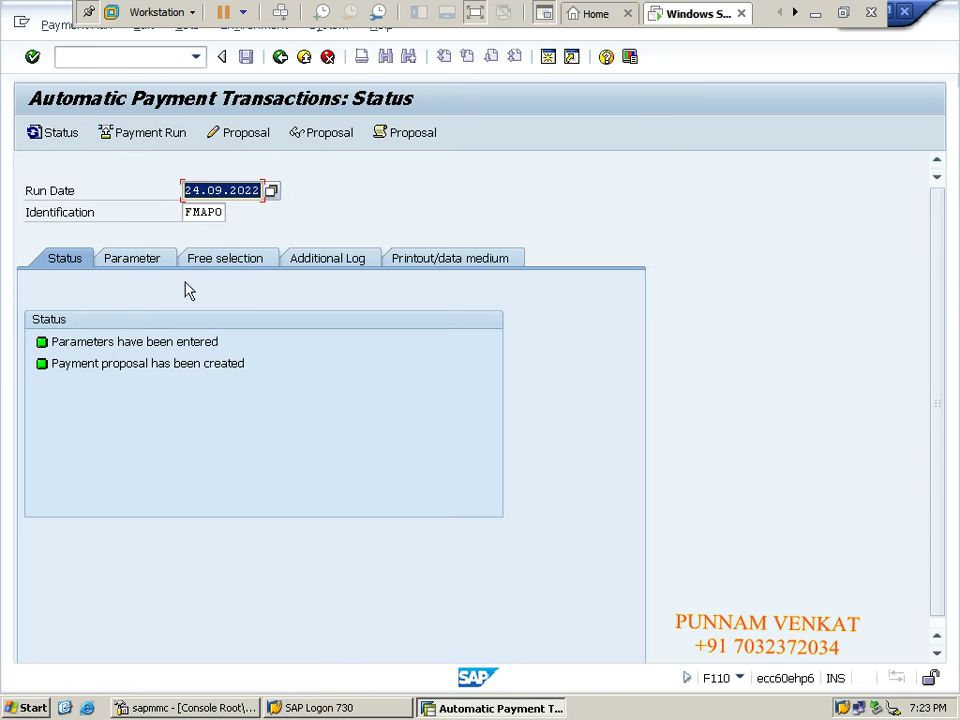
Step: Start the FMAP0 payment run immediately and refresh status until 2 posting orders are completed
{"action": "left_click", "coordinate": [150, 142]}
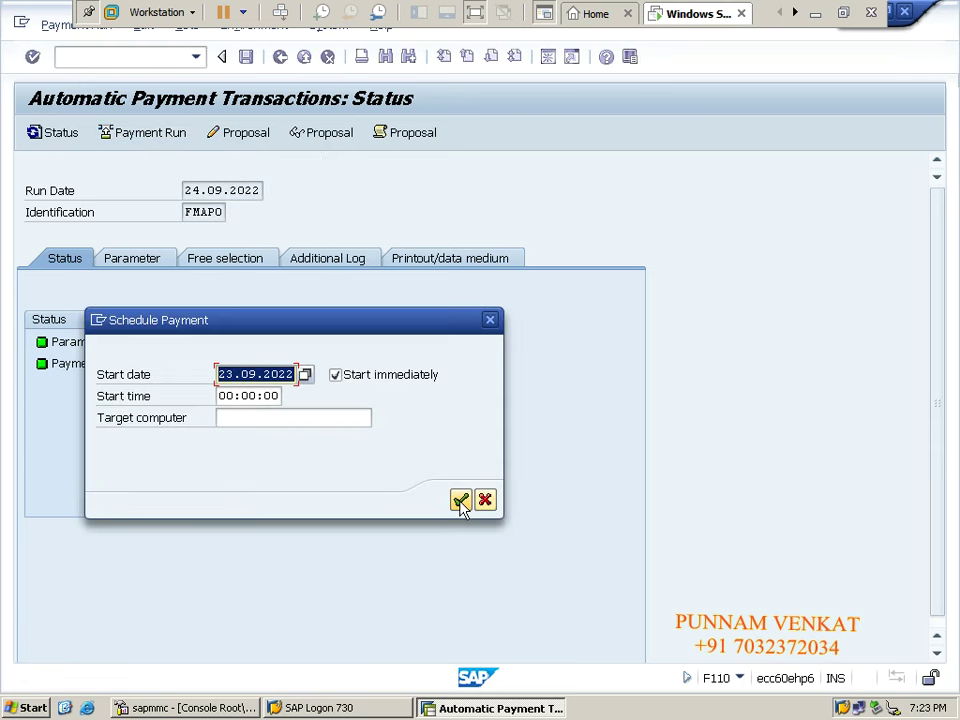
{"action": "left_click", "coordinate": [460, 500]}
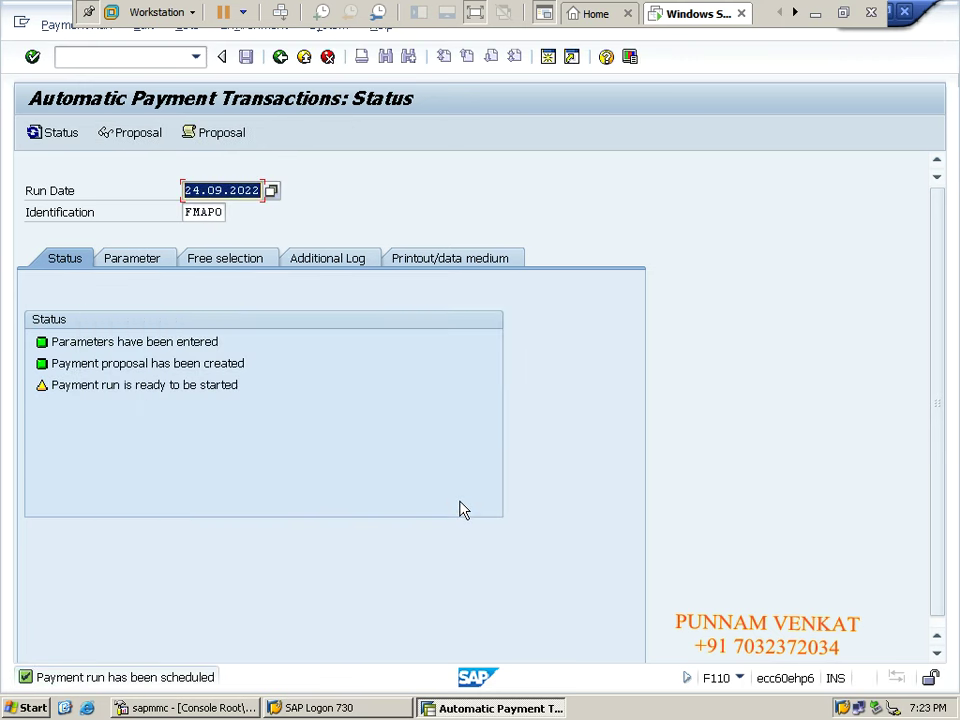
{"action": "key", "text": "Return"}
{"action": "key", "text": "Return"}
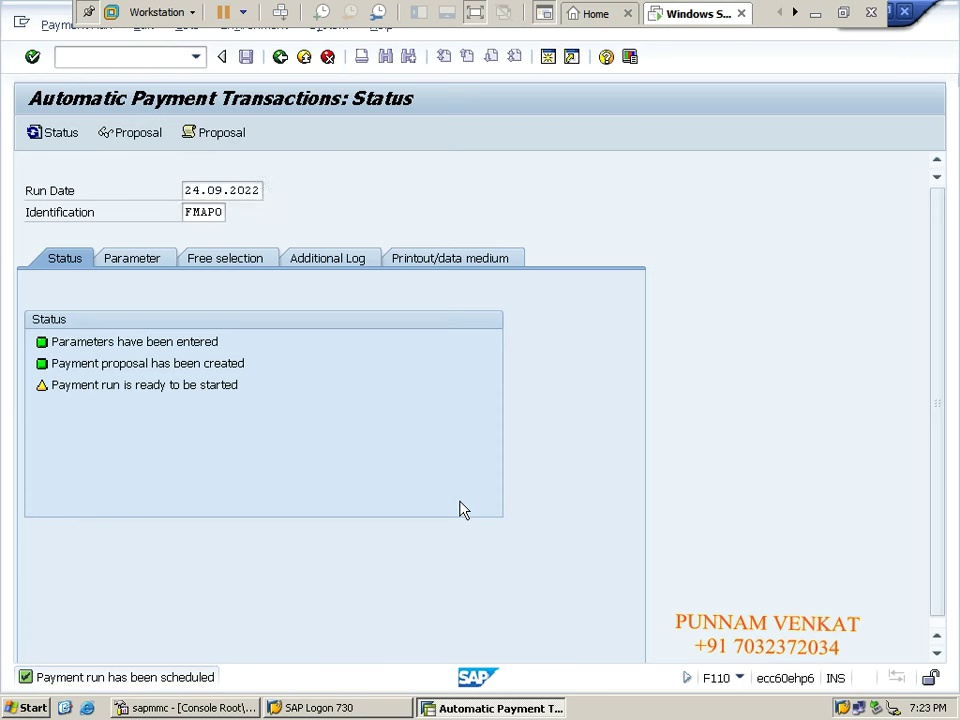
{"action": "key", "text": "Return"}
{"action": "key", "text": "Return"}
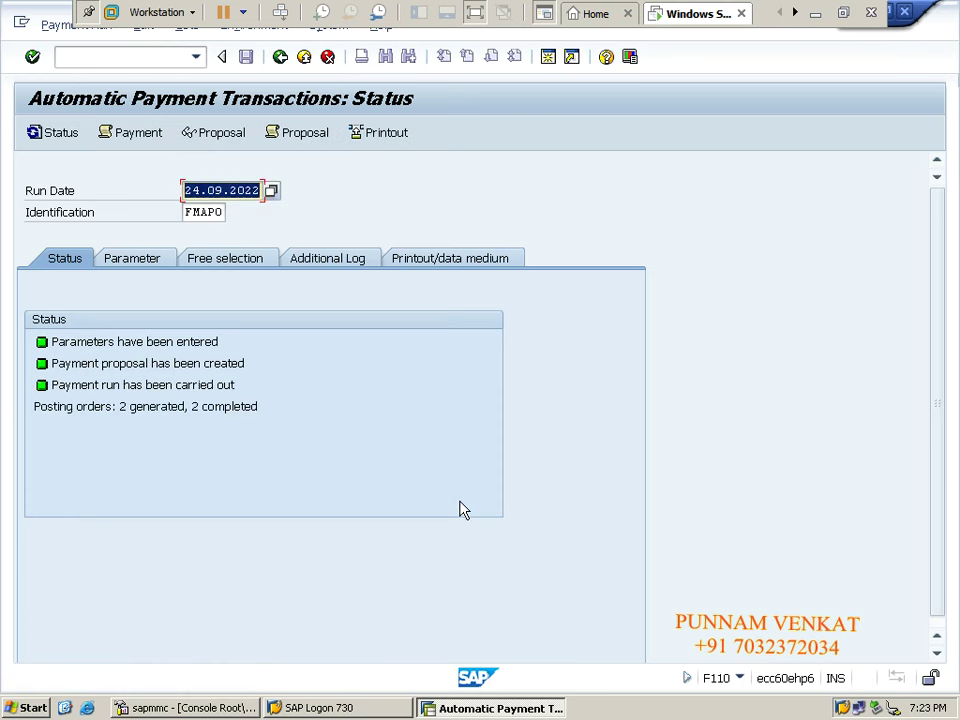
{"action": "key", "text": "Return"}
{"action": "key", "text": "Return"}
{"action": "key", "text": "Return"}
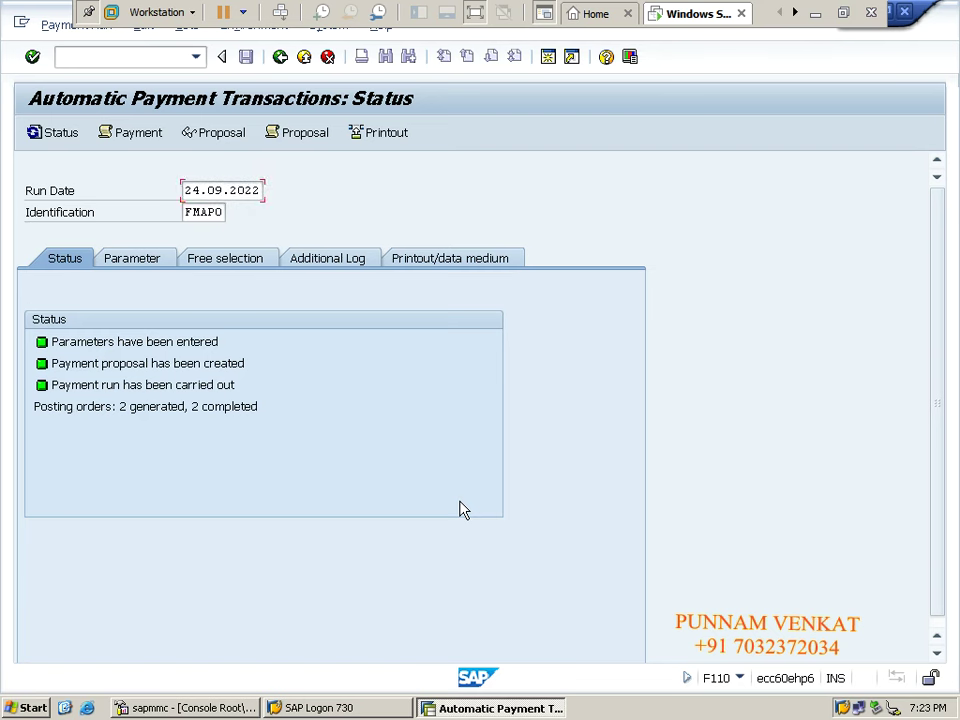
{"action": "left_click", "coordinate": [56, 140]}
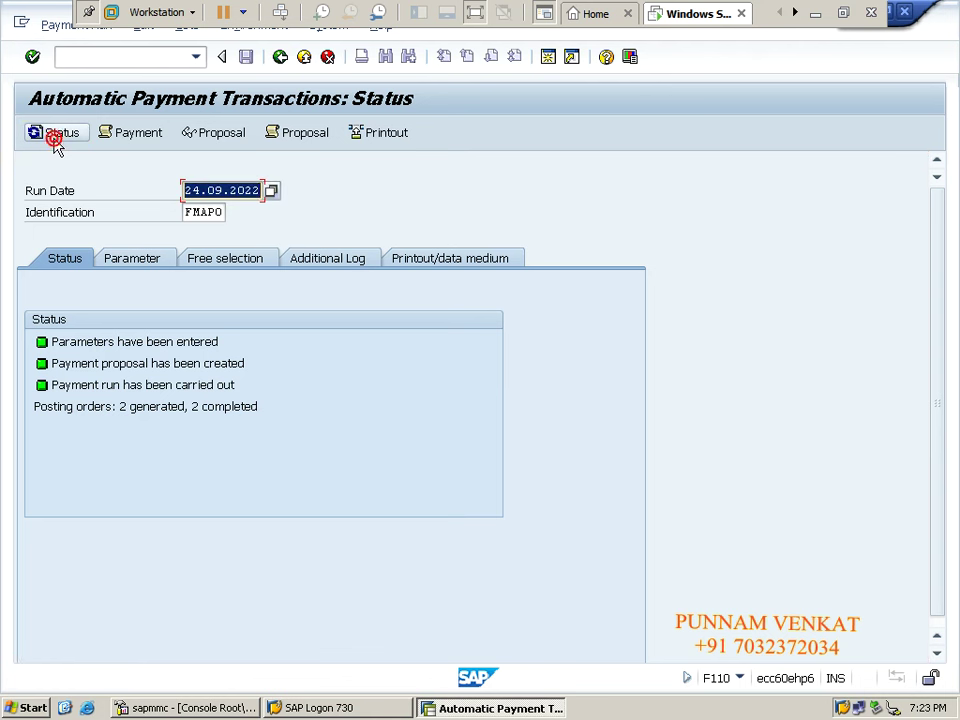
{"action": "left_click", "coordinate": [33, 407]}
{"action": "left_click_drag", "start_coordinate": [33, 407], "coordinate": [252, 407]}
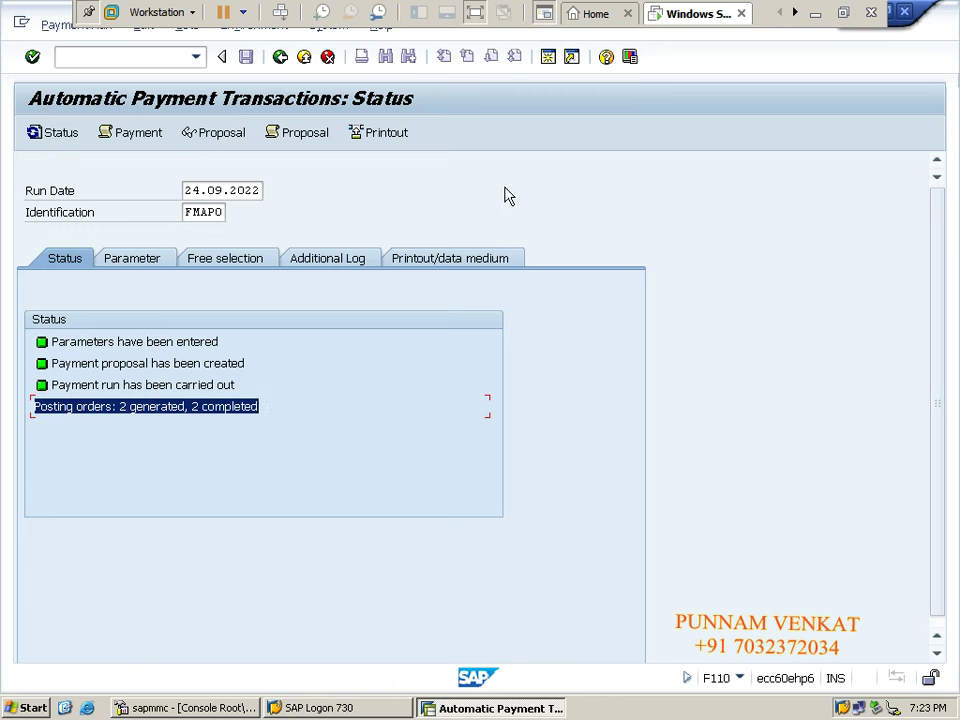
{"action": "left_click", "coordinate": [548, 70]}
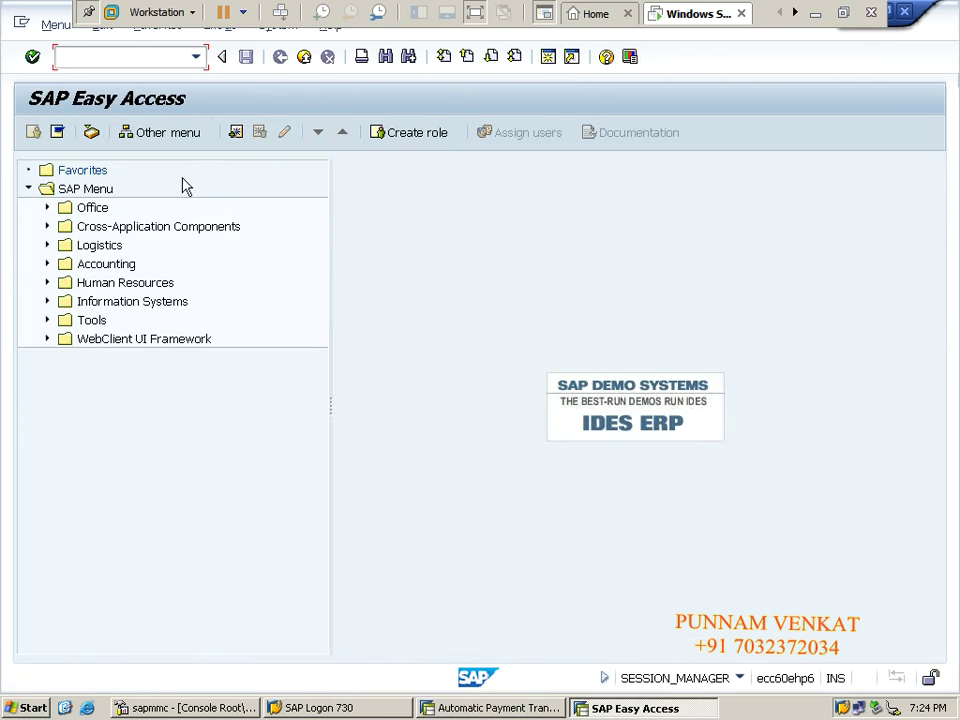
Step: Run the vendor line item report (FBL1N) including all open and cleared items
{"action": "type", "text": "FBL1N"}
{"action": "key", "text": "Return"}
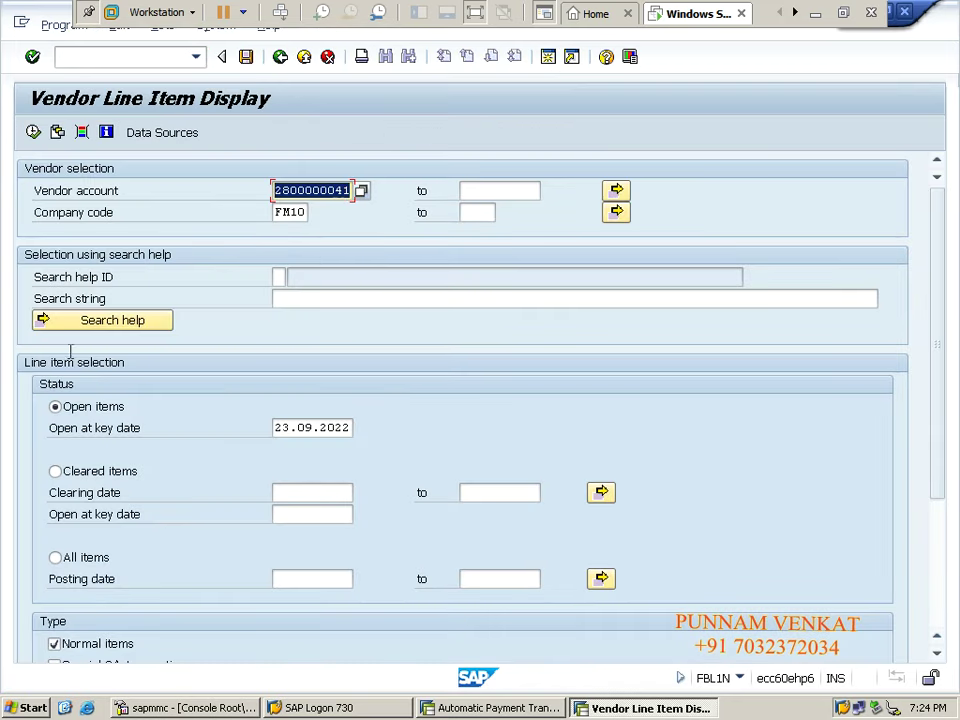
{"action": "left_click", "coordinate": [55, 558]}
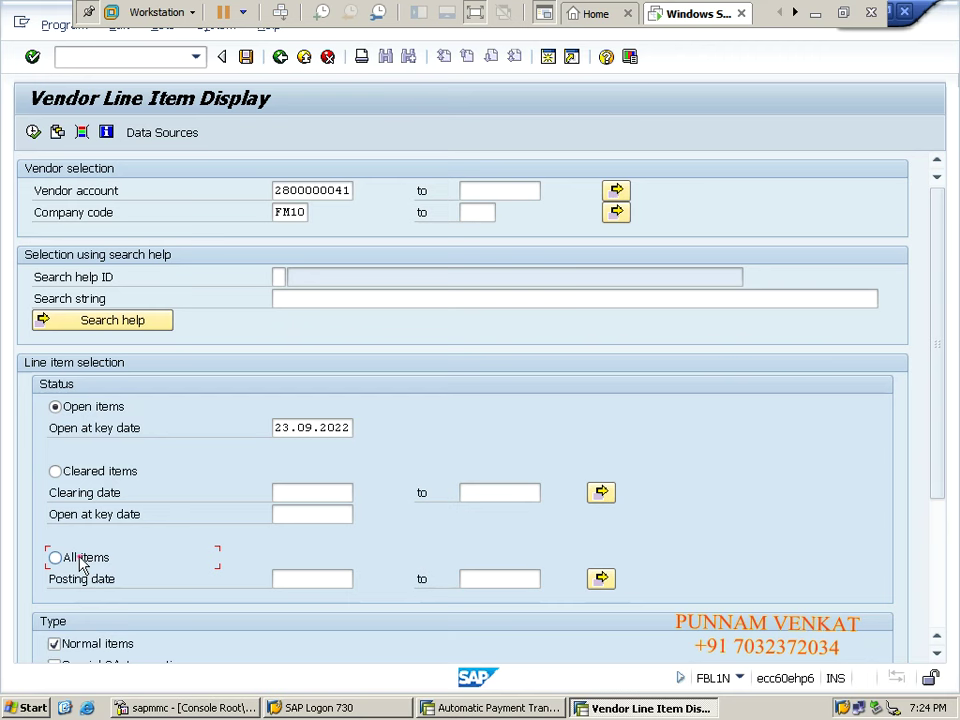
{"action": "left_click", "coordinate": [33, 132]}
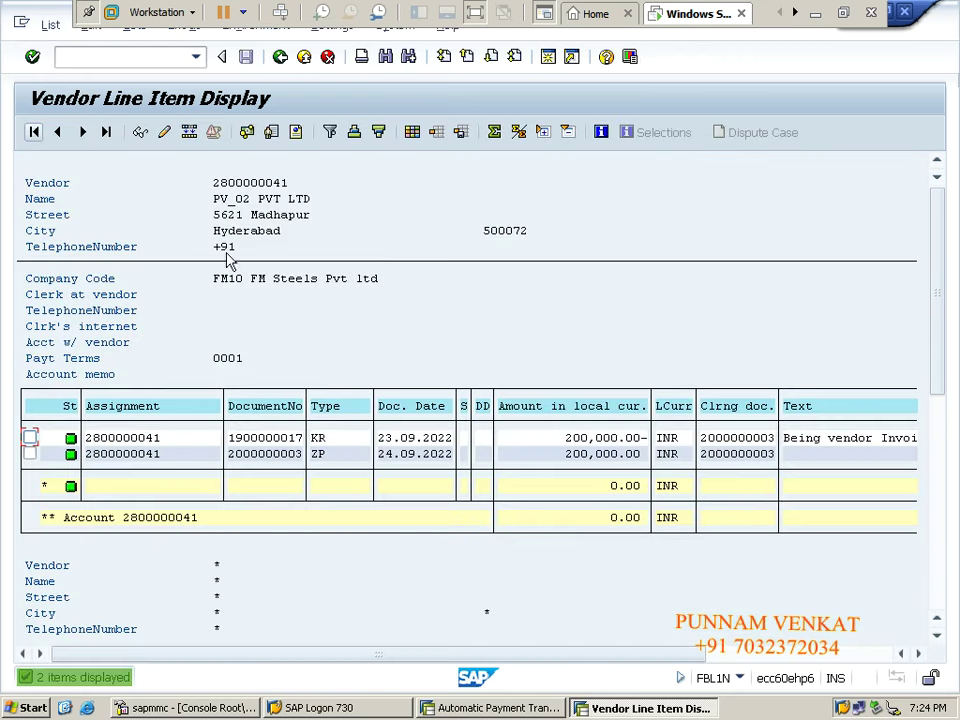
{"action": "left_click", "coordinate": [318, 438]}
{"action": "left_click", "coordinate": [606, 438]}
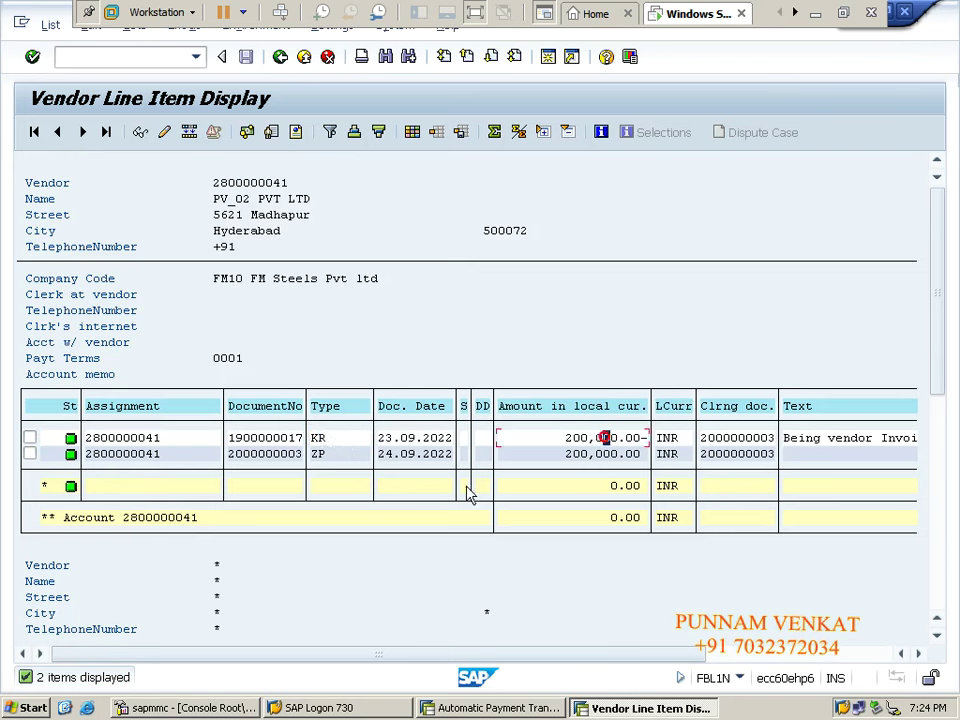
{"action": "left_click", "coordinate": [319, 455]}
{"action": "left_click", "coordinate": [606, 454]}
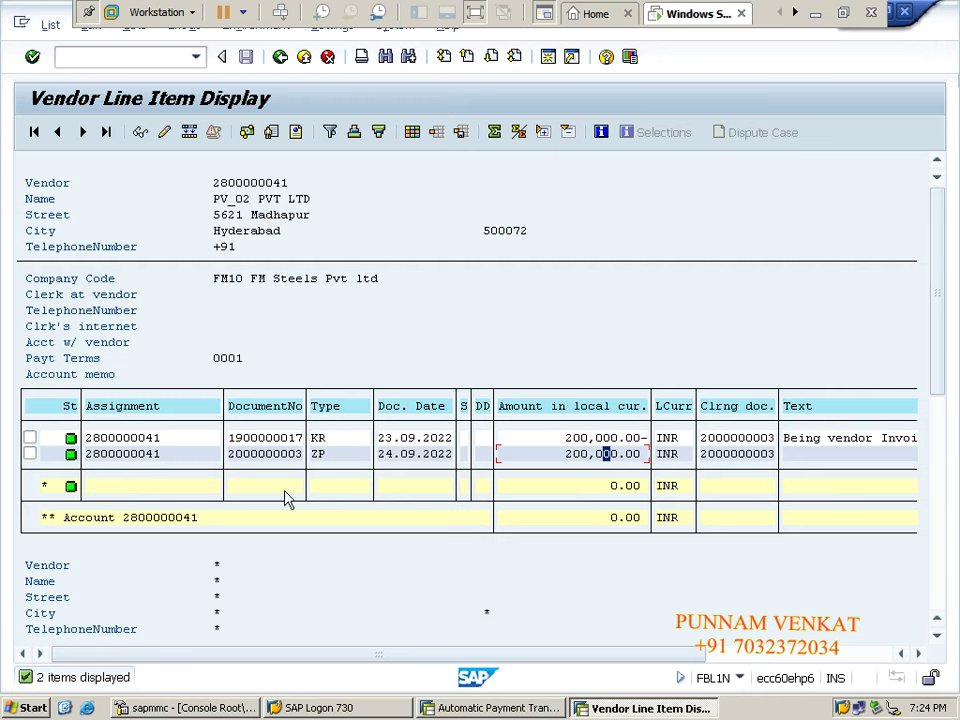
{"action": "double_click", "coordinate": [318, 456]}
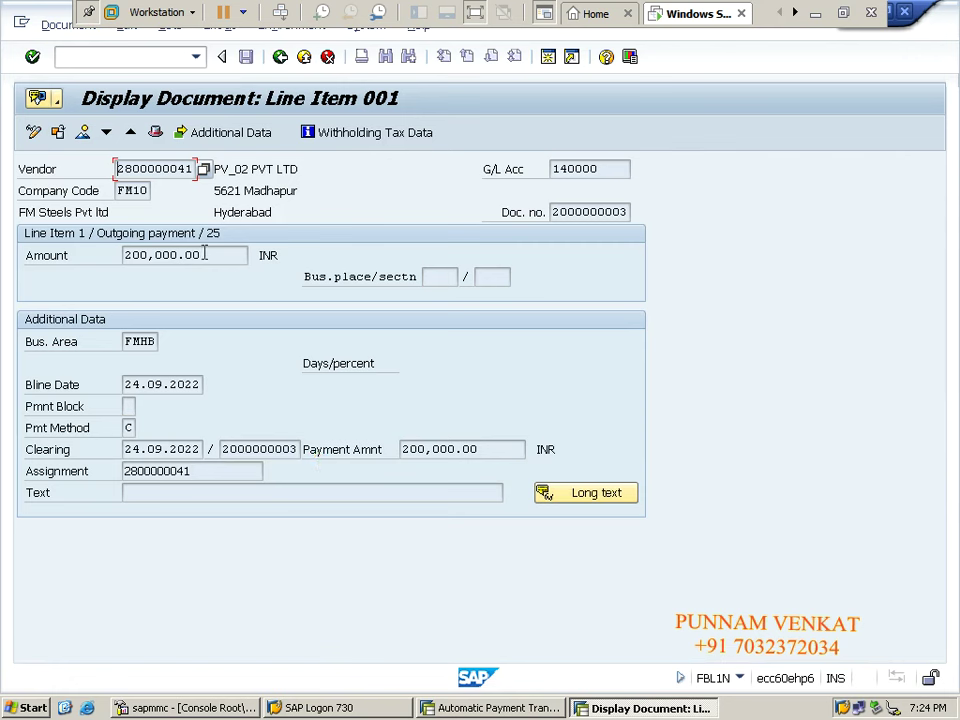
{"action": "left_click", "coordinate": [88, 138]}
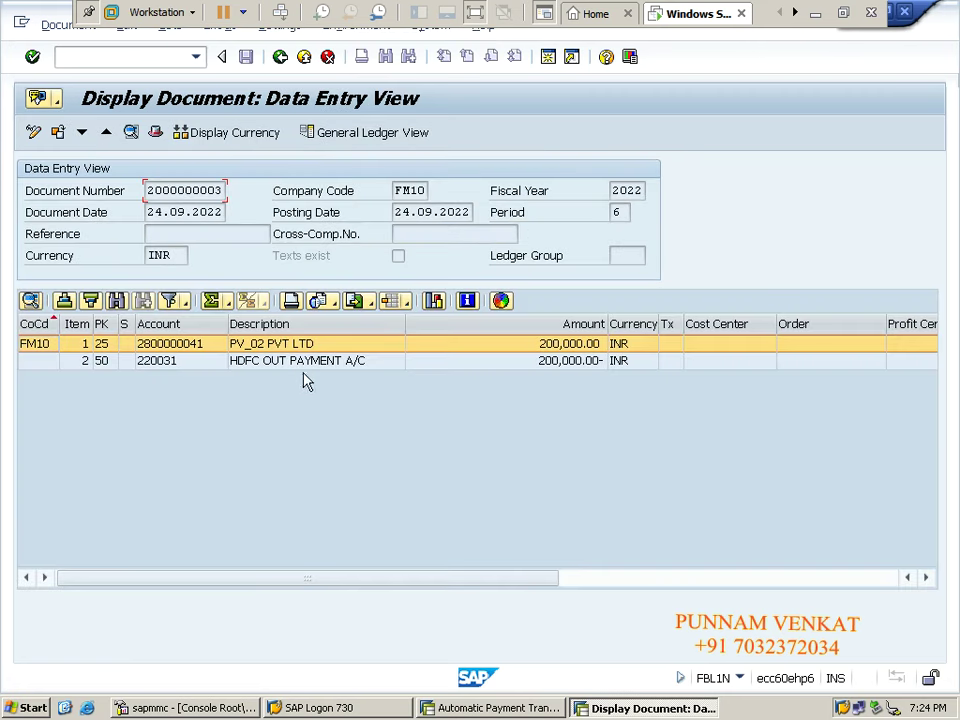
{"action": "left_click", "coordinate": [298, 362]}
{"action": "left_click", "coordinate": [243, 343]}
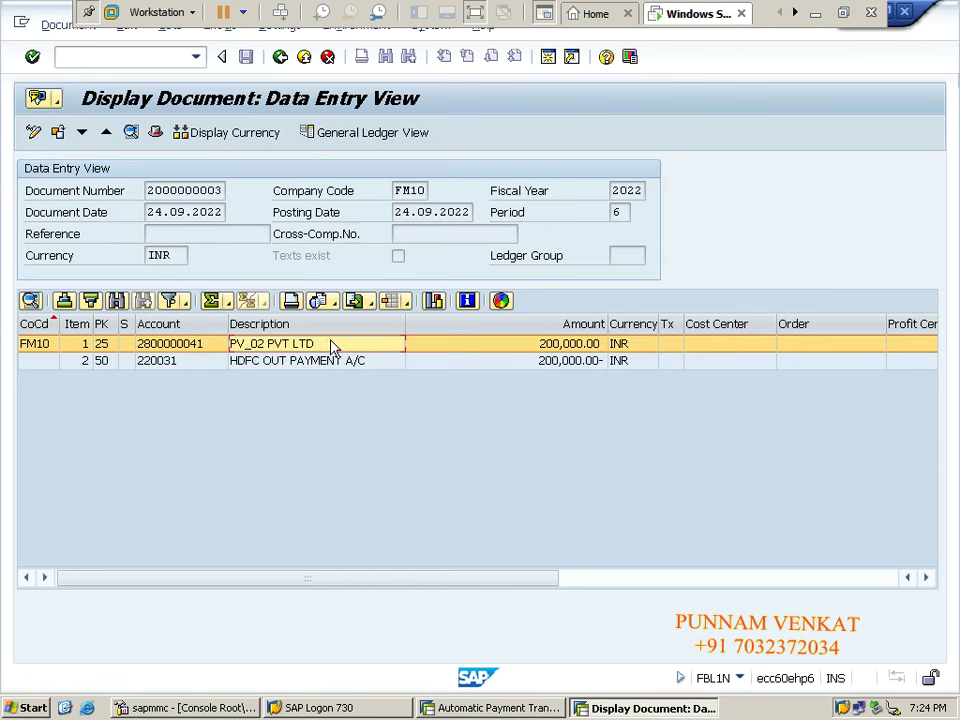
{"action": "left_click", "coordinate": [270, 364]}
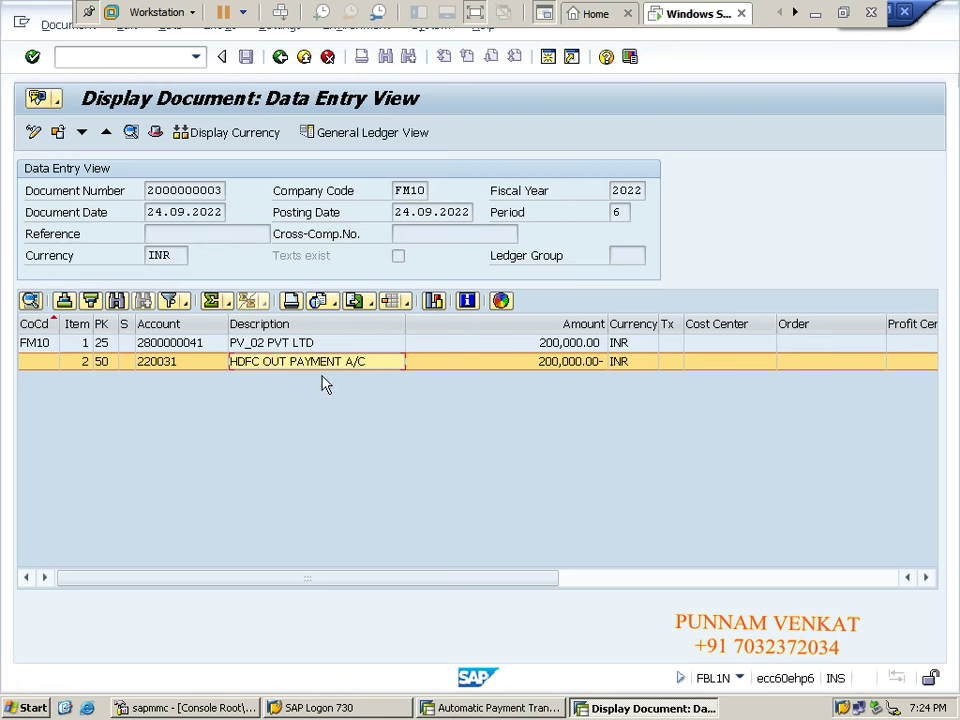
{"action": "left_click", "coordinate": [301, 345]}
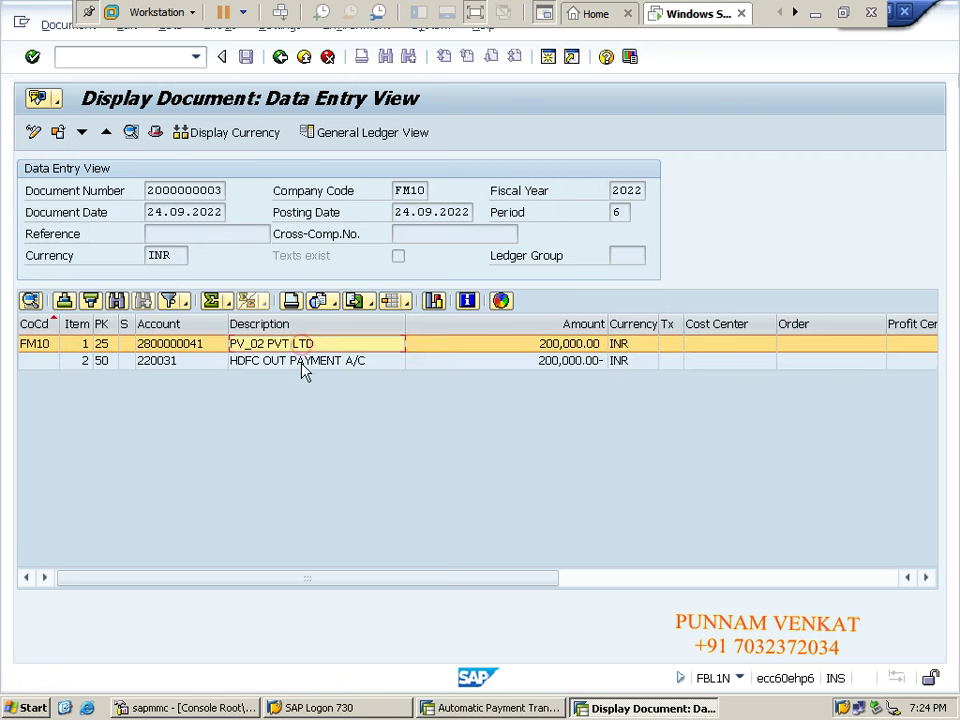
{"action": "left_click", "coordinate": [302, 364]}
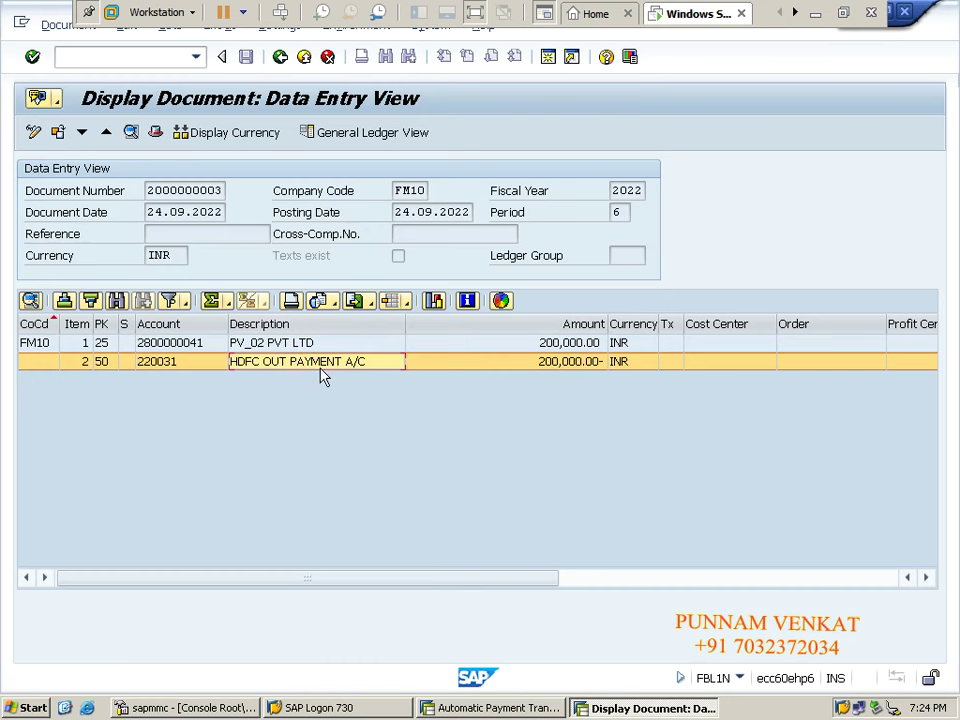
{"action": "left_click", "coordinate": [283, 58]}
{"action": "left_click", "coordinate": [283, 58]}
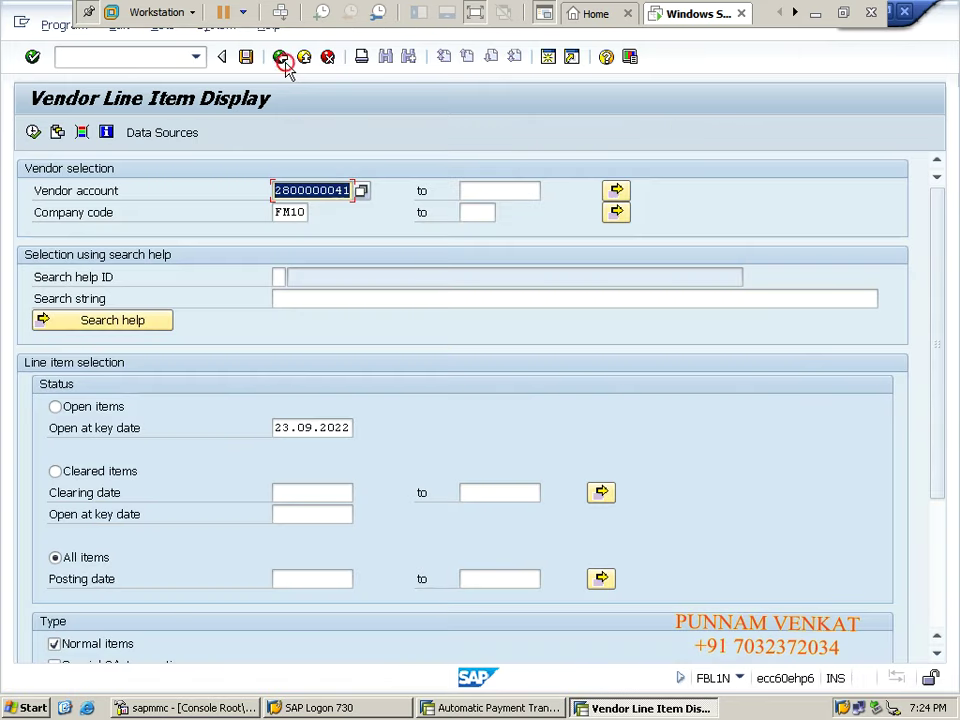
{"action": "left_click", "coordinate": [340, 189]}
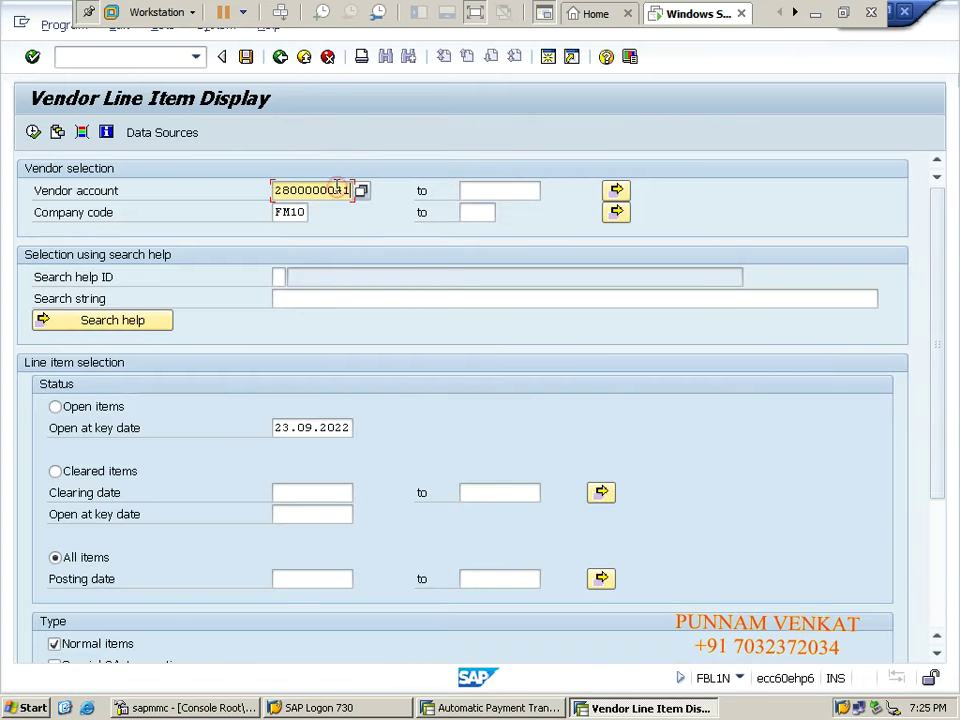
{"action": "type", "text": "40"}
{"action": "left_click", "coordinate": [33, 132]}
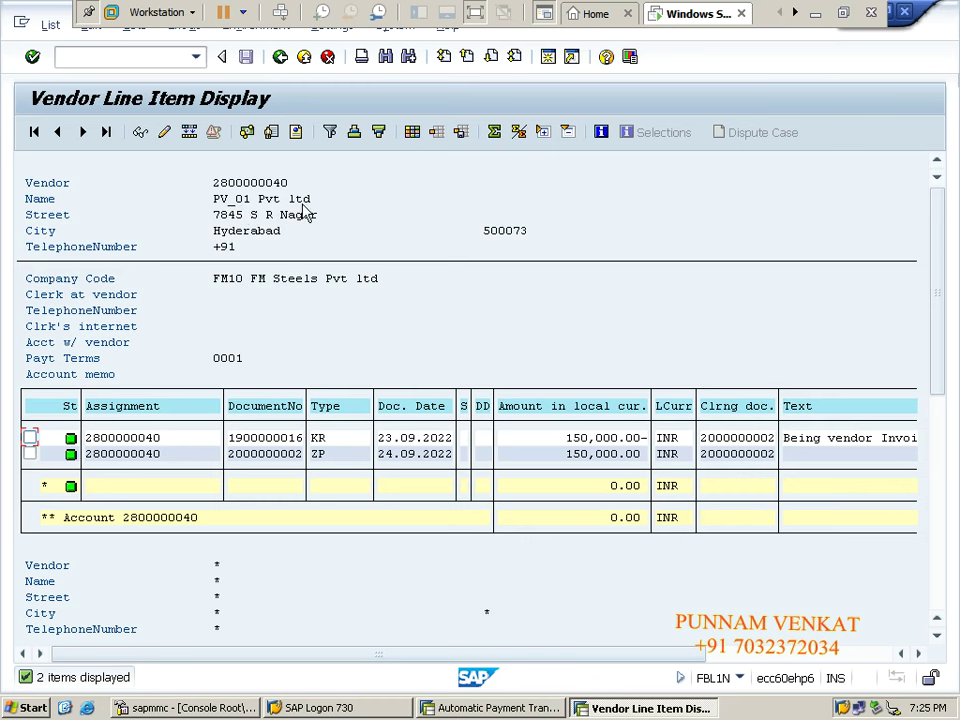
{"action": "left_click", "coordinate": [316, 440]}
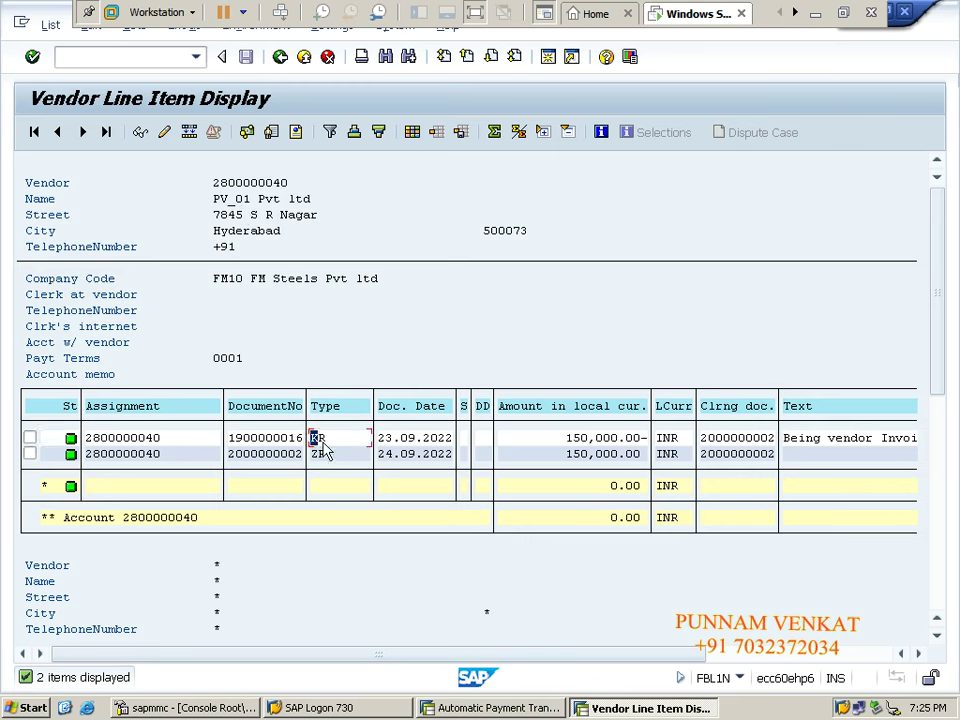
{"action": "left_click", "coordinate": [316, 454]}
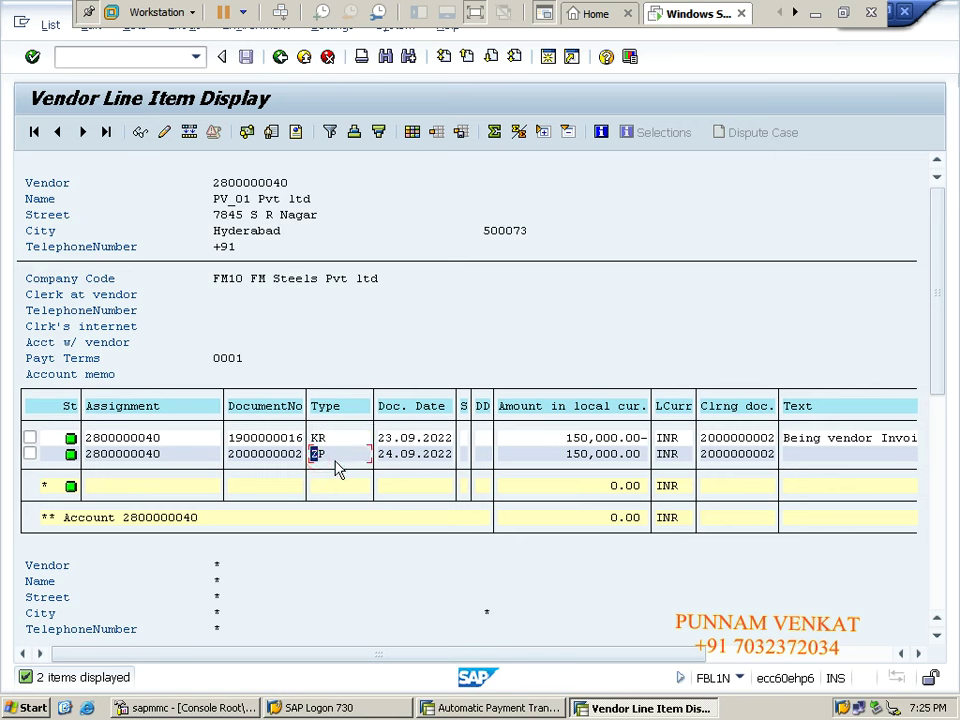
{"action": "double_click", "coordinate": [318, 454]}
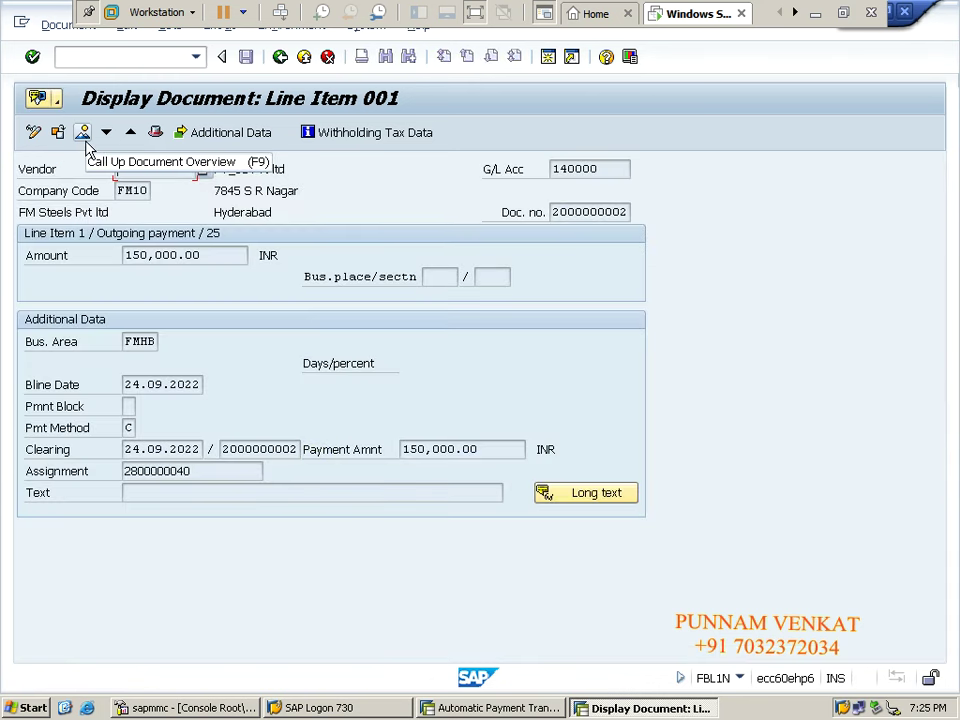
{"action": "left_click", "coordinate": [83, 134]}
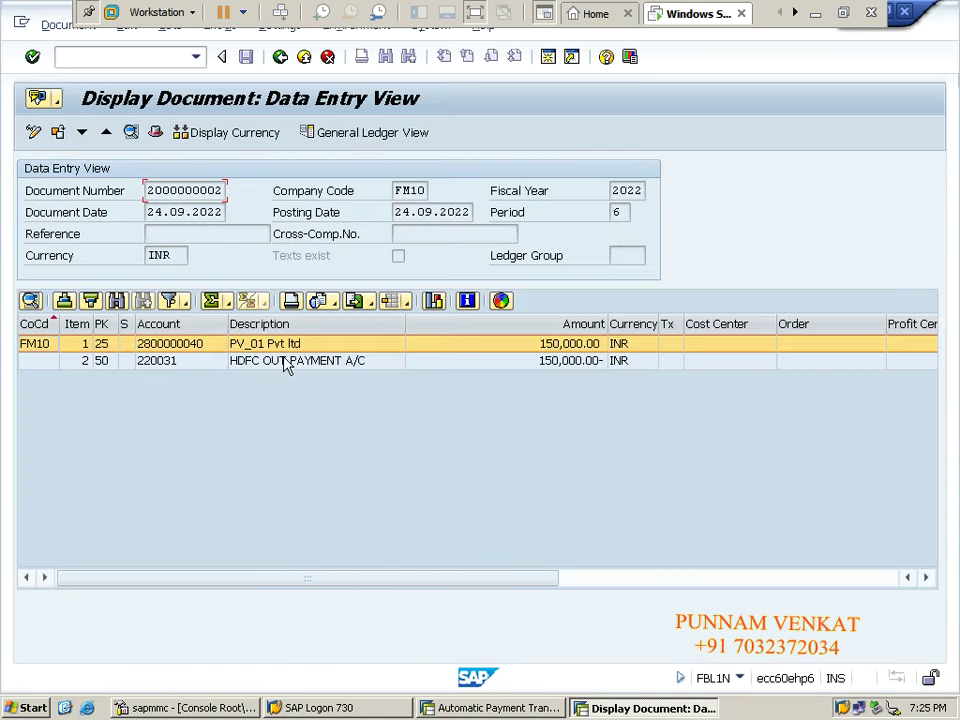
{"action": "left_click", "coordinate": [242, 360]}
{"action": "left_click", "coordinate": [250, 343]}
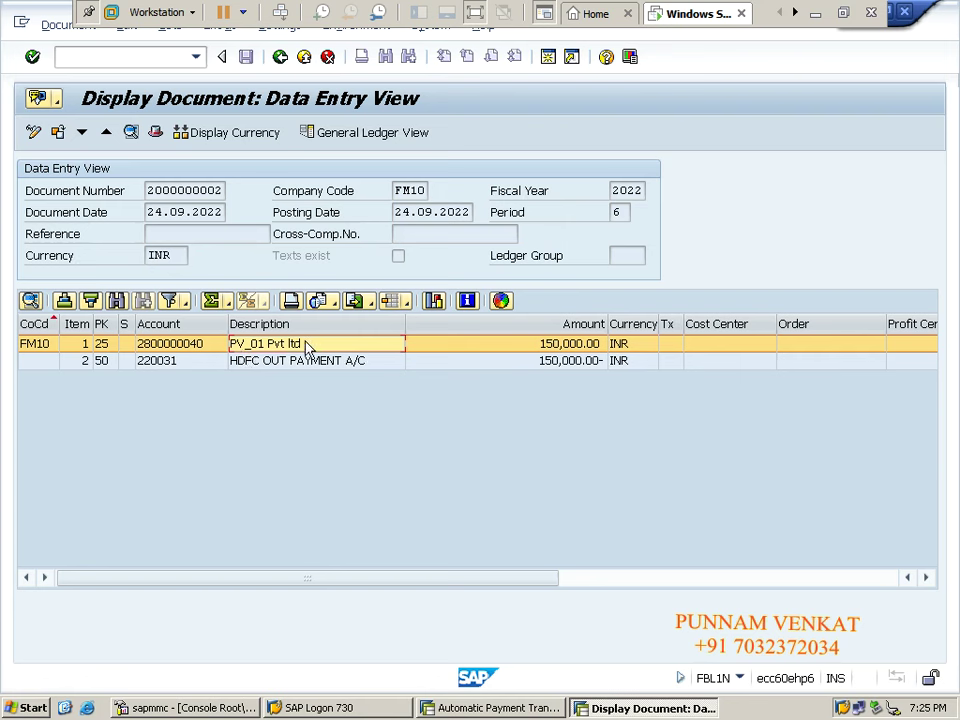
{"action": "left_click", "coordinate": [295, 361]}
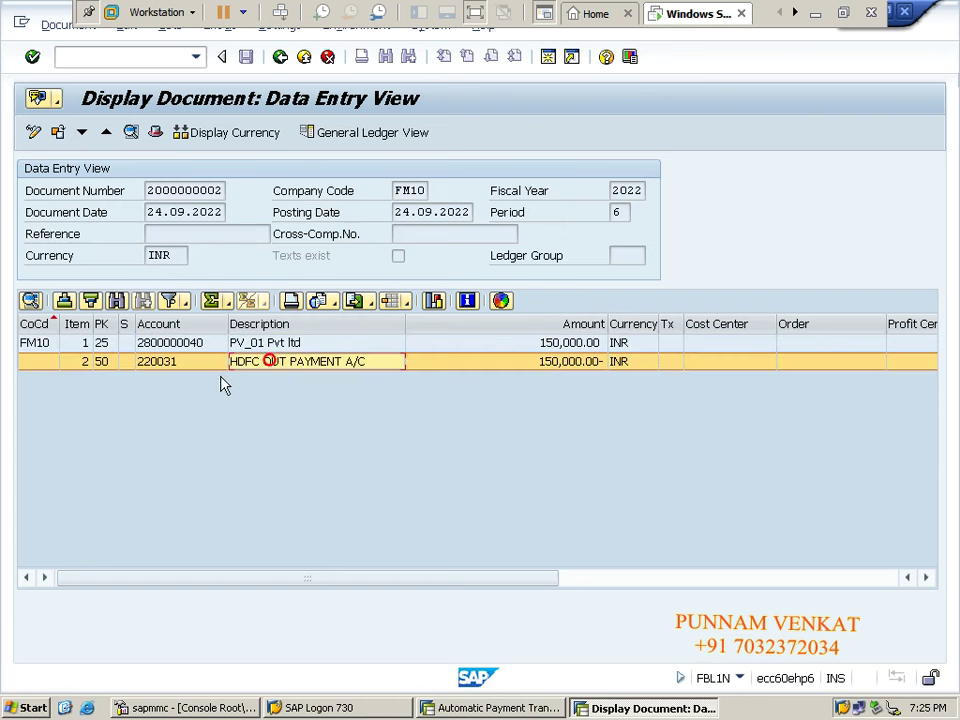
{"action": "left_click", "coordinate": [311, 342]}
{"action": "left_click", "coordinate": [311, 363]}
{"action": "left_click", "coordinate": [492, 345]}
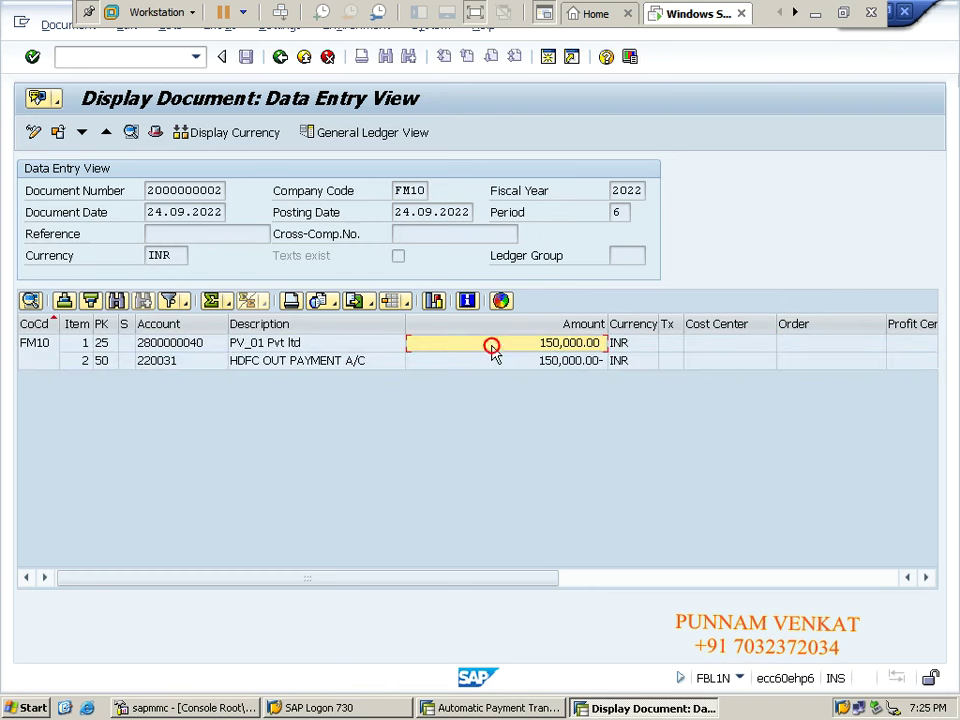
{"action": "left_click", "coordinate": [496, 363]}
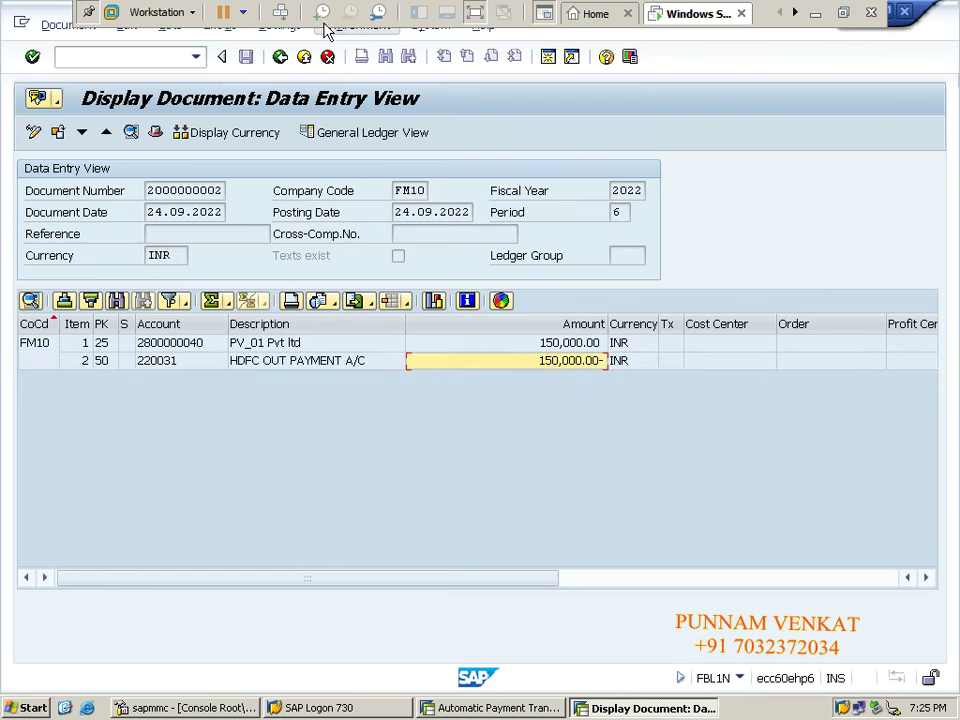
{"action": "left_click", "coordinate": [281, 60]}
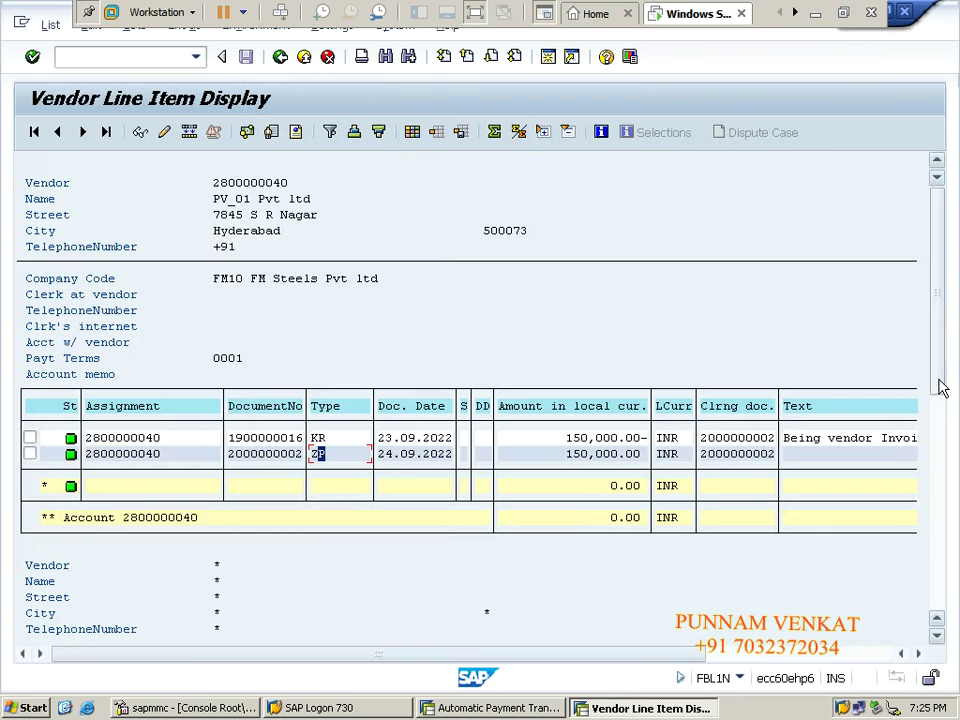
Step: Scroll the vendor line item list, then switch back to the FMAP0 payment run status window
{"action": "left_click_drag", "start_coordinate": [937, 382], "coordinate": [956, 565]}
{"action": "left_click", "coordinate": [940, 581]}
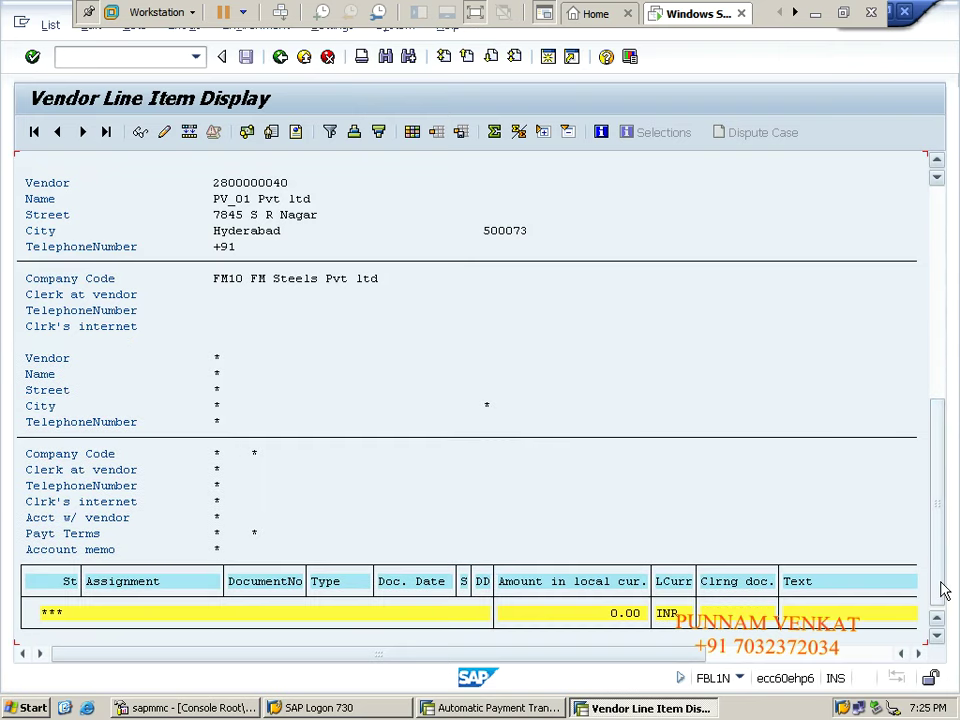
{"action": "left_click_drag", "start_coordinate": [940, 522], "coordinate": [937, 289]}
{"action": "left_click", "coordinate": [316, 455]}
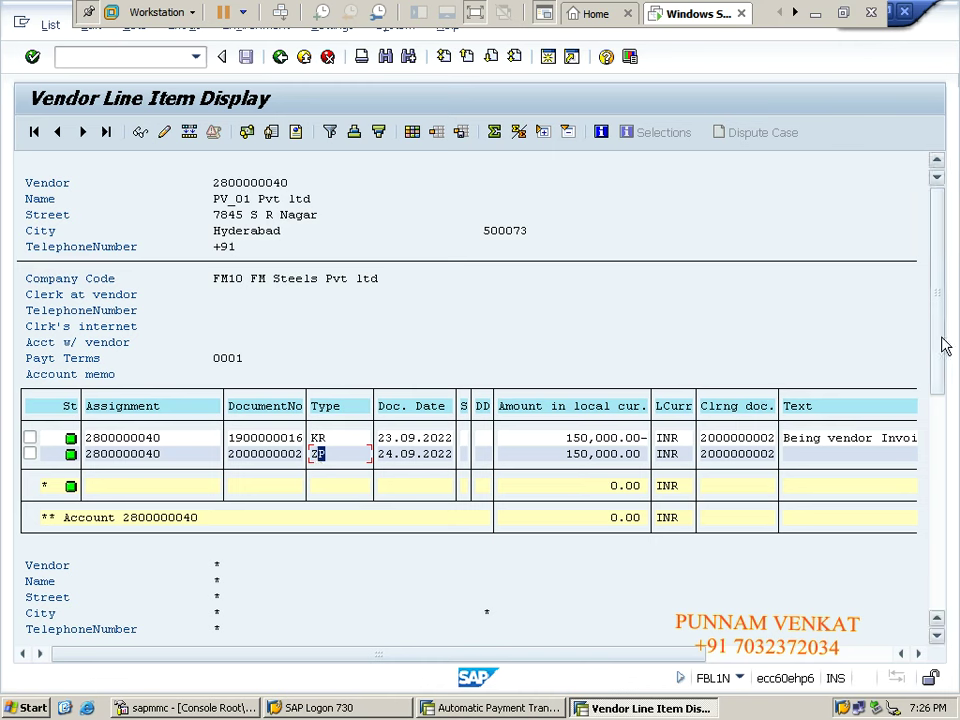
{"action": "key", "text": "alt+Tab"}
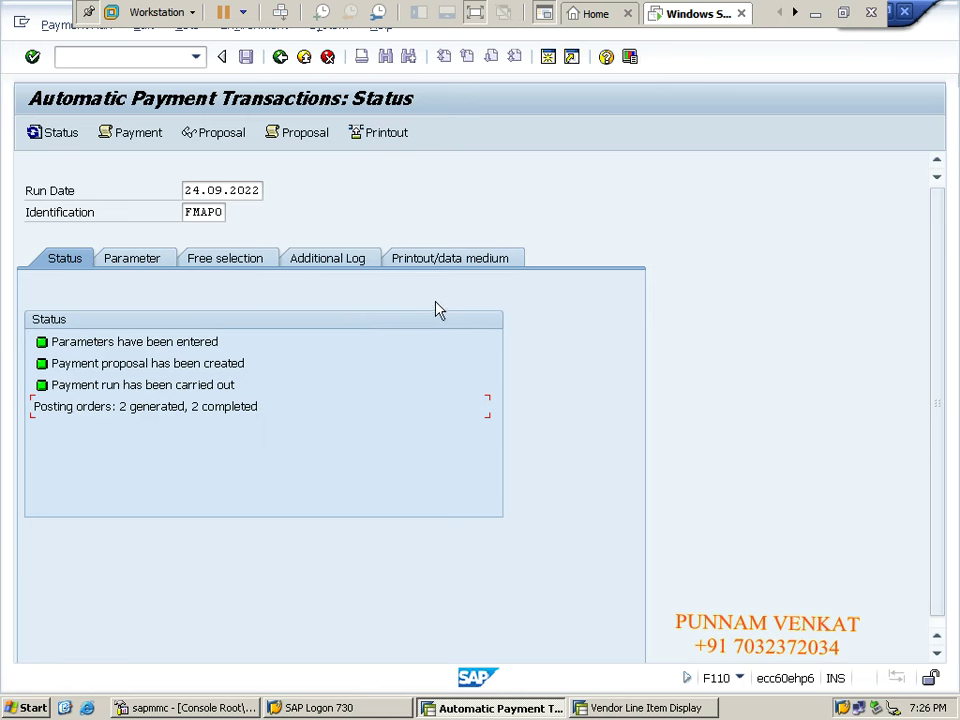
Step: Show FMAP0's printout settings, highlight the RFFOUS_C cheque program, and start a new session
{"action": "left_click", "coordinate": [435, 263]}
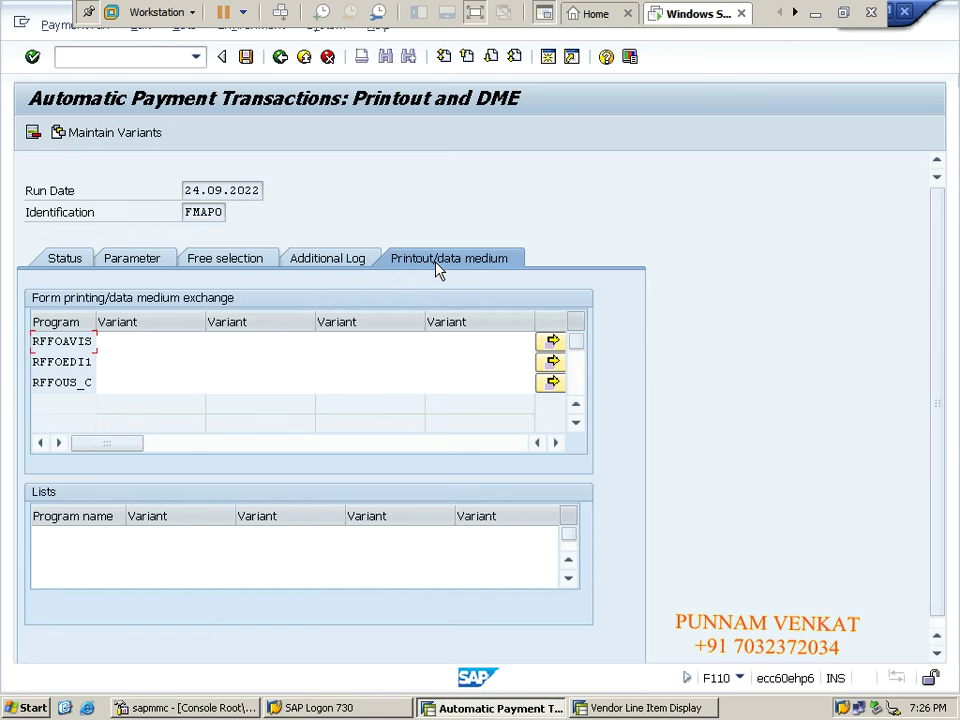
{"action": "left_click", "coordinate": [34, 382]}
{"action": "left_click_drag", "start_coordinate": [34, 382], "coordinate": [97, 382]}
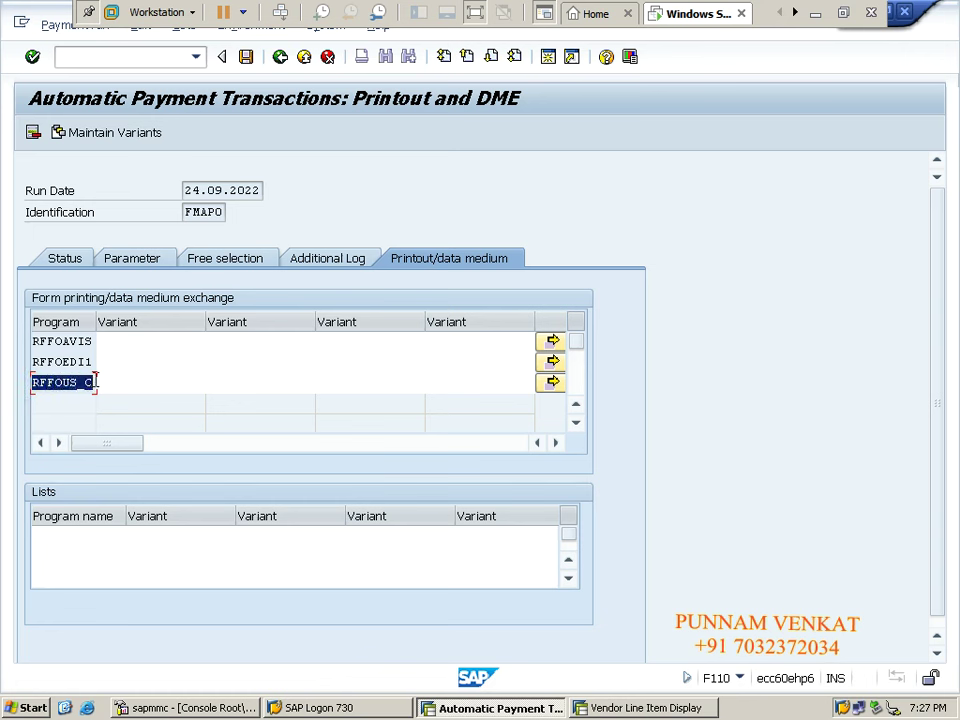
{"action": "left_click", "coordinate": [61, 384]}
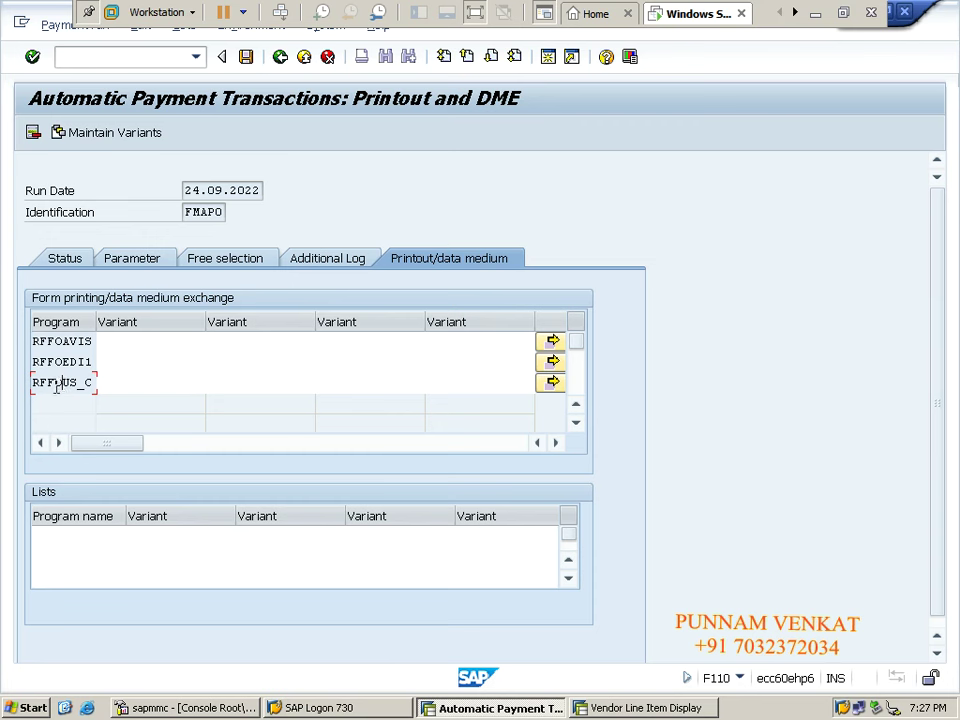
{"action": "left_click", "coordinate": [549, 70]}
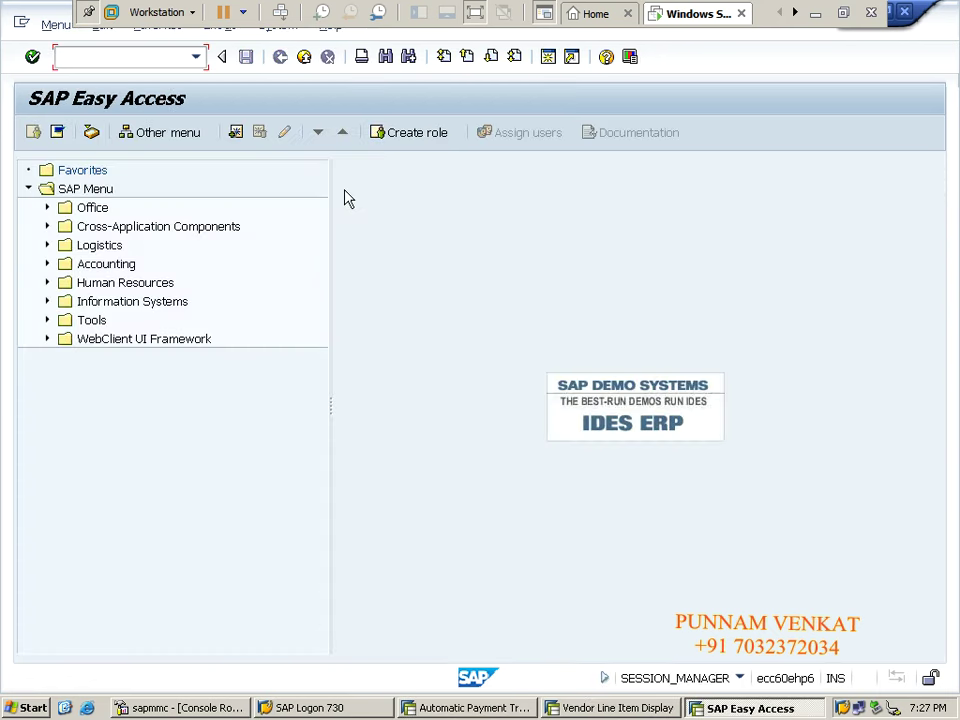
Step: Run FBZP in the new session and open the payment methods per country table
{"action": "type", "text": "FBZP"}
{"action": "key", "text": "Return"}
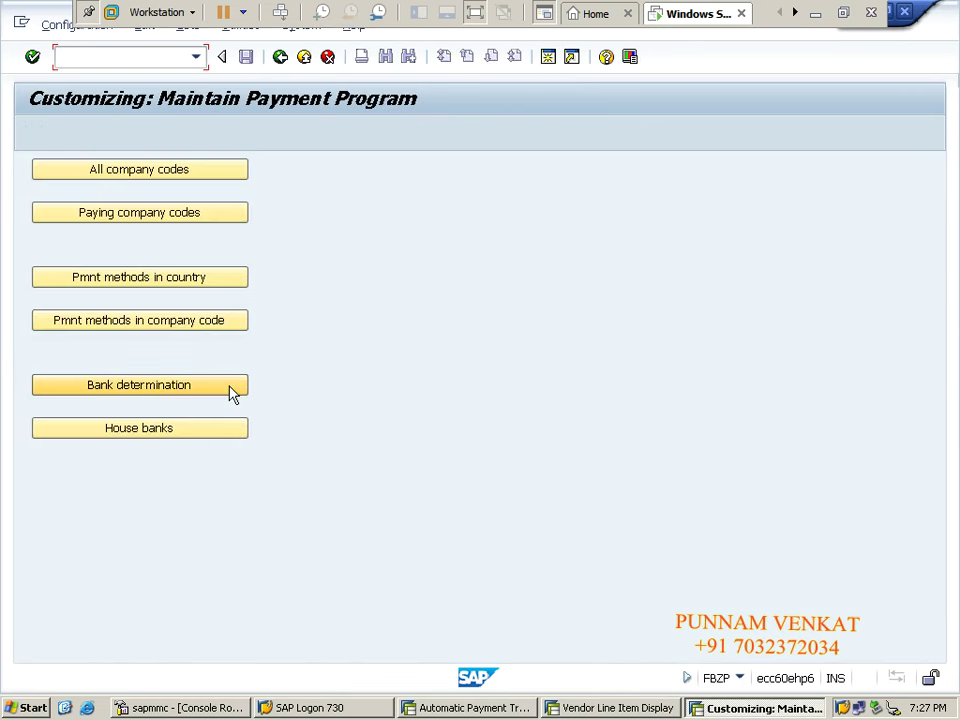
{"action": "left_click", "coordinate": [143, 290]}
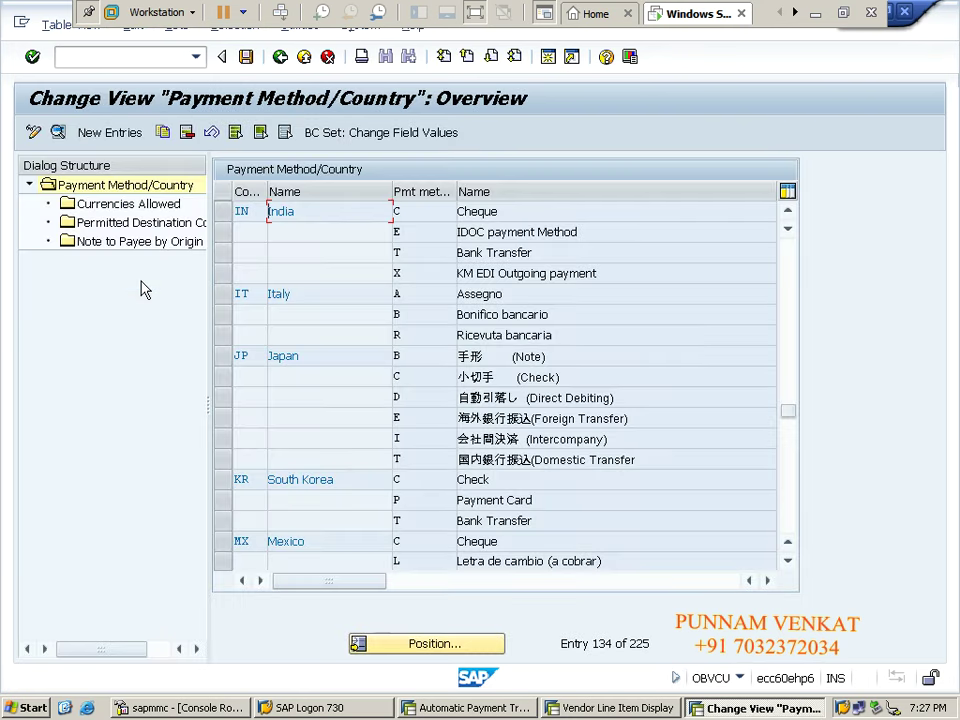
Step: Jump to country IN and open the details of India's cheque payment method C
{"action": "left_click", "coordinate": [436, 643]}
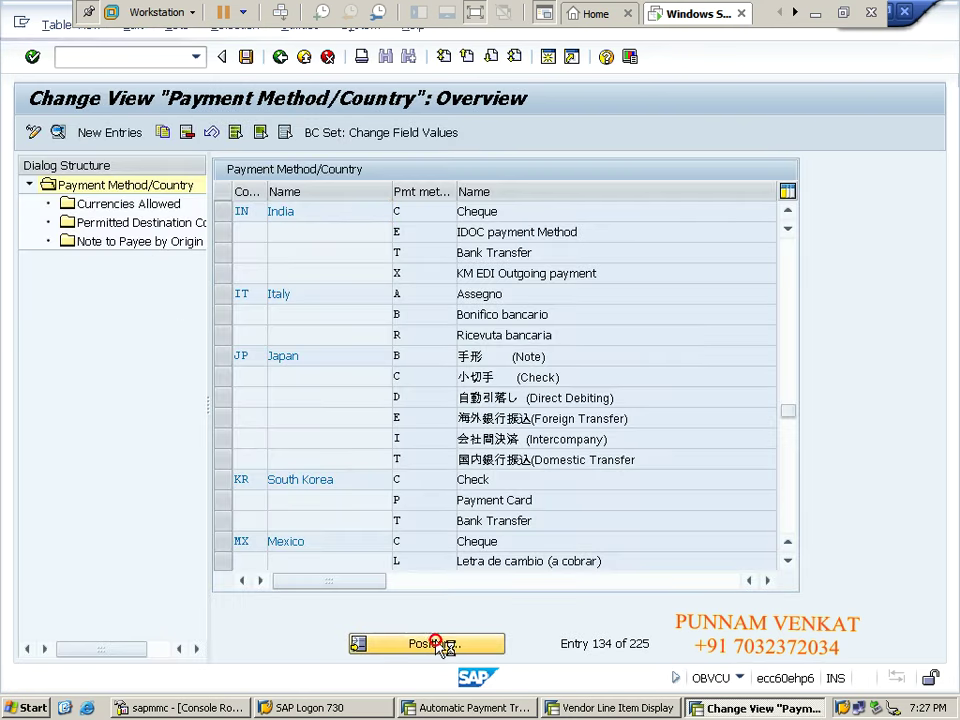
{"action": "type", "text": "IN"}
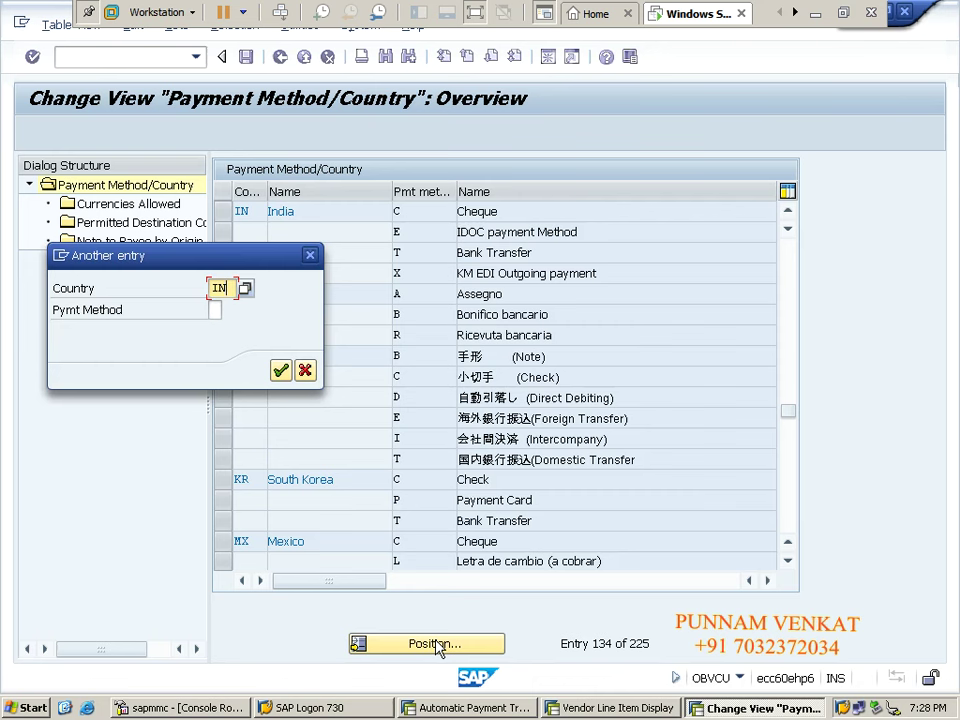
{"action": "key", "text": "Return"}
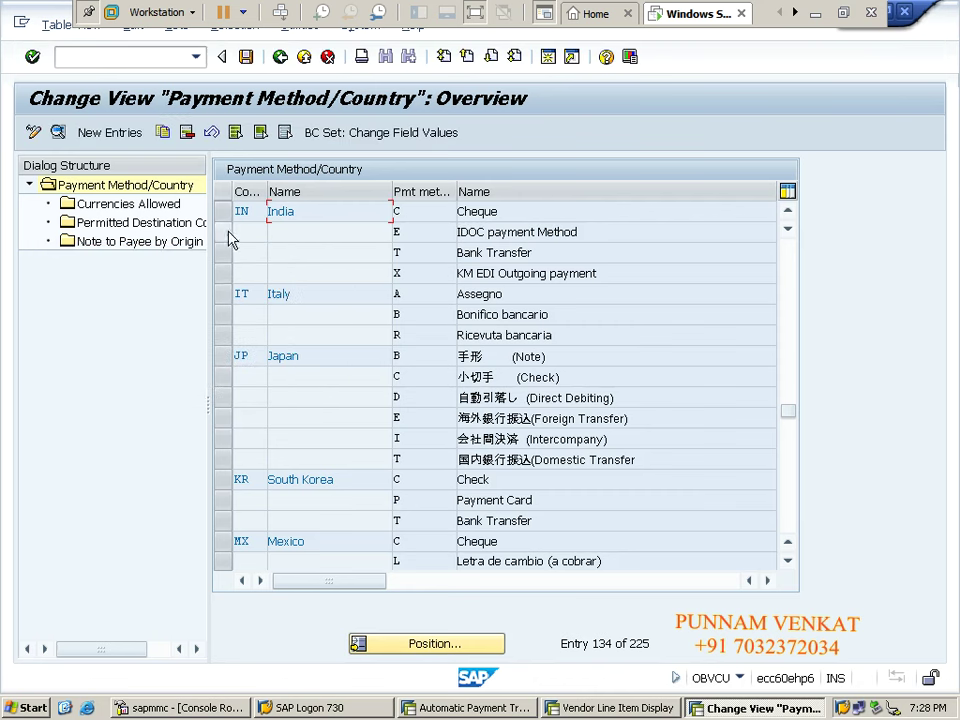
{"action": "double_click", "coordinate": [406, 213]}
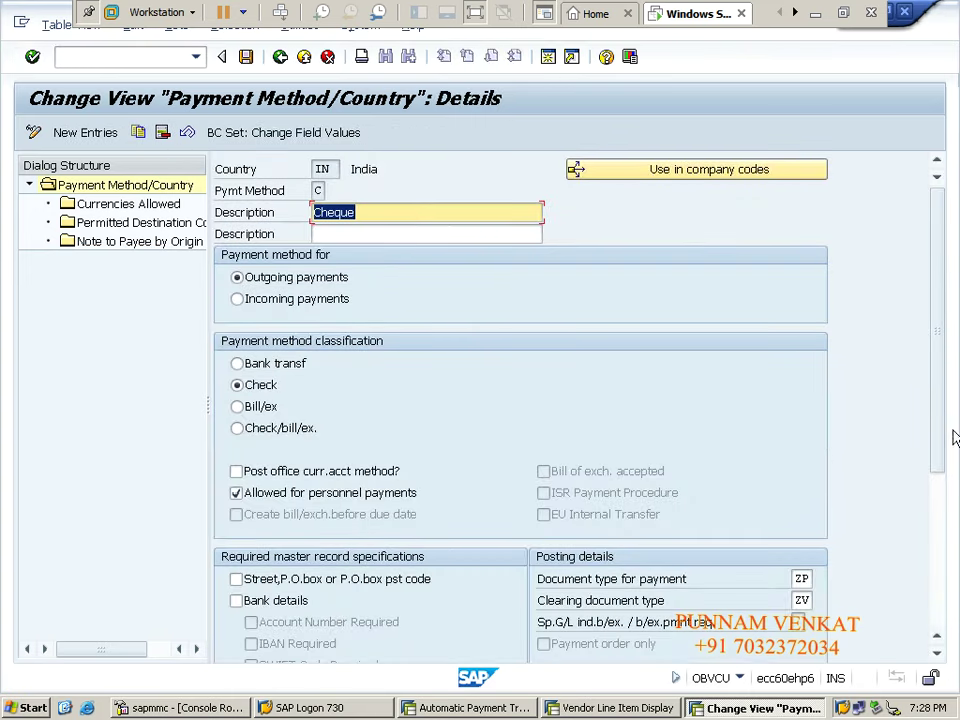
Step: Review method C's document types: payment ZP and clearing ZV
{"action": "left_click_drag", "start_coordinate": [938, 413], "coordinate": [810, 492]}
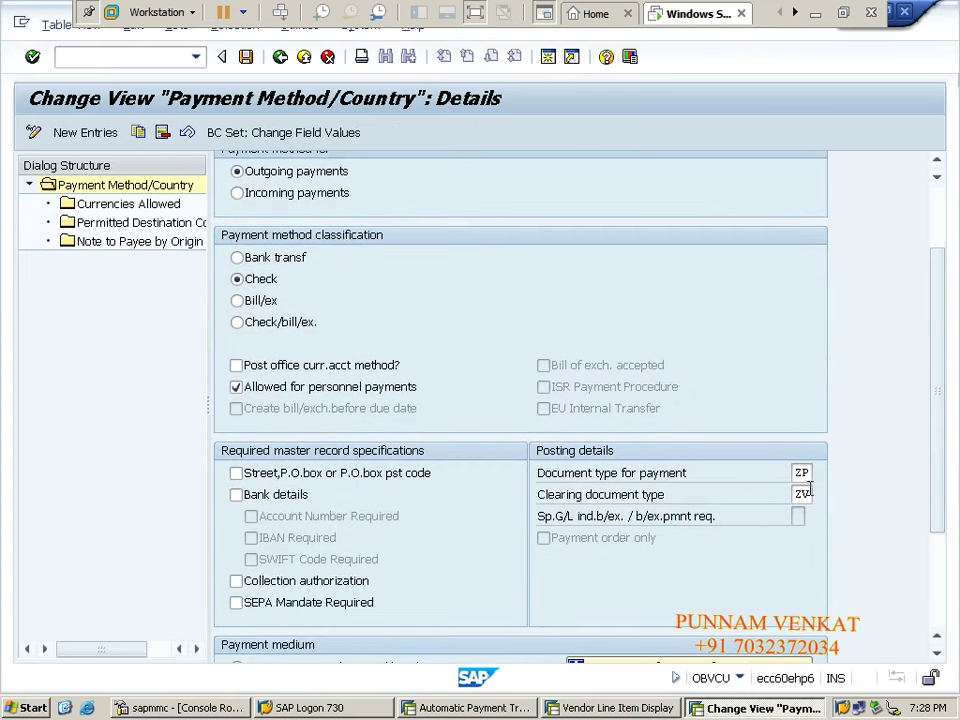
{"action": "left_click", "coordinate": [799, 471]}
{"action": "left_click", "coordinate": [799, 495]}
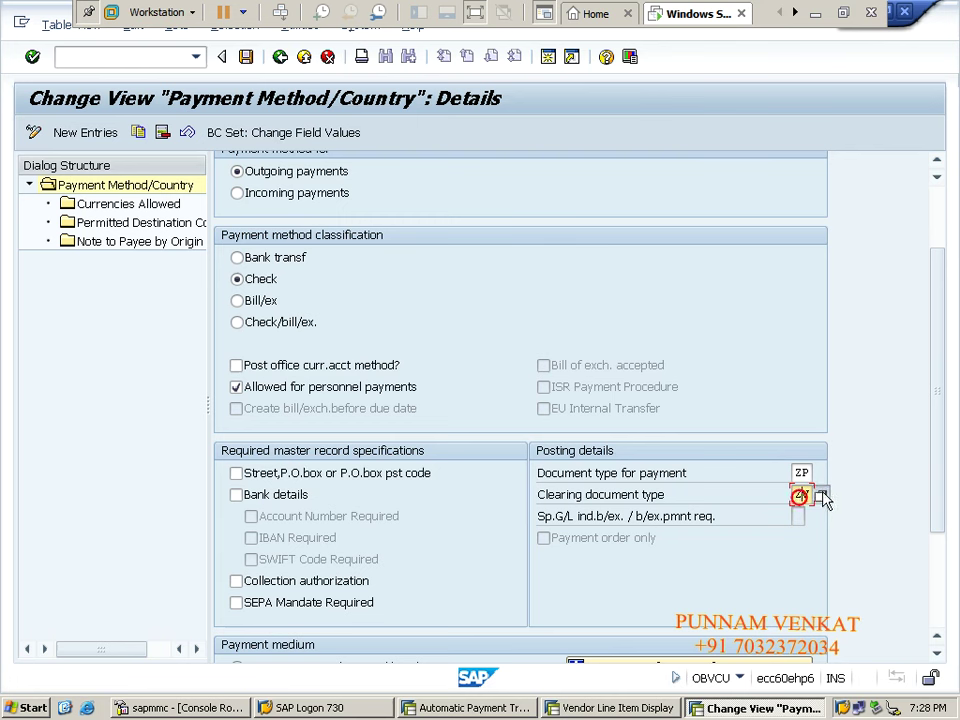
{"action": "double_click", "coordinate": [800, 494]}
{"action": "double_click", "coordinate": [800, 472]}
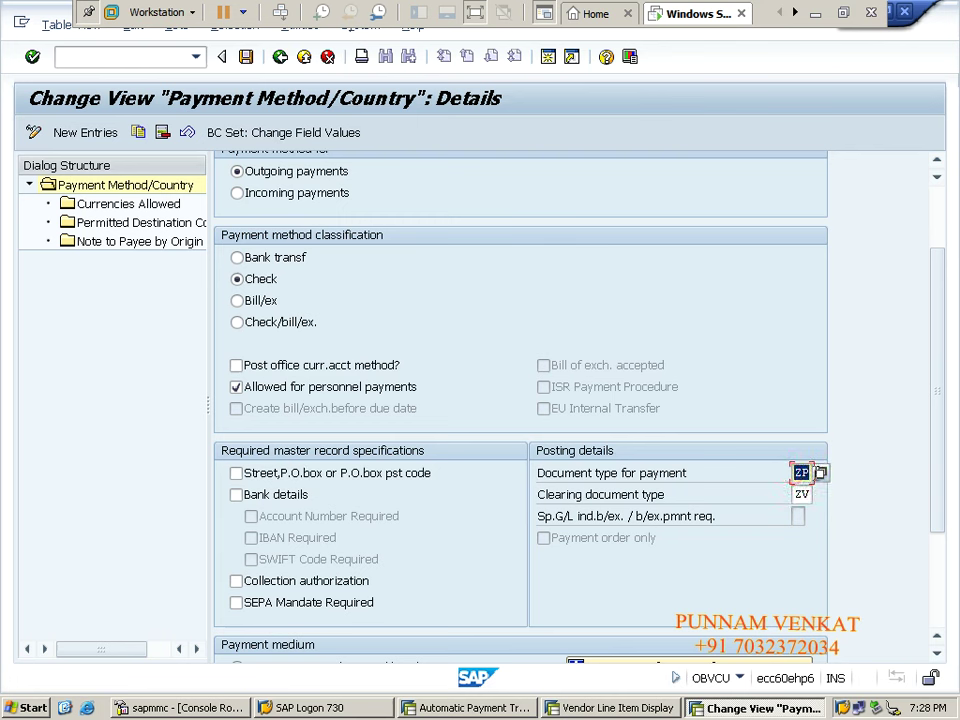
Step: Confirm method C's payment medium program is RFFOUS_C, then return to FMAP0's printout settings
{"action": "left_click", "coordinate": [938, 498]}
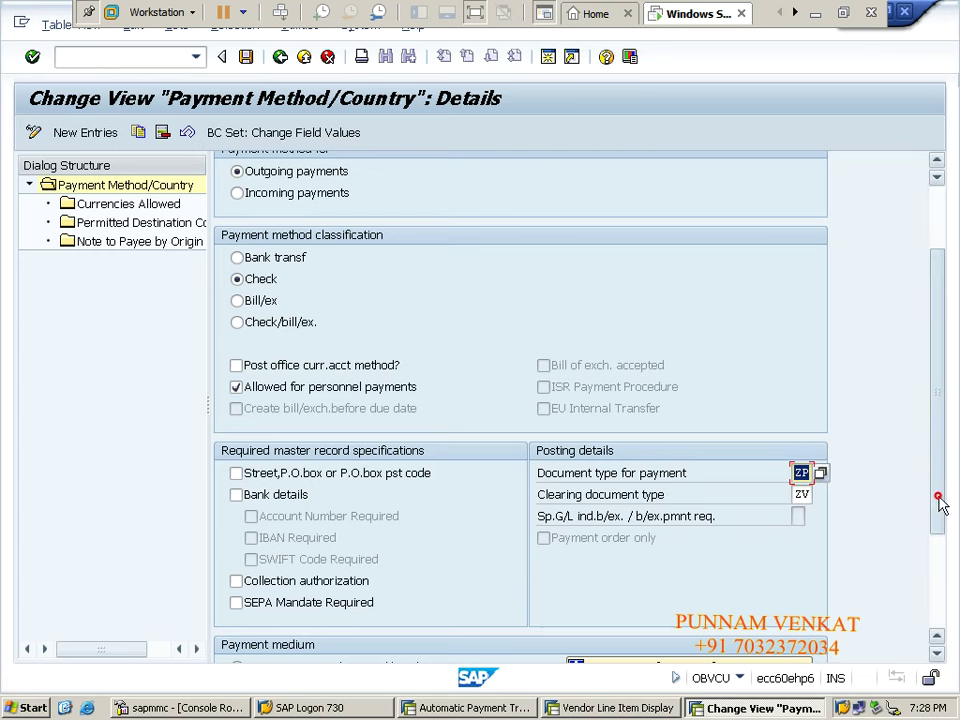
{"action": "scroll", "coordinate": [938, 498], "scroll_direction": "down", "scroll_amount": 5}
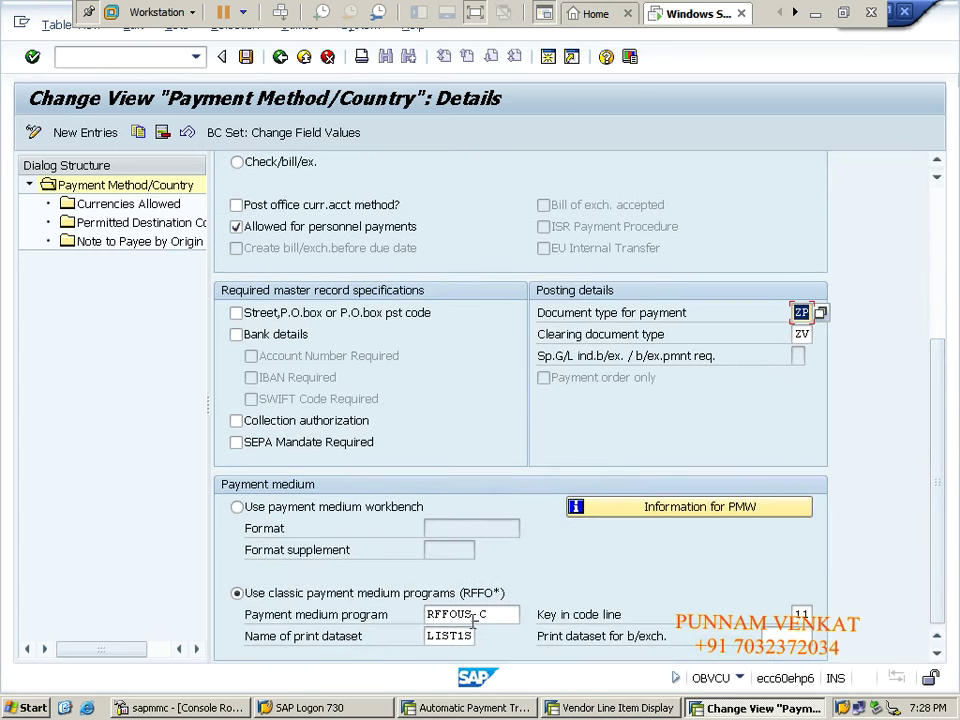
{"action": "left_click", "coordinate": [428, 615]}
{"action": "left_click_drag", "start_coordinate": [428, 615], "coordinate": [490, 614]}
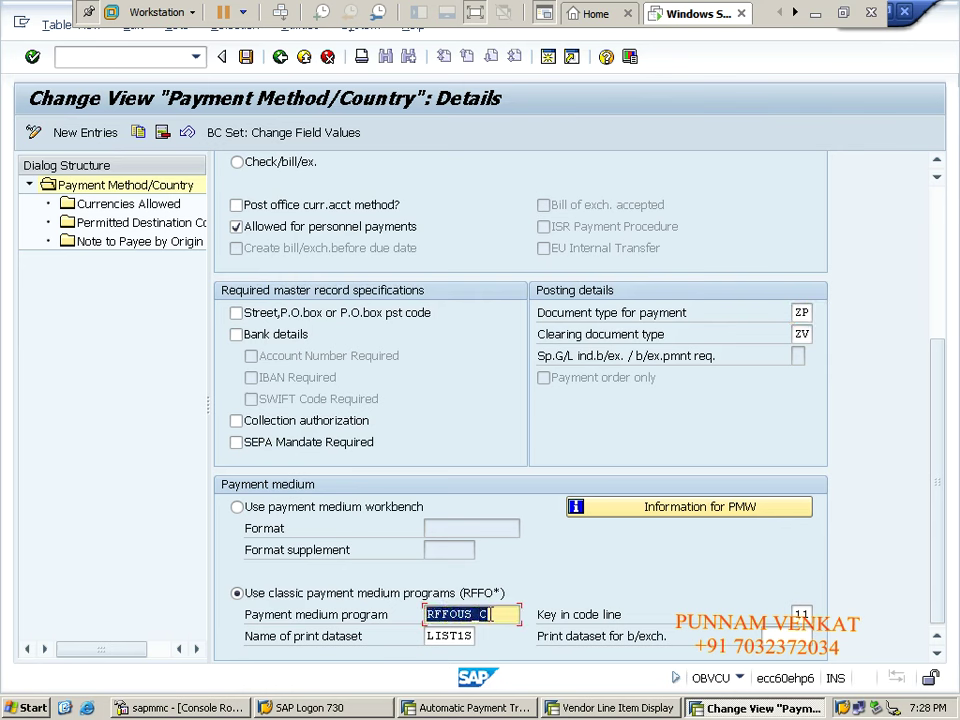
{"action": "left_click", "coordinate": [491, 614]}
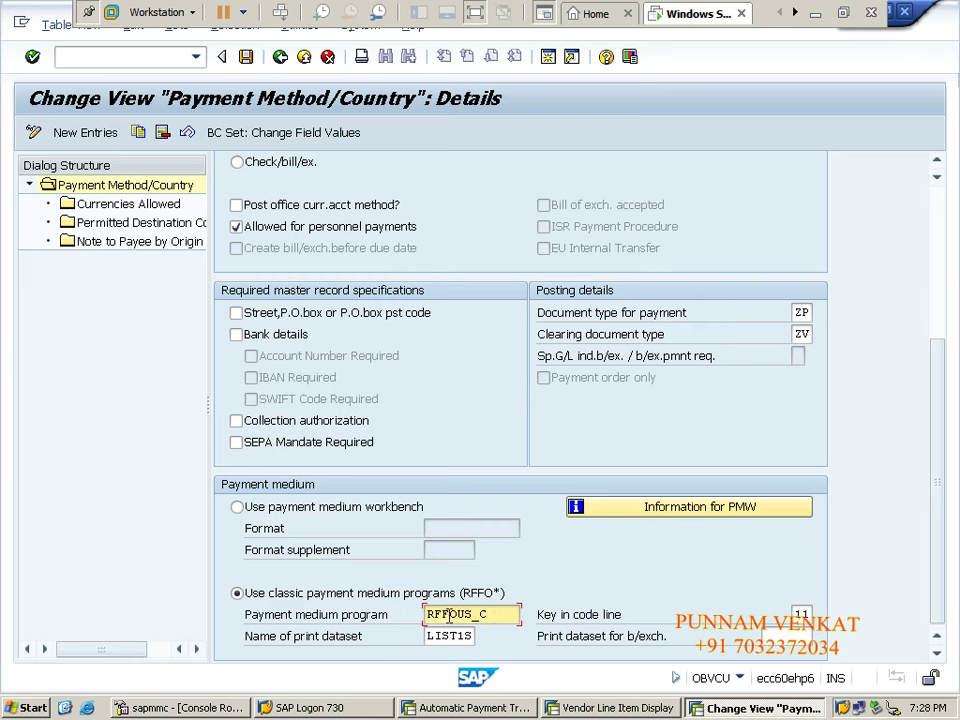
{"action": "key", "text": "alt+Tab"}
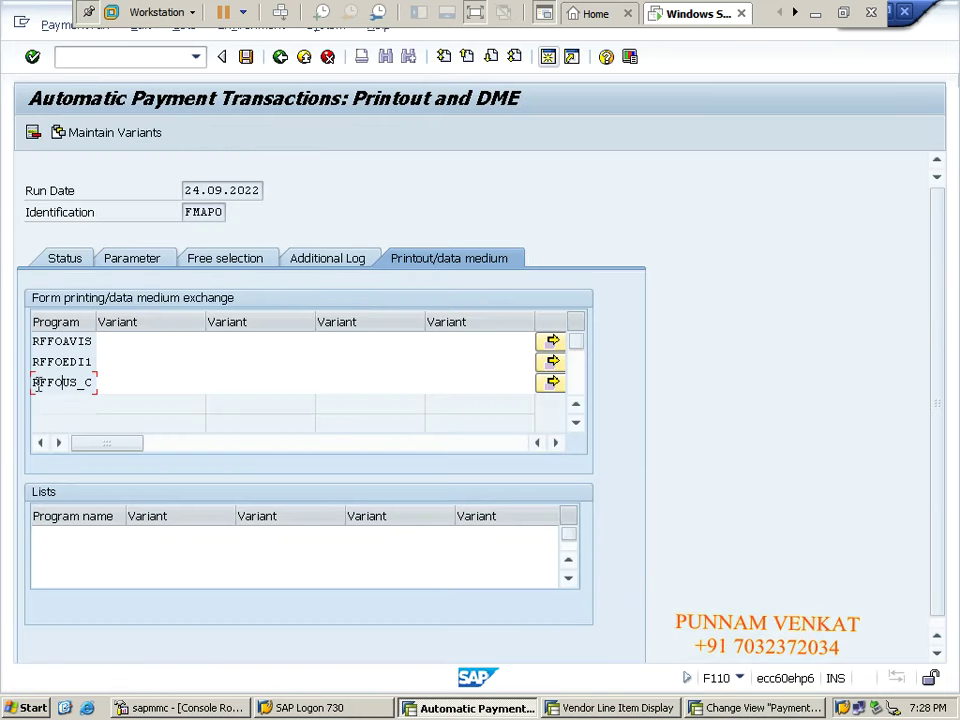
Step: Revisit FMAP0's Parameter, Status and Printout/data medium tabs and re-highlight RFFOUS_C across windows
{"action": "left_click_drag", "start_coordinate": [33, 384], "coordinate": [89, 384]}
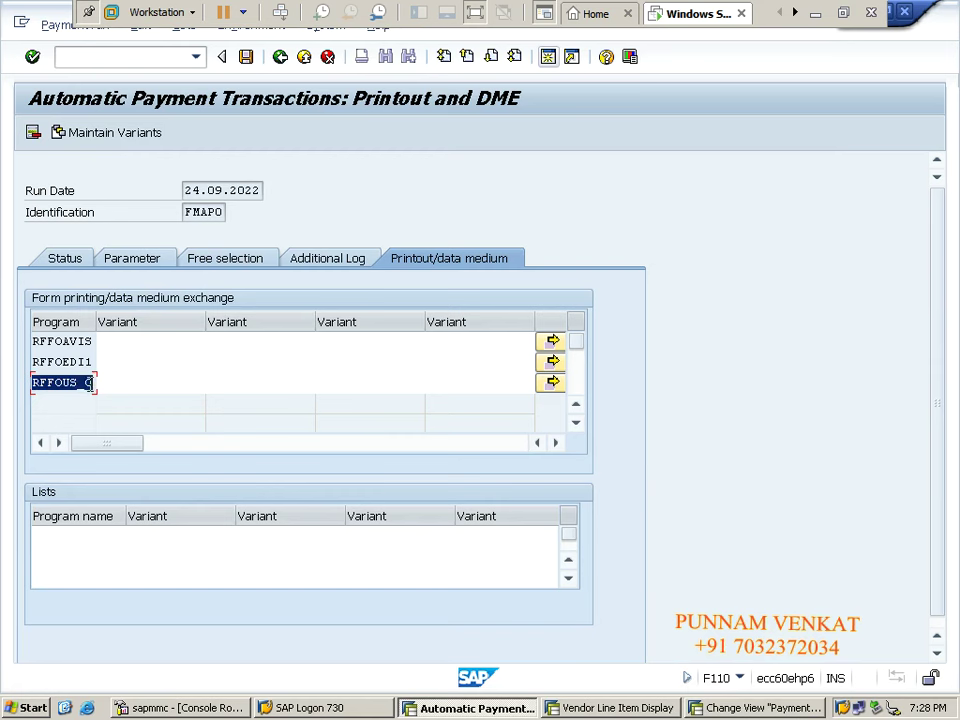
{"action": "left_click", "coordinate": [143, 258]}
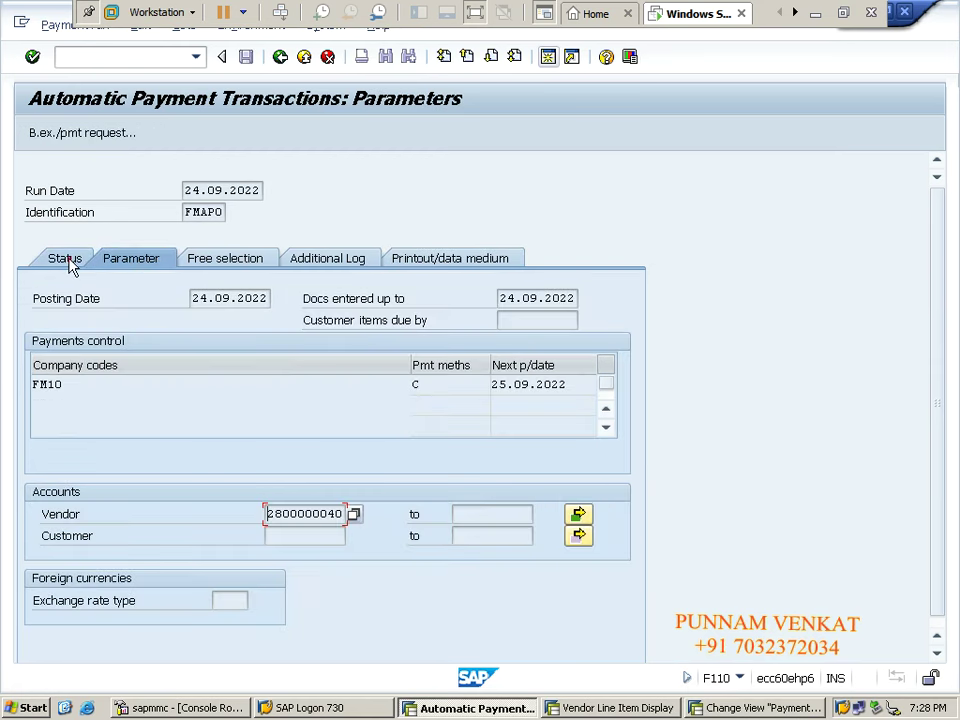
{"action": "left_click", "coordinate": [68, 260]}
{"action": "left_click", "coordinate": [118, 263]}
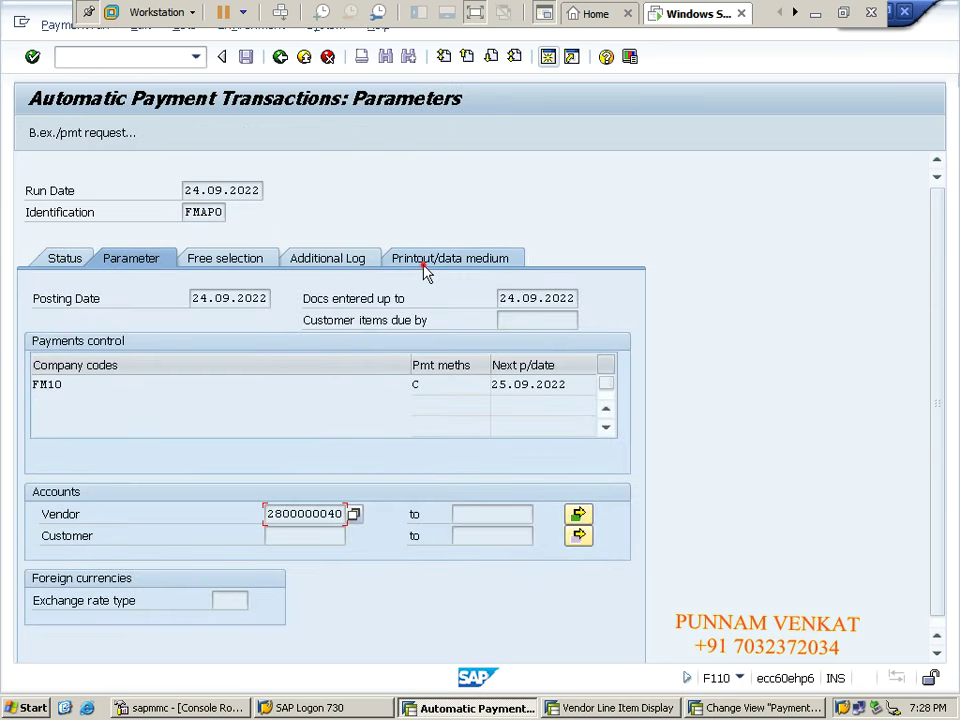
{"action": "left_click", "coordinate": [425, 262]}
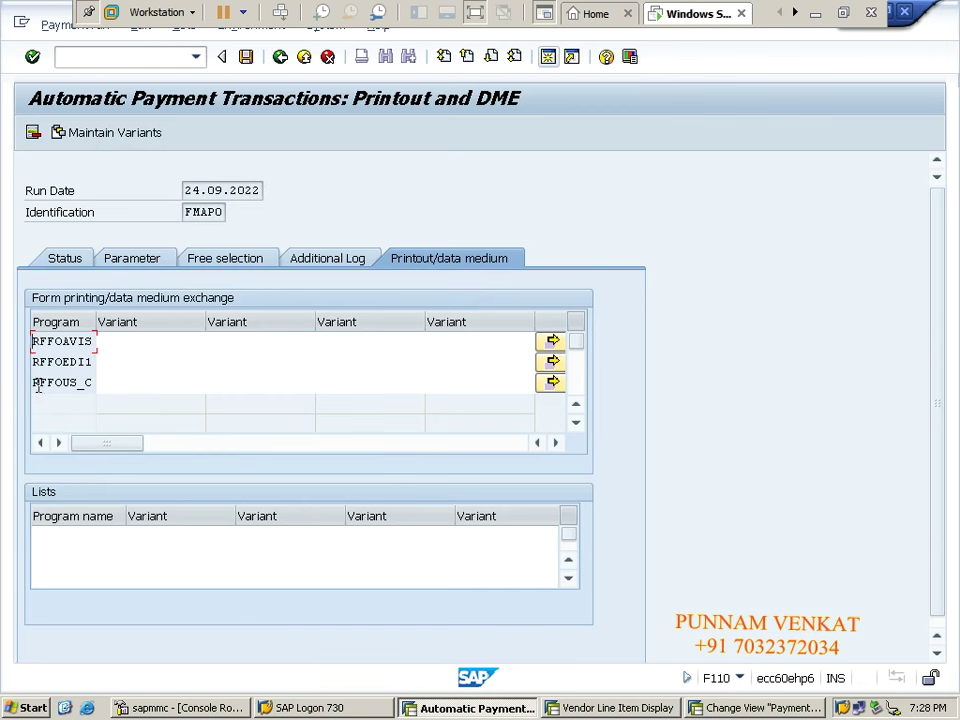
{"action": "left_click_drag", "start_coordinate": [33, 382], "coordinate": [97, 382]}
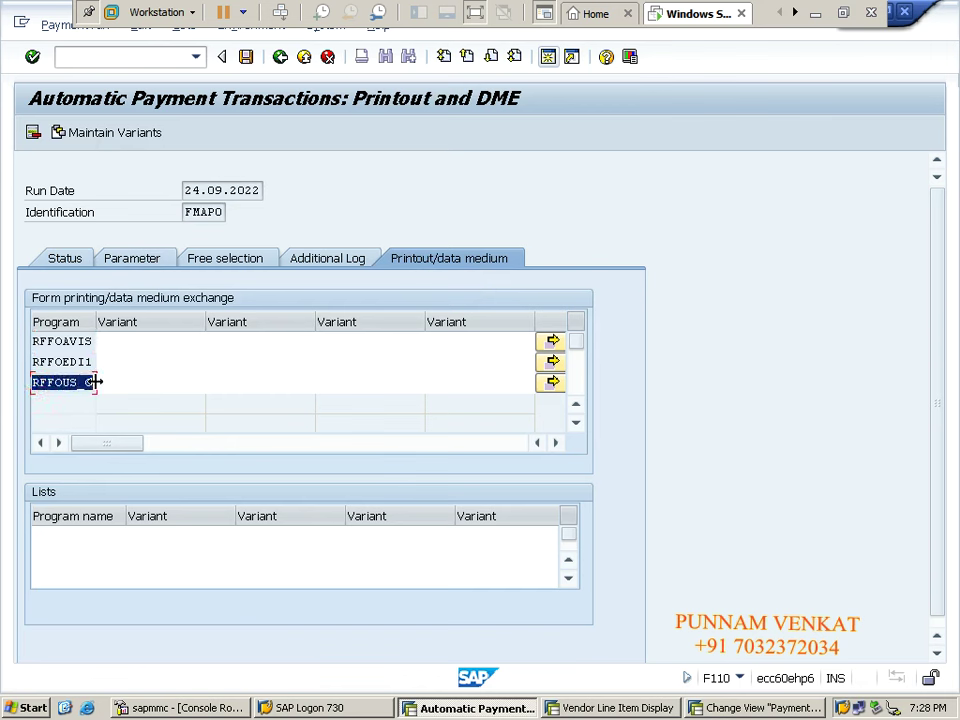
{"action": "key", "text": "alt+Tab"}
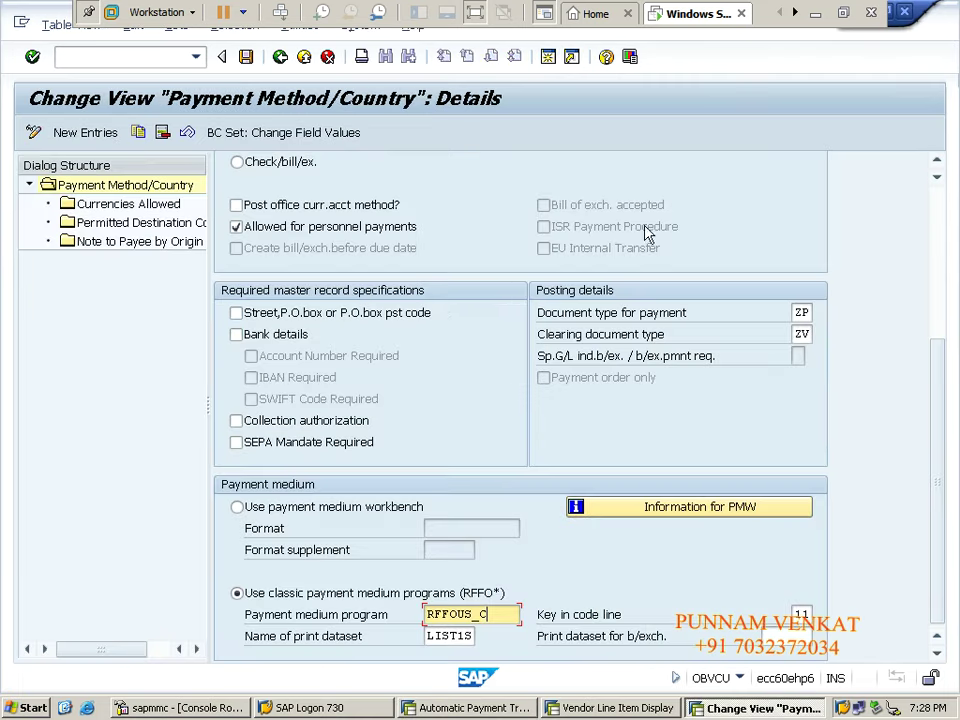
{"action": "key", "text": "alt+Tab"}
{"action": "key", "text": "alt+Tab"}
{"action": "key", "text": "alt+Tab"}
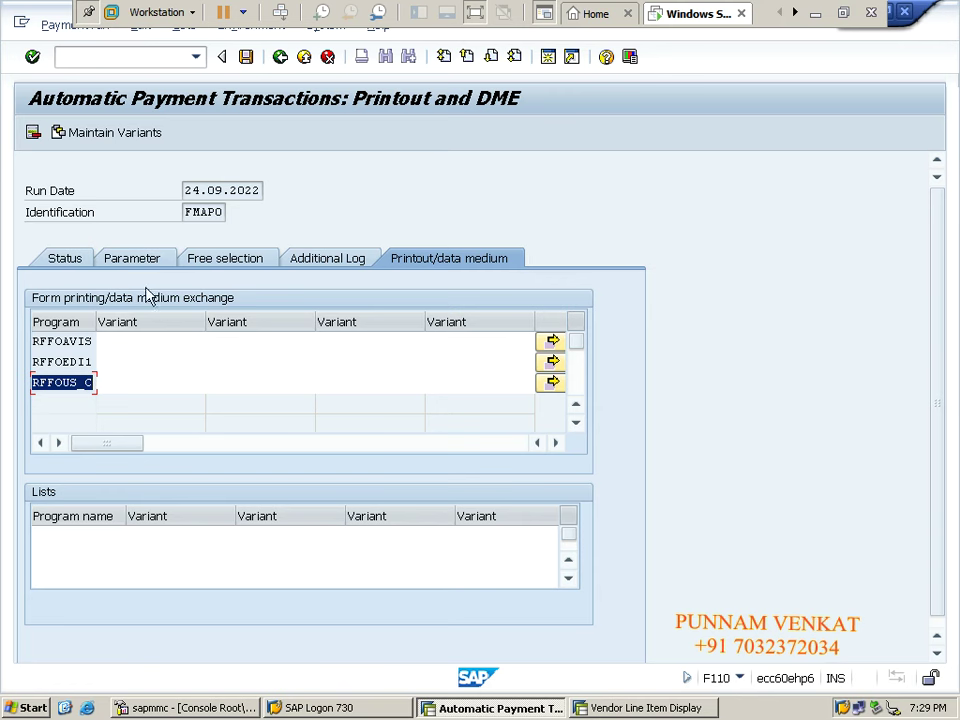
Step: Return to the Printout/data medium tab and enter variant FM_CK for RFFOUS_C
{"action": "left_click", "coordinate": [132, 260]}
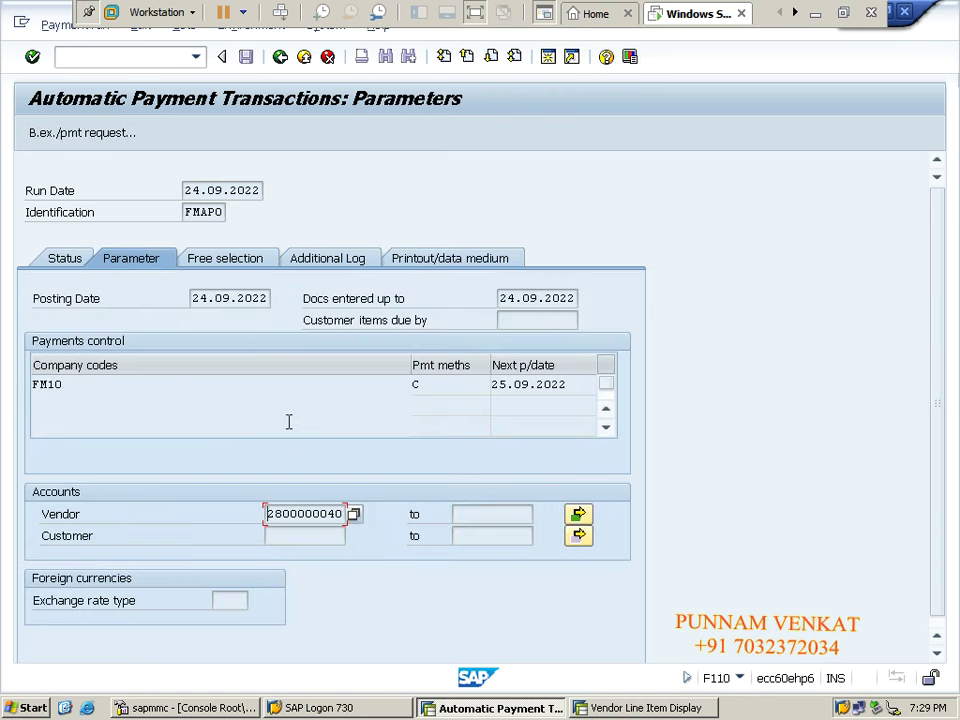
{"action": "left_click", "coordinate": [62, 262]}
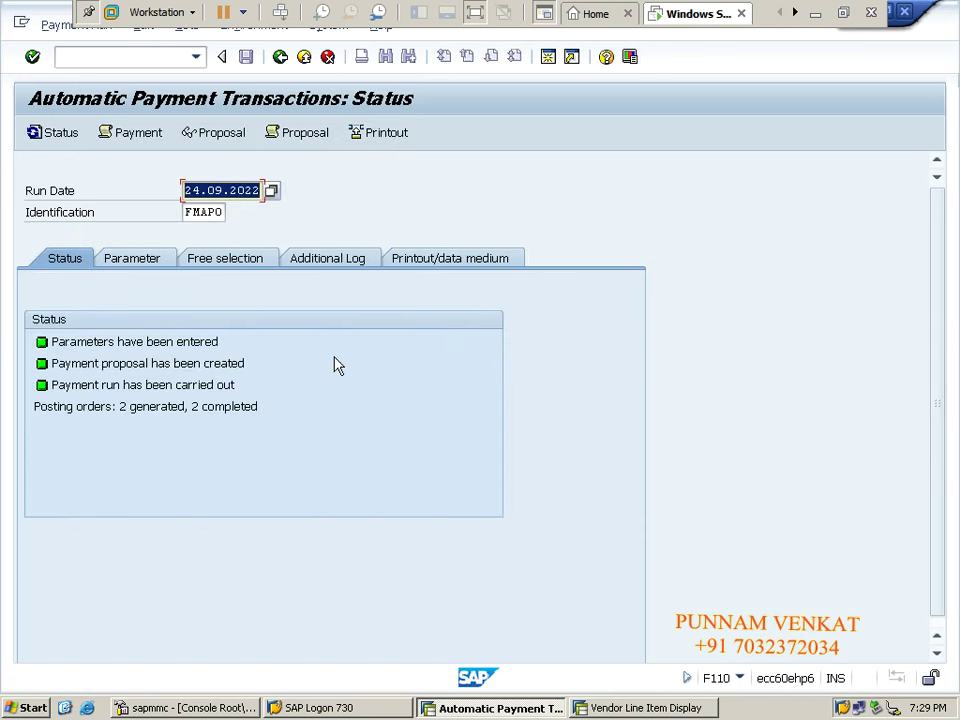
{"action": "left_click", "coordinate": [418, 272]}
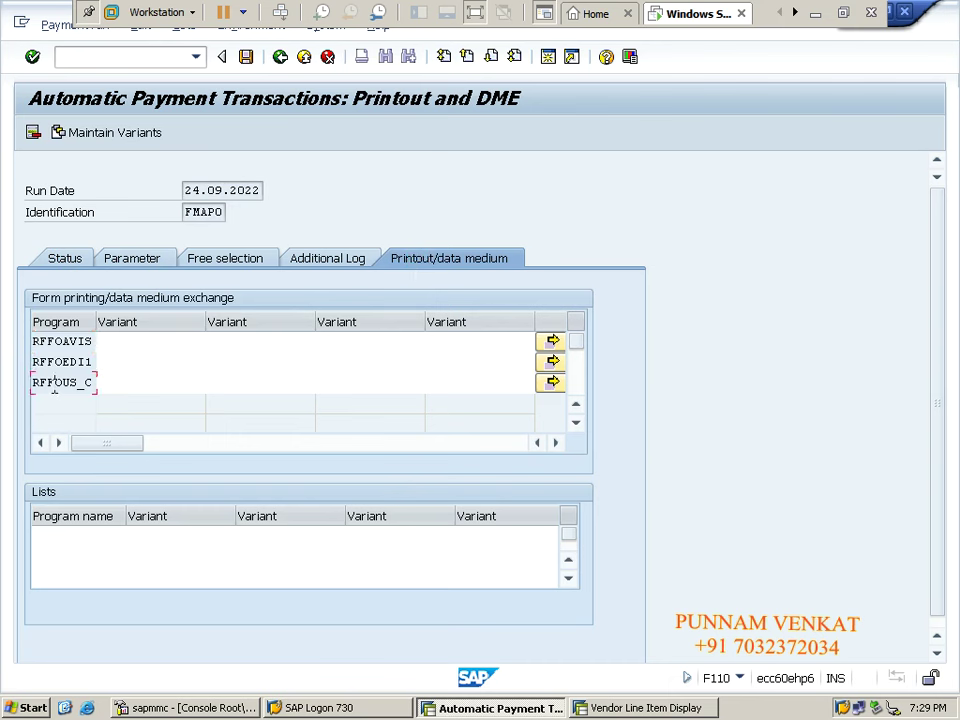
{"action": "left_click", "coordinate": [110, 386]}
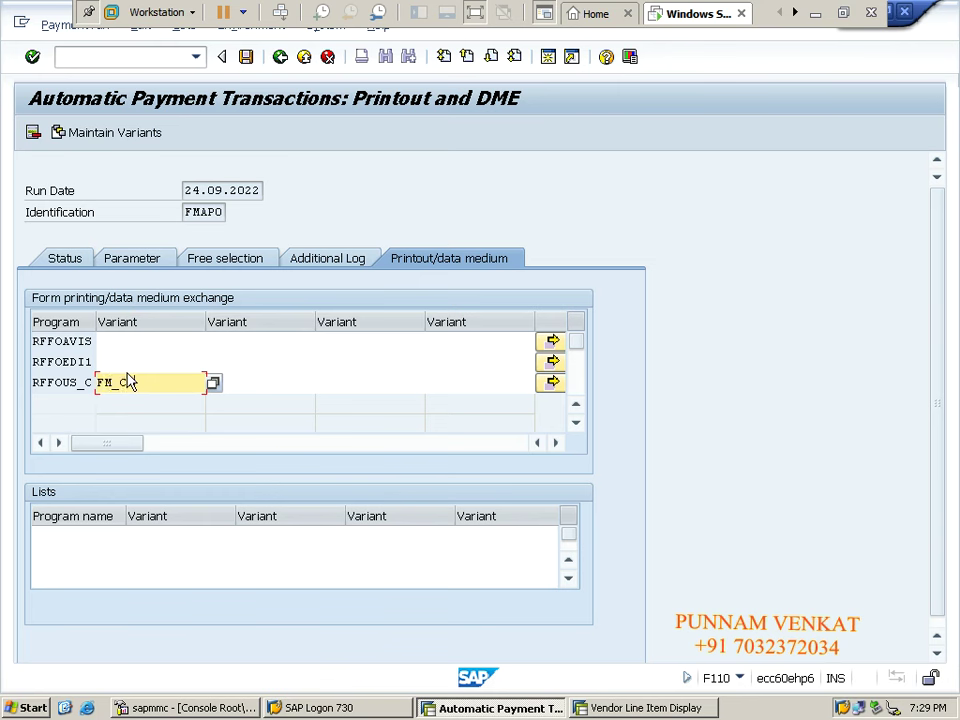
{"action": "type", "text": "H"}
{"action": "key", "text": "BackSpace"}
{"action": "type", "text": "K"}
{"action": "left_click_drag", "start_coordinate": [141, 382], "coordinate": [90, 386]}
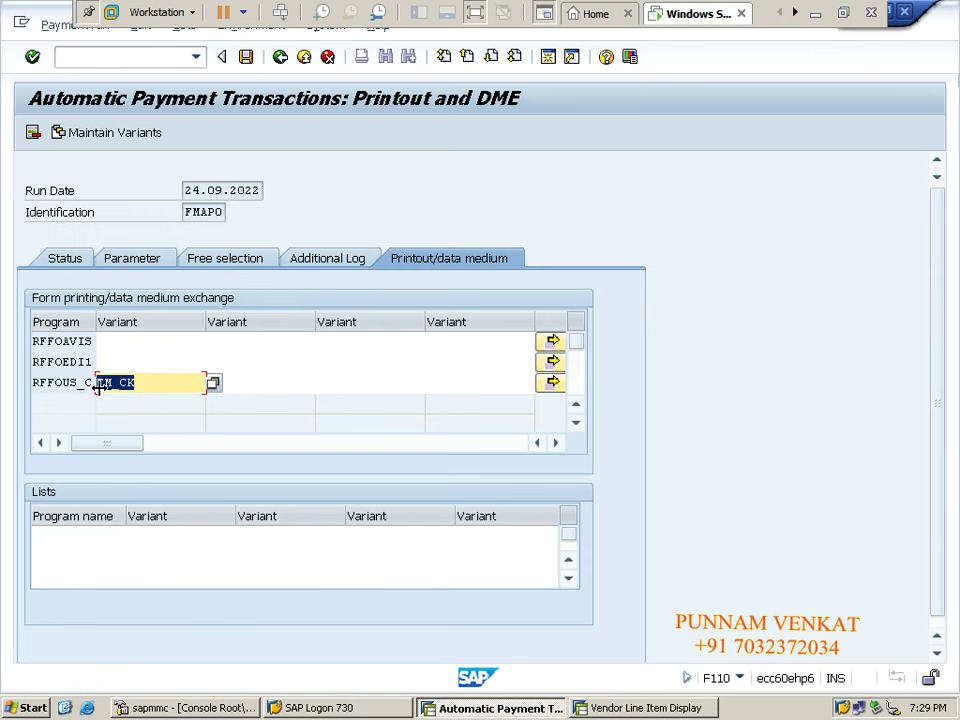
{"action": "left_click", "coordinate": [141, 381]}
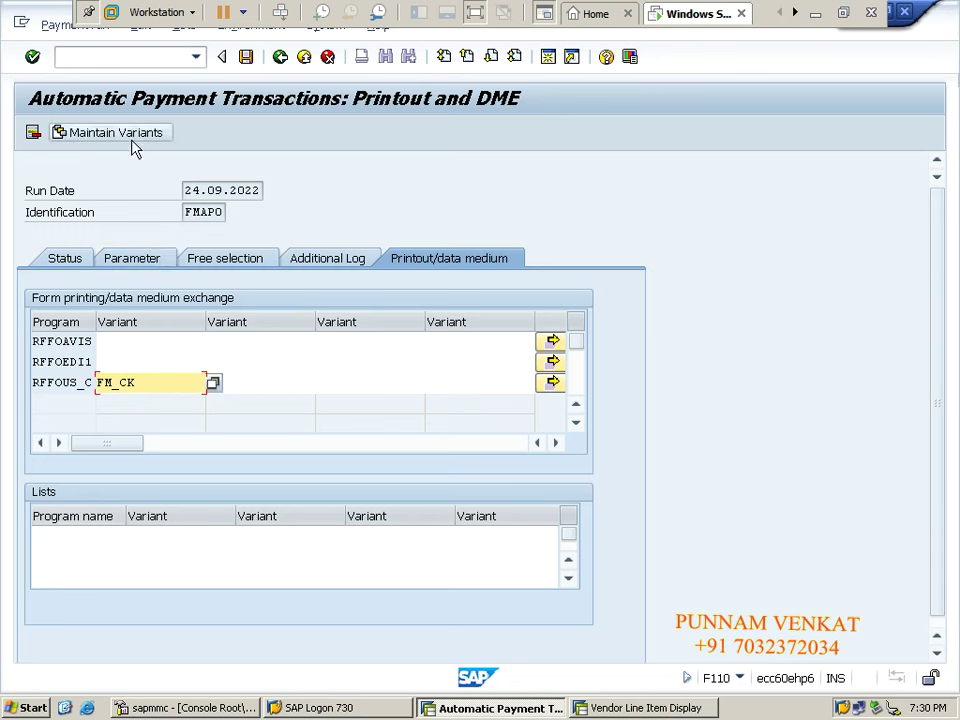
Step: Open variant maintenance for RFFOUS_C, applying FM_CK to all selection screens
{"action": "left_click", "coordinate": [133, 140]}
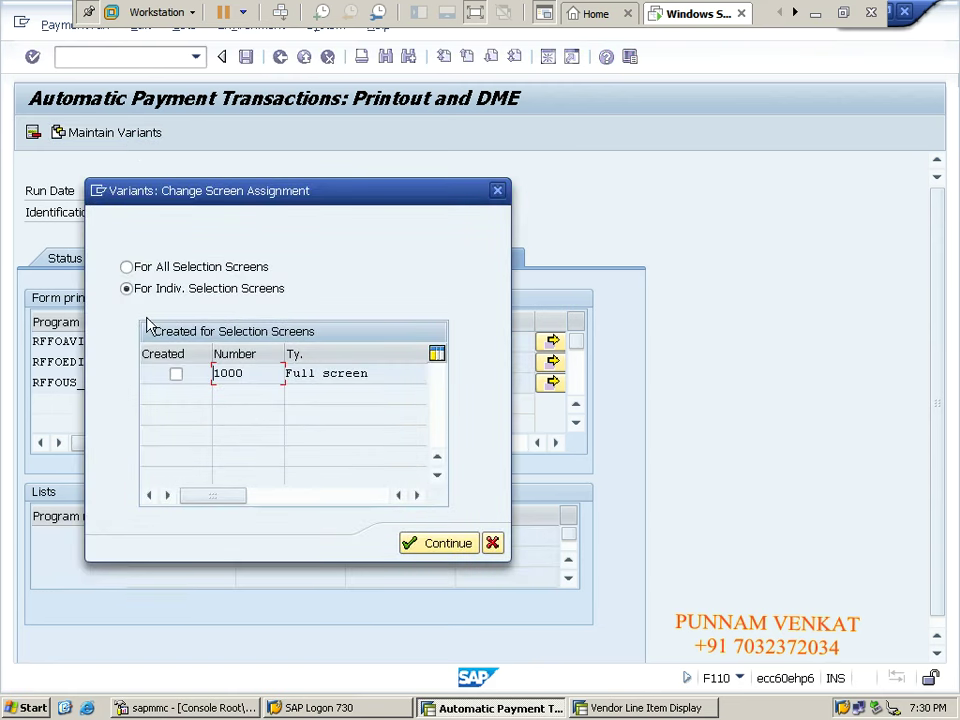
{"action": "left_click", "coordinate": [143, 267]}
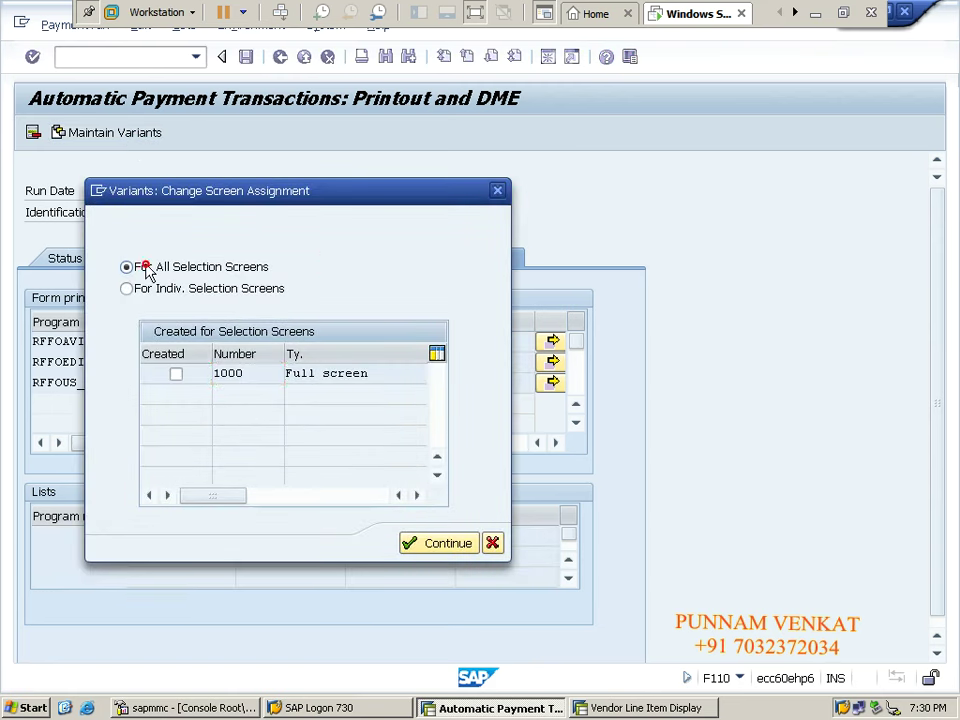
{"action": "left_click", "coordinate": [433, 544]}
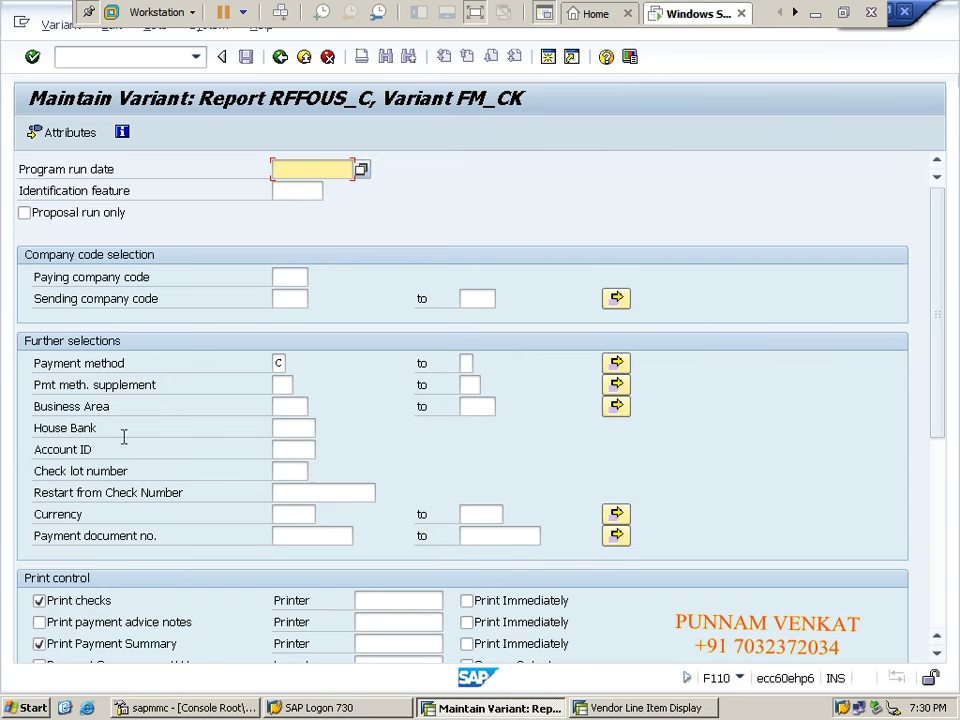
{"action": "left_click", "coordinate": [281, 429]}
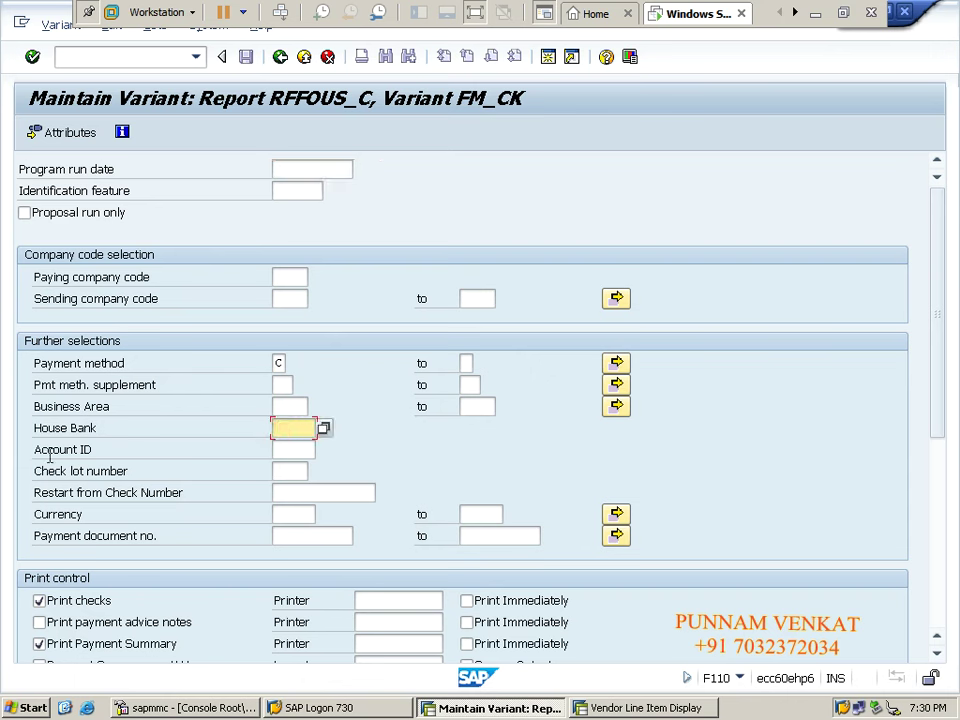
{"action": "left_click", "coordinate": [292, 451]}
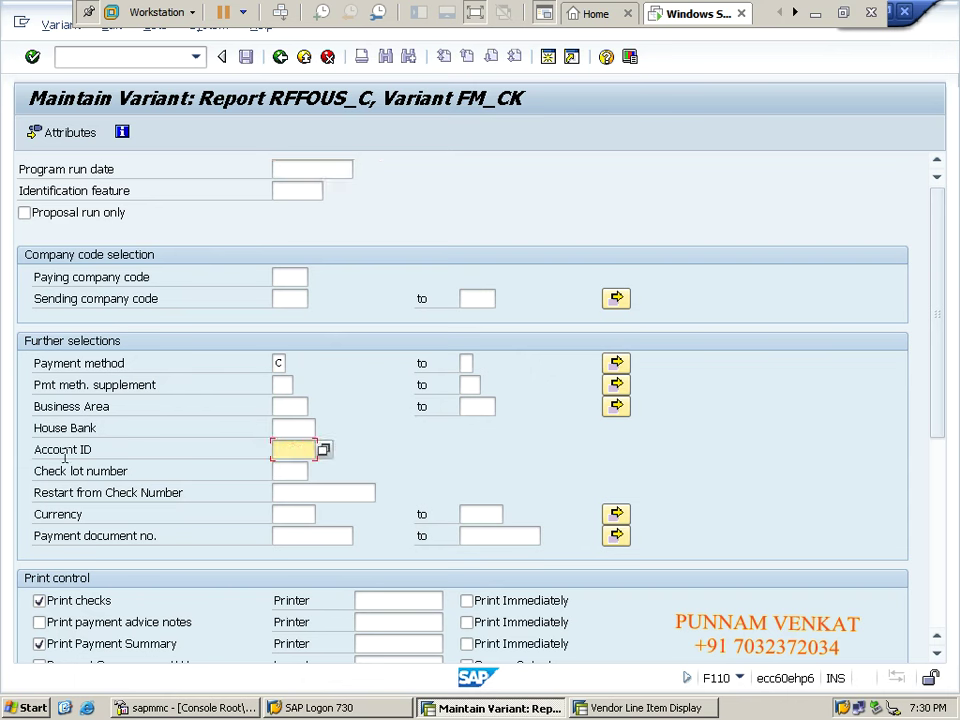
{"action": "left_click", "coordinate": [285, 471]}
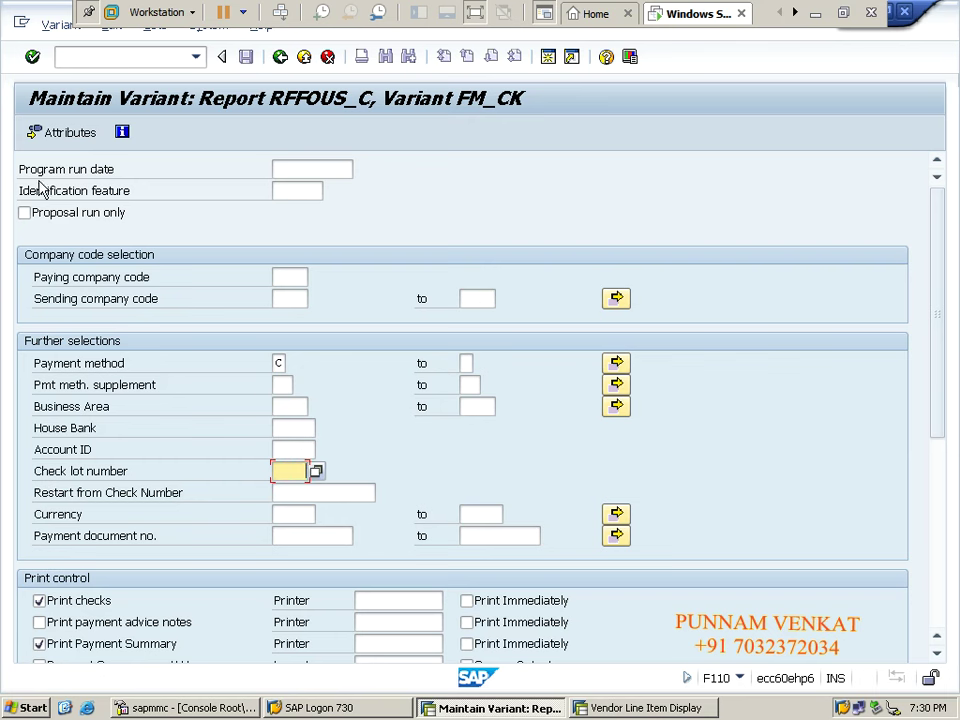
Step: Fill in run date 24.09.2022, identification FMAP01 and paying company code FM10
{"action": "left_click", "coordinate": [312, 169]}
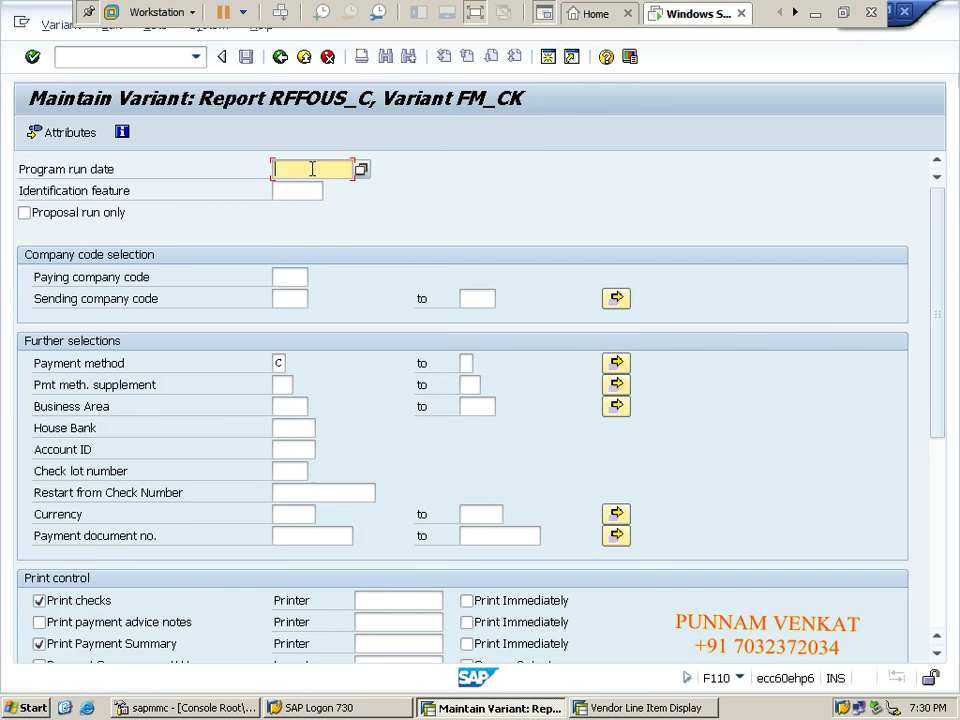
{"action": "type", "text": "24.09.2022"}
{"action": "key", "text": "Tab"}
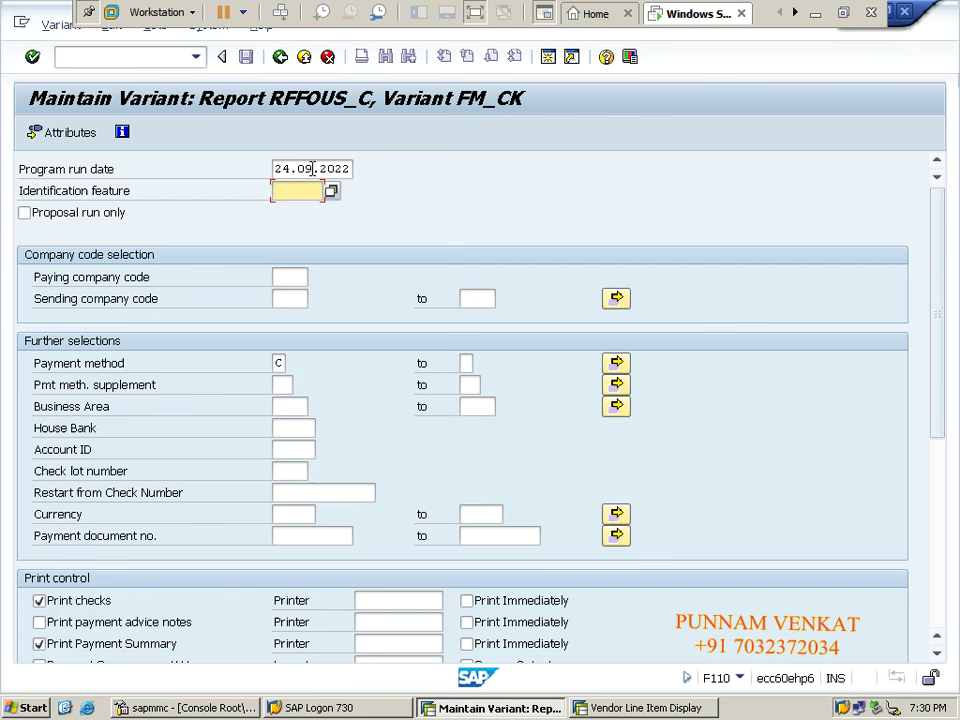
{"action": "type", "text": "FMAP01"}
{"action": "key", "text": "Tab"}
{"action": "key", "text": "Tab"}
{"action": "key", "text": "Tab"}
{"action": "key", "text": "shift+Tab"}
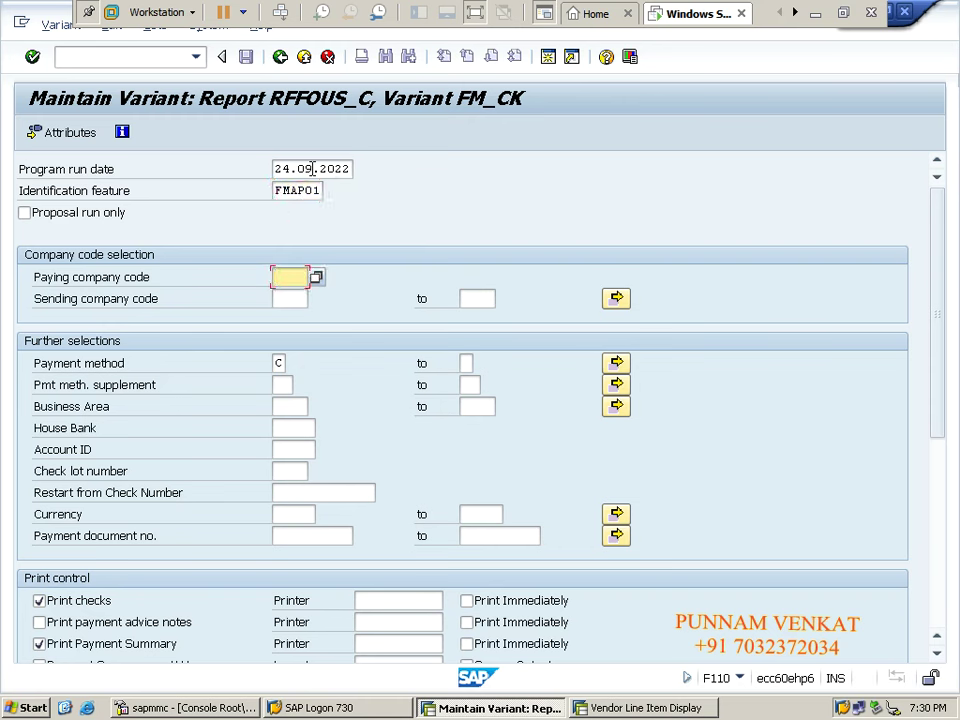
{"action": "type", "text": "FM10"}
{"action": "key", "text": "Tab"}
{"action": "key", "text": "Tab"}
{"action": "key", "text": "Tab"}
{"action": "key", "text": "Tab"}
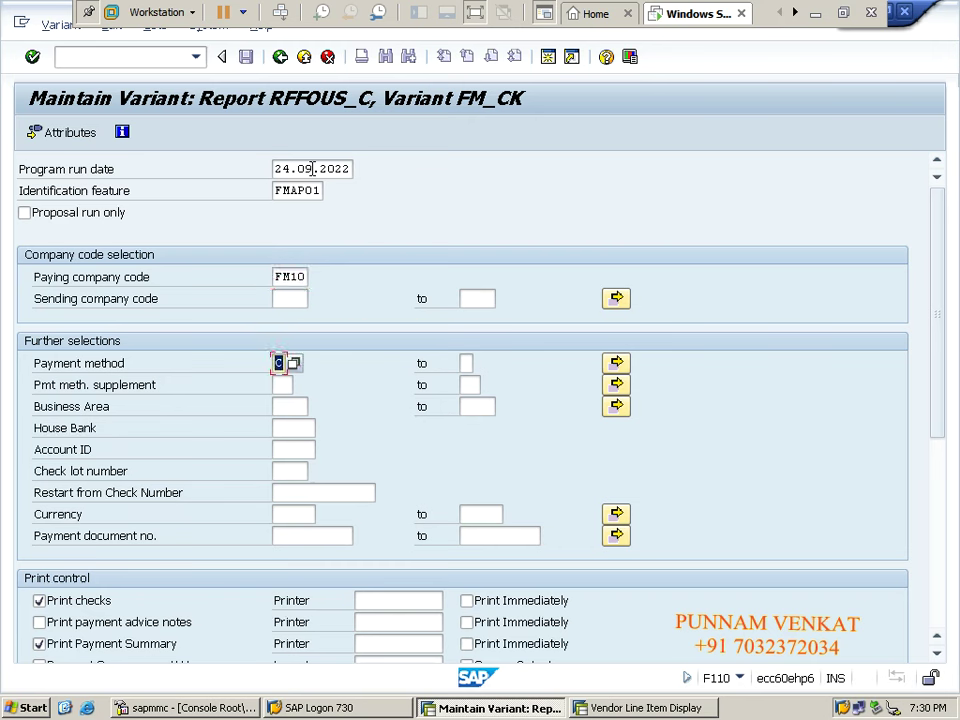
{"action": "key", "text": "Tab"}
{"action": "key", "text": "Tab"}
{"action": "key", "text": "Tab"}
{"action": "key", "text": "Tab"}
{"action": "key", "text": "Tab"}
{"action": "key", "text": "Tab"}
{"action": "key", "text": "Tab"}
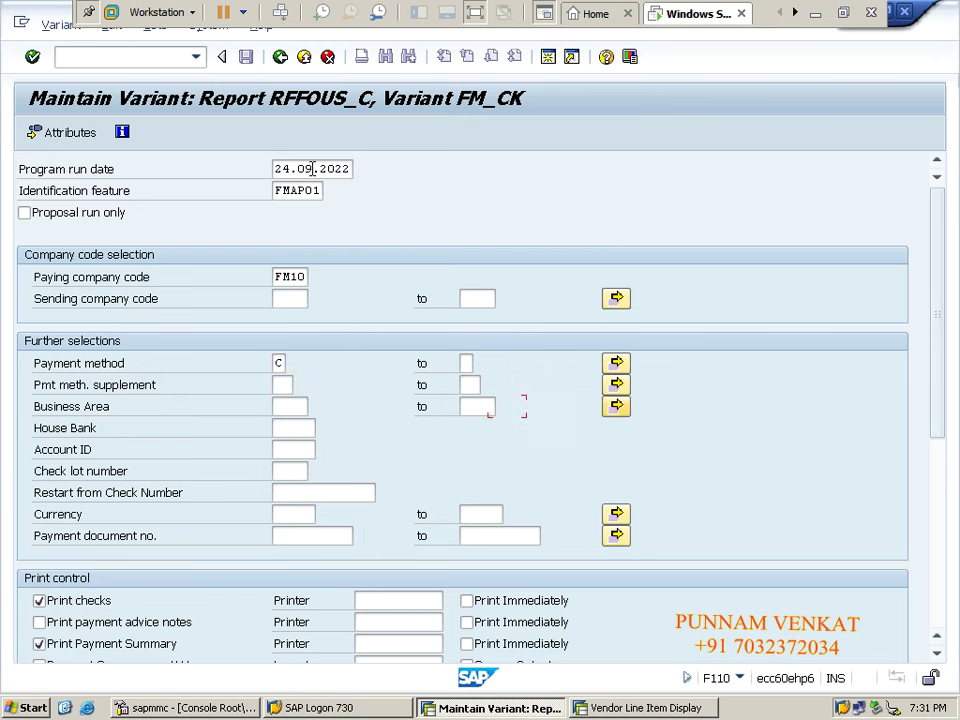
{"action": "key", "text": "Tab"}
{"action": "key", "text": "Tab"}
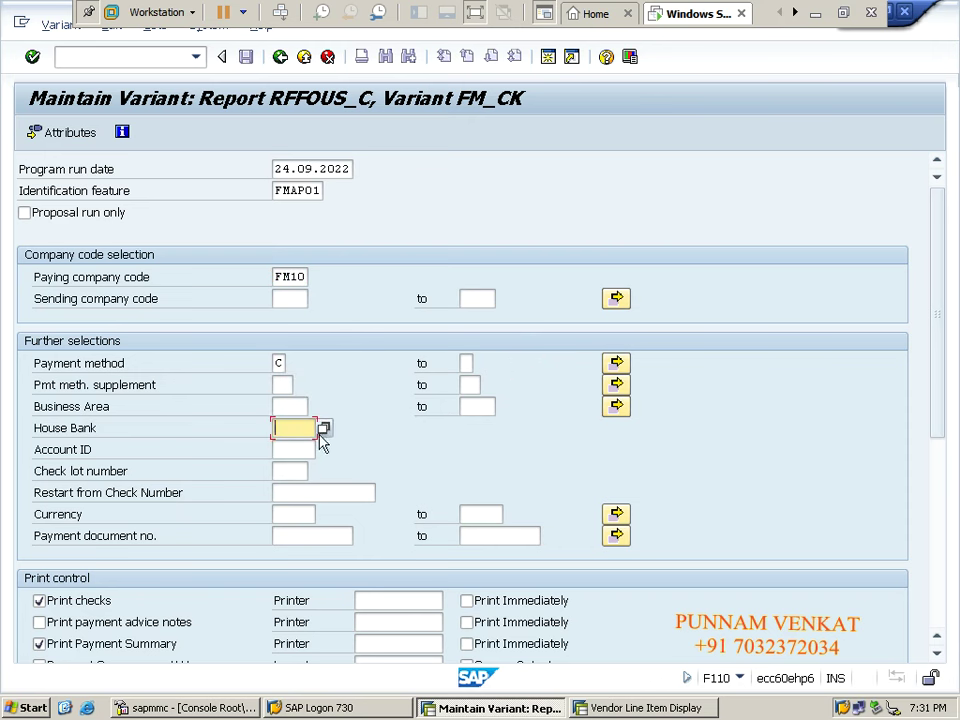
Step: Pick house bank FHB1 and account ID FHA1, and enter check lot number 100
{"action": "left_click", "coordinate": [323, 430]}
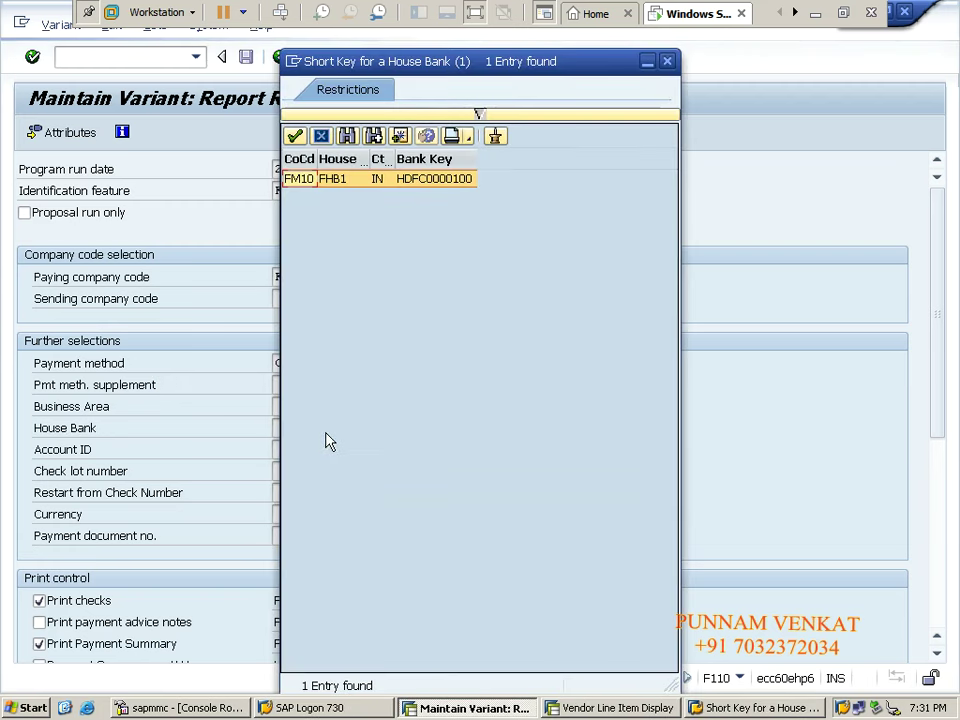
{"action": "double_click", "coordinate": [343, 180]}
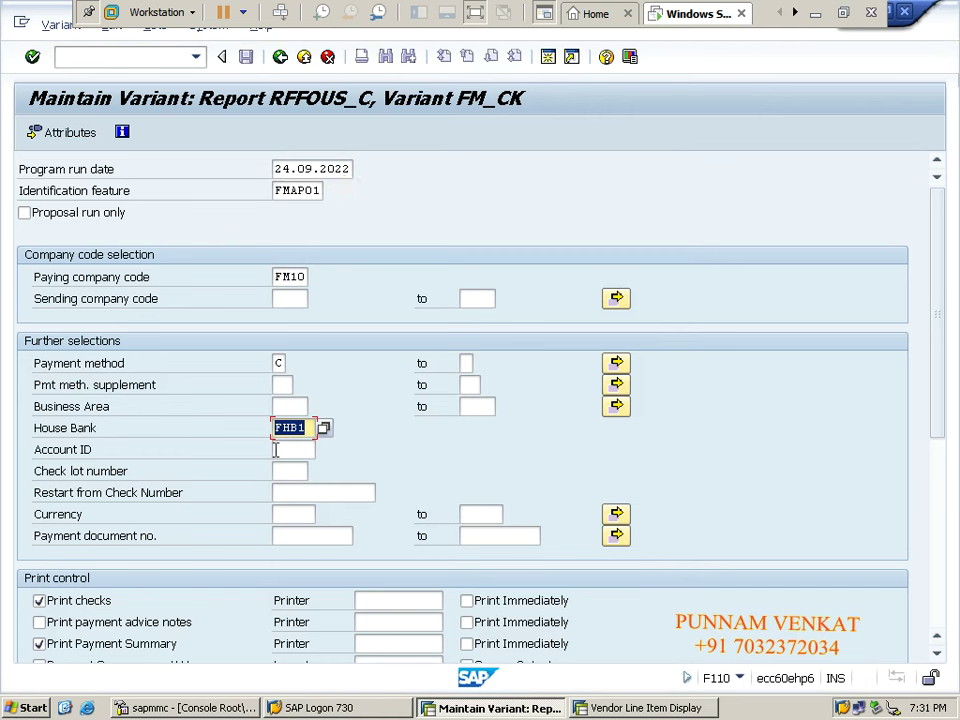
{"action": "left_click", "coordinate": [280, 449]}
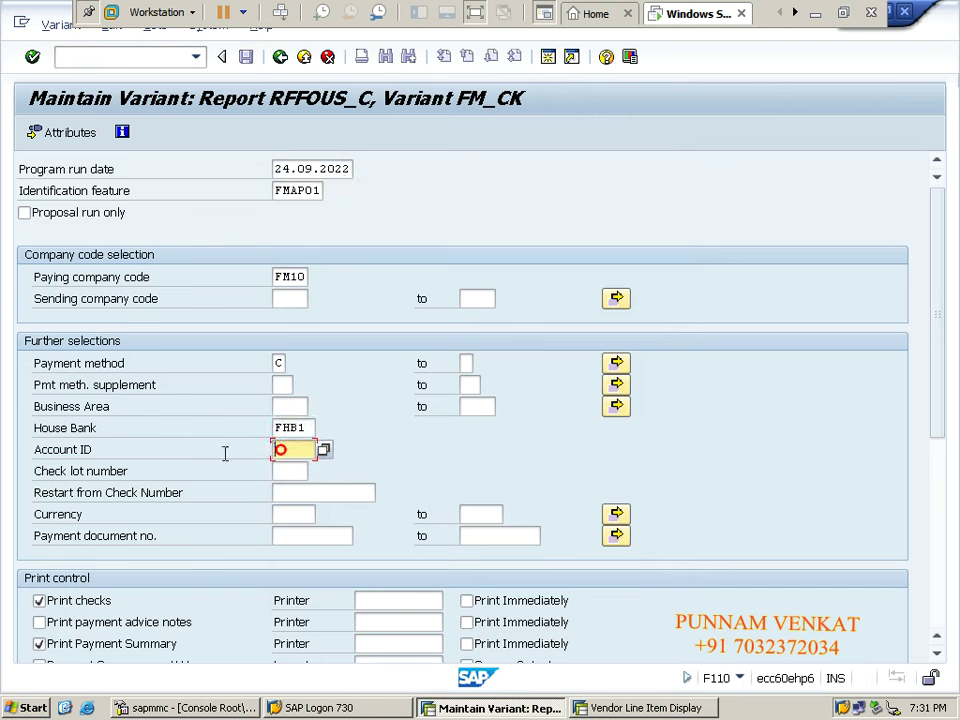
{"action": "left_click", "coordinate": [325, 451]}
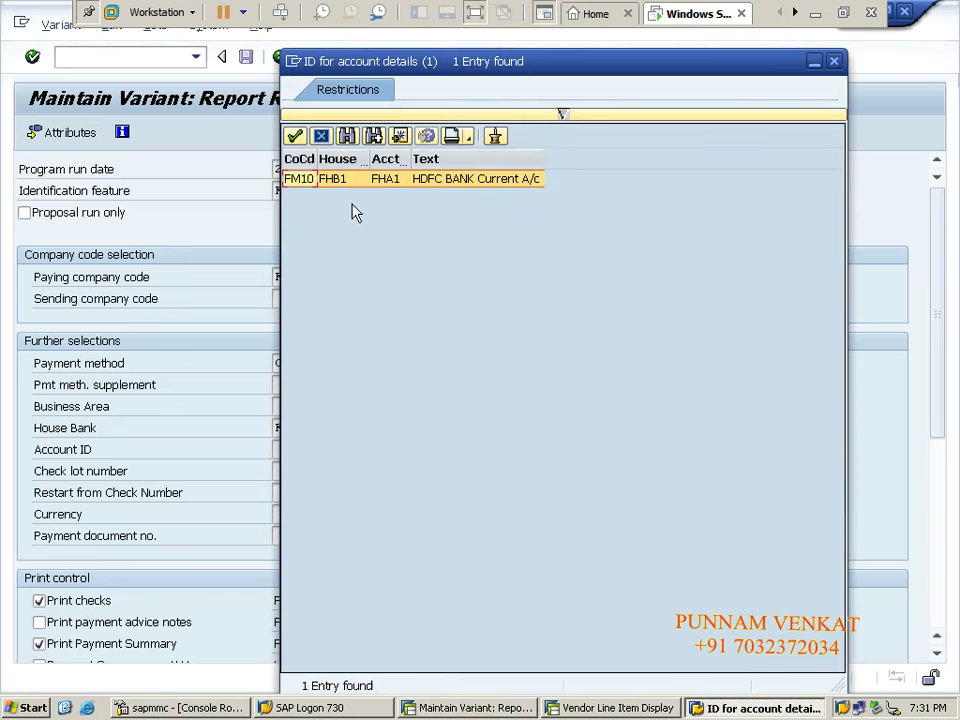
{"action": "double_click", "coordinate": [349, 178]}
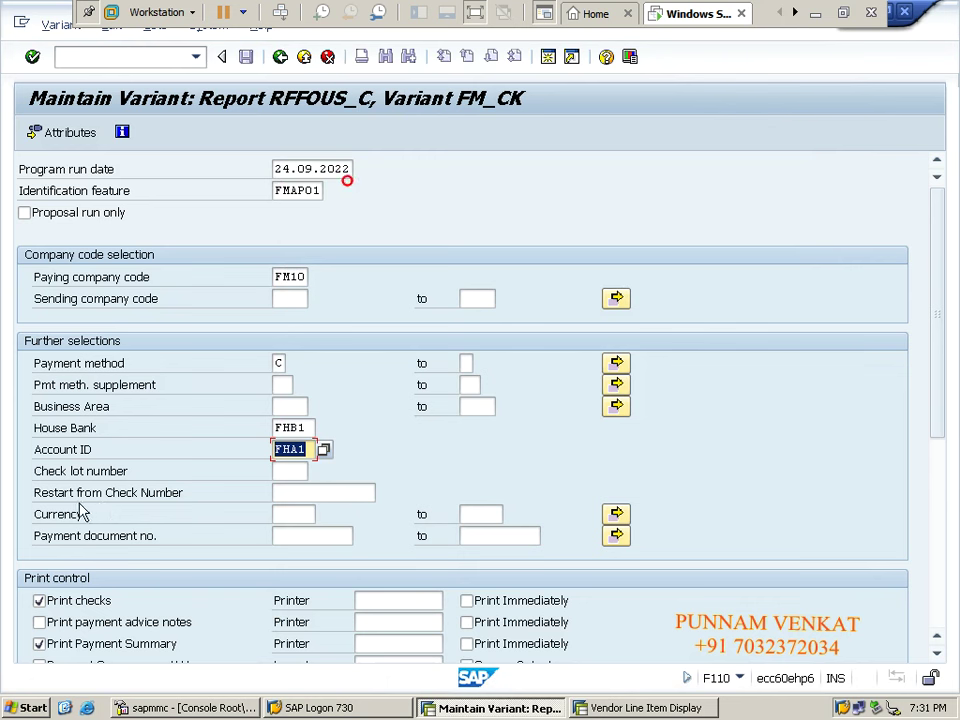
{"action": "left_click", "coordinate": [305, 471]}
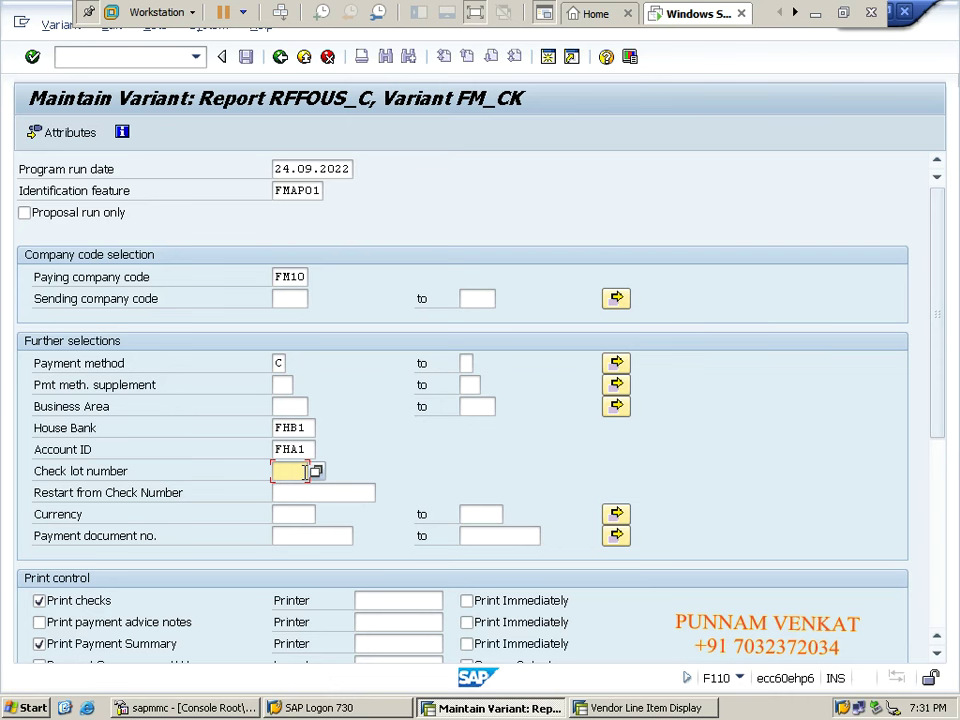
{"action": "type", "text": "100"}
{"action": "left_click_drag", "start_coordinate": [940, 425], "coordinate": [955, 514]}
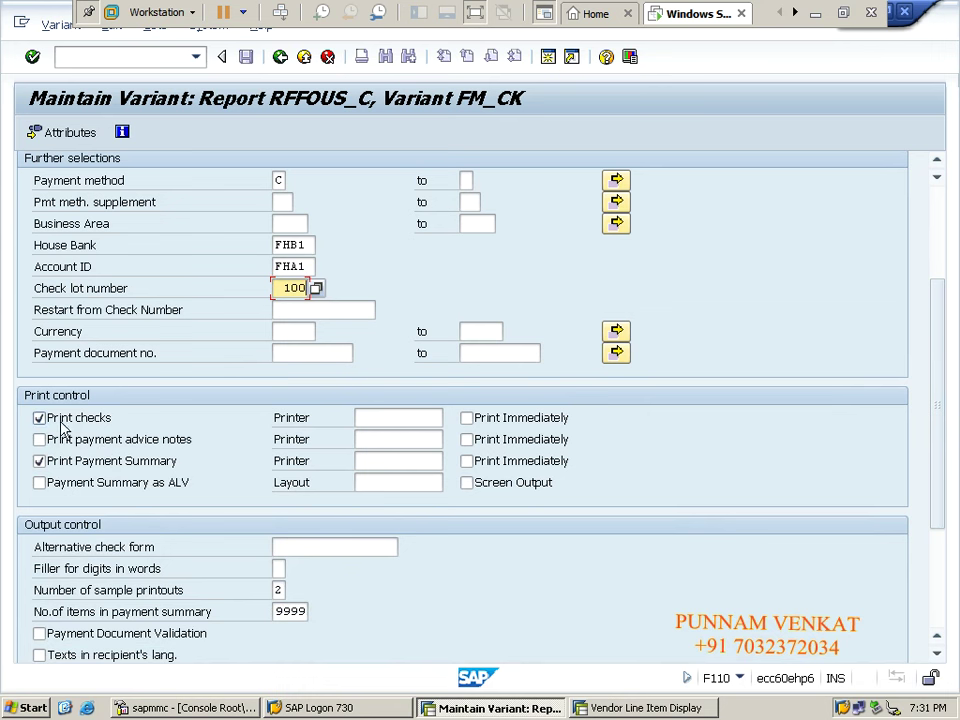
Step: Set cheques to print immediately on printer LP01
{"action": "left_click", "coordinate": [369, 420]}
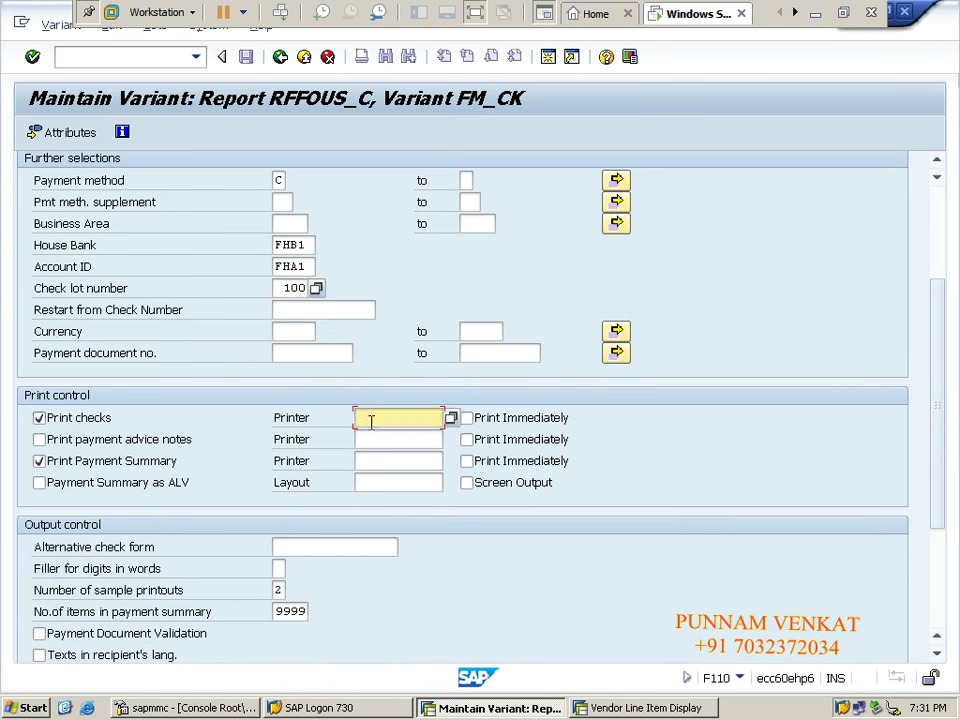
{"action": "left_click", "coordinate": [369, 420]}
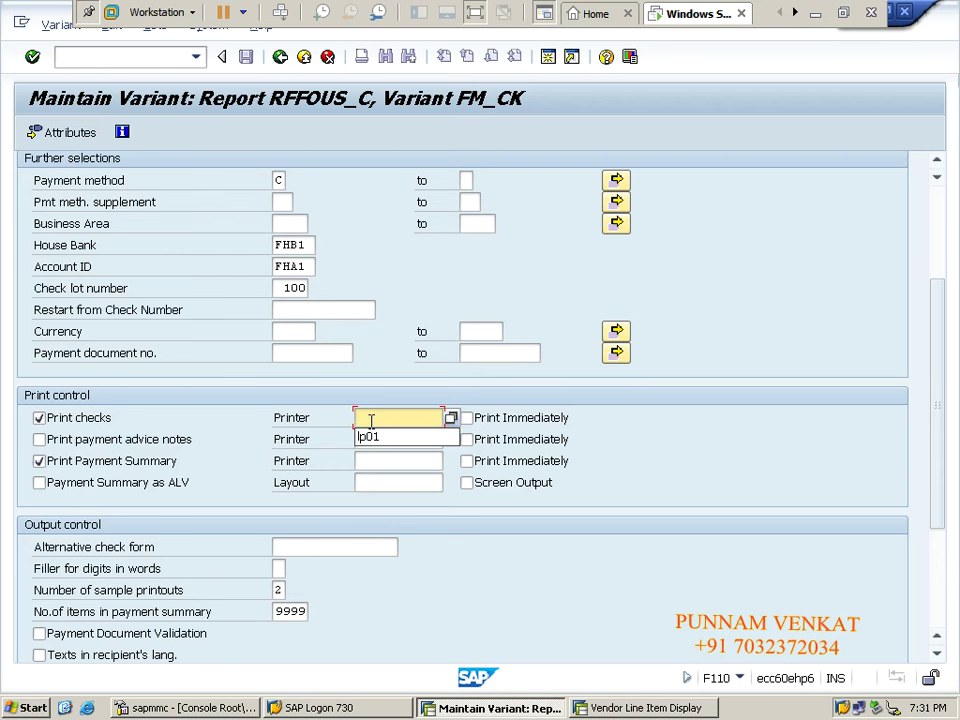
{"action": "type", "text": "LP01"}
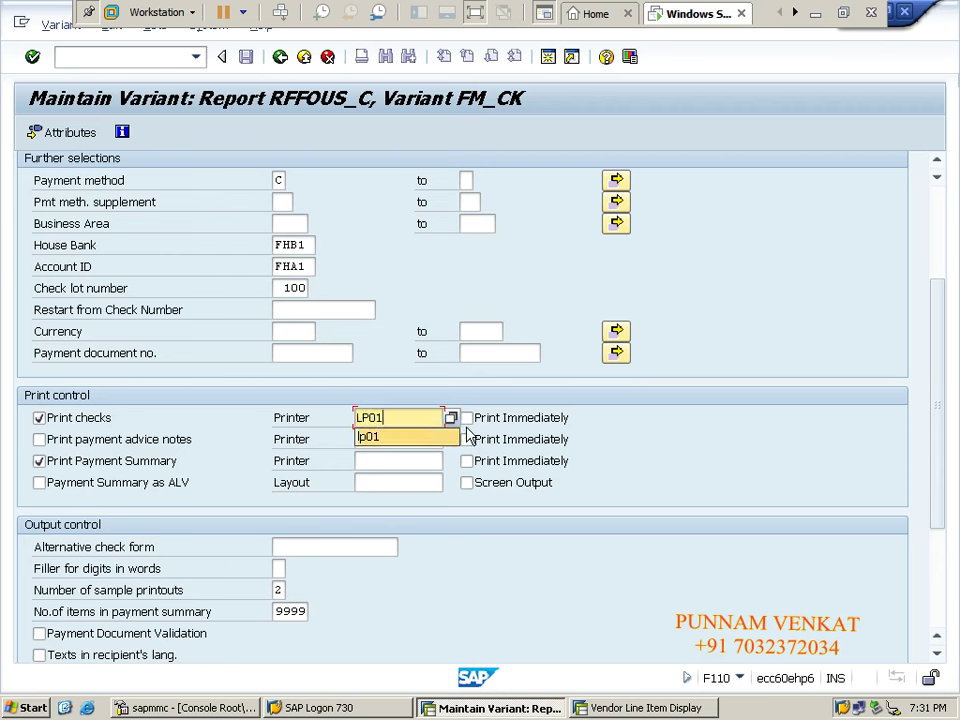
{"action": "left_click", "coordinate": [467, 420]}
{"action": "left_click", "coordinate": [467, 420]}
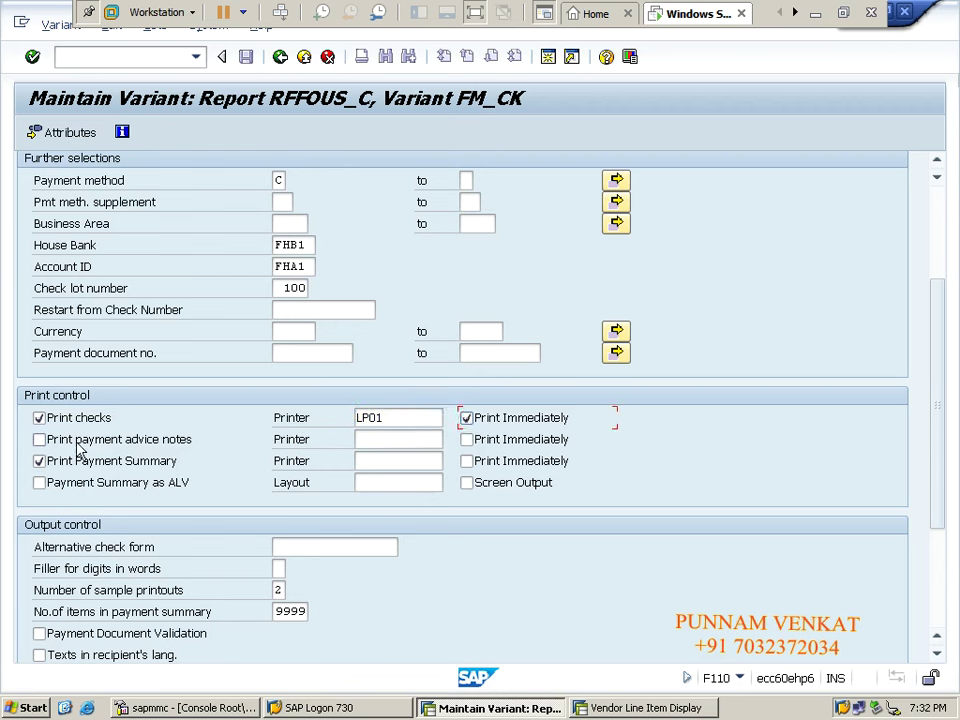
Step: Enable payment advice notes, printing immediately on LP01
{"action": "left_click", "coordinate": [42, 440]}
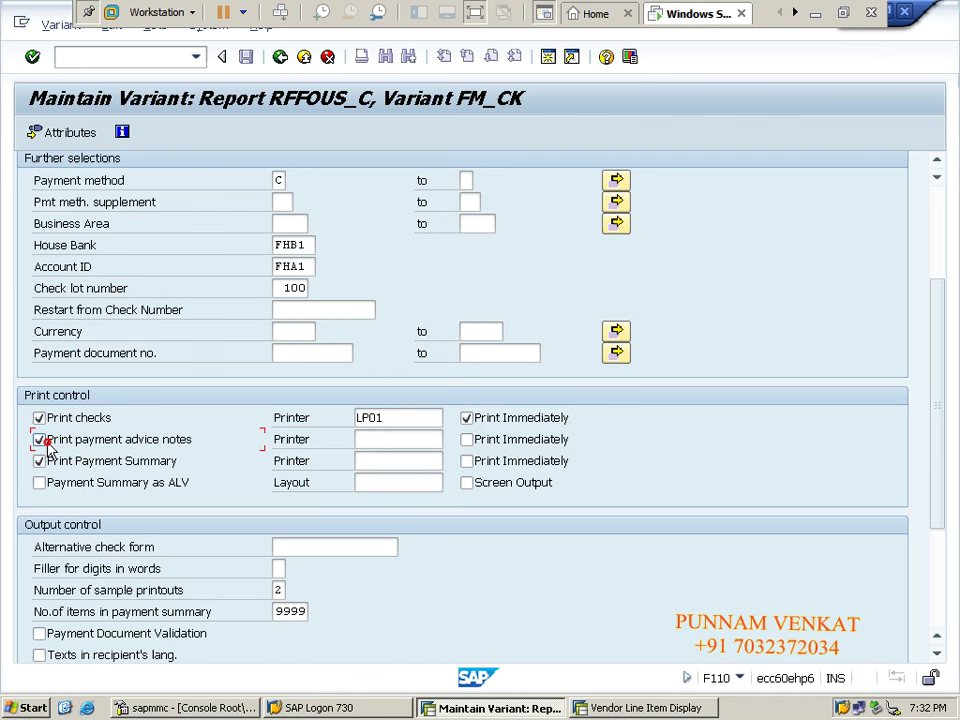
{"action": "left_click", "coordinate": [358, 445]}
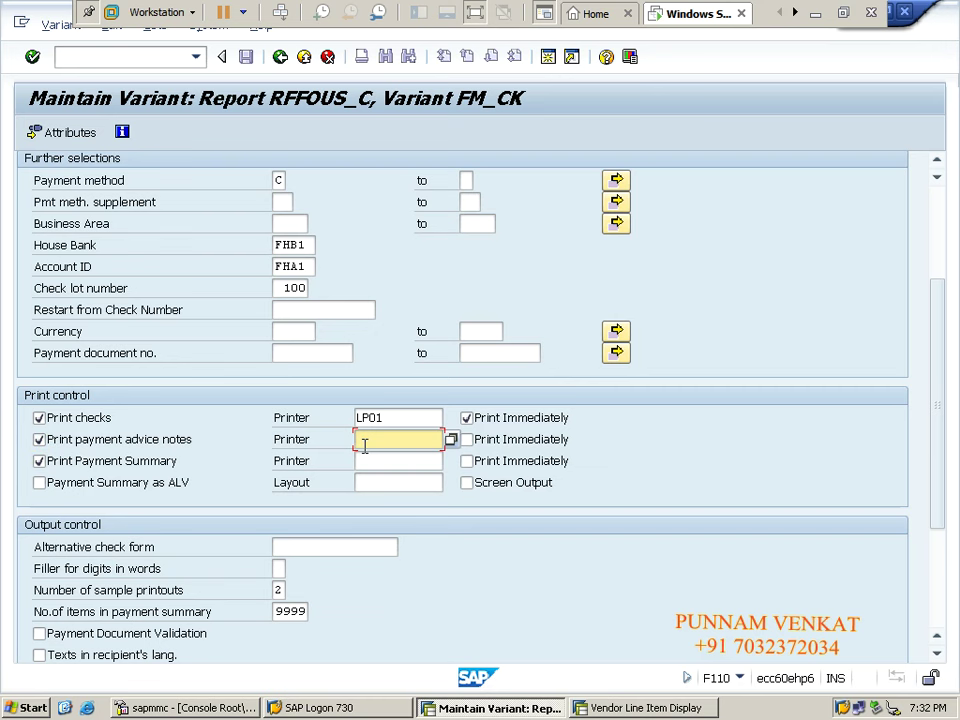
{"action": "type", "text": "LP01"}
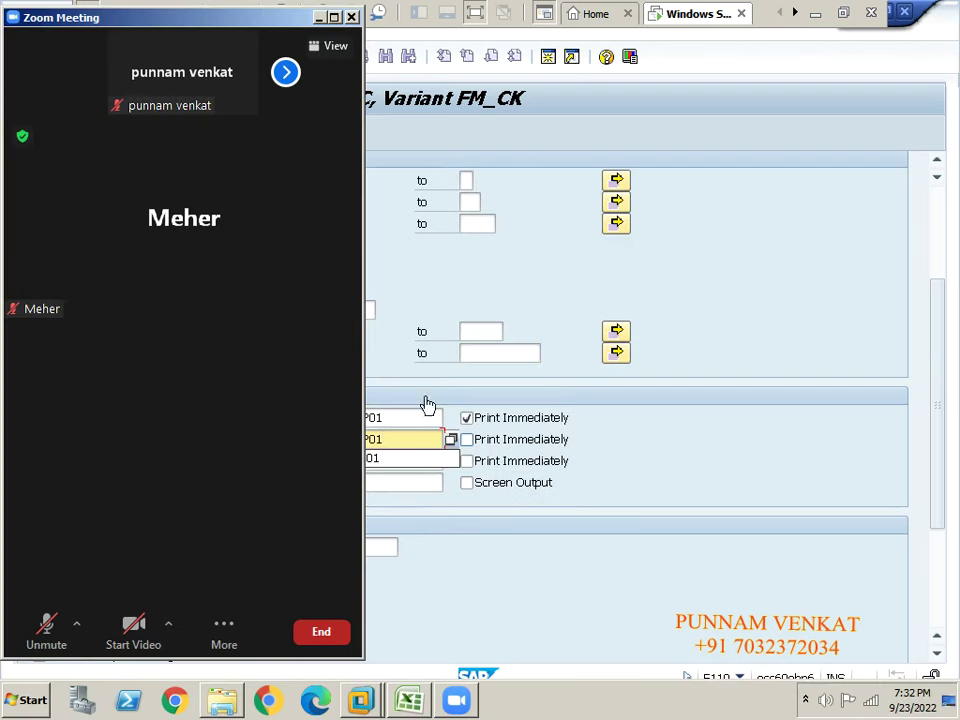
{"action": "left_click", "coordinate": [334, 17]}
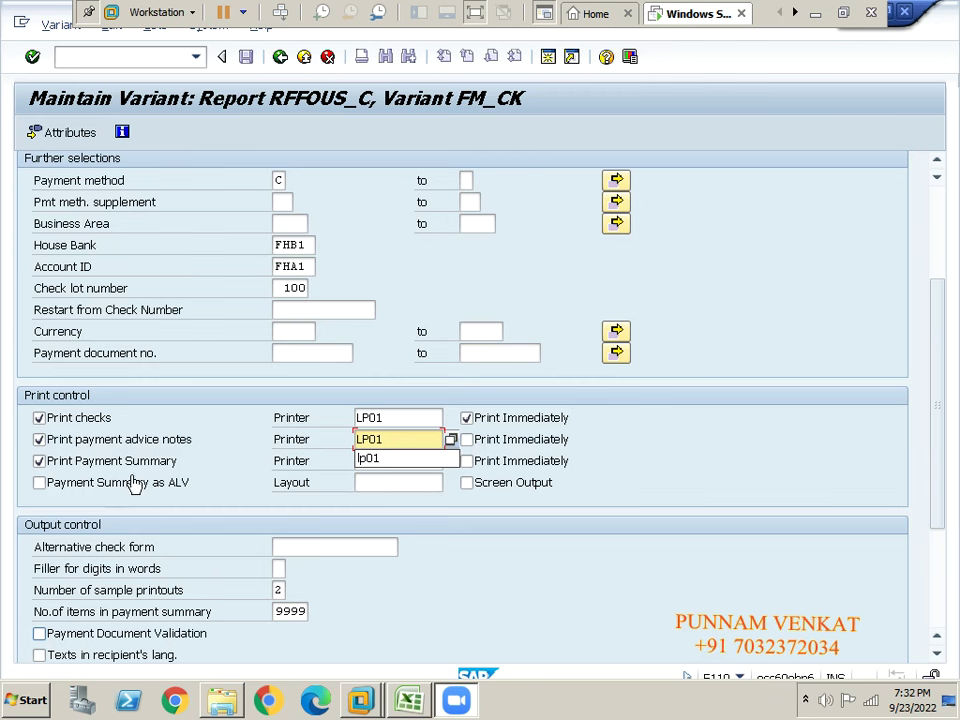
{"action": "left_click", "coordinate": [393, 438]}
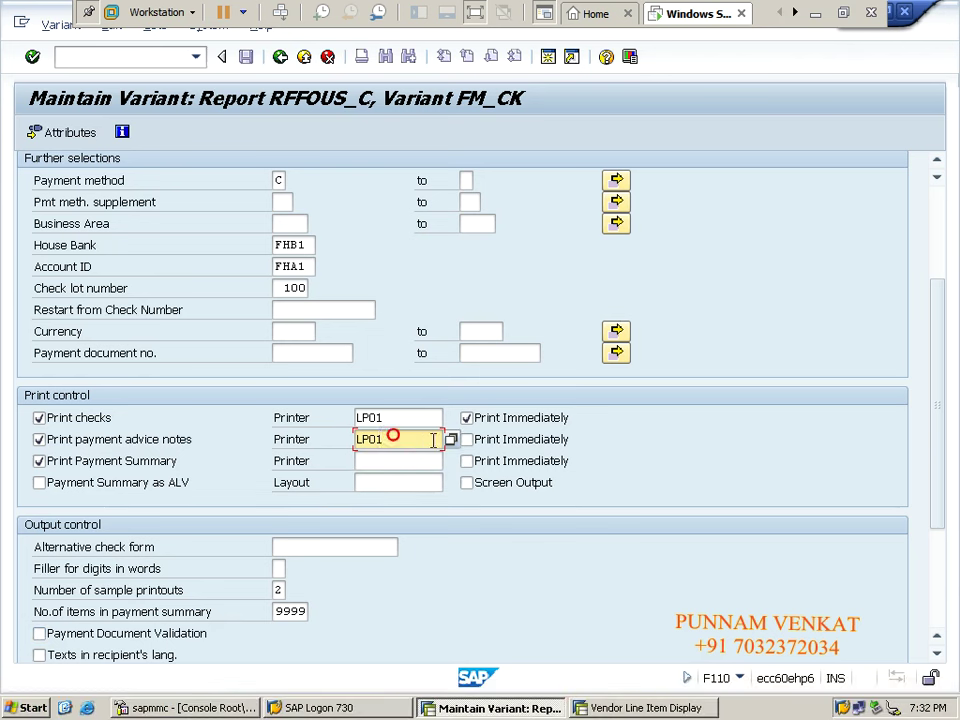
{"action": "left_click", "coordinate": [467, 441]}
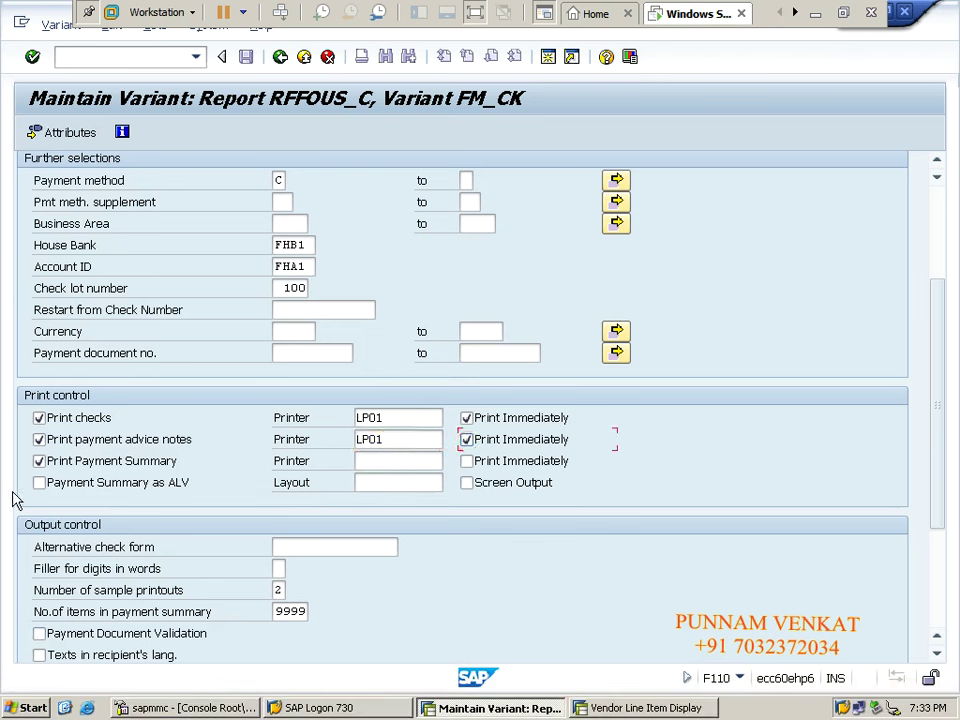
Step: Set the payment summary to print immediately on LP01
{"action": "left_click", "coordinate": [385, 463]}
{"action": "left_click", "coordinate": [385, 465]}
{"action": "type", "text": "L"}
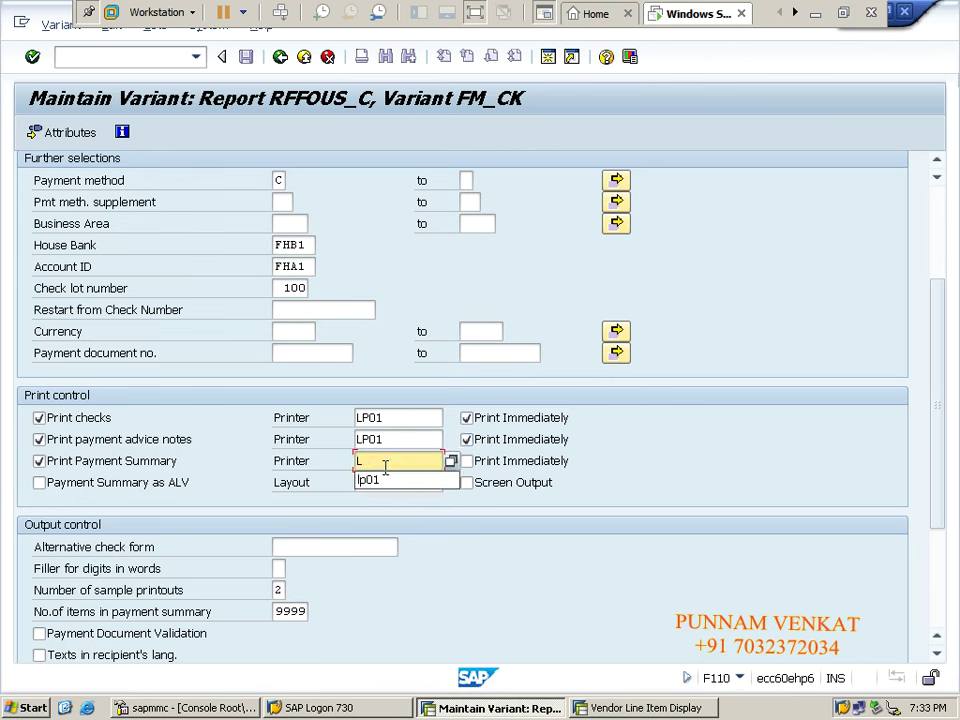
{"action": "type", "text": "P01"}
{"action": "left_click", "coordinate": [481, 462]}
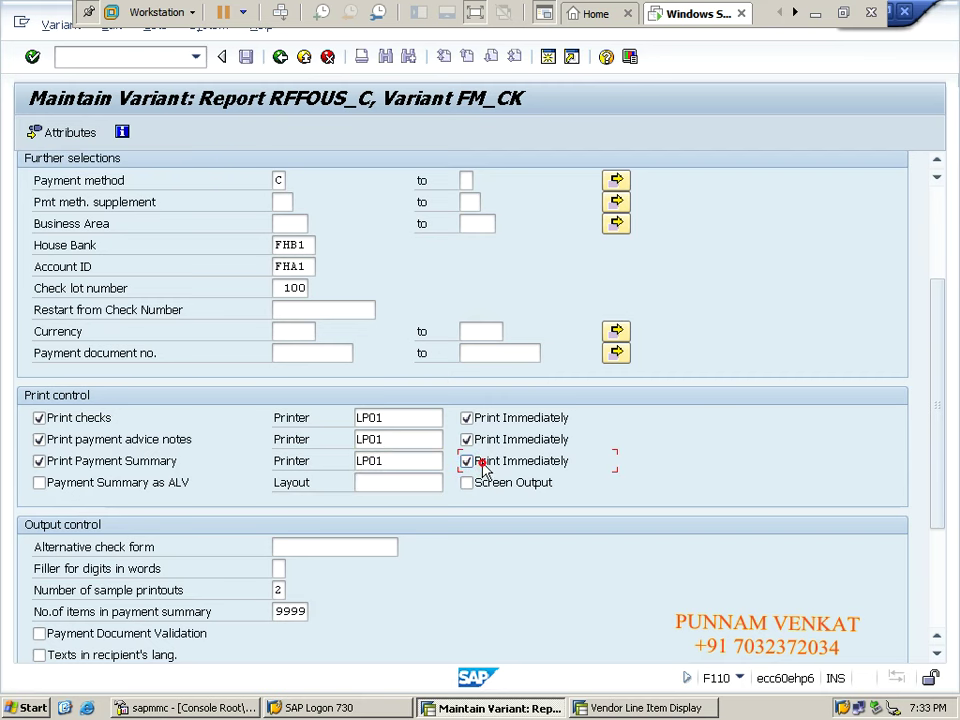
{"action": "left_click_drag", "start_coordinate": [941, 489], "coordinate": [949, 394]}
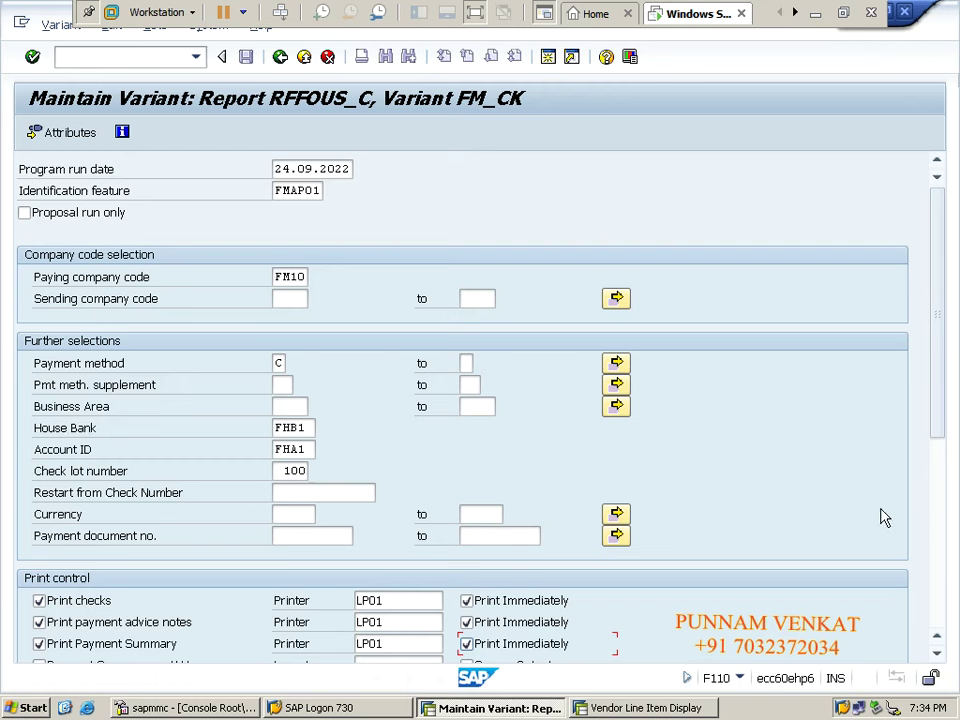
Step: Review FM_CK's values (FMAP01, FM10, method C, check lot 100) and leave value maintenance
{"action": "left_click", "coordinate": [938, 655]}
{"action": "left_click", "coordinate": [938, 655]}
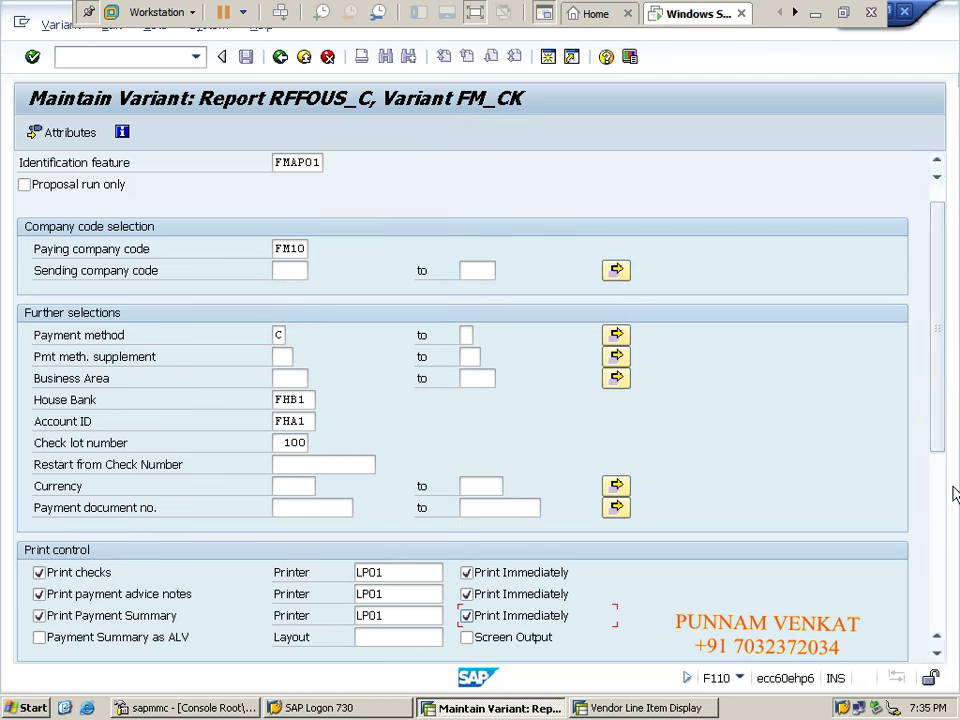
{"action": "scroll", "coordinate": [940, 440], "scroll_direction": "up", "scroll_amount": 1}
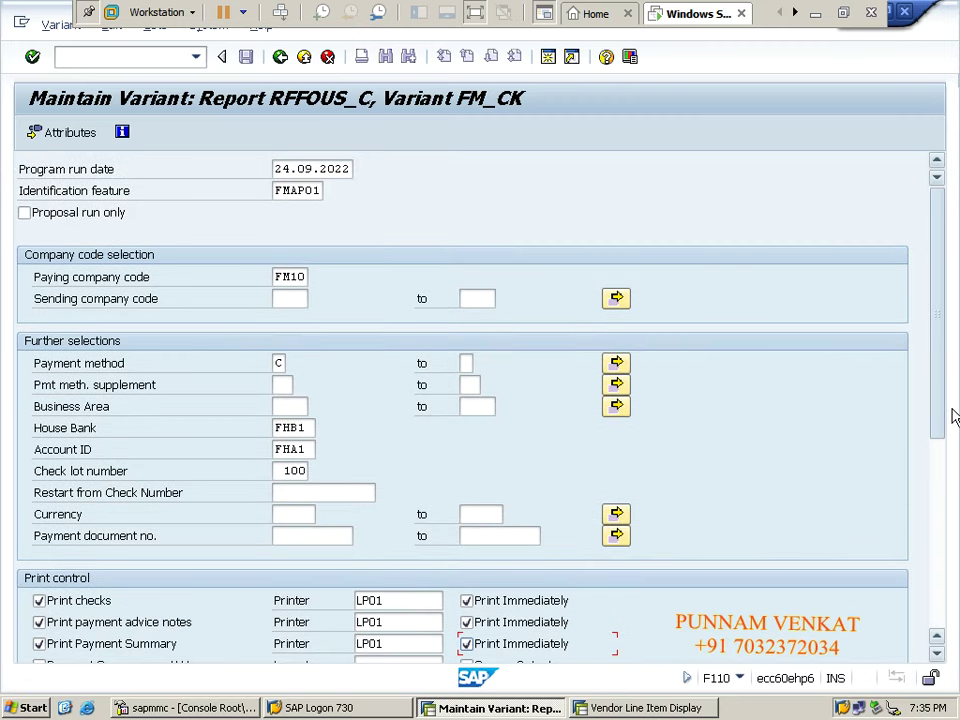
{"action": "left_click_drag", "start_coordinate": [277, 190], "coordinate": [321, 190]}
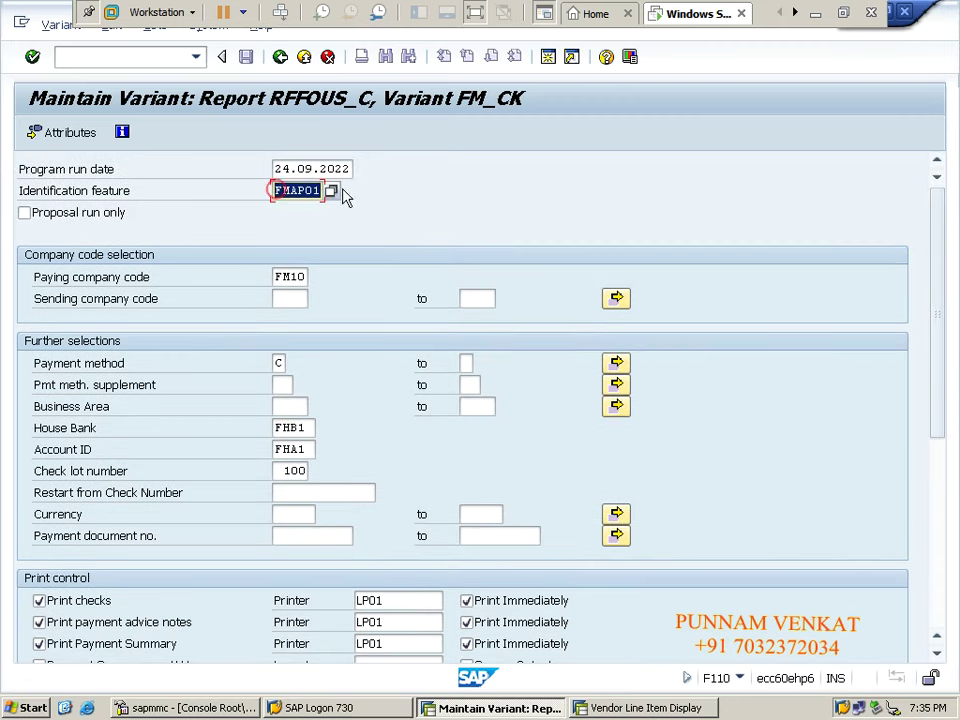
{"action": "left_click", "coordinate": [283, 276]}
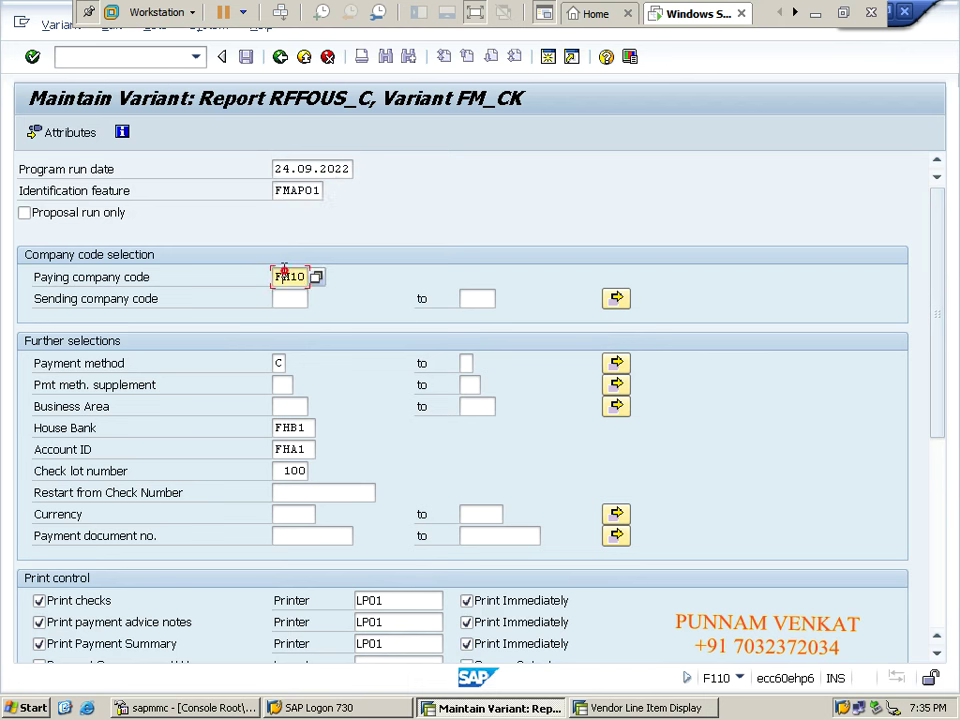
{"action": "left_click", "coordinate": [276, 362]}
{"action": "type", "text": "C"}
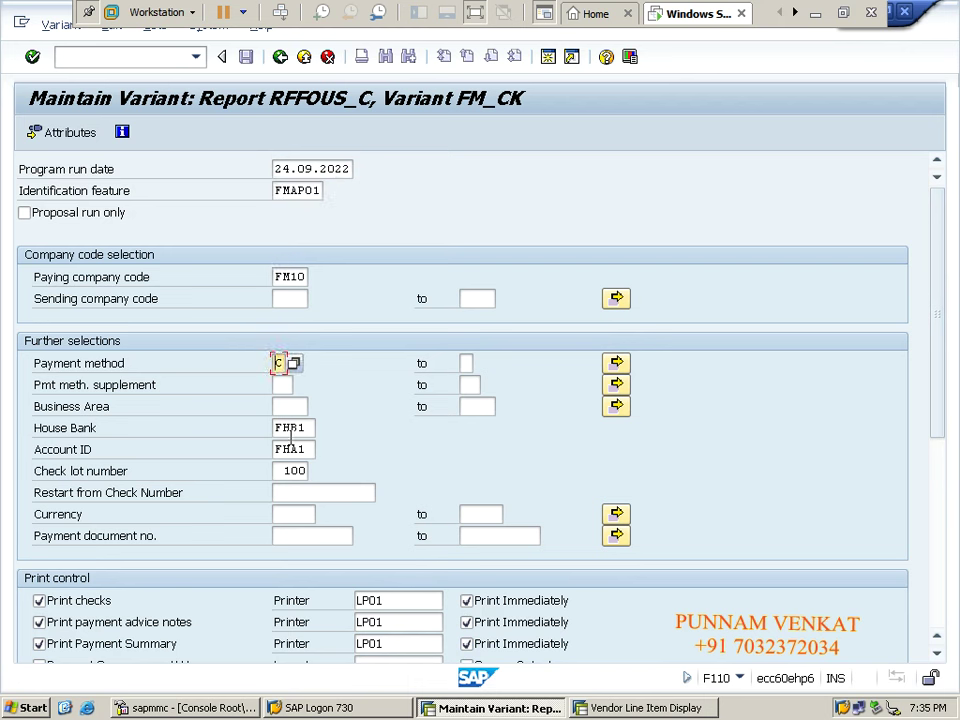
{"action": "left_click", "coordinate": [288, 470]}
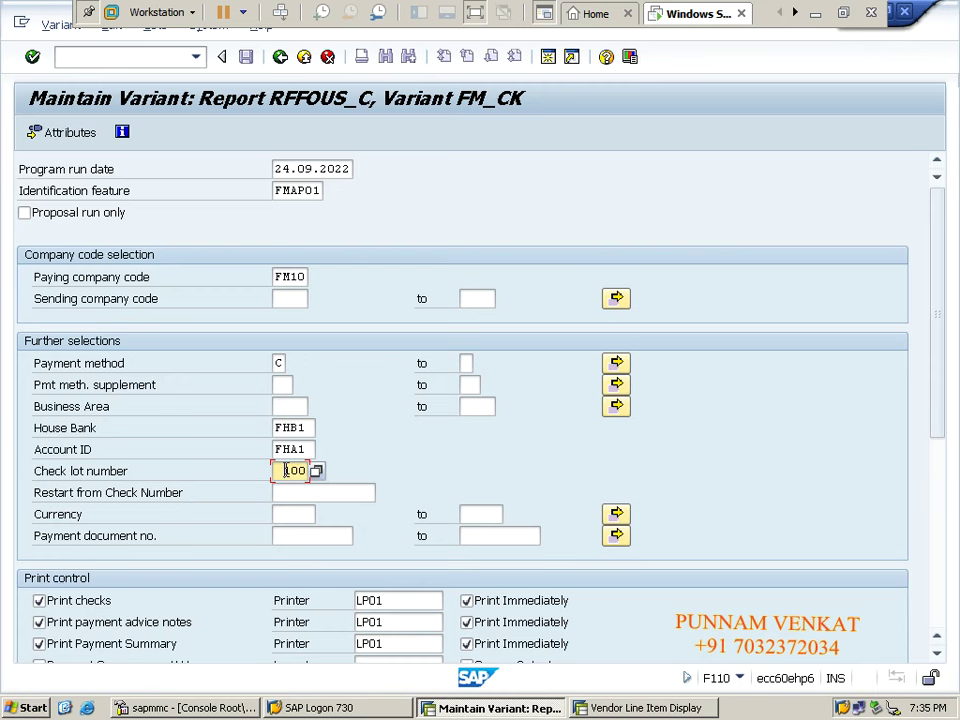
{"action": "left_click_drag", "start_coordinate": [940, 338], "coordinate": [945, 411]}
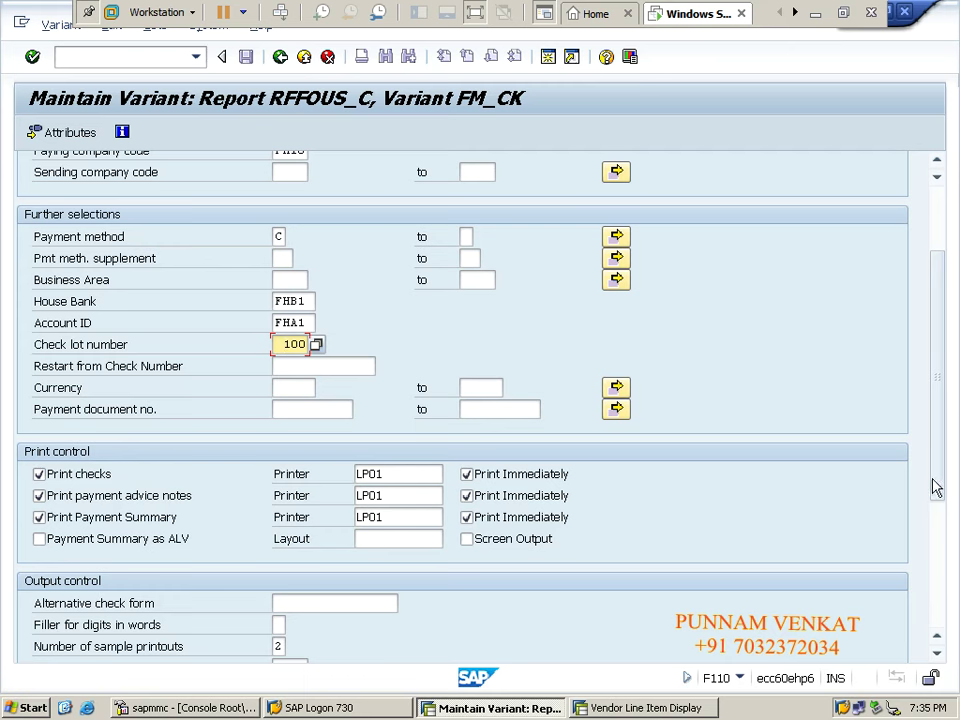
{"action": "left_click_drag", "start_coordinate": [936, 476], "coordinate": [940, 382]}
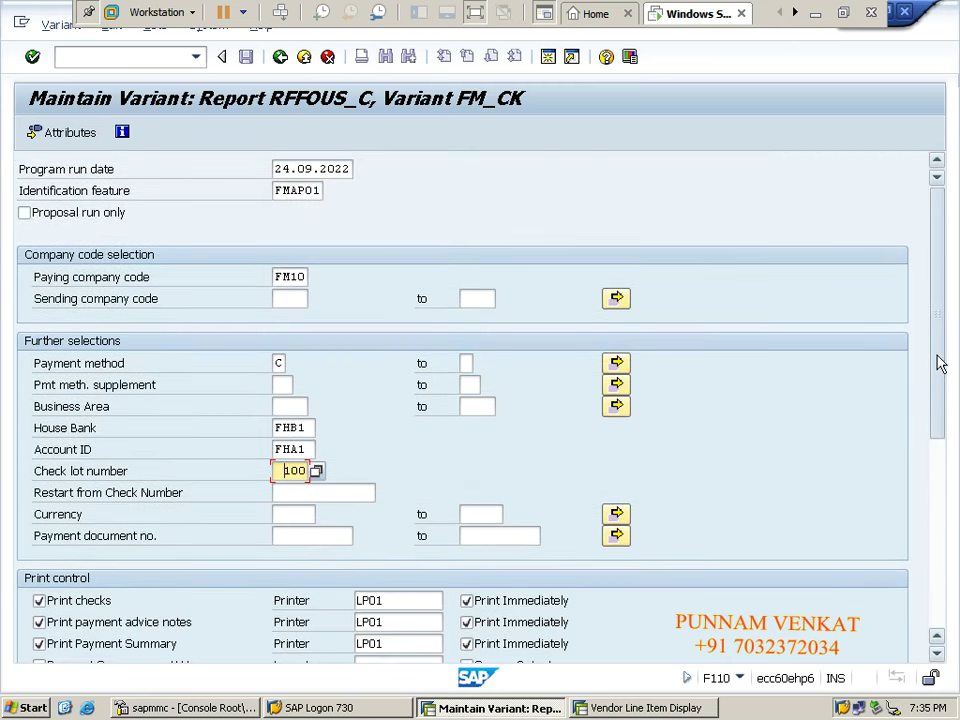
{"action": "left_click", "coordinate": [281, 58]}
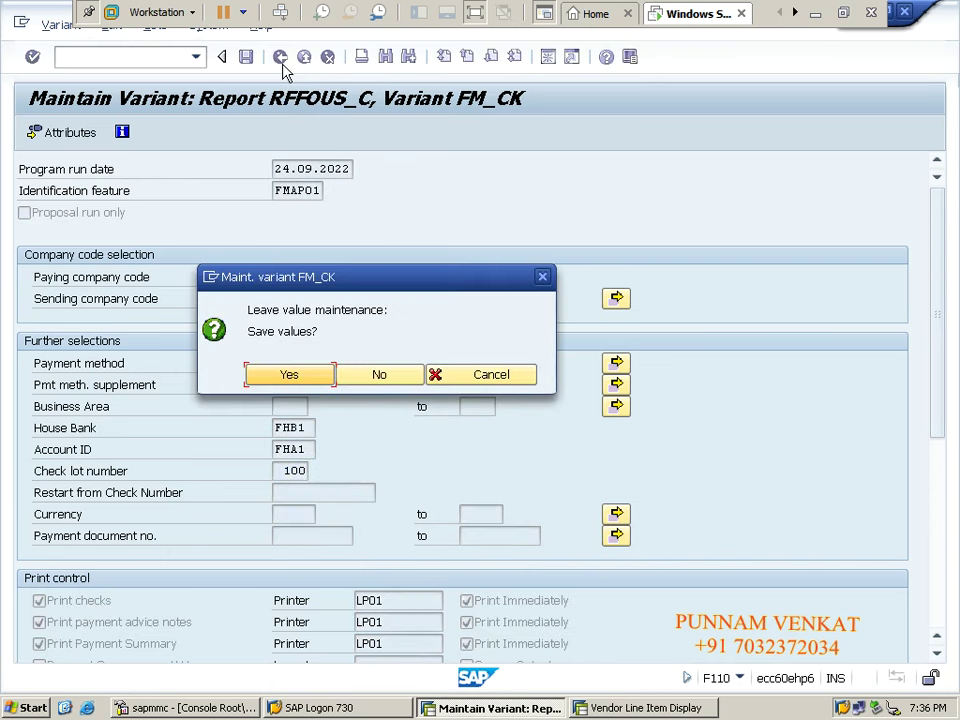
Step: Save the values, paste FM_CK as the description, save the variant and go back
{"action": "left_click", "coordinate": [290, 375]}
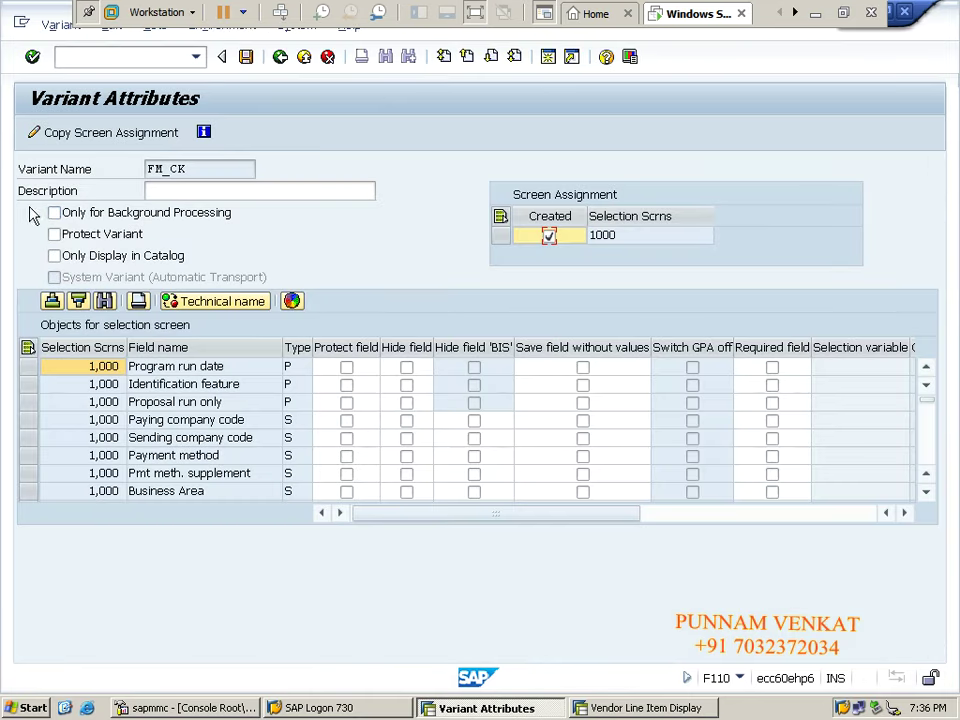
{"action": "left_click", "coordinate": [172, 191]}
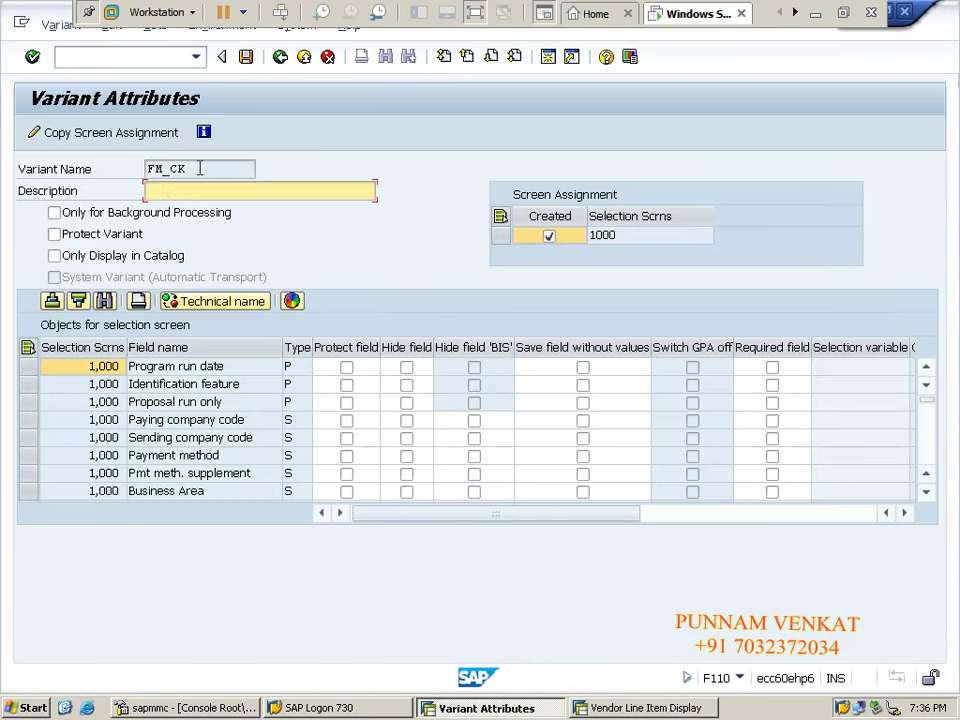
{"action": "left_click_drag", "start_coordinate": [199, 168], "coordinate": [103, 174]}
{"action": "key", "text": "ctrl+c"}
{"action": "left_click", "coordinate": [154, 190]}
{"action": "key", "text": "ctrl+v"}
{"action": "left_click", "coordinate": [247, 62]}
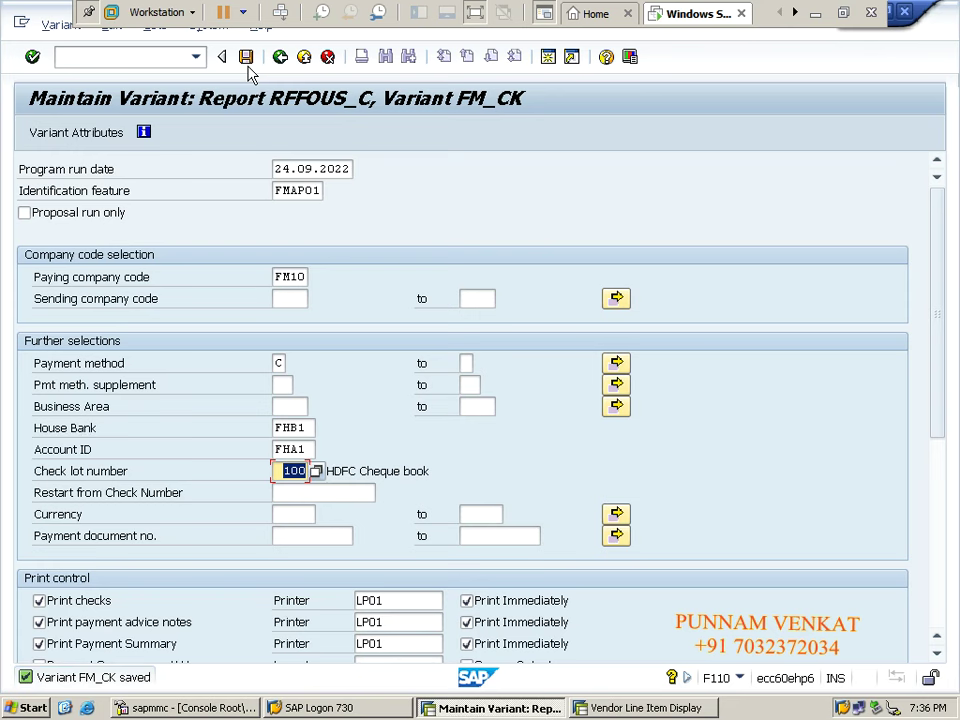
{"action": "left_click", "coordinate": [284, 62]}
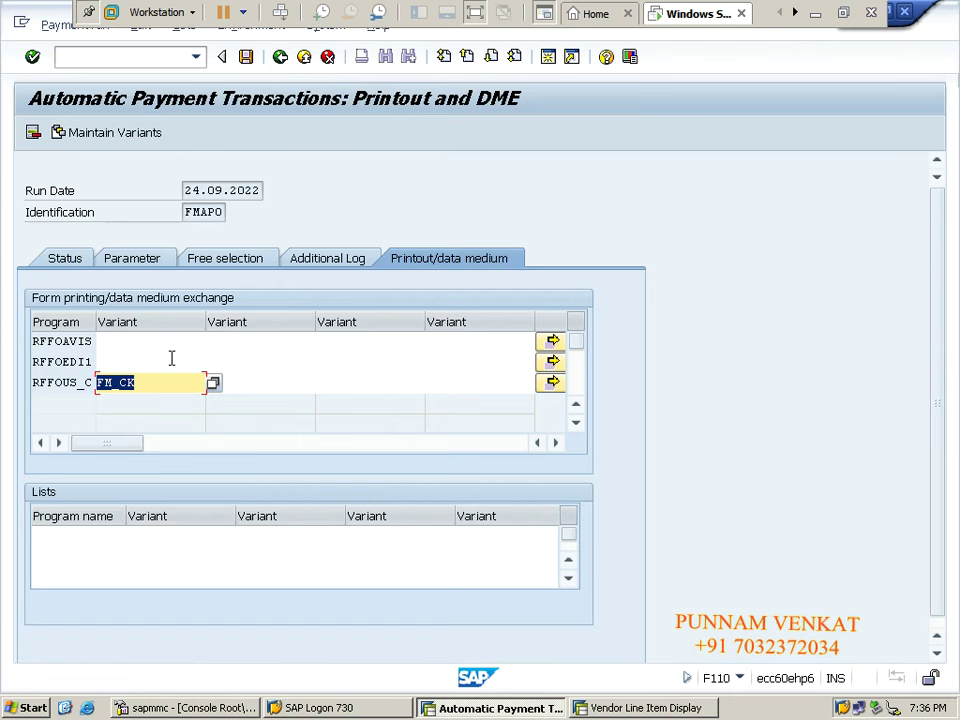
Step: Confirm FM_CK for RFFOUS_C, switch to Status and save FMAP0's printout details
{"action": "double_click", "coordinate": [148, 382]}
{"action": "left_click", "coordinate": [140, 387]}
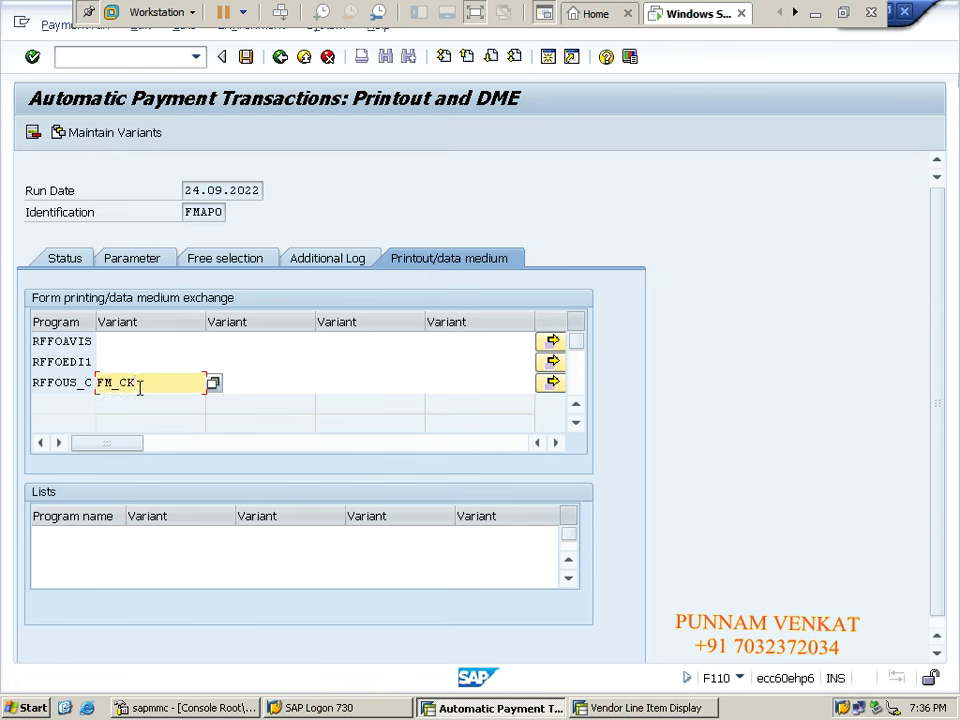
{"action": "left_click", "coordinate": [62, 383]}
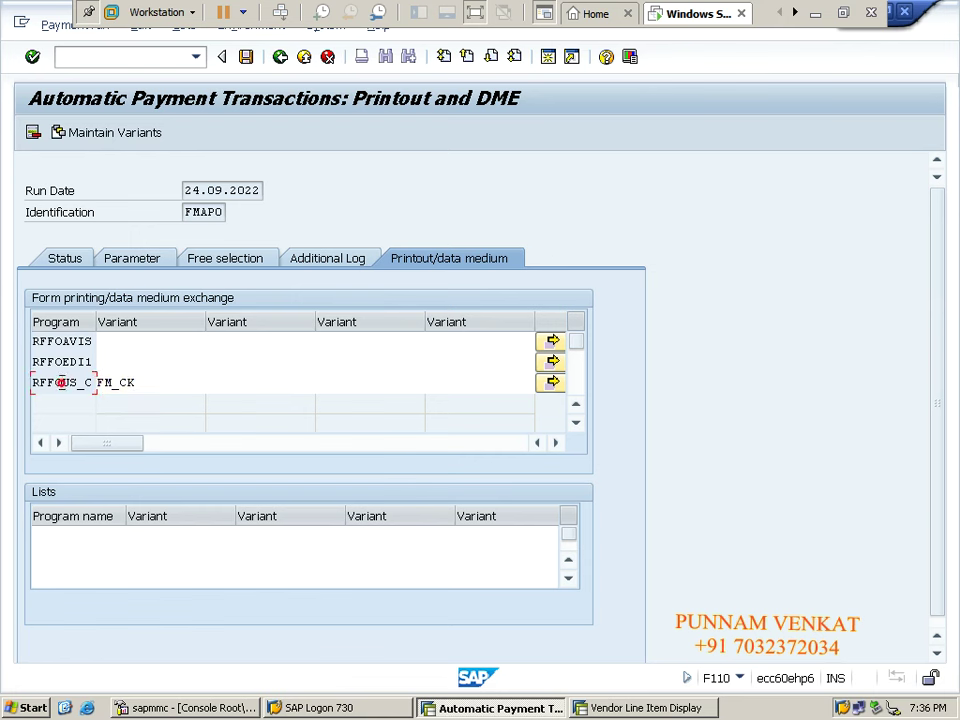
{"action": "left_click", "coordinate": [131, 383]}
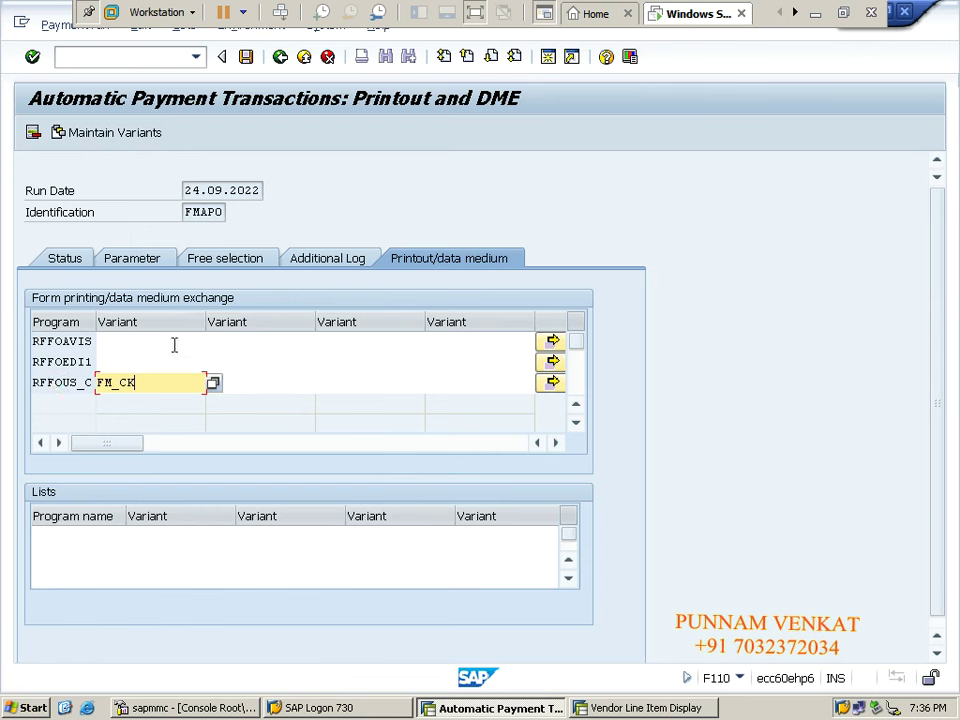
{"action": "left_click", "coordinate": [71, 265]}
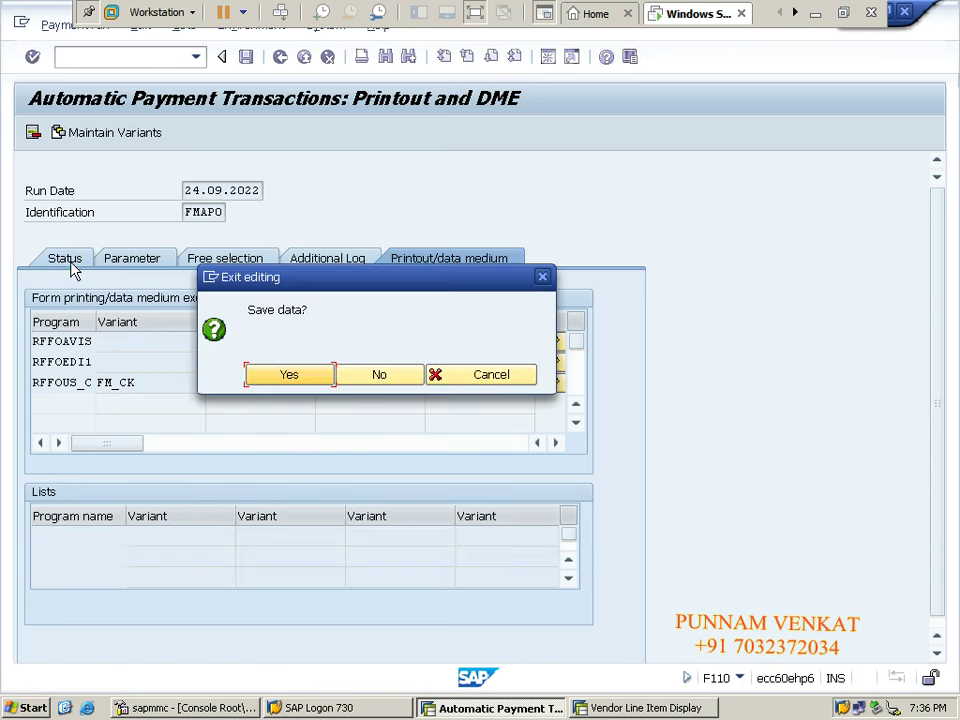
{"action": "left_click", "coordinate": [268, 386]}
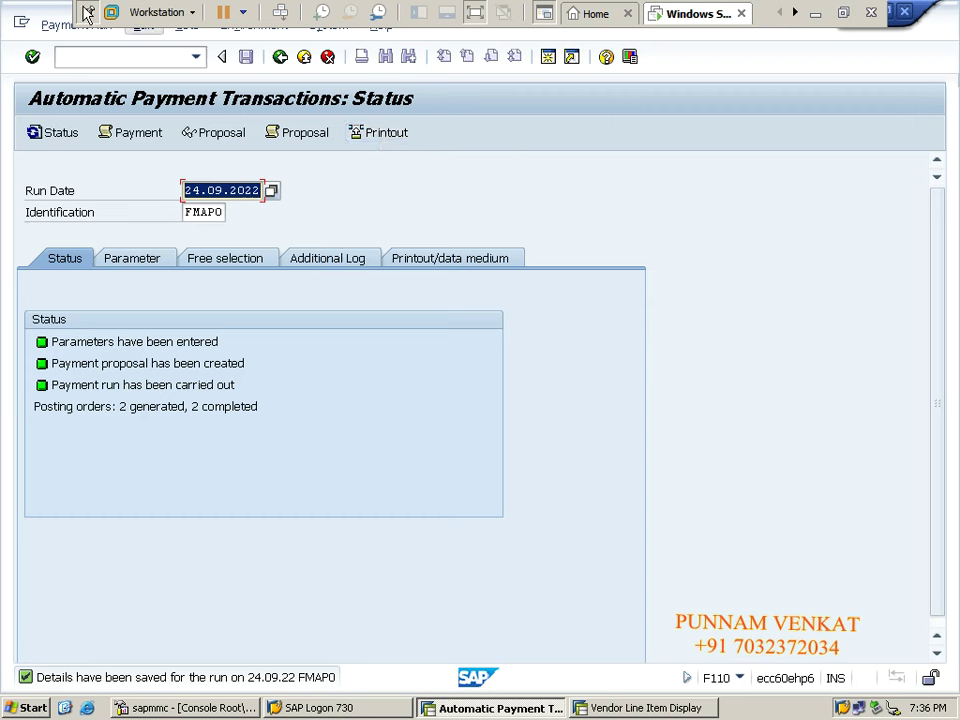
{"action": "left_click", "coordinate": [379, 138]}
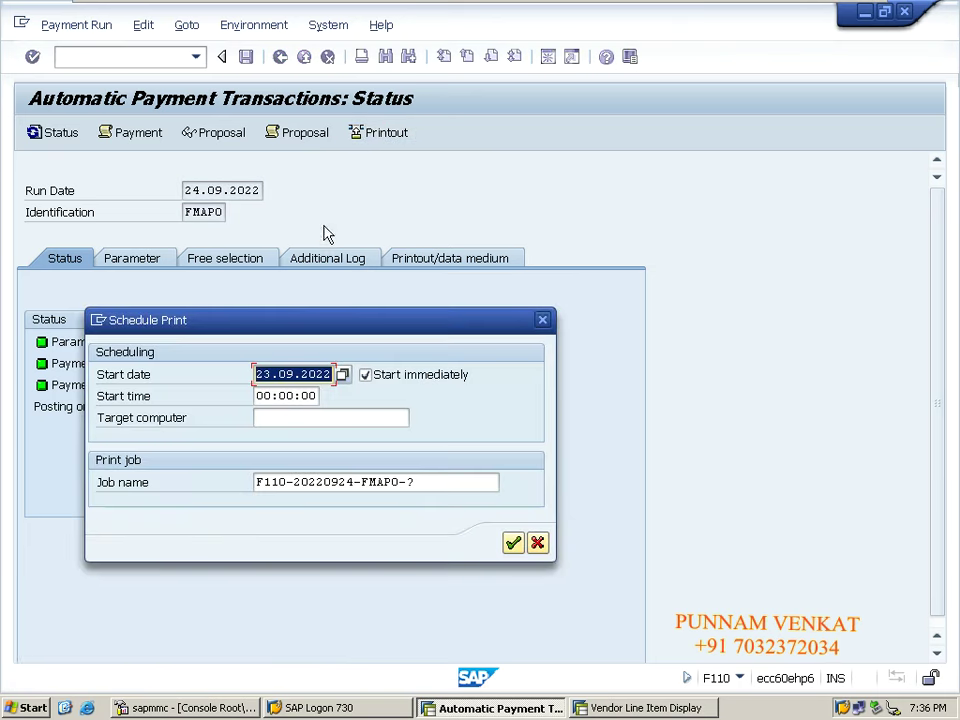
{"action": "left_click_drag", "start_coordinate": [268, 318], "coordinate": [275, 240]}
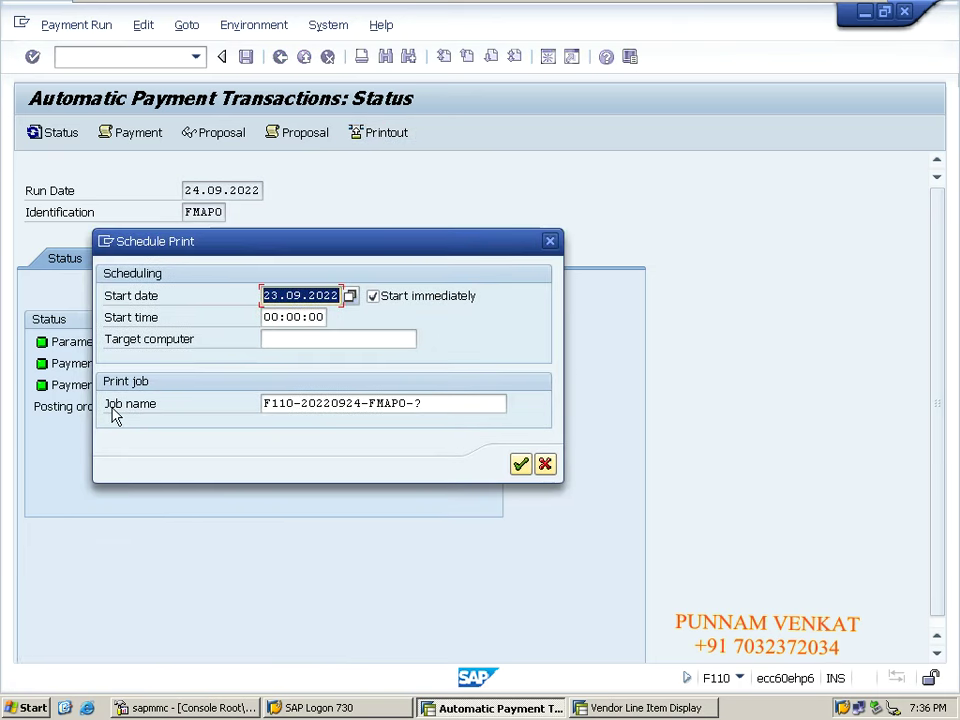
{"action": "left_click", "coordinate": [435, 401]}
{"action": "key", "text": "BackSpace"}
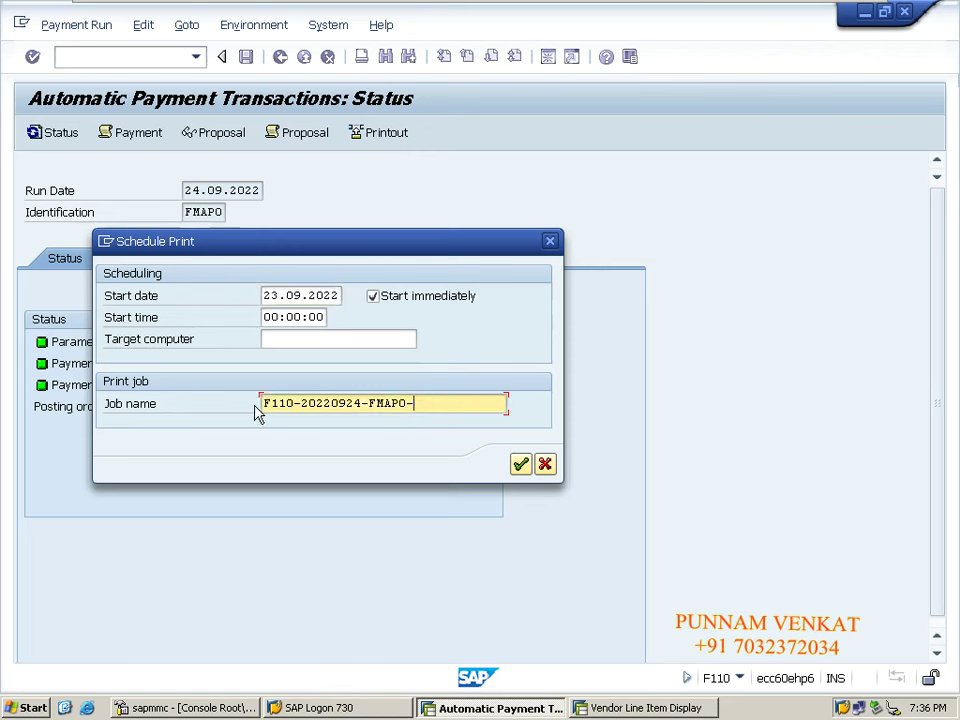
{"action": "left_click_drag", "start_coordinate": [261, 404], "coordinate": [430, 404]}
{"action": "left_click", "coordinate": [430, 404]}
{"action": "type", "text": "FMA001"}
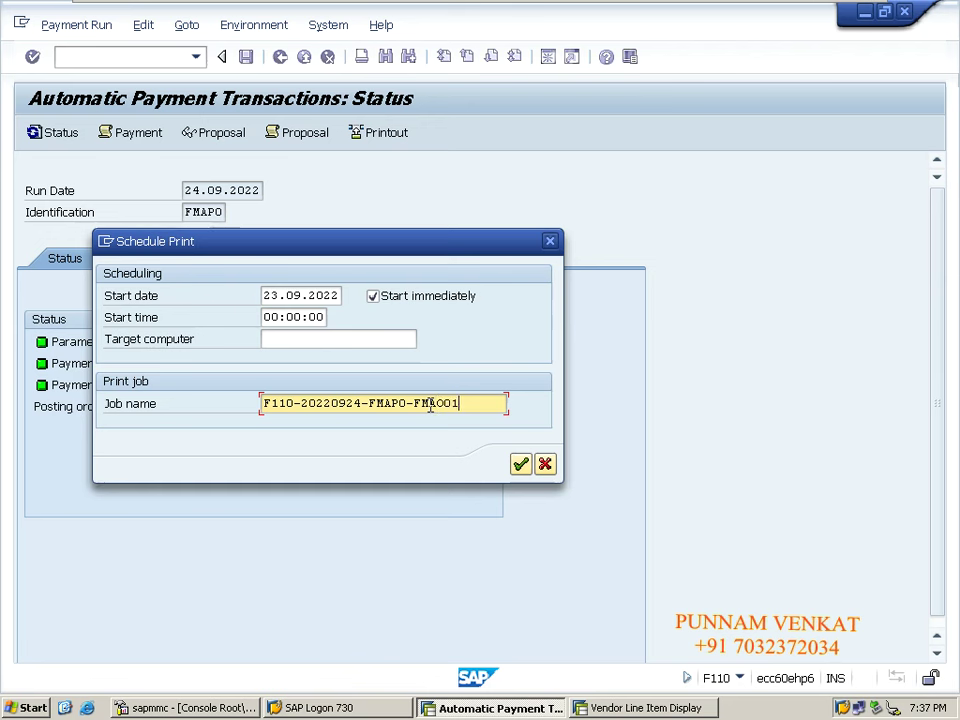
{"action": "left_click_drag", "start_coordinate": [474, 404], "coordinate": [258, 410]}
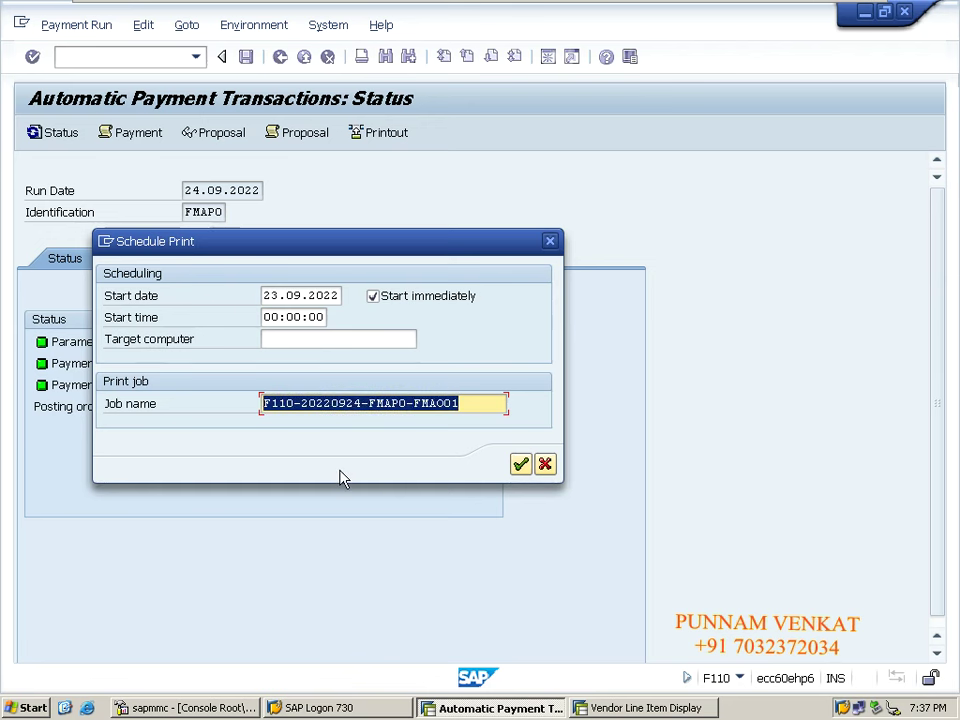
{"action": "left_click", "coordinate": [519, 464]}
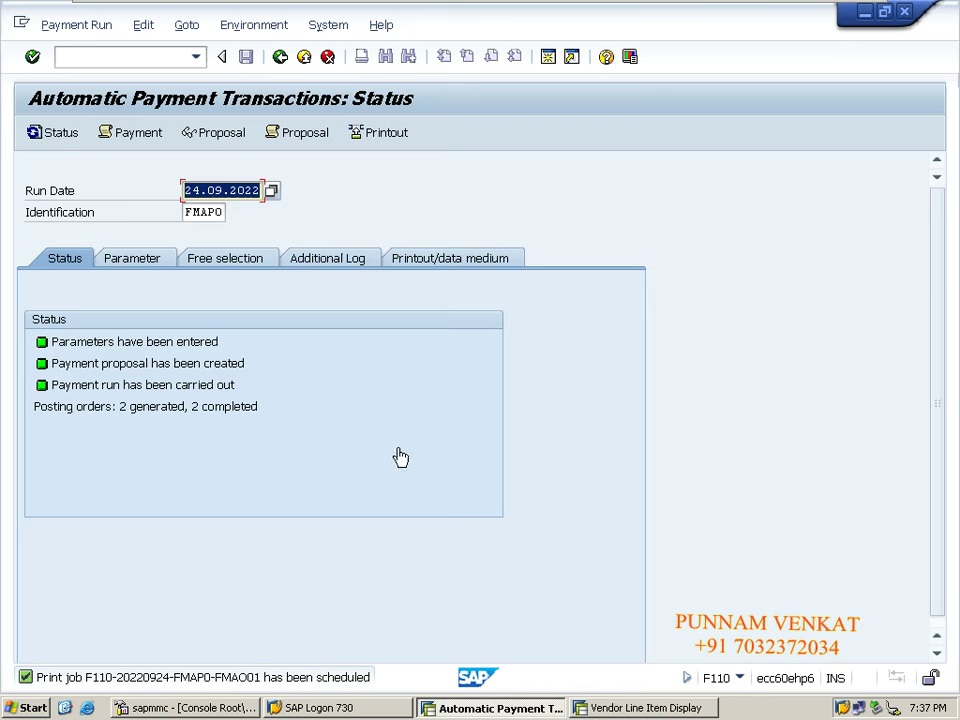
Step: Open Job Overview (SM37) from System > Services > Jobs to reach Simple Job Selection
{"action": "left_click", "coordinate": [321, 36]}
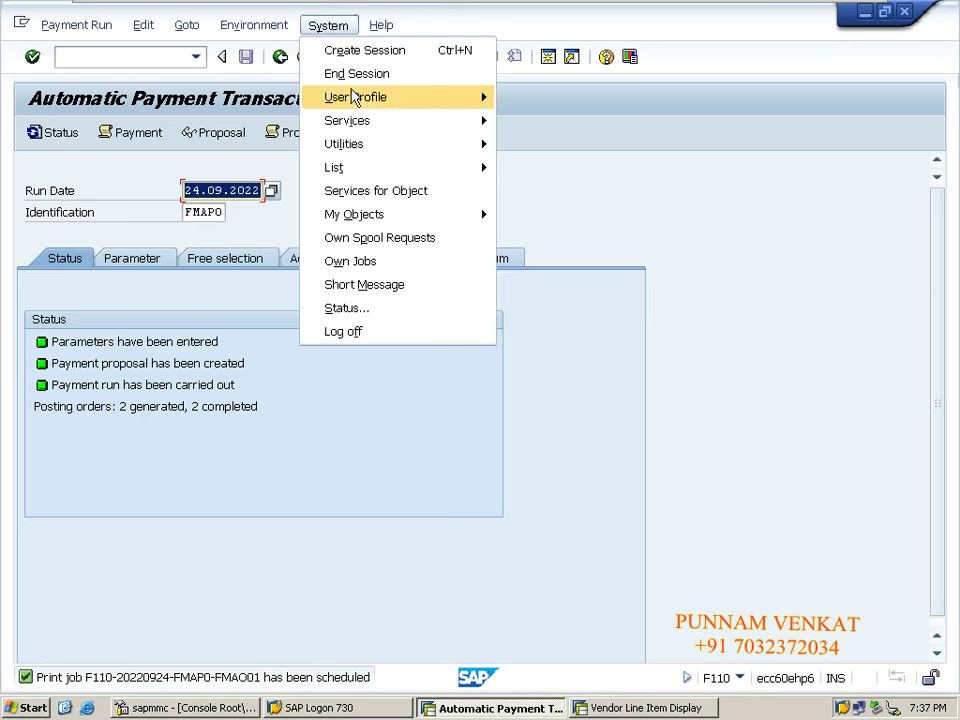
{"action": "mouse_move", "coordinate": [365, 128]}
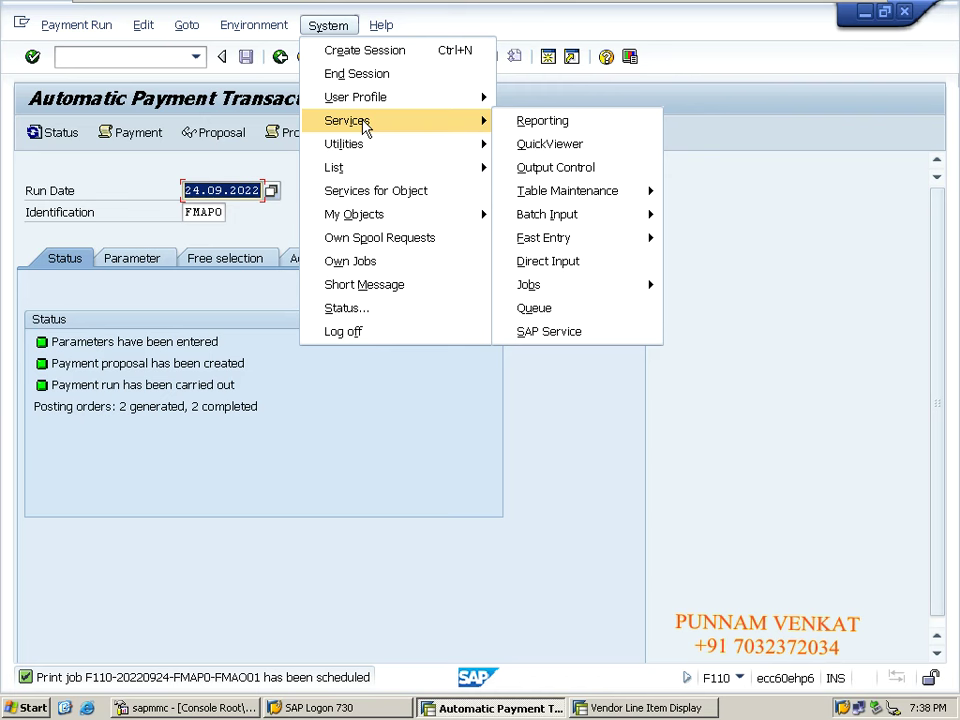
{"action": "mouse_move", "coordinate": [565, 285]}
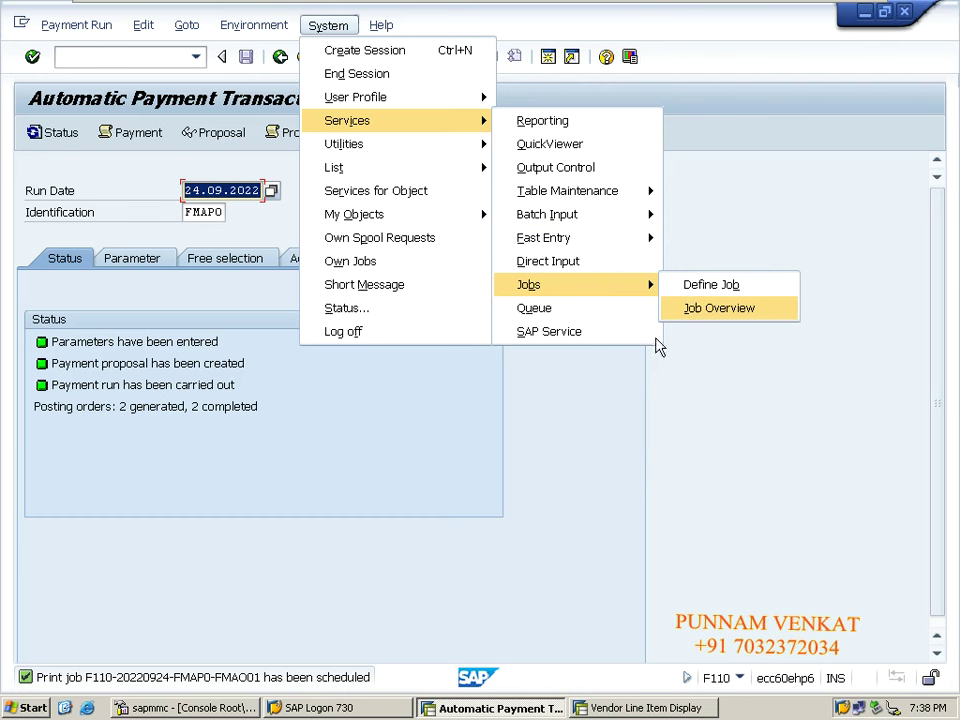
{"action": "left_click", "coordinate": [772, 560]}
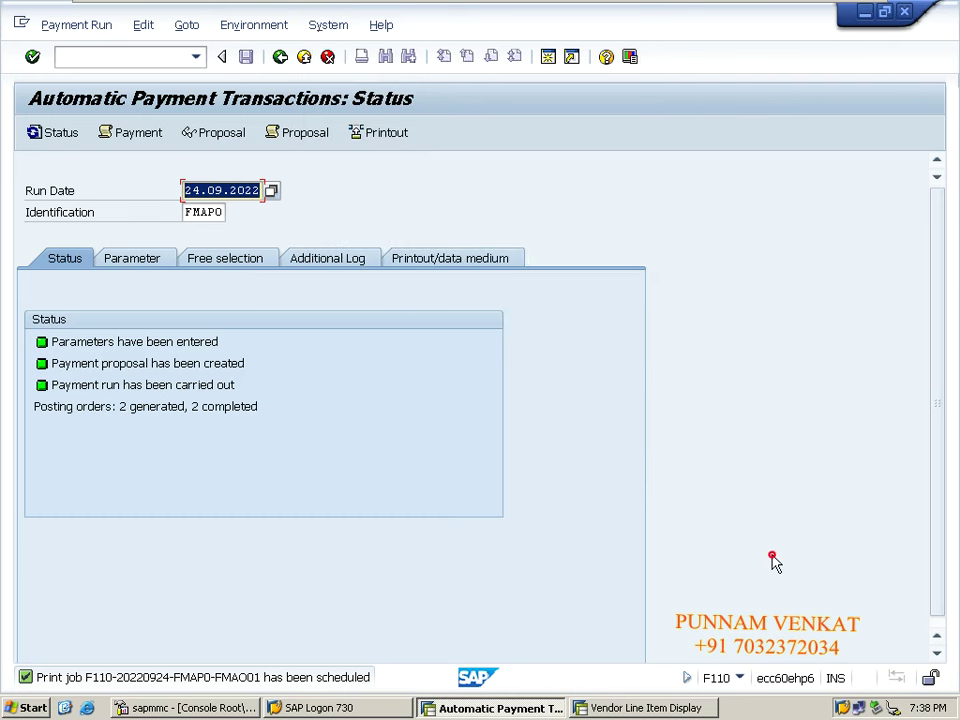
{"action": "left_click", "coordinate": [319, 26]}
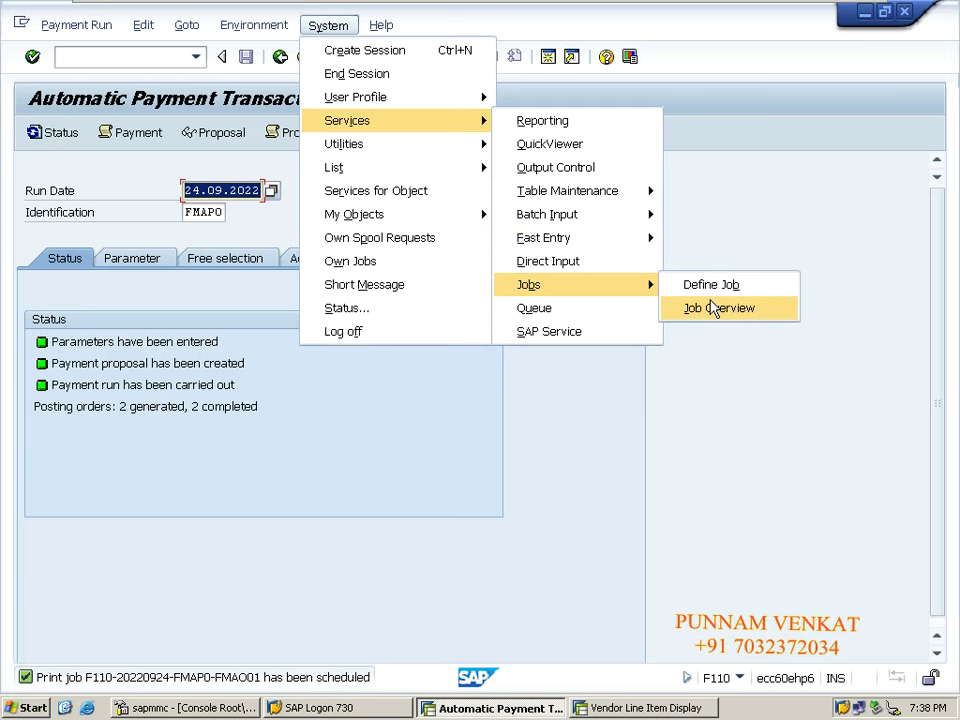
{"action": "left_click", "coordinate": [713, 308]}
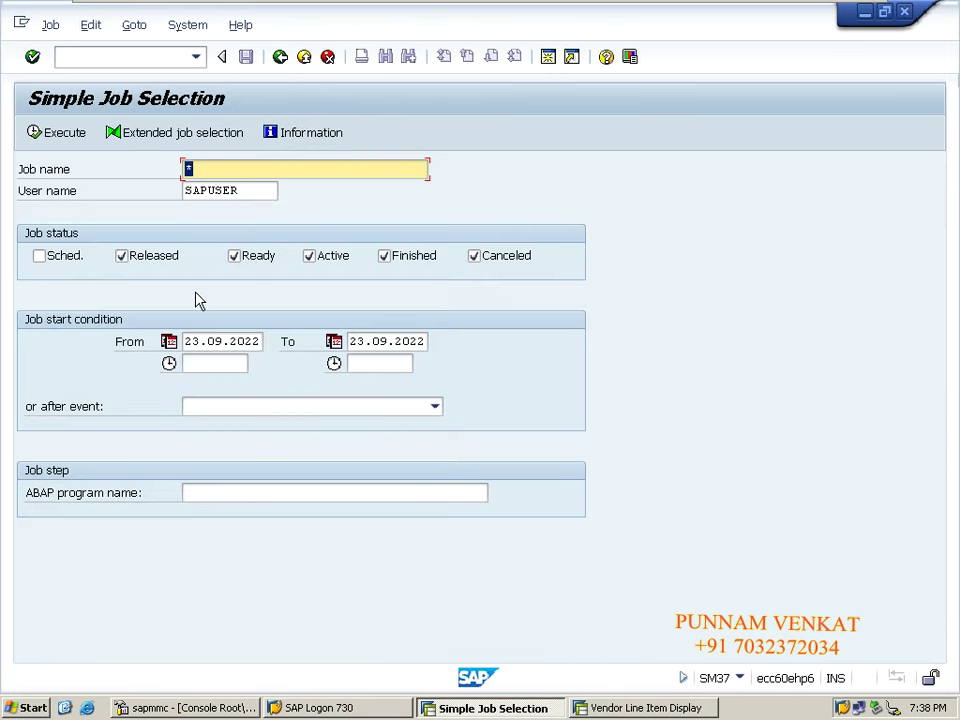
Step: List today's jobs, confirm the FMAP0-FMA001 print job shows Finished, then return to SAP Easy Access
{"action": "left_click", "coordinate": [72, 137]}
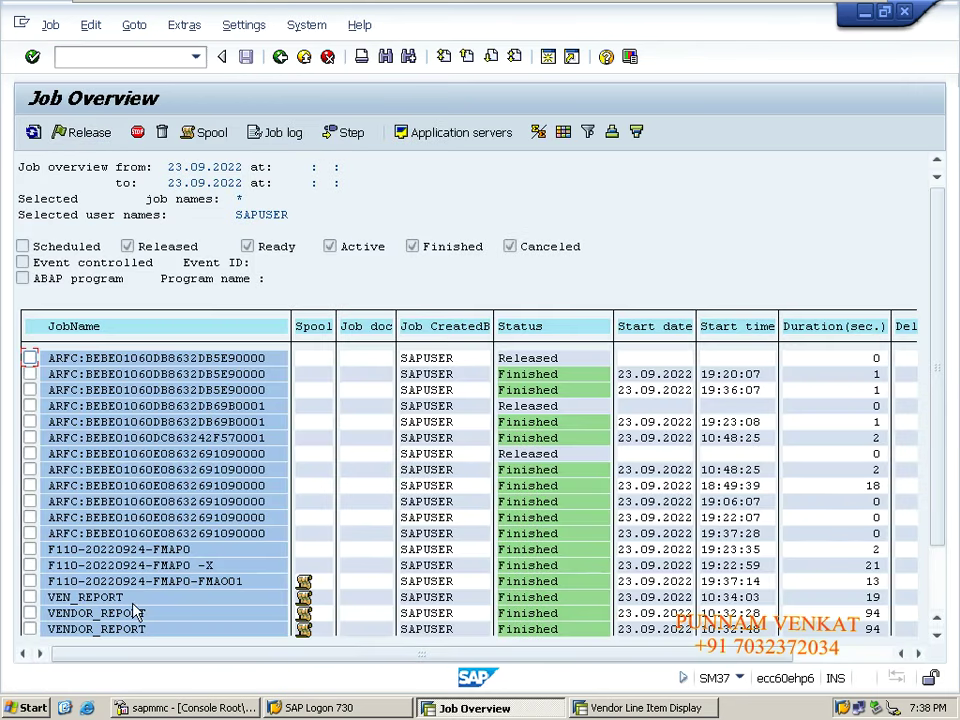
{"action": "left_click", "coordinate": [104, 581]}
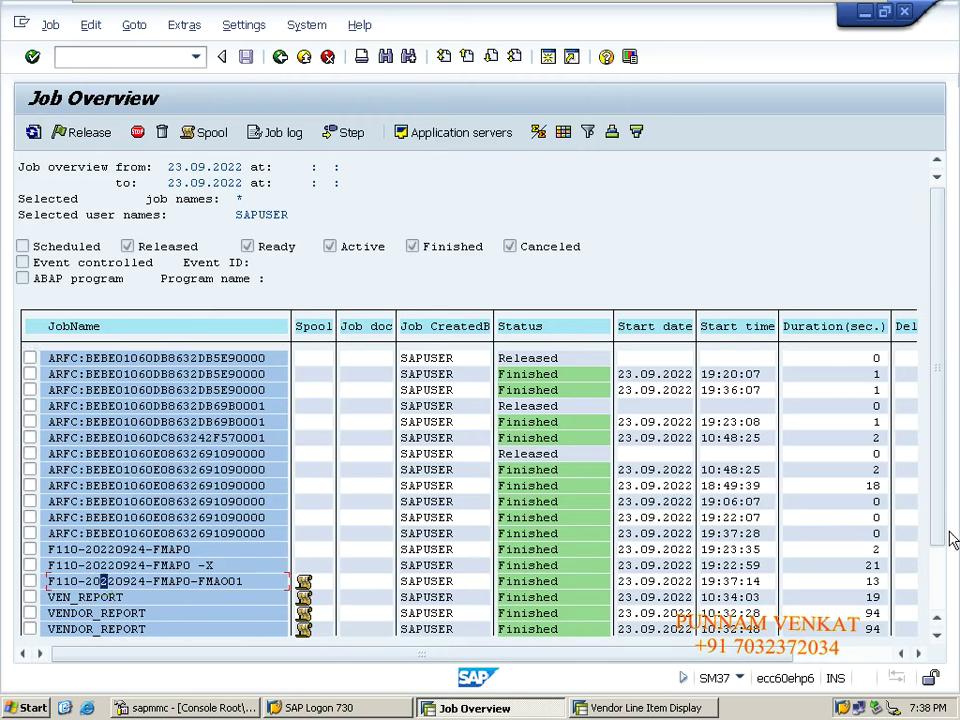
{"action": "scroll", "coordinate": [937, 560], "scroll_direction": "down", "scroll_amount": 2}
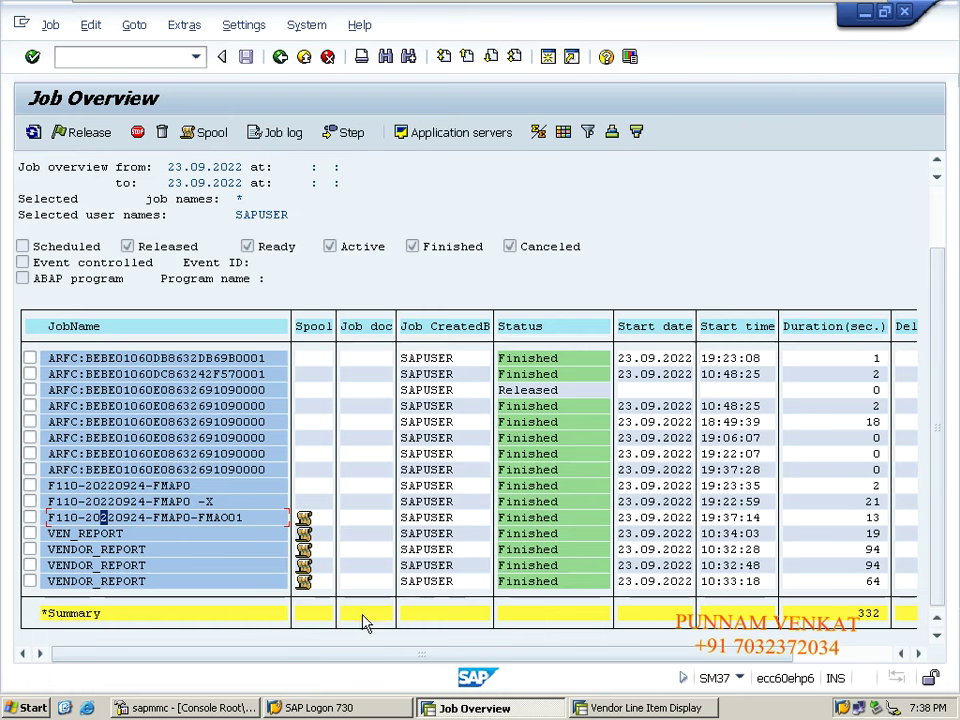
{"action": "left_click", "coordinate": [231, 518]}
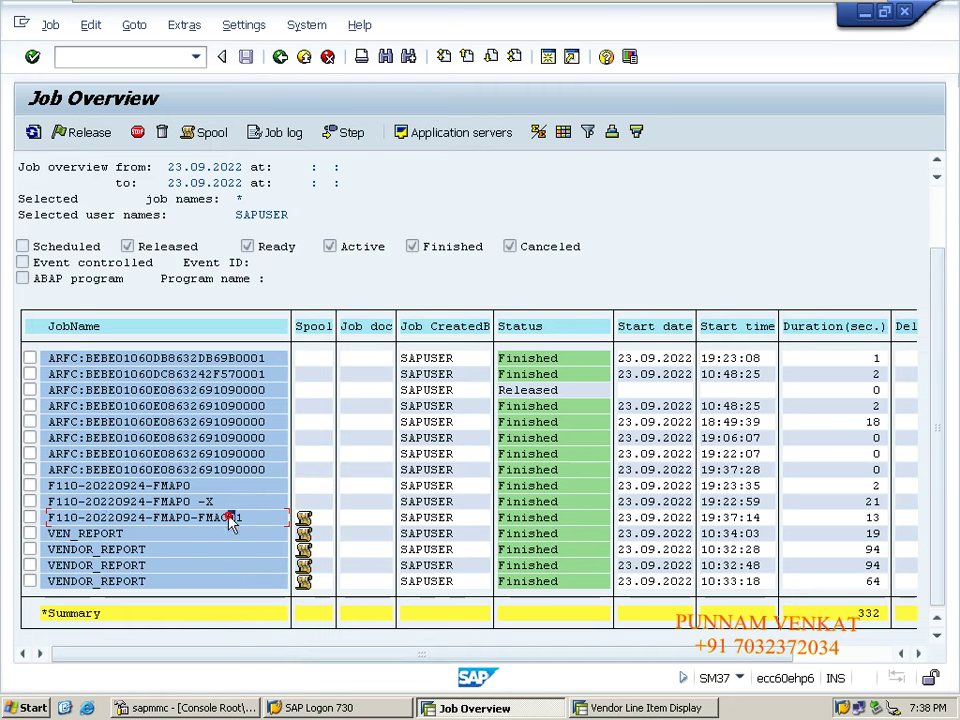
{"action": "left_click", "coordinate": [514, 518]}
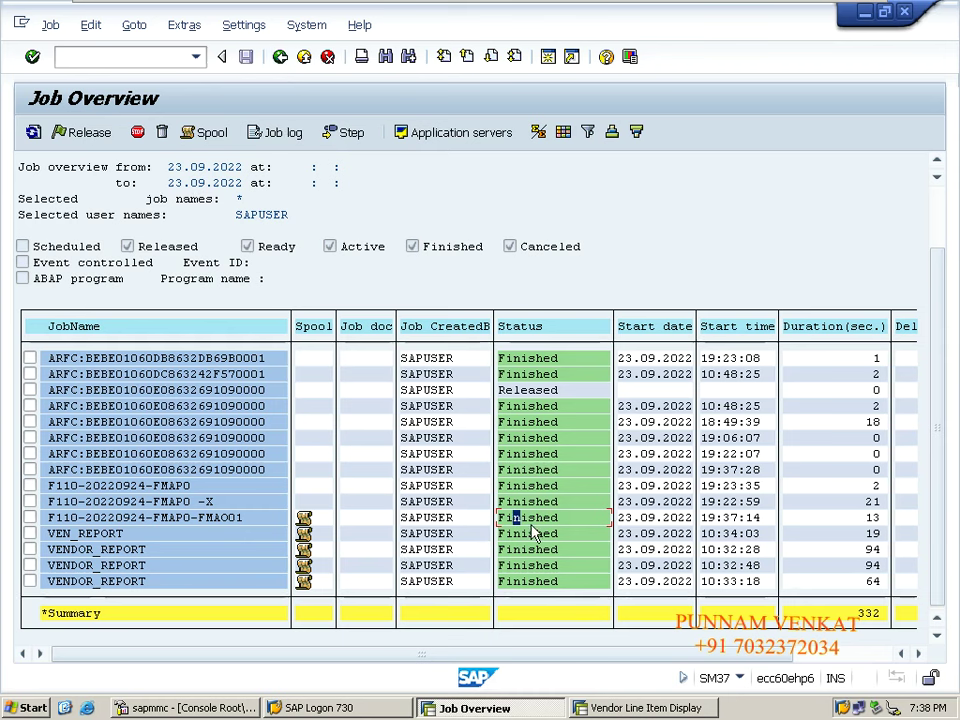
{"action": "left_click", "coordinate": [282, 58]}
{"action": "left_click", "coordinate": [281, 58]}
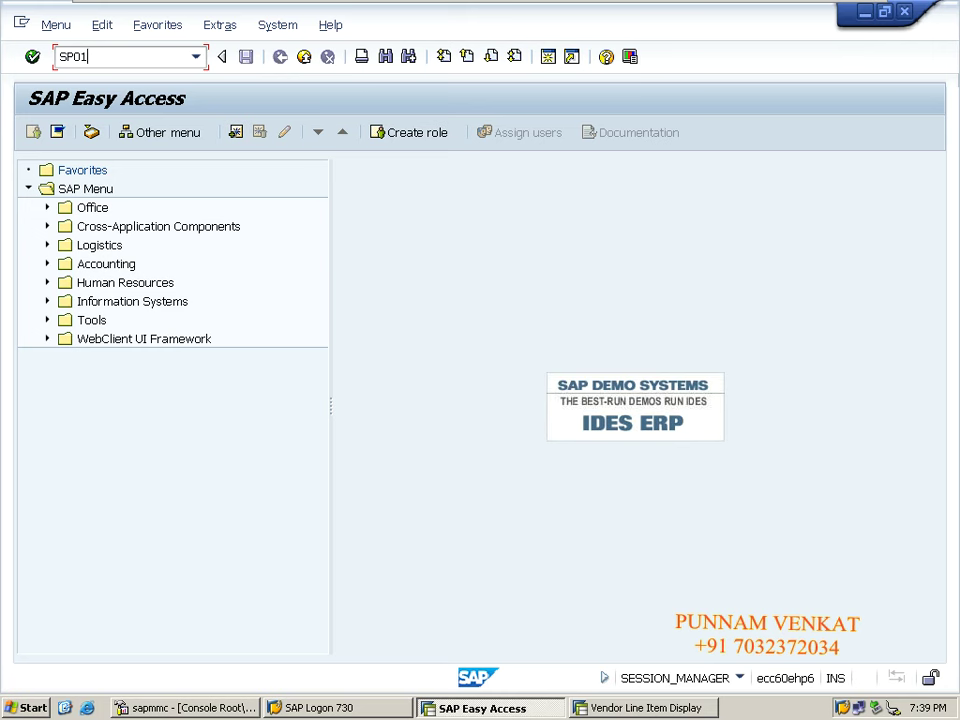
Step: Run SP01 to list the spool requests and check the system date and time
{"action": "key", "text": "Return"}
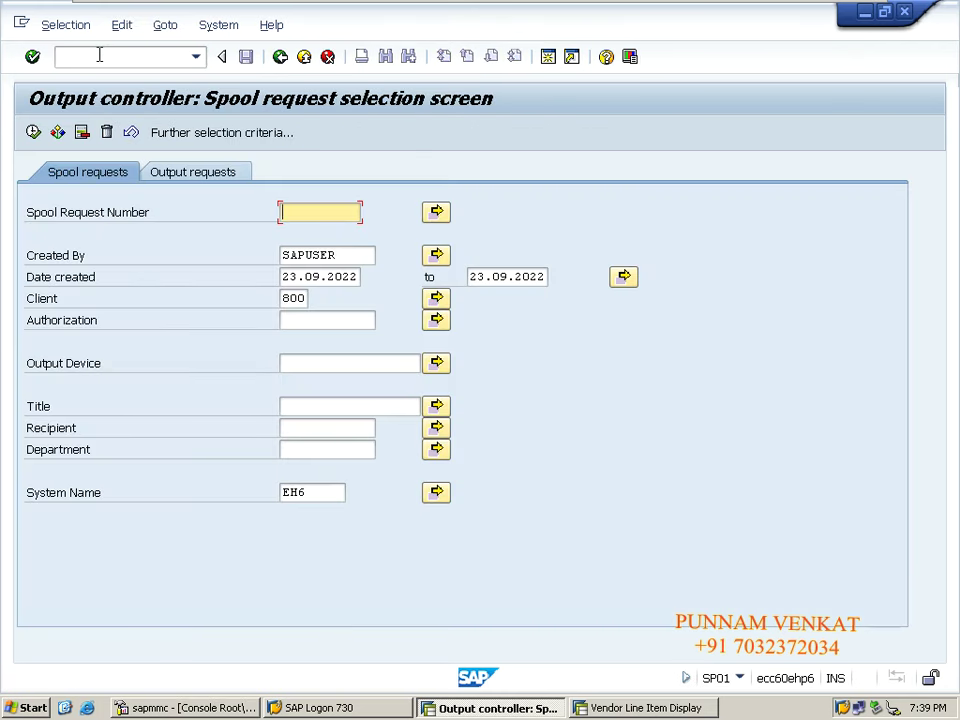
{"action": "left_click", "coordinate": [33, 132]}
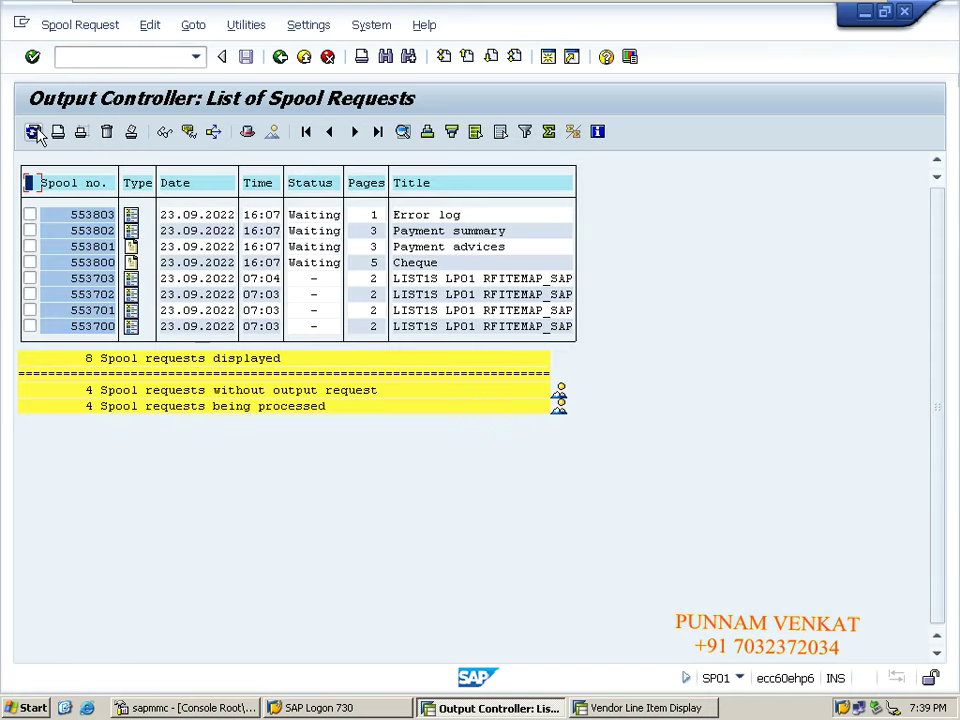
{"action": "left_click", "coordinate": [928, 710]}
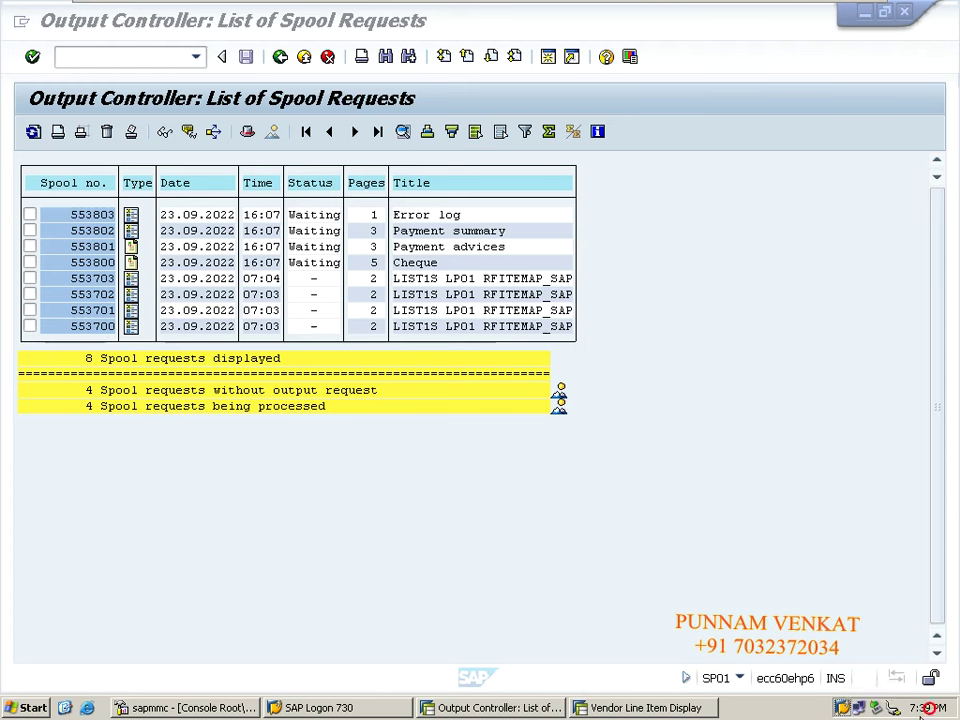
{"action": "double_click", "coordinate": [915, 709]}
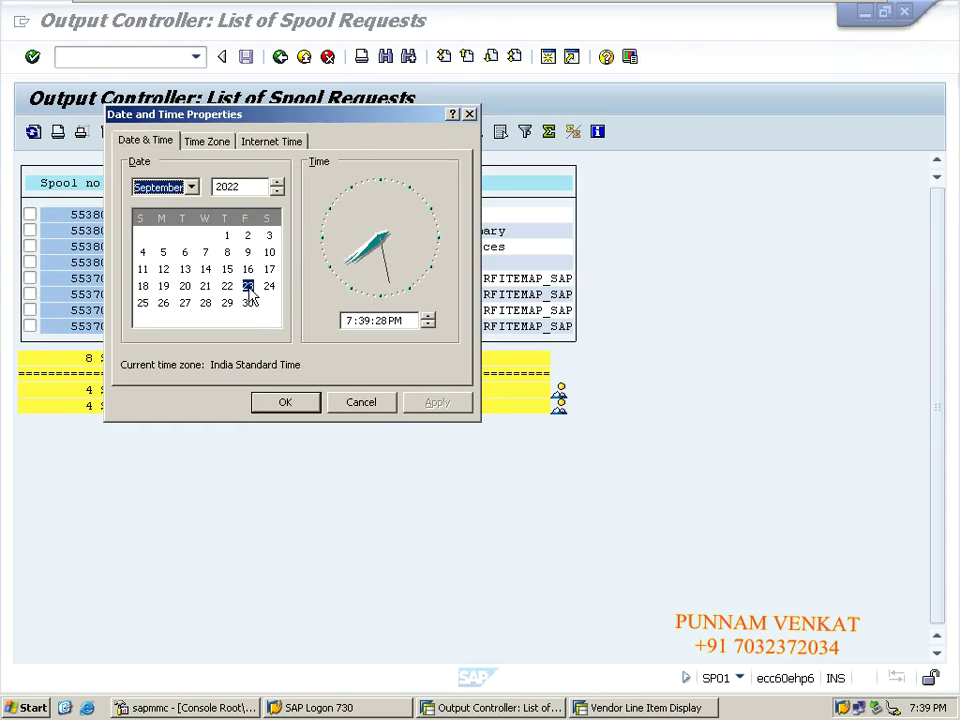
{"action": "left_click", "coordinate": [469, 113]}
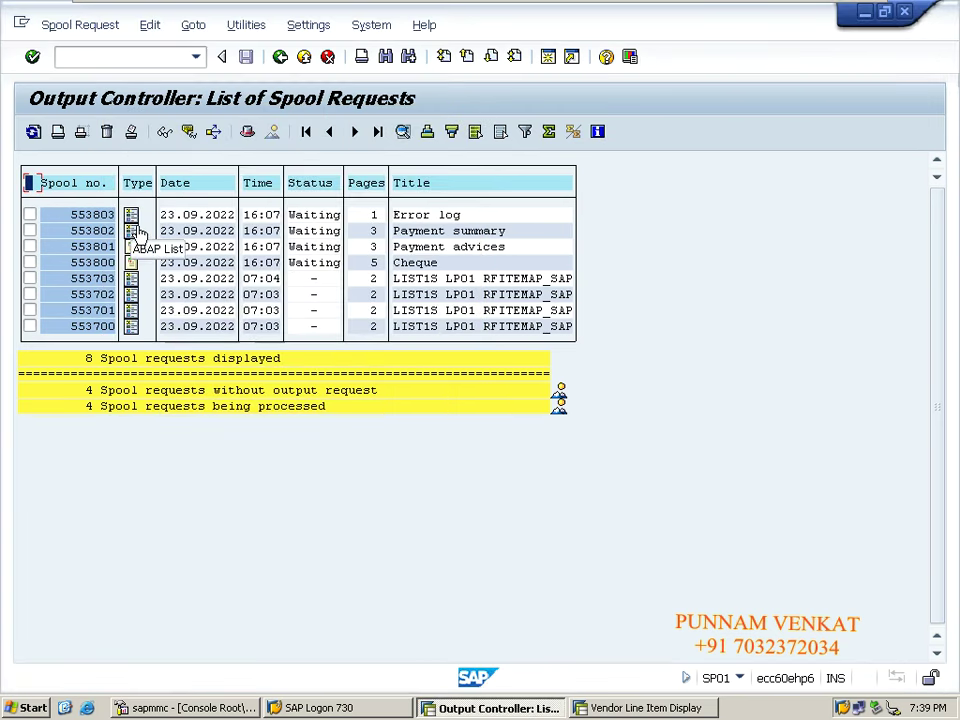
Step: Locate the Cheque spool request 553800 and open it in print preview
{"action": "left_click", "coordinate": [410, 263]}
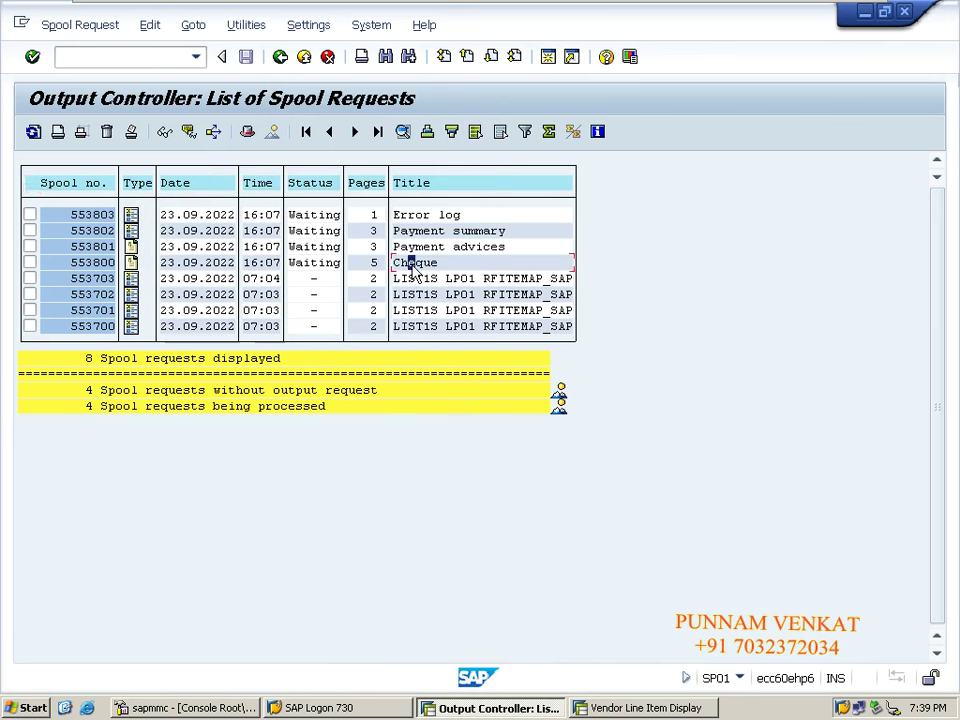
{"action": "left_click", "coordinate": [402, 231]}
{"action": "left_click", "coordinate": [402, 262]}
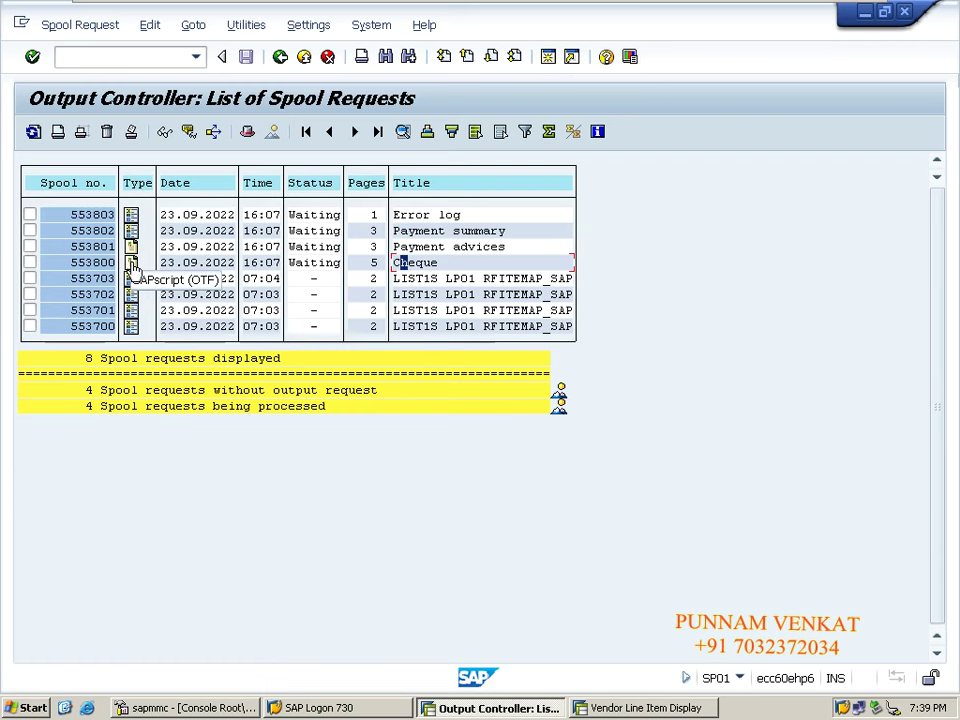
{"action": "left_click", "coordinate": [131, 262]}
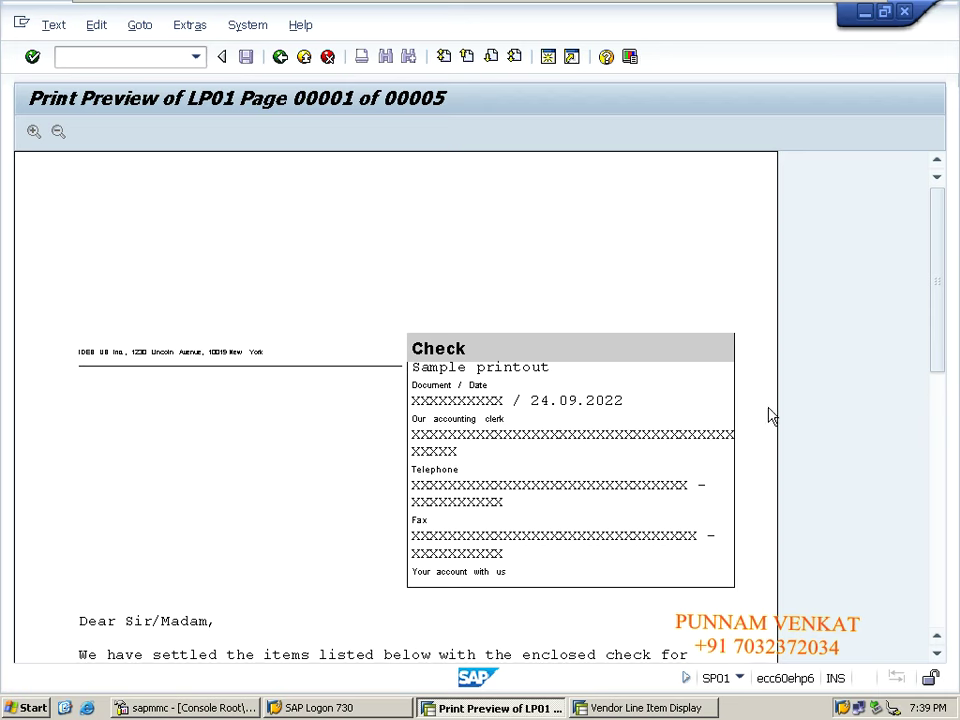
Step: Scroll through the first printed cheque, for PV_01 at 150.000,00 INR
{"action": "left_click_drag", "start_coordinate": [943, 354], "coordinate": [947, 208]}
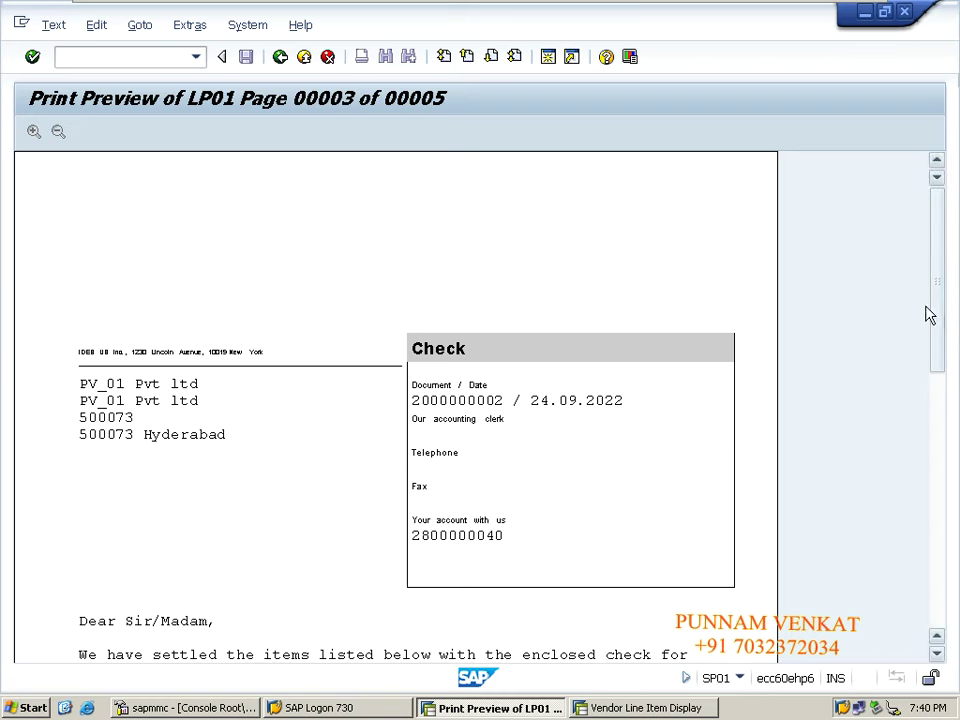
{"action": "left_click_drag", "start_coordinate": [936, 317], "coordinate": [945, 352]}
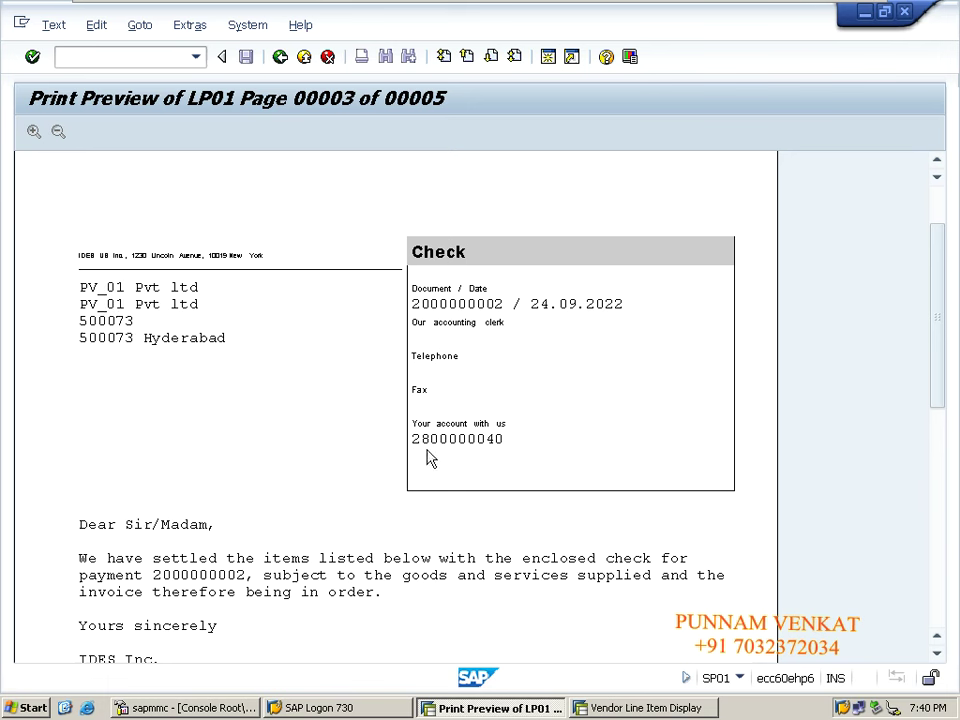
{"action": "left_click", "coordinate": [932, 382]}
{"action": "left_click_drag", "start_coordinate": [932, 382], "coordinate": [953, 476]}
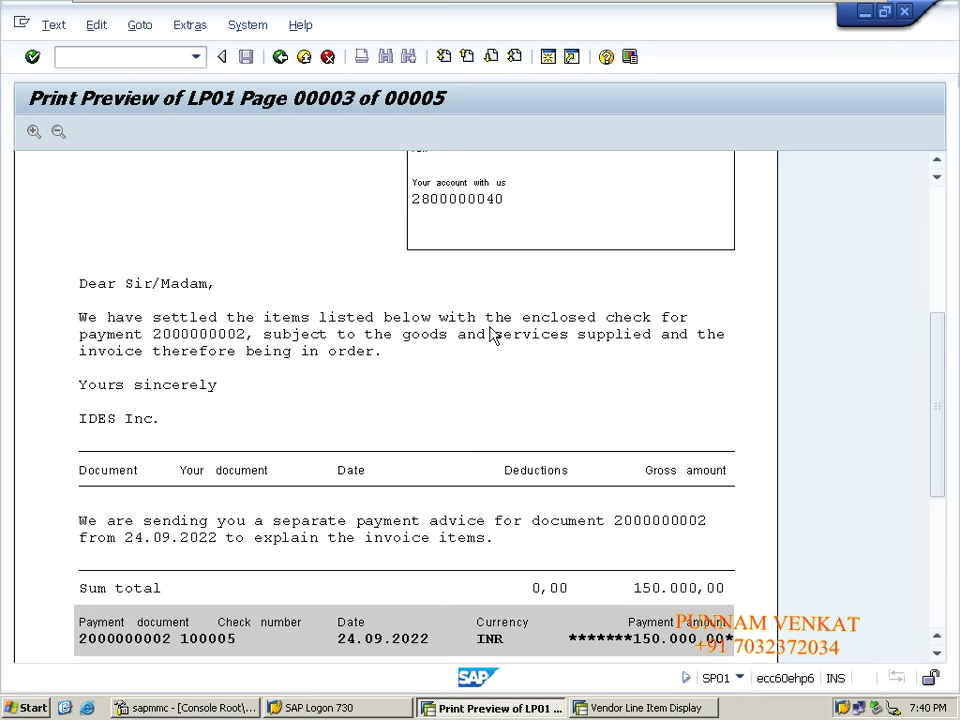
{"action": "left_click_drag", "start_coordinate": [944, 417], "coordinate": [945, 456]}
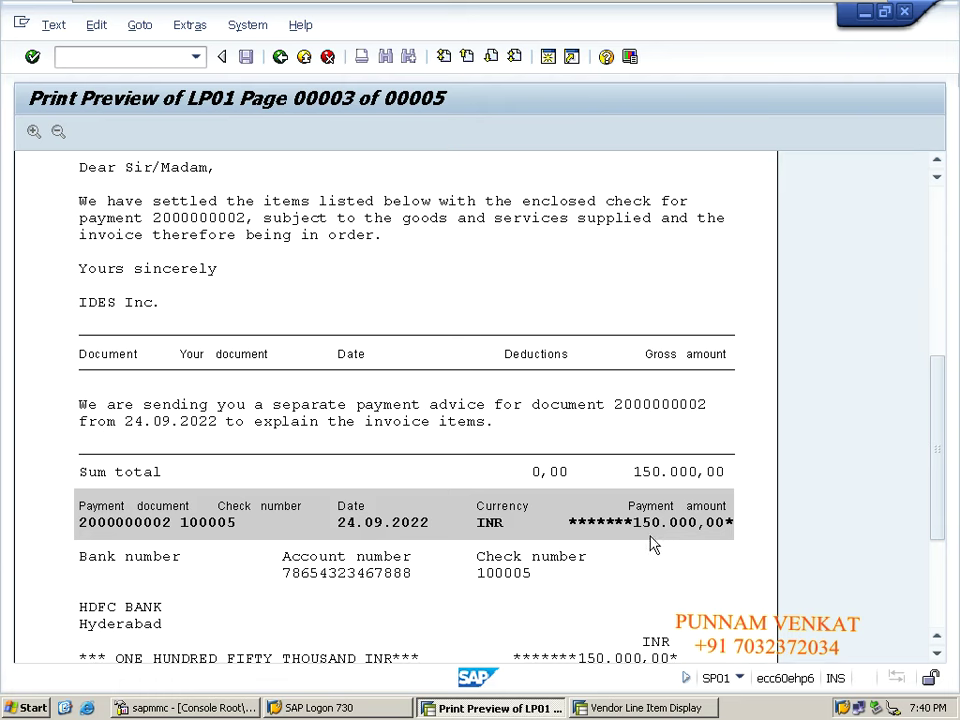
{"action": "mouse_move", "coordinate": [941, 538]}
{"action": "left_mouse_down"}
{"action": "mouse_move", "coordinate": [949, 615]}
{"action": "mouse_move", "coordinate": [954, 553]}
{"action": "left_mouse_up"}
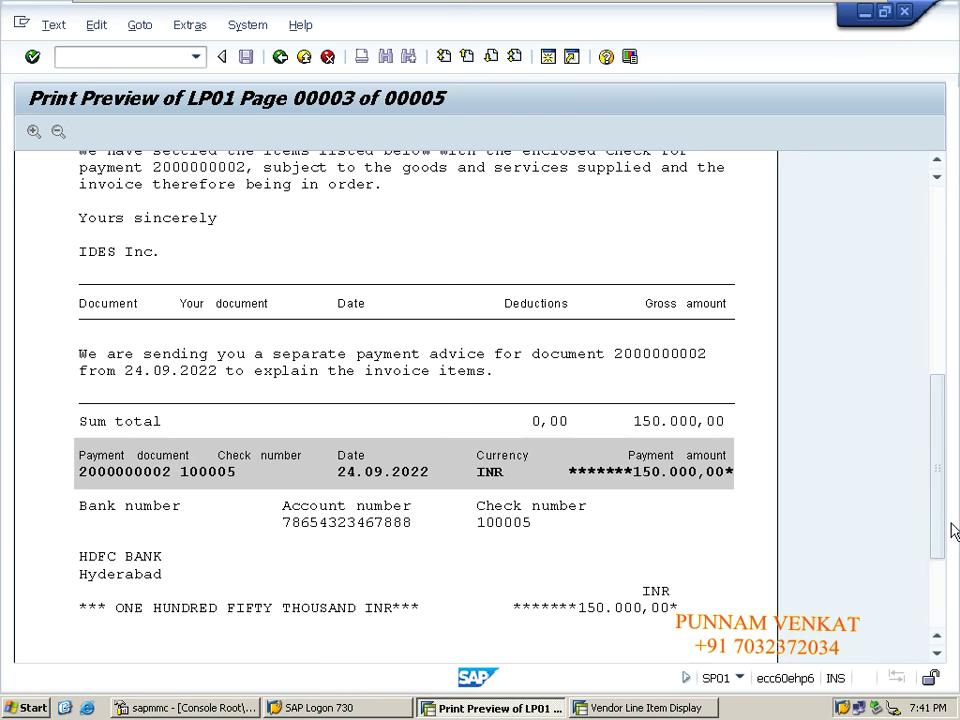
{"action": "left_click_drag", "start_coordinate": [939, 525], "coordinate": [950, 345]}
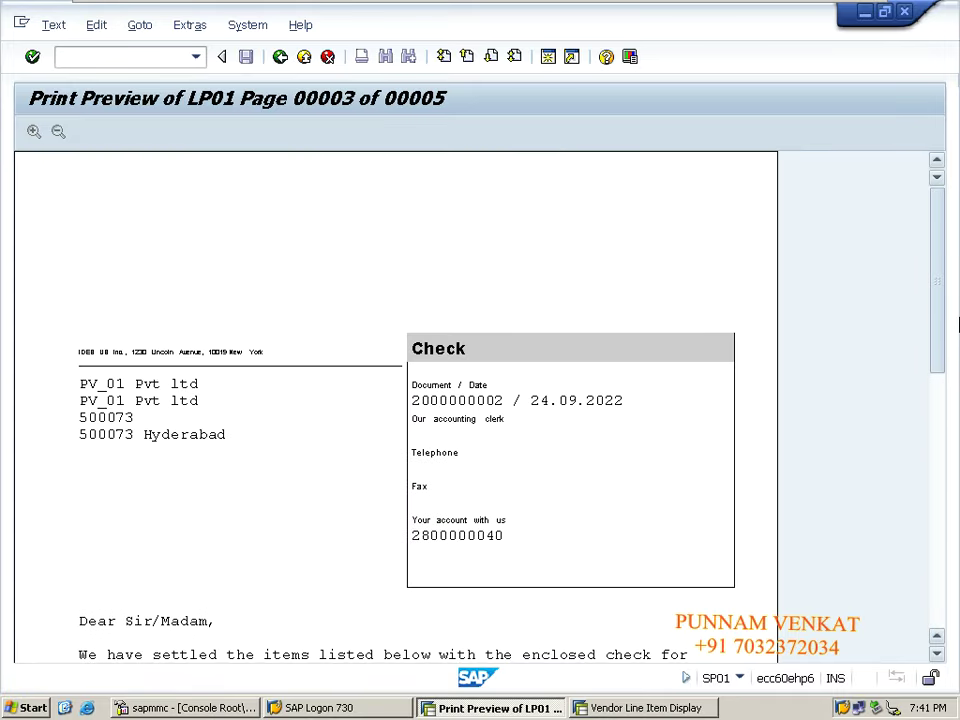
{"action": "left_click", "coordinate": [358, 552]}
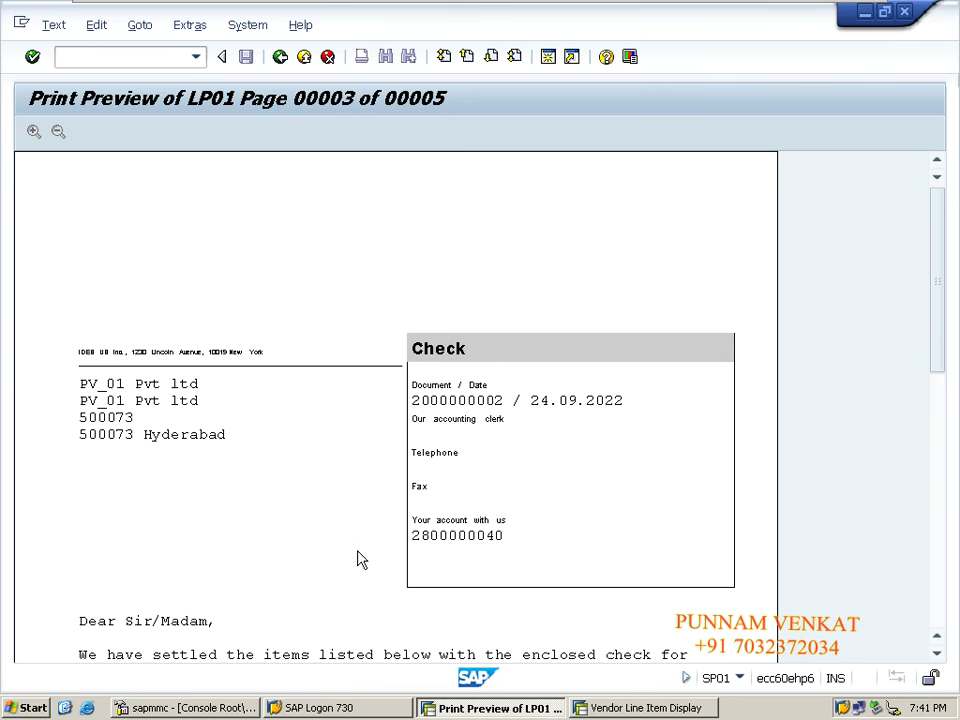
Step: Review the PV_02 cheque for 200.000,00 INR, then return to the spool list and preview Payment advices
{"action": "key", "text": "Page_Down"}
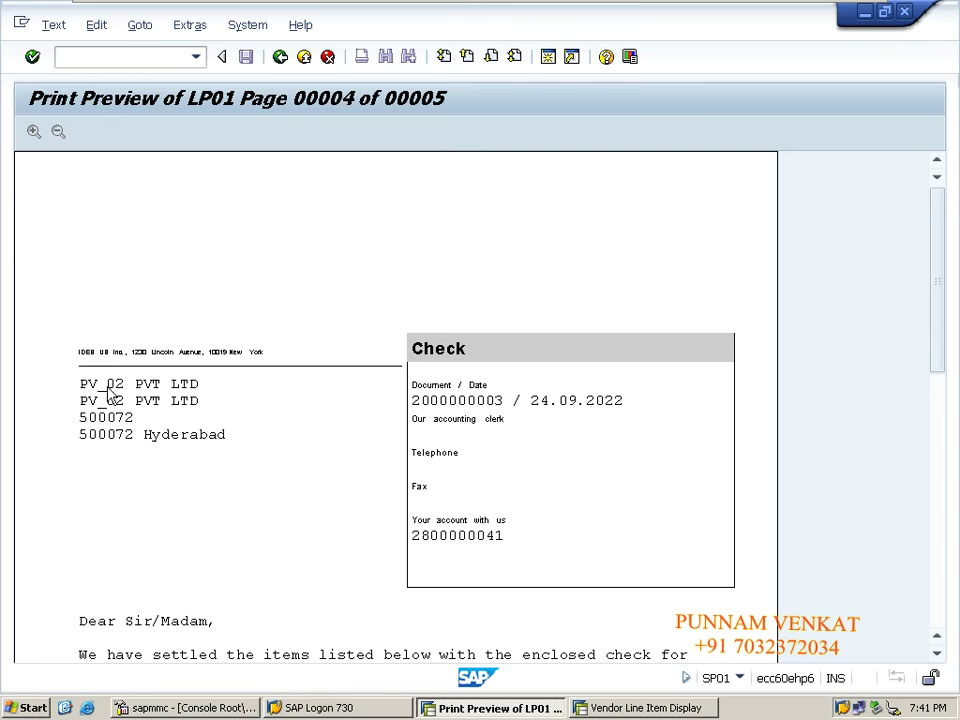
{"action": "left_click_drag", "start_coordinate": [940, 322], "coordinate": [957, 497]}
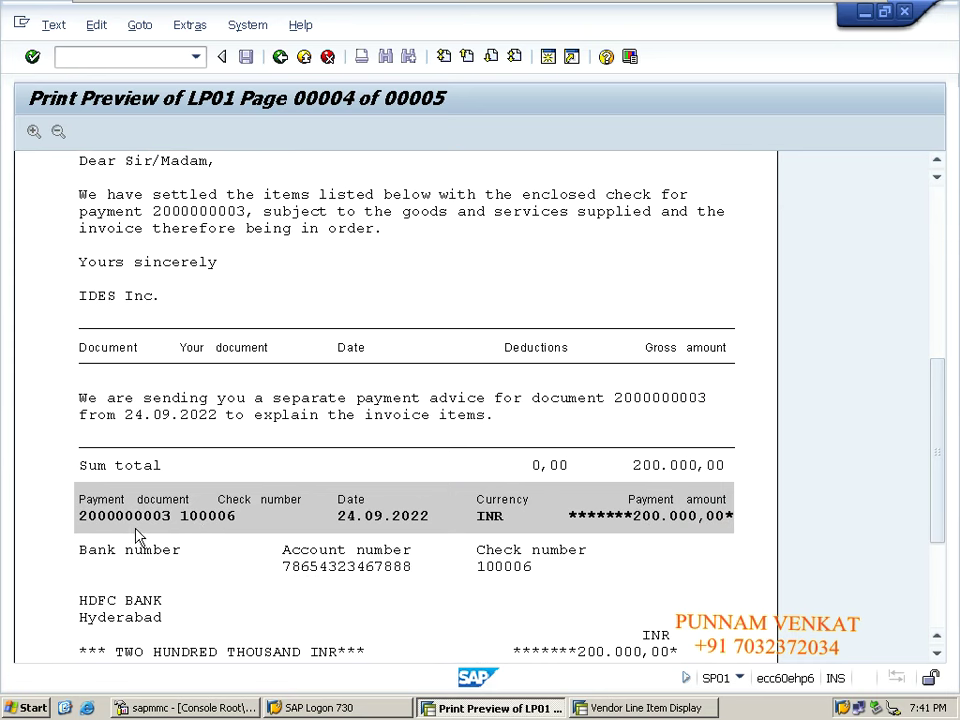
{"action": "left_click_drag", "start_coordinate": [936, 486], "coordinate": [957, 344]}
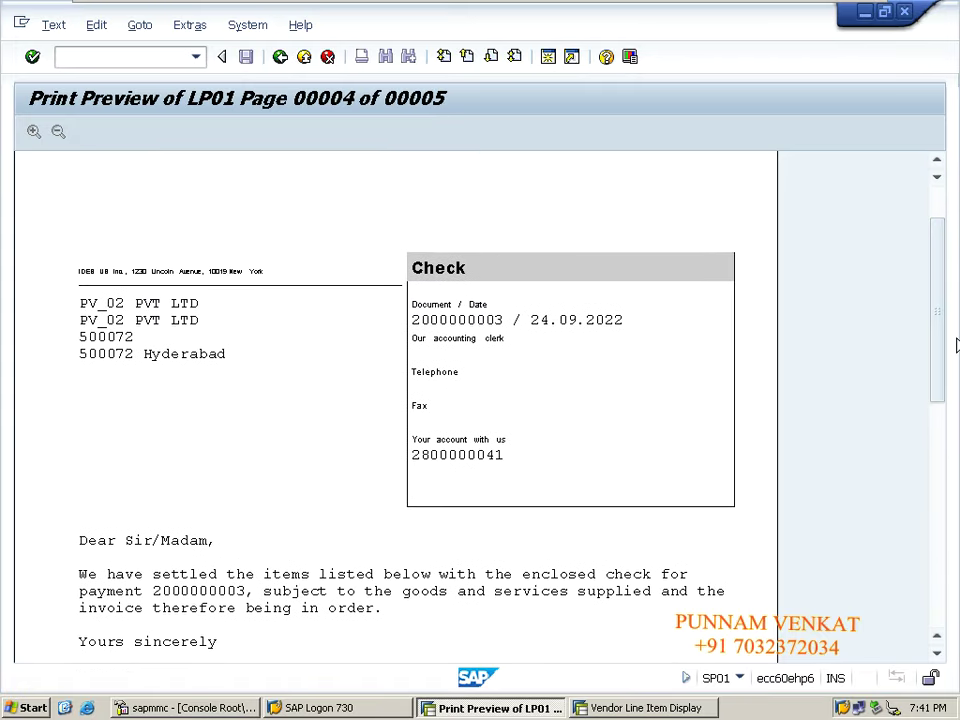
{"action": "left_click", "coordinate": [280, 57]}
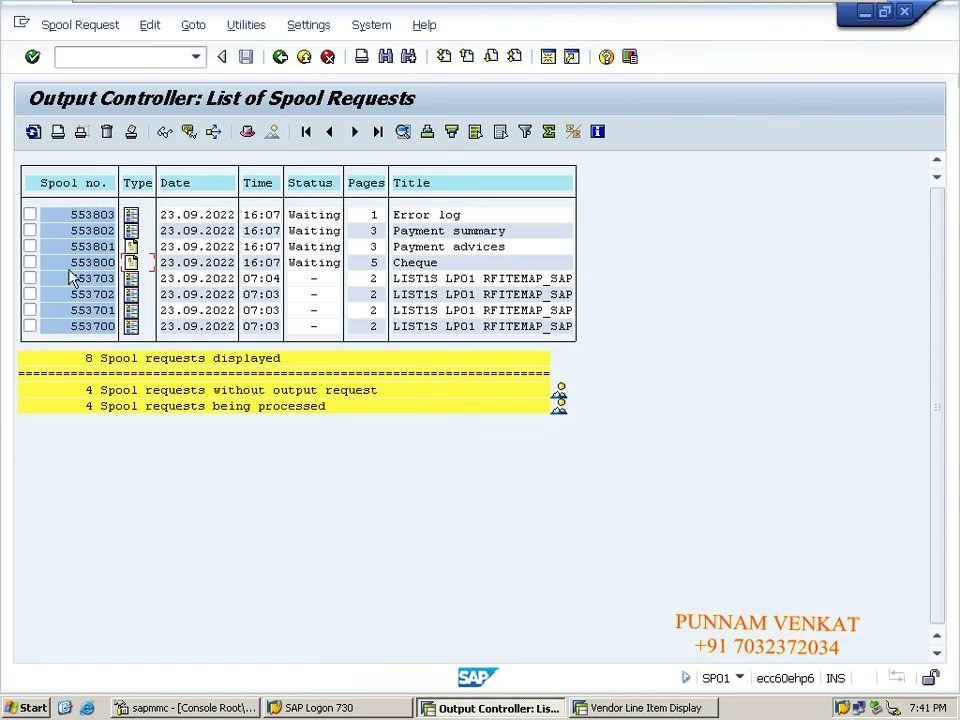
{"action": "left_click", "coordinate": [131, 247]}
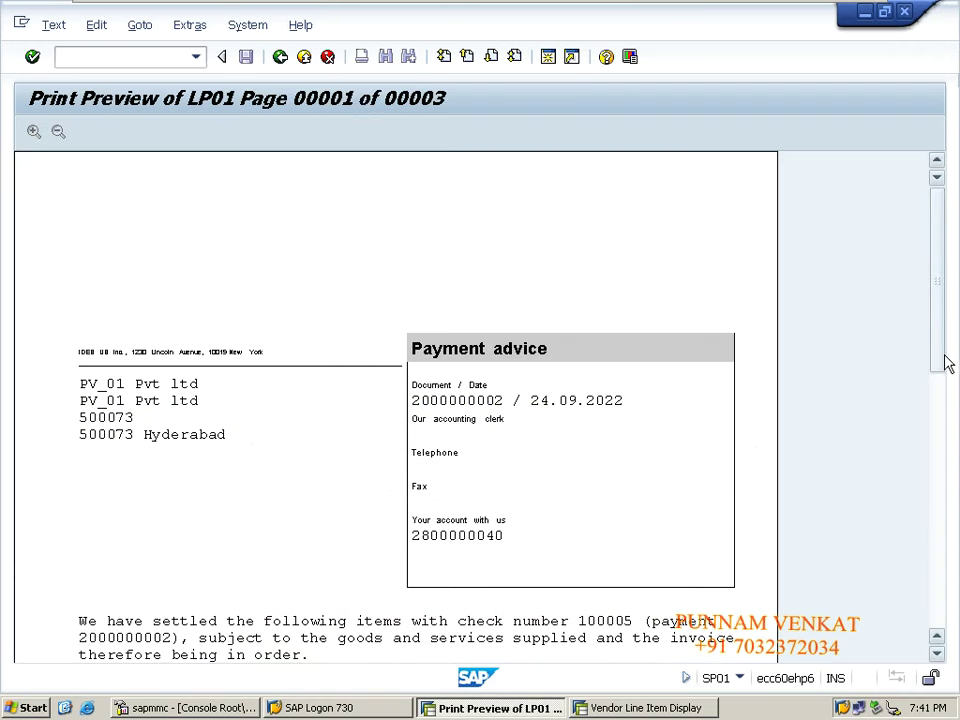
Step: Scroll through the payment advices for cheques 100005 and 100006 (PV_02, 200.000,00 INR), then go back
{"action": "left_click_drag", "start_coordinate": [945, 360], "coordinate": [950, 390]}
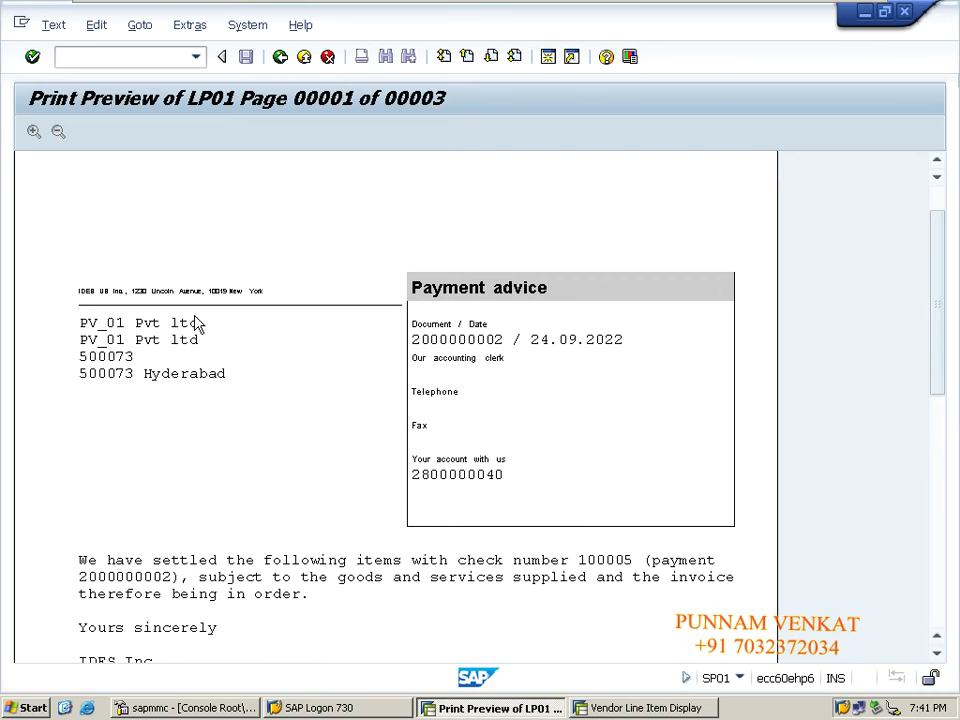
{"action": "left_click_drag", "start_coordinate": [936, 328], "coordinate": [953, 380]}
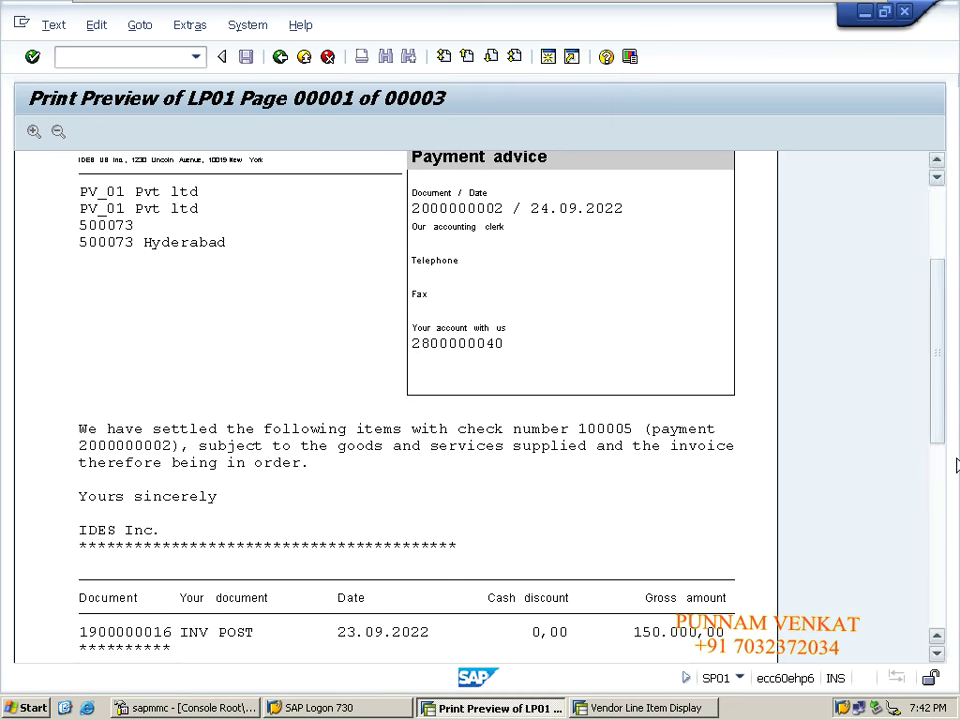
{"action": "left_click_drag", "start_coordinate": [945, 437], "coordinate": [955, 410]}
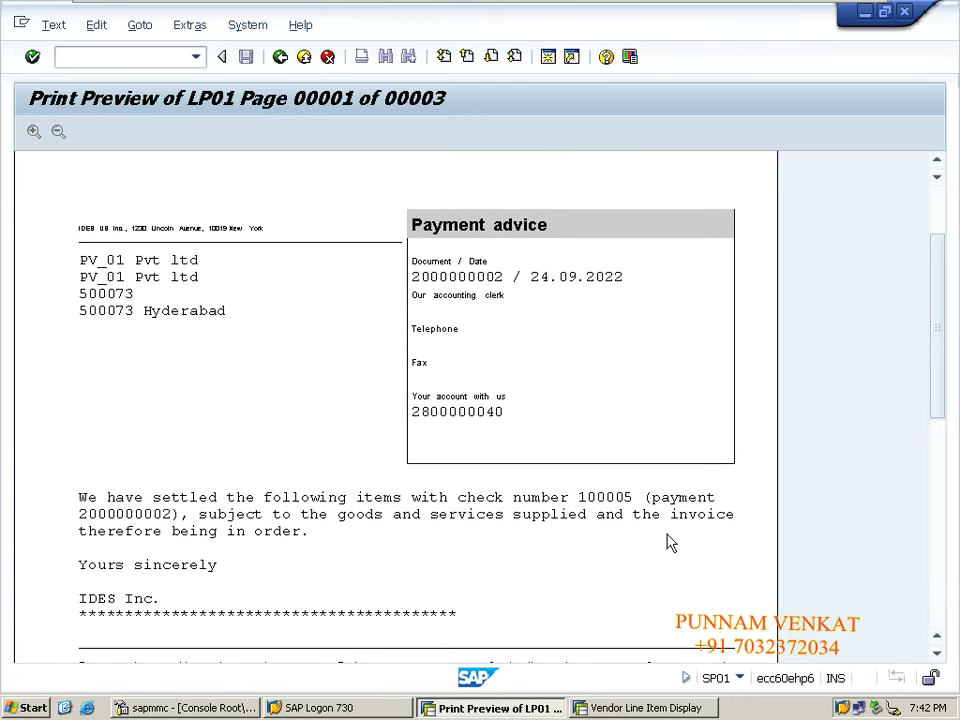
{"action": "key", "text": "Page_Down"}
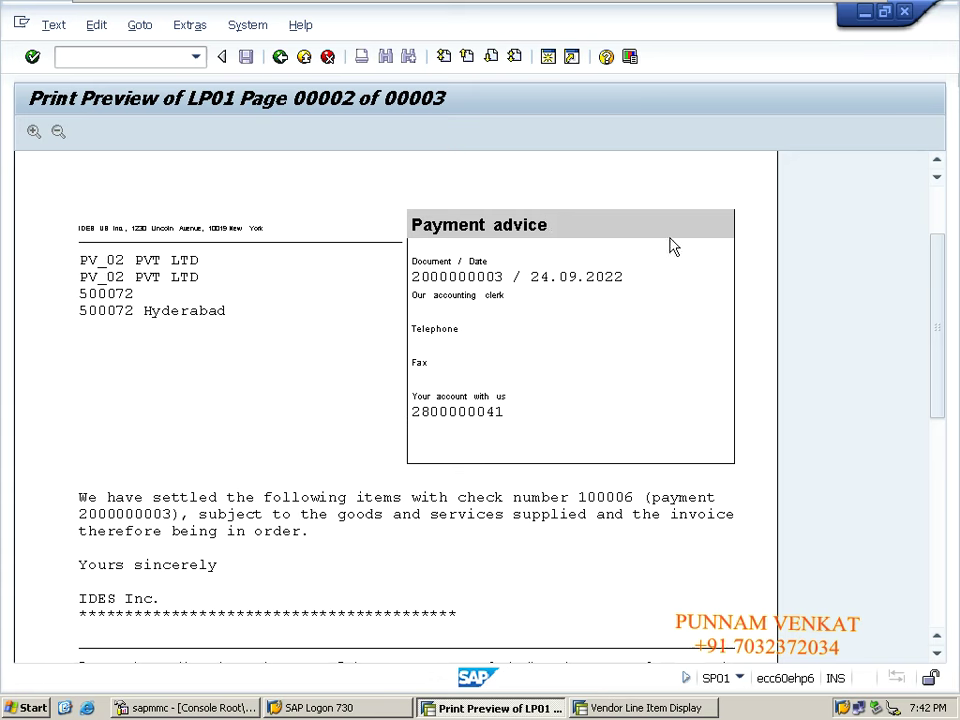
{"action": "left_click_drag", "start_coordinate": [940, 314], "coordinate": [957, 208]}
{"action": "mouse_move", "coordinate": [957, 262]}
{"action": "left_mouse_down"}
{"action": "mouse_move", "coordinate": [957, 556]}
{"action": "mouse_move", "coordinate": [957, 258]}
{"action": "left_mouse_up"}
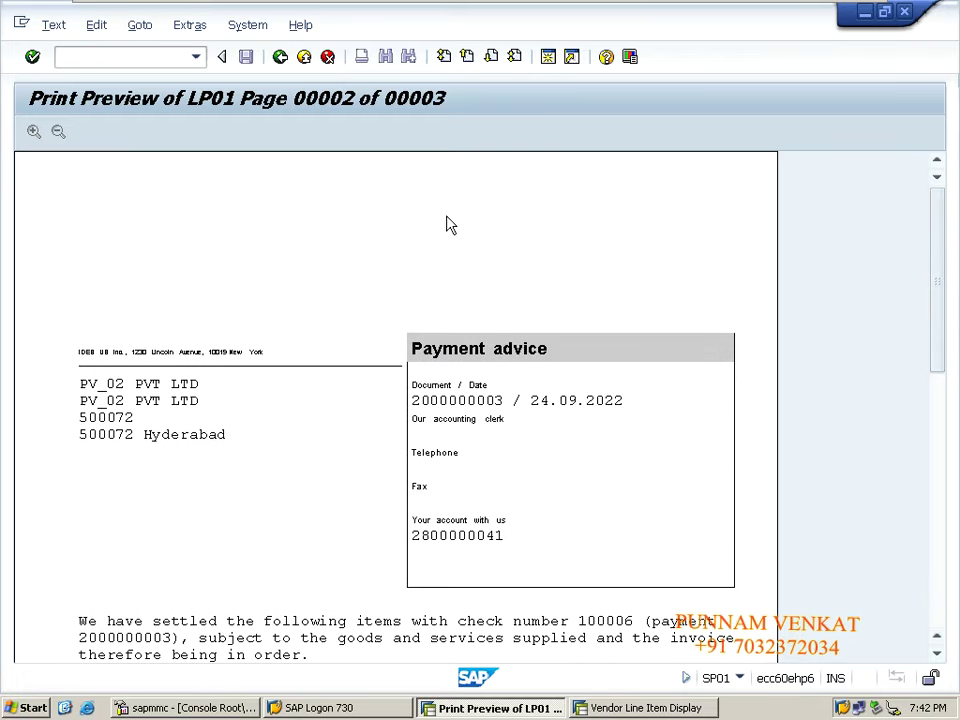
{"action": "left_click", "coordinate": [279, 57]}
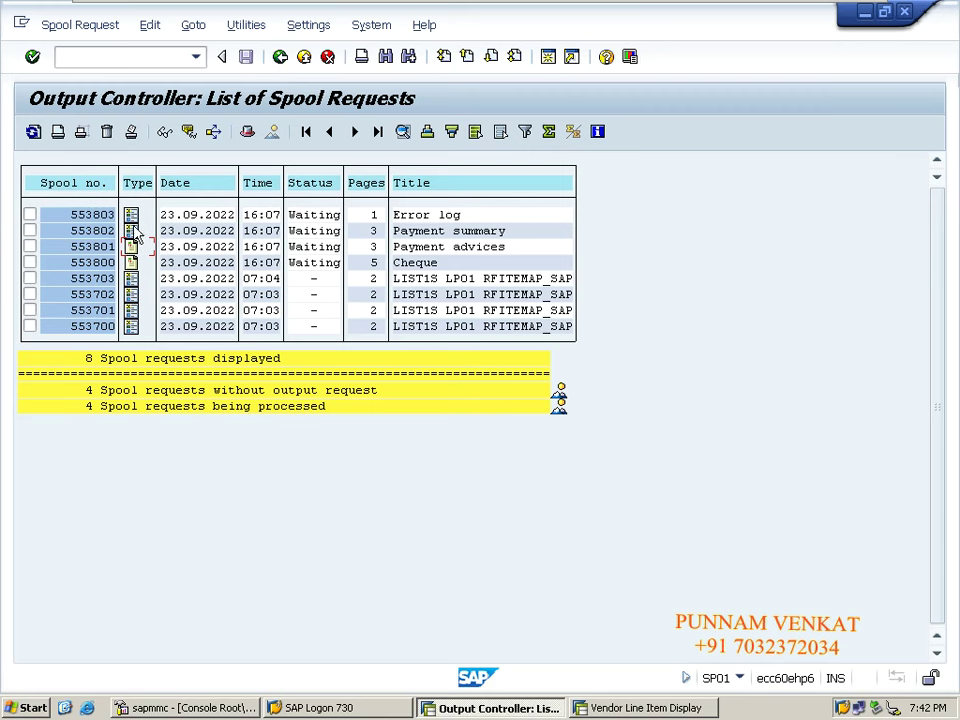
Step: Open Payment summary spool 553802, scroll right to the 350,000.00 INR total, and go back
{"action": "left_click", "coordinate": [134, 238]}
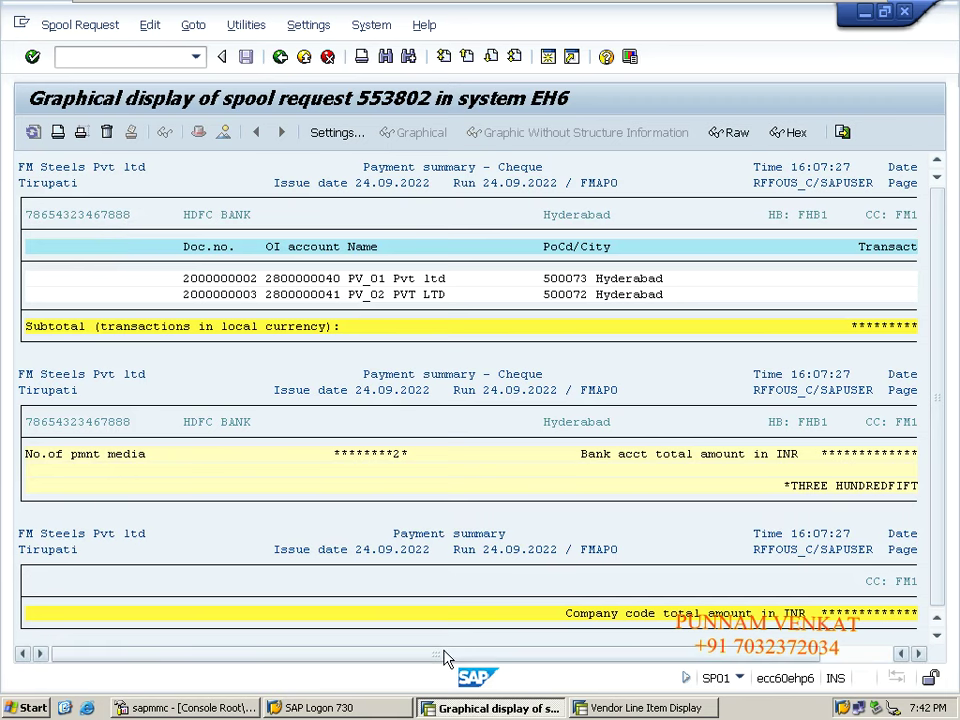
{"action": "left_click_drag", "start_coordinate": [445, 658], "coordinate": [527, 669]}
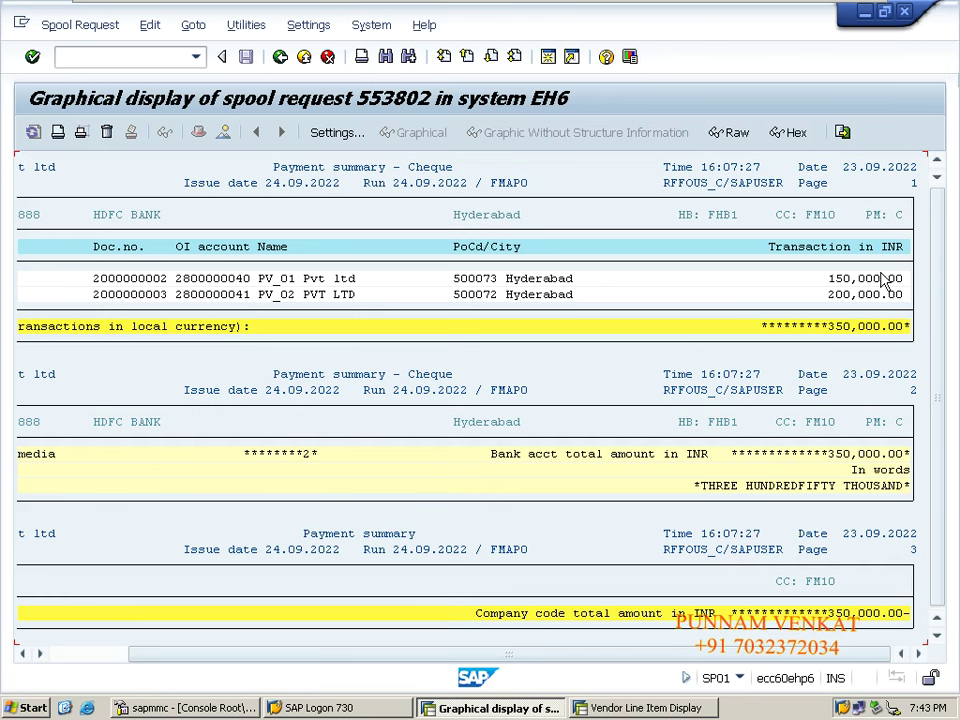
{"action": "left_click", "coordinate": [281, 58]}
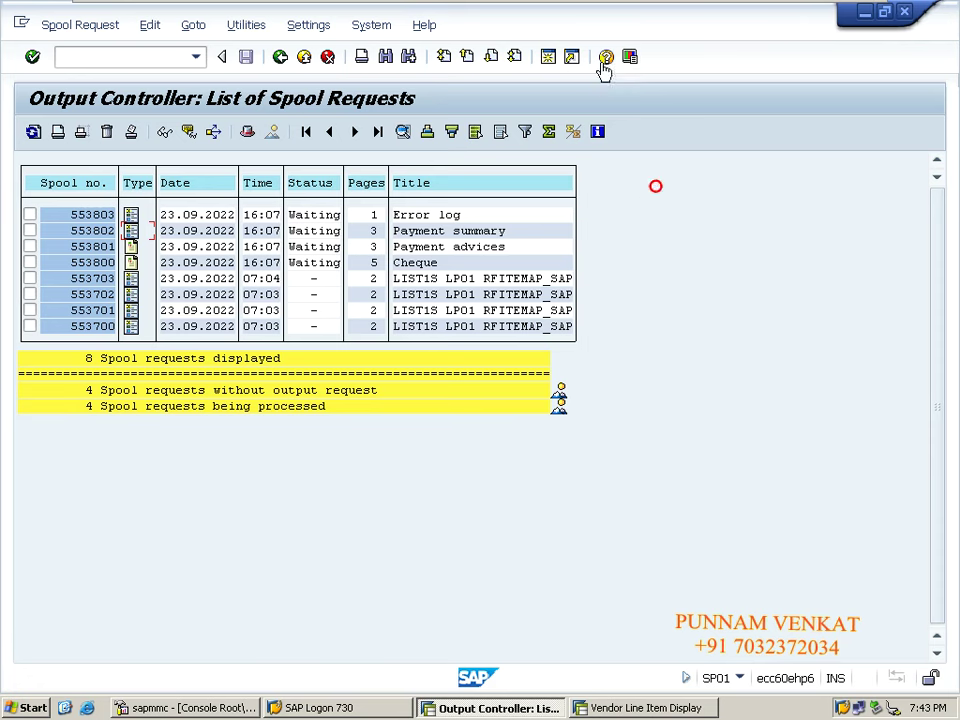
Step: Minimize the SAP workstation to reveal the Excel task list, select empty cell AG67, and show hidden tray icons
{"action": "left_click", "coordinate": [589, 17]}
{"action": "mouse_move", "coordinate": [180, 8]}
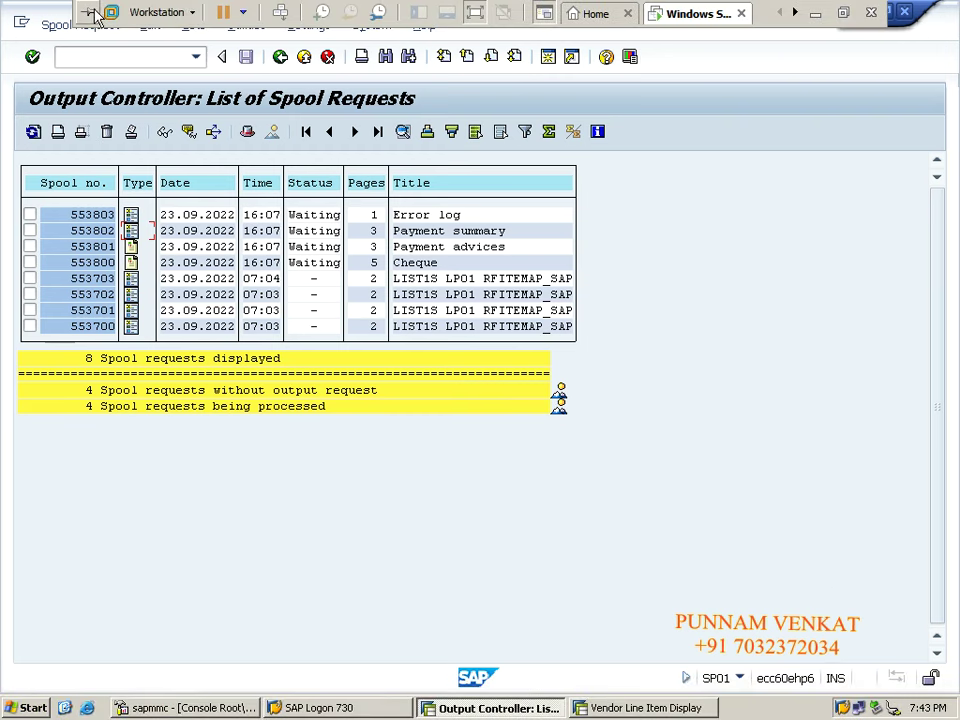
{"action": "left_click", "coordinate": [815, 14]}
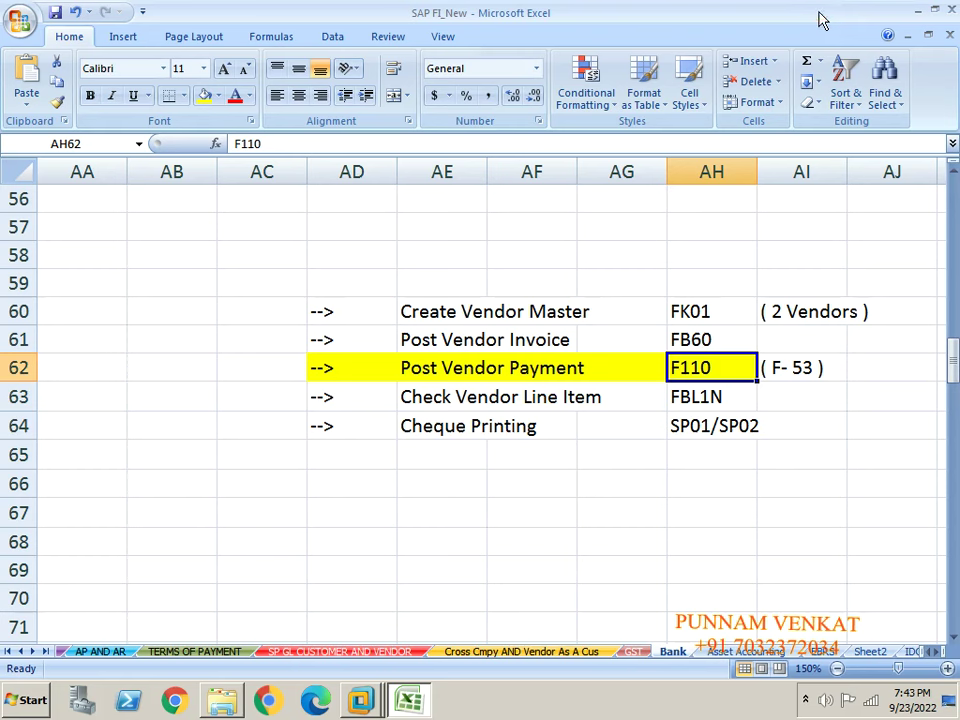
{"action": "left_click", "coordinate": [626, 515]}
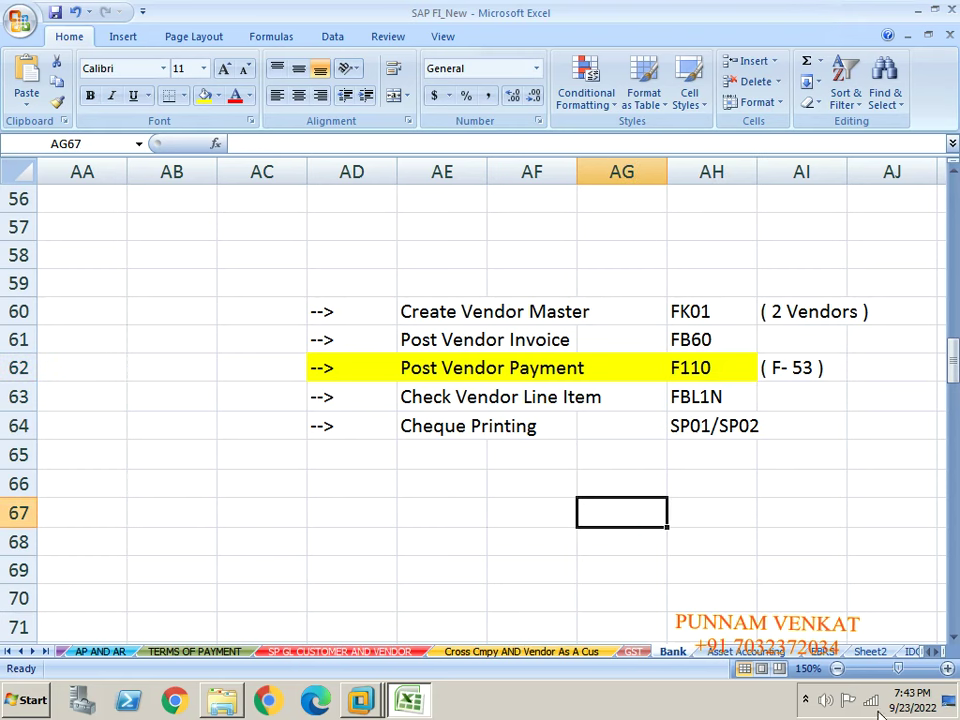
{"action": "left_click", "coordinate": [802, 702]}
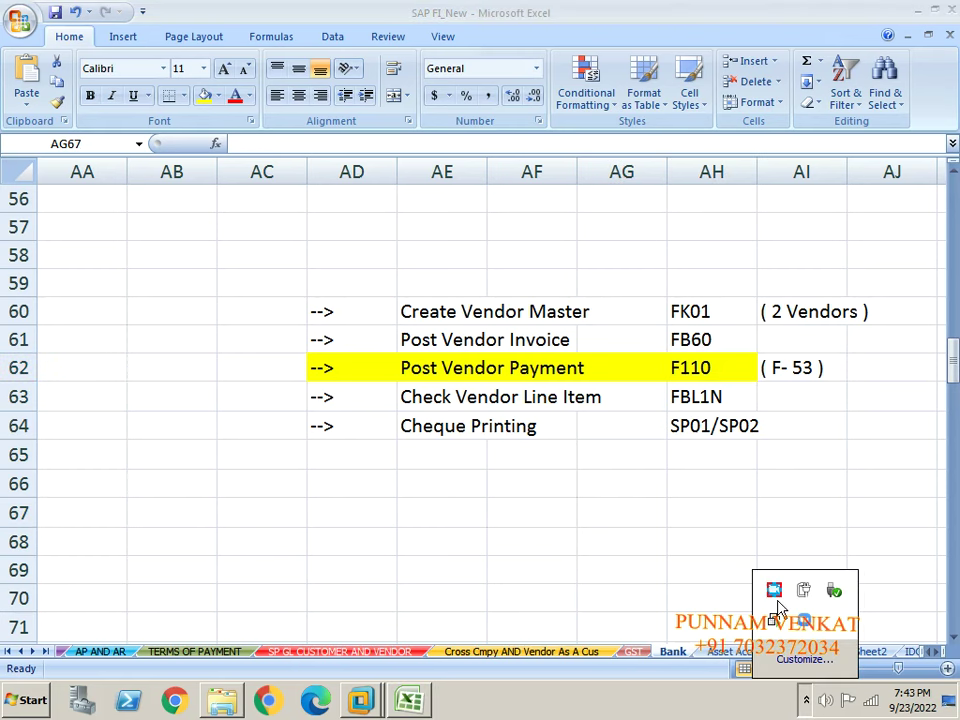